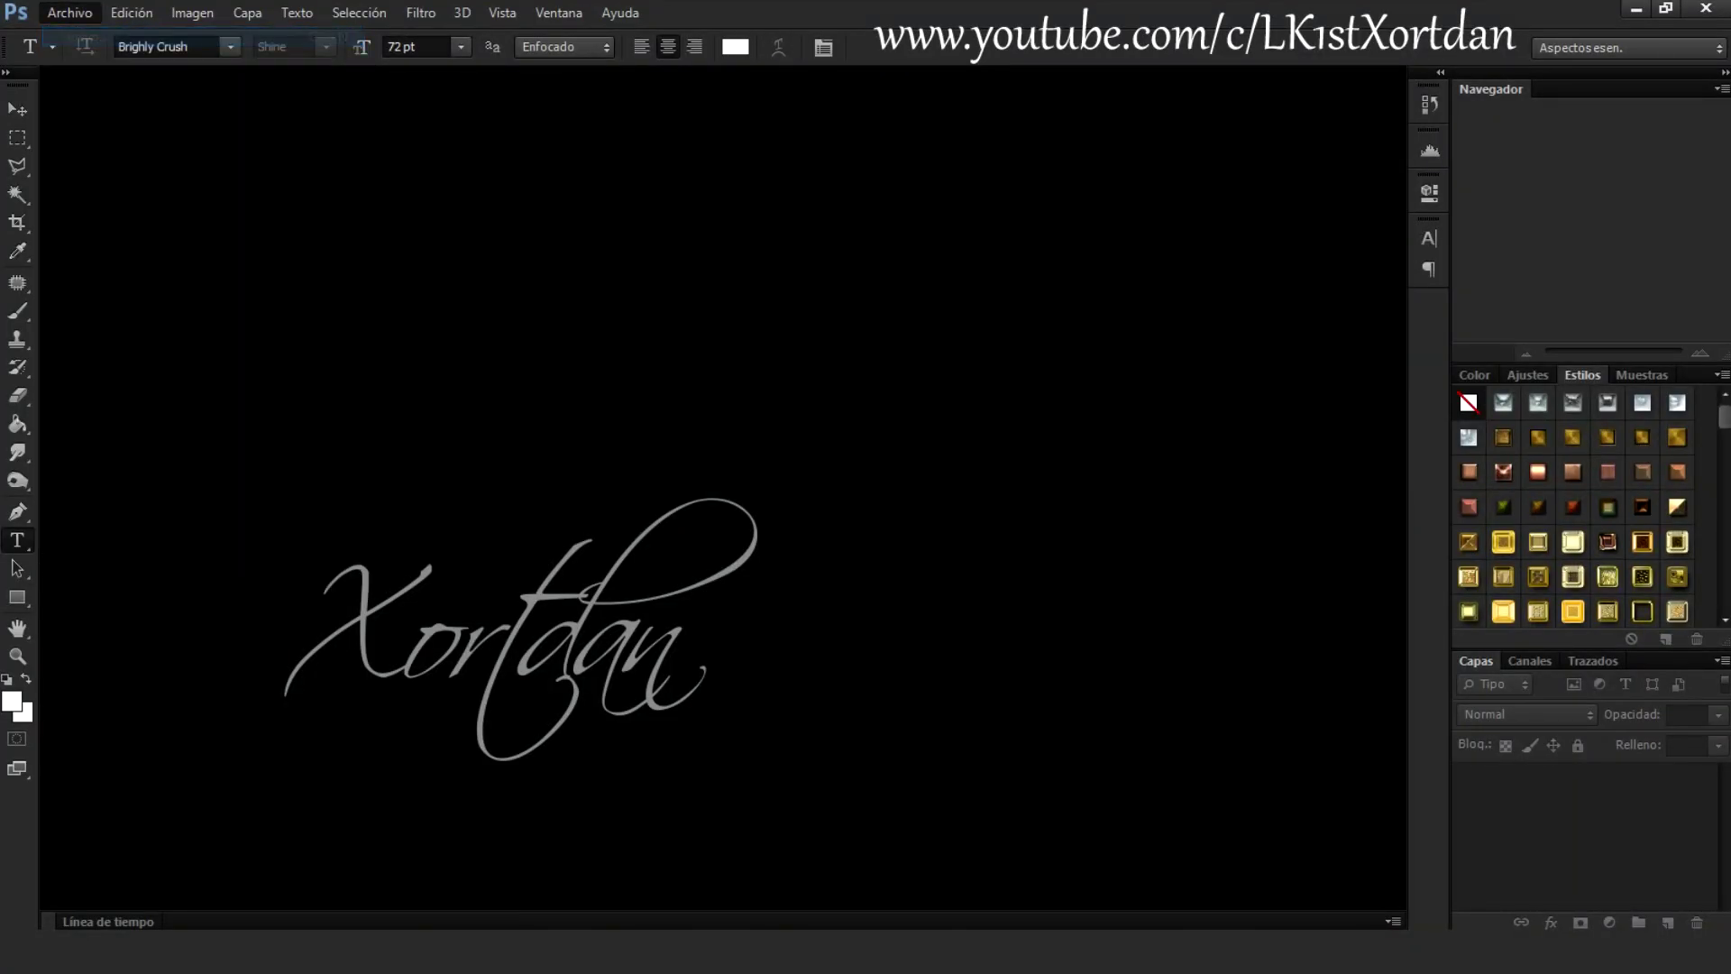
Start a new Photoshop document sized to the copied 473 × 599 image
key(ctrl+n)
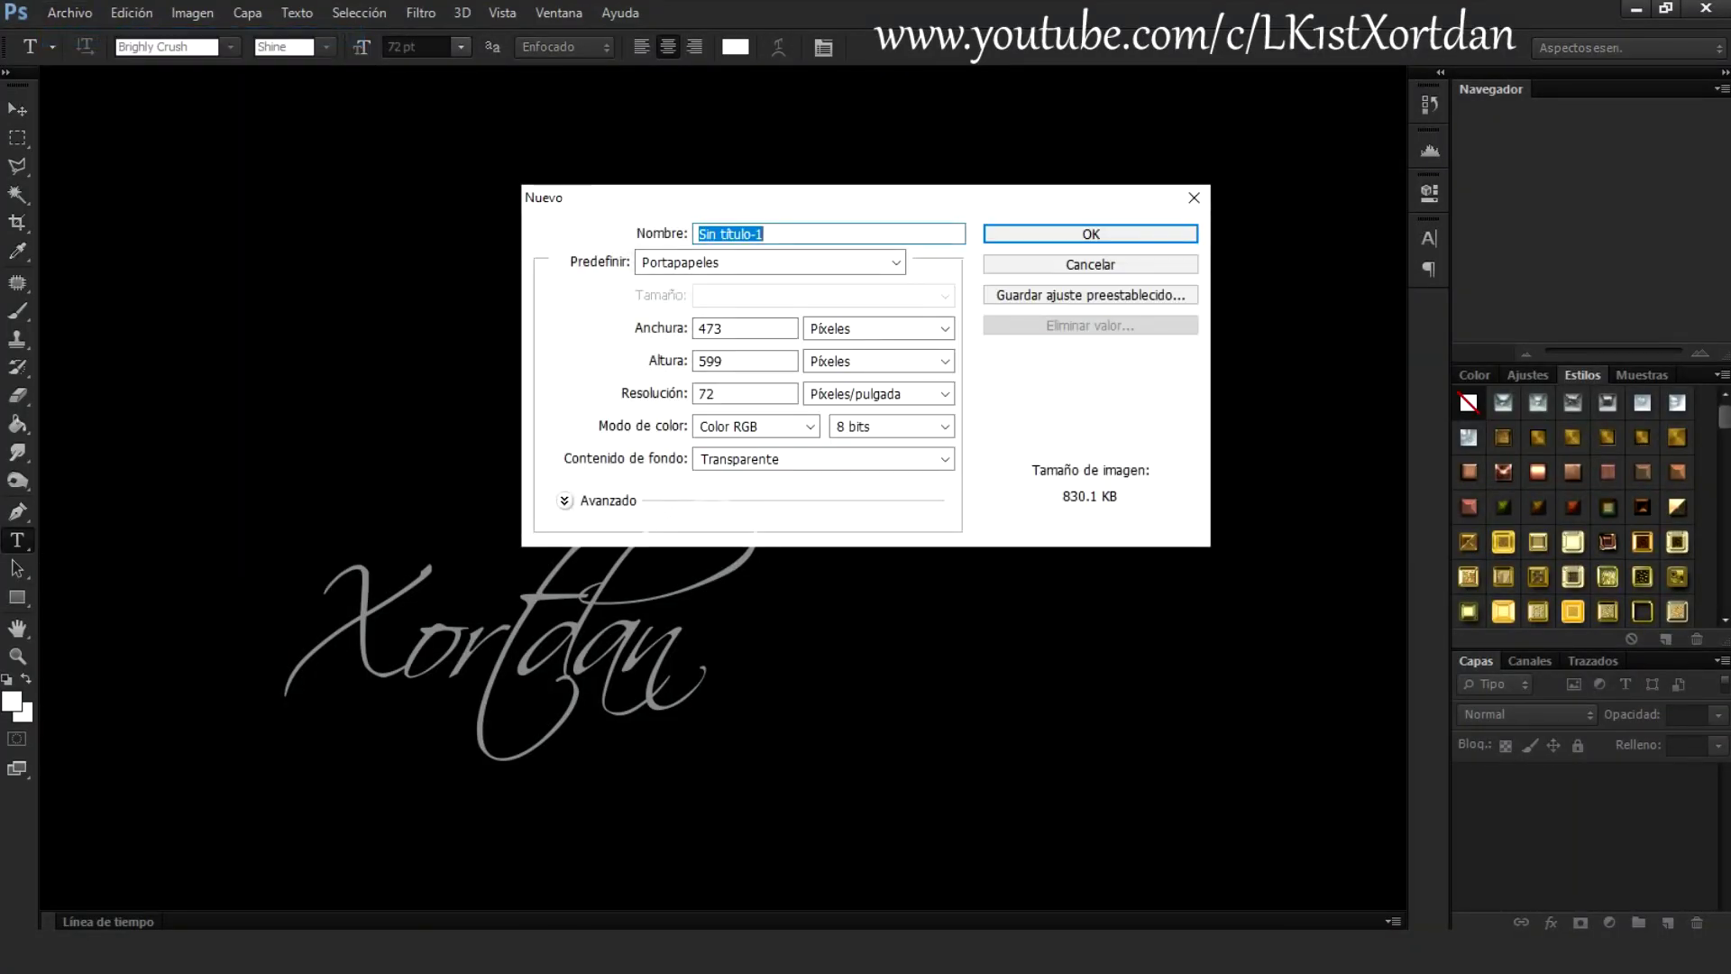
Create the transparent clipboard-sized document and rotate the canvas 90° to portrait
key(Tab)
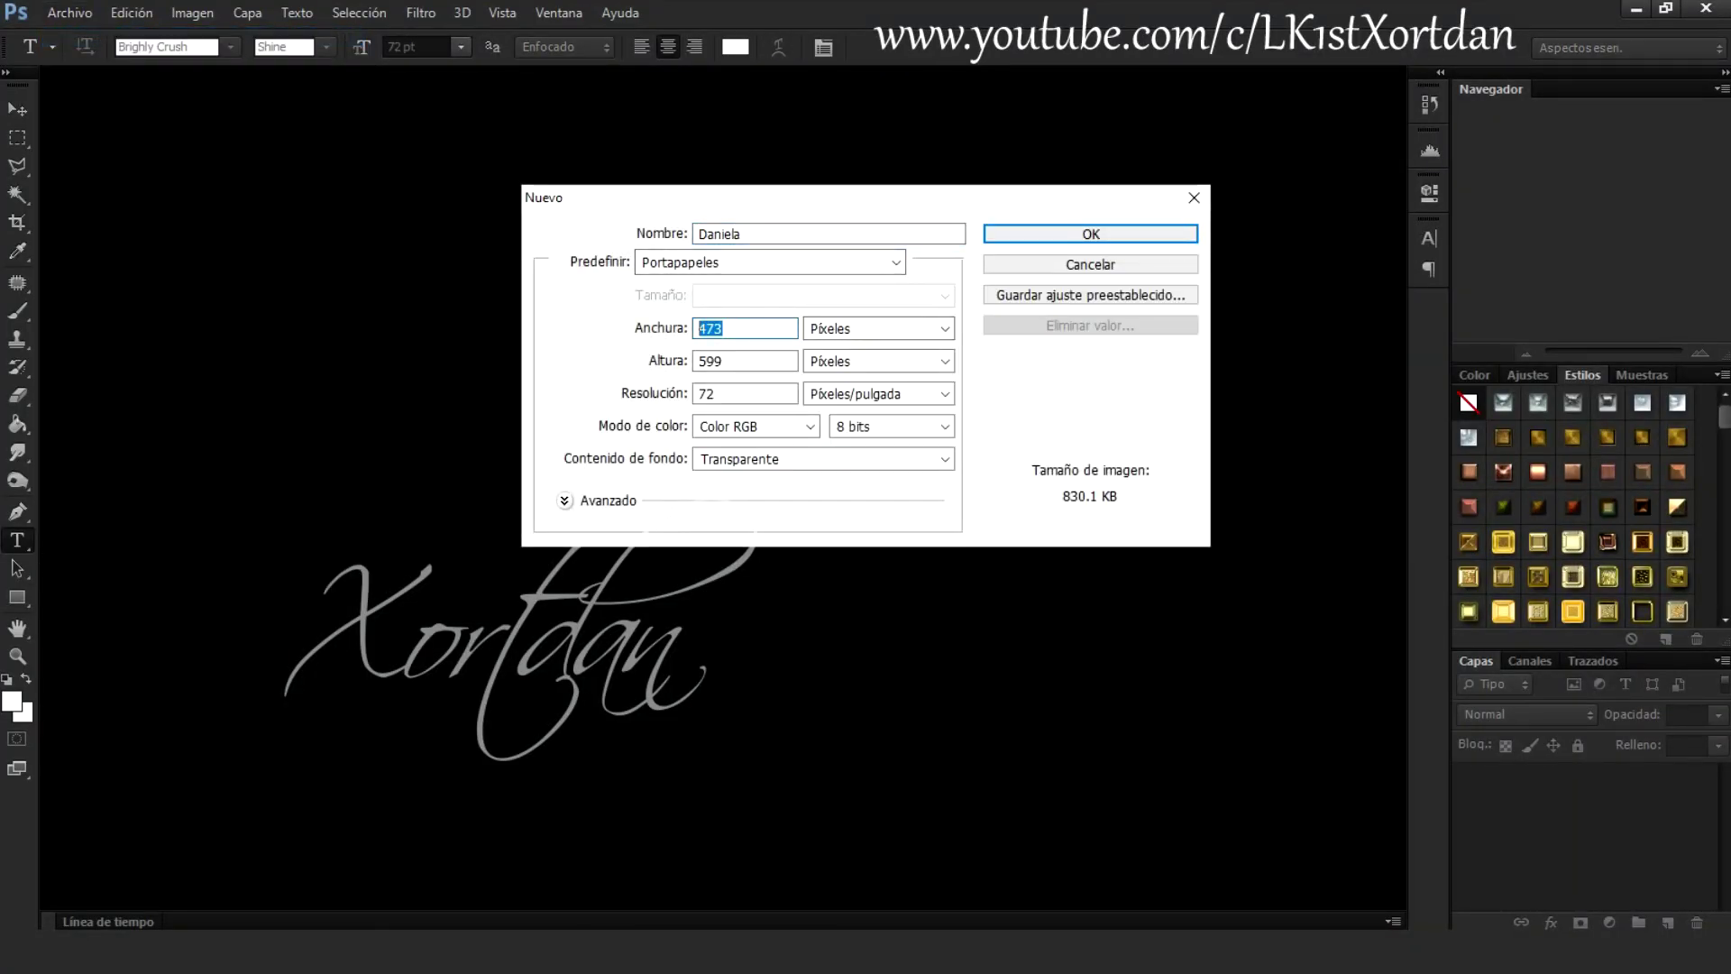
key(Return)
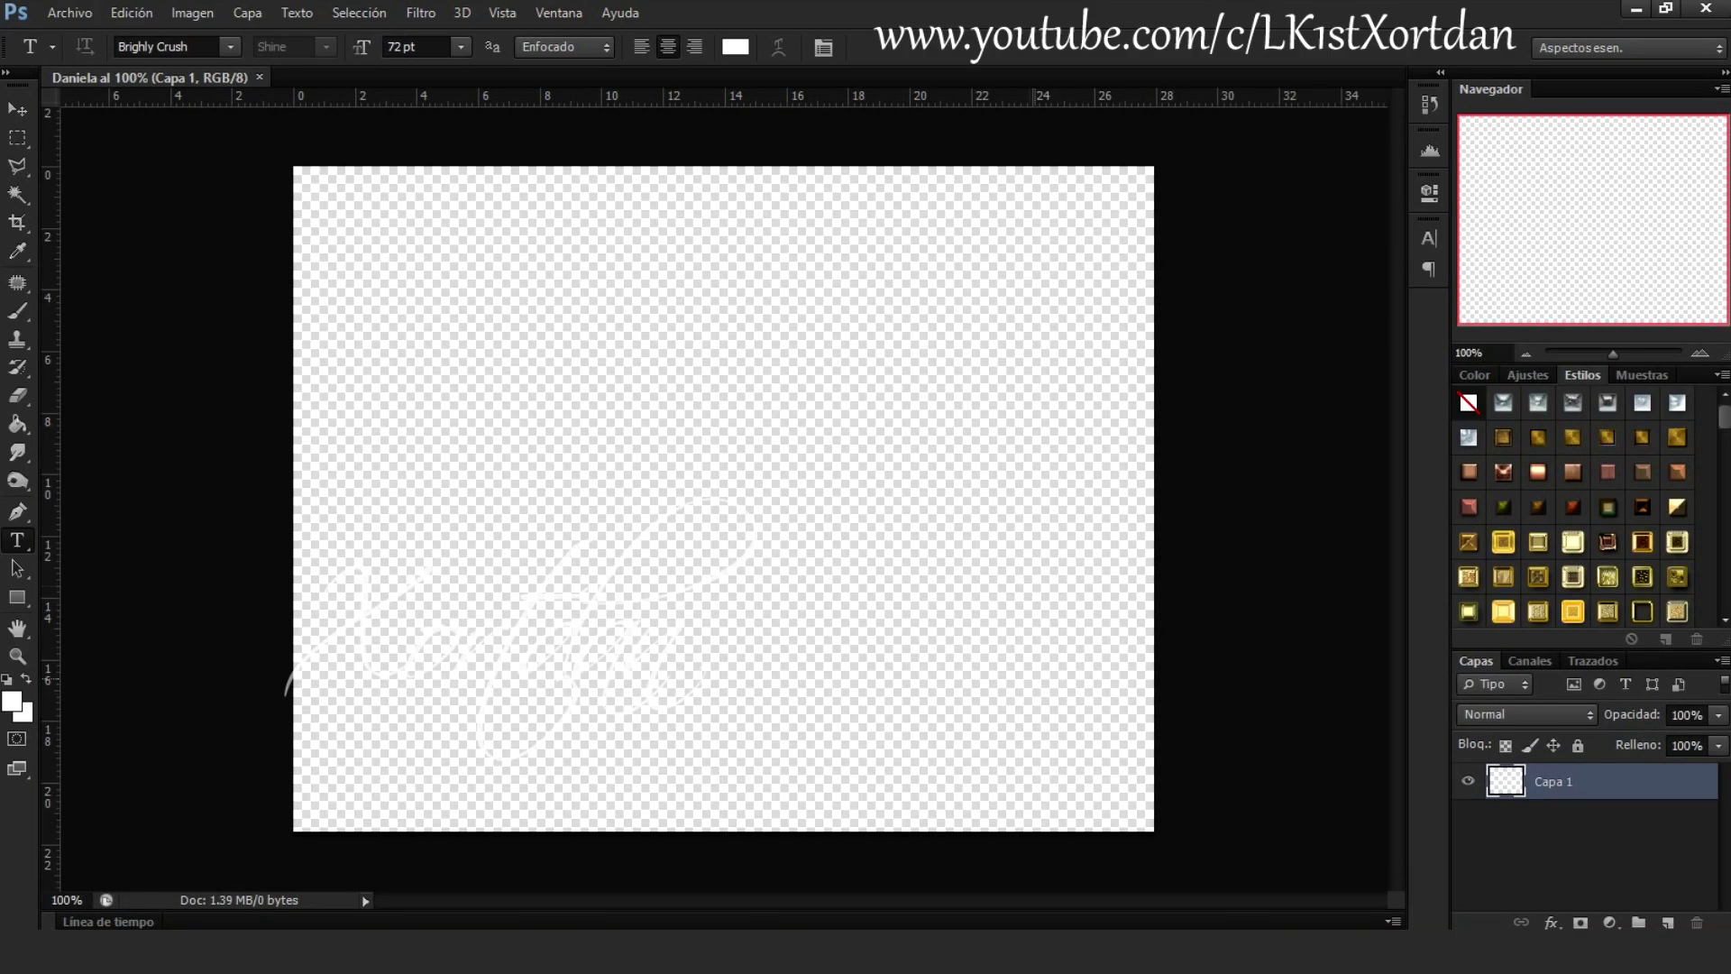
click(192, 13)
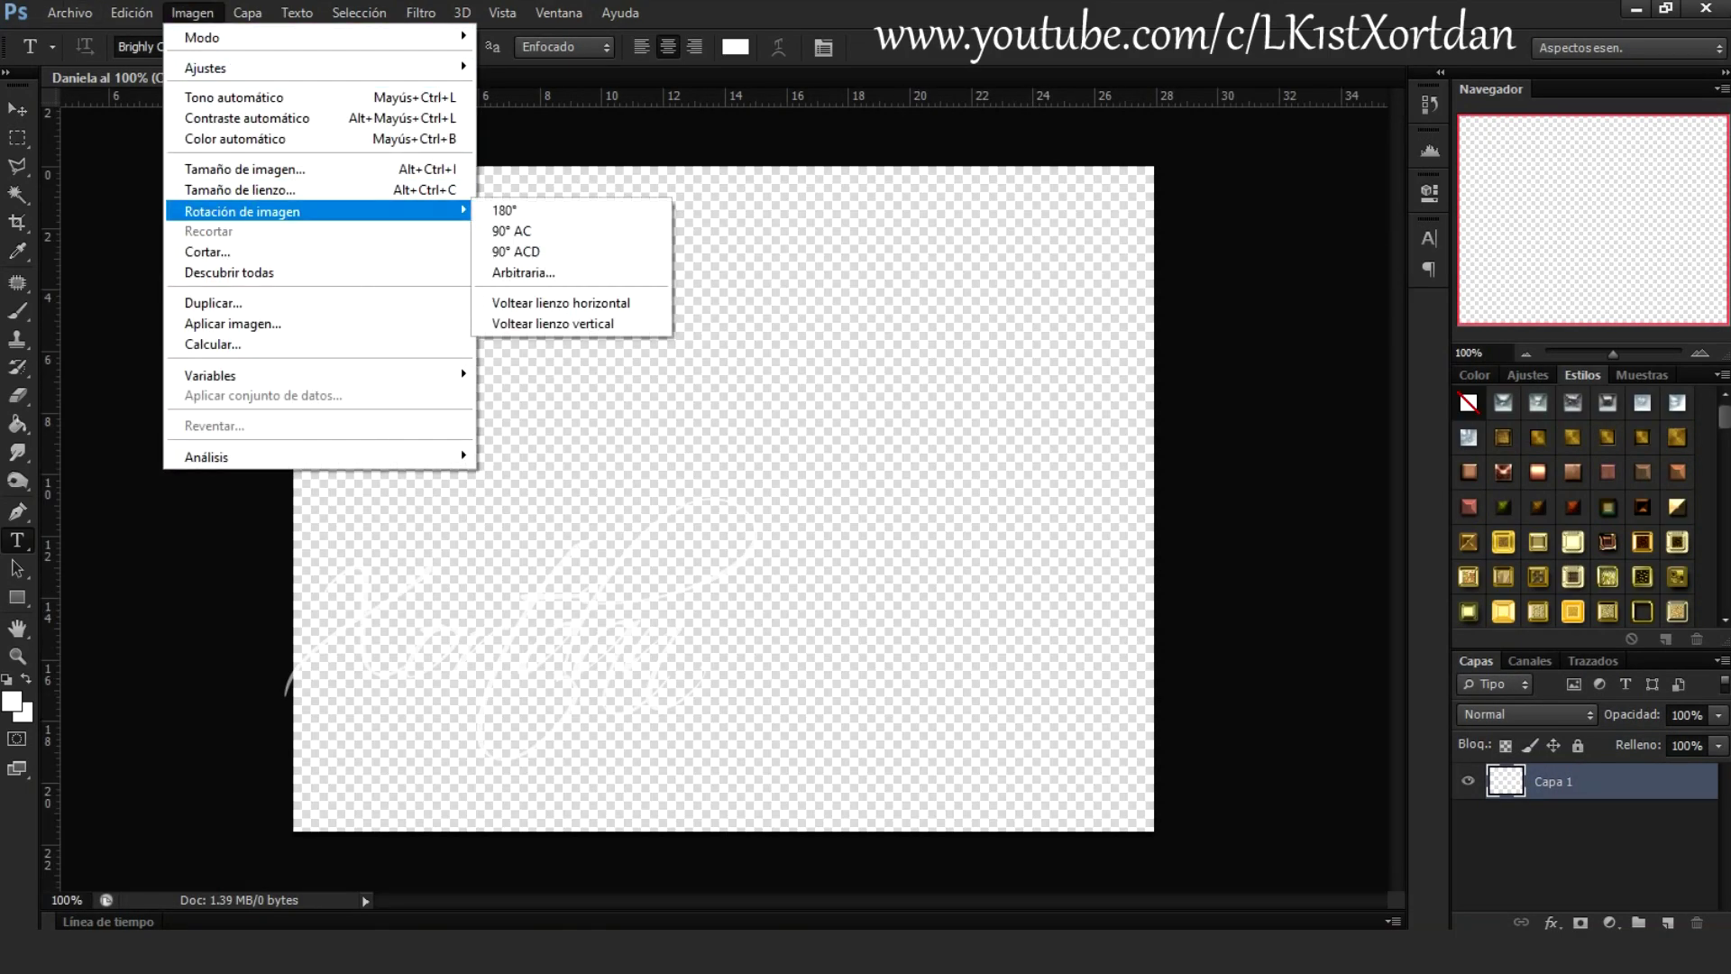
click(523, 229)
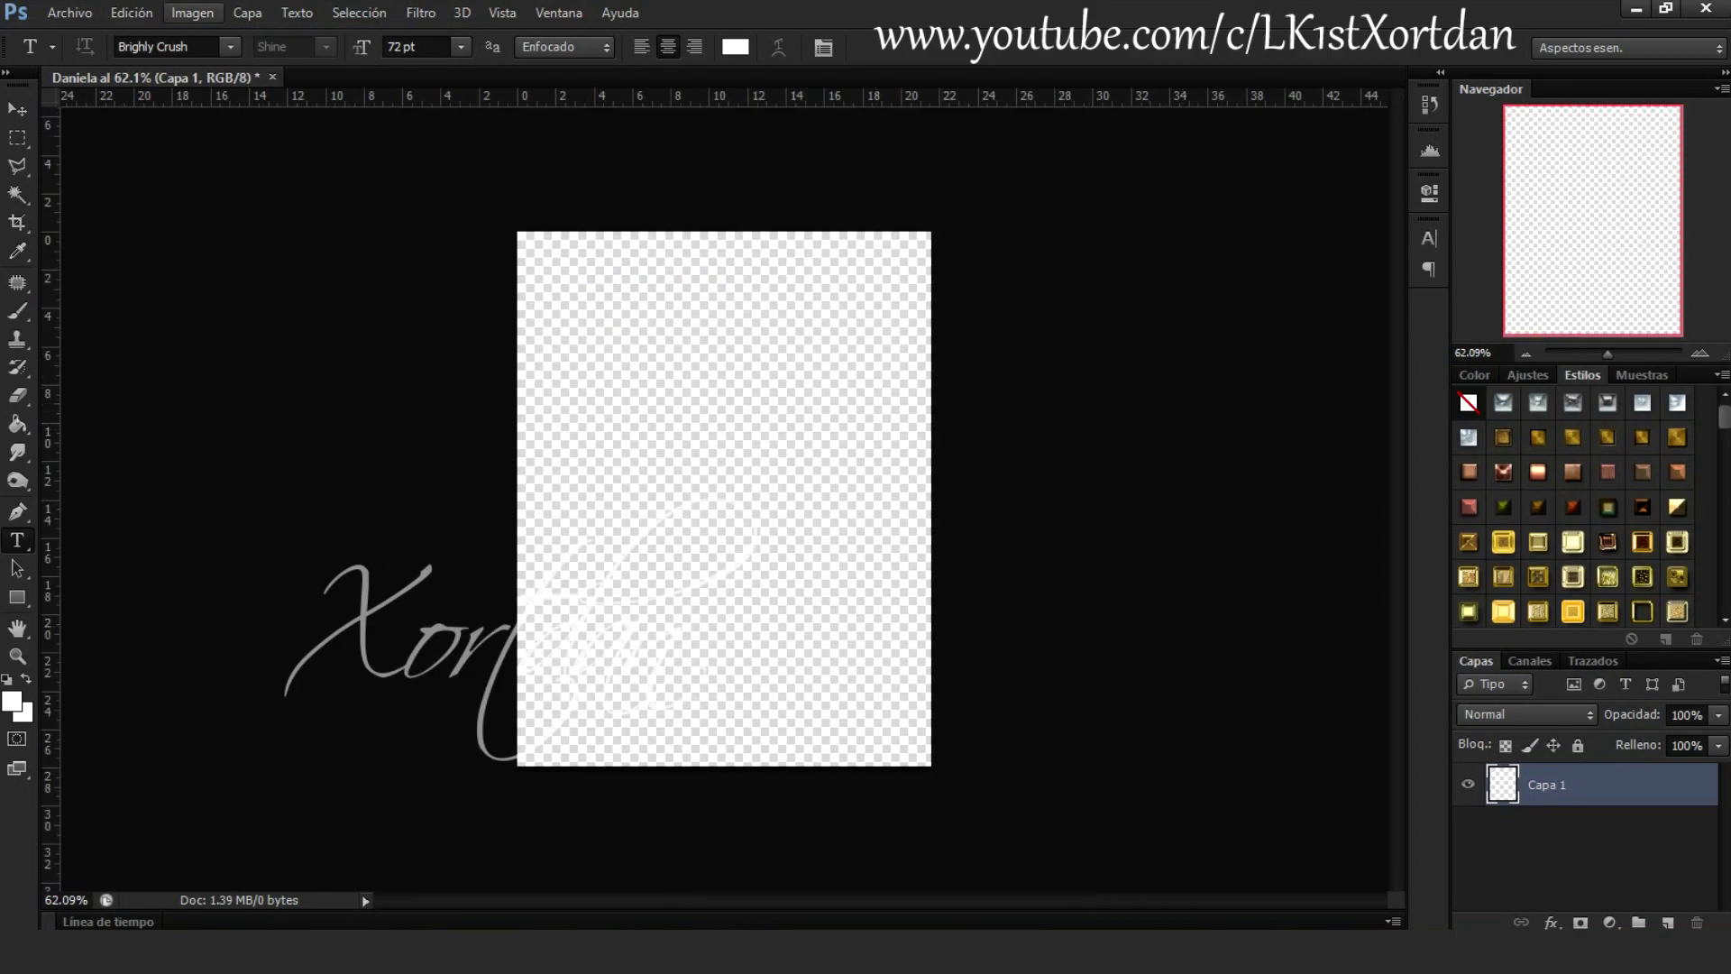
Resize the image to a height of 1200 px
click(192, 12)
click(216, 169)
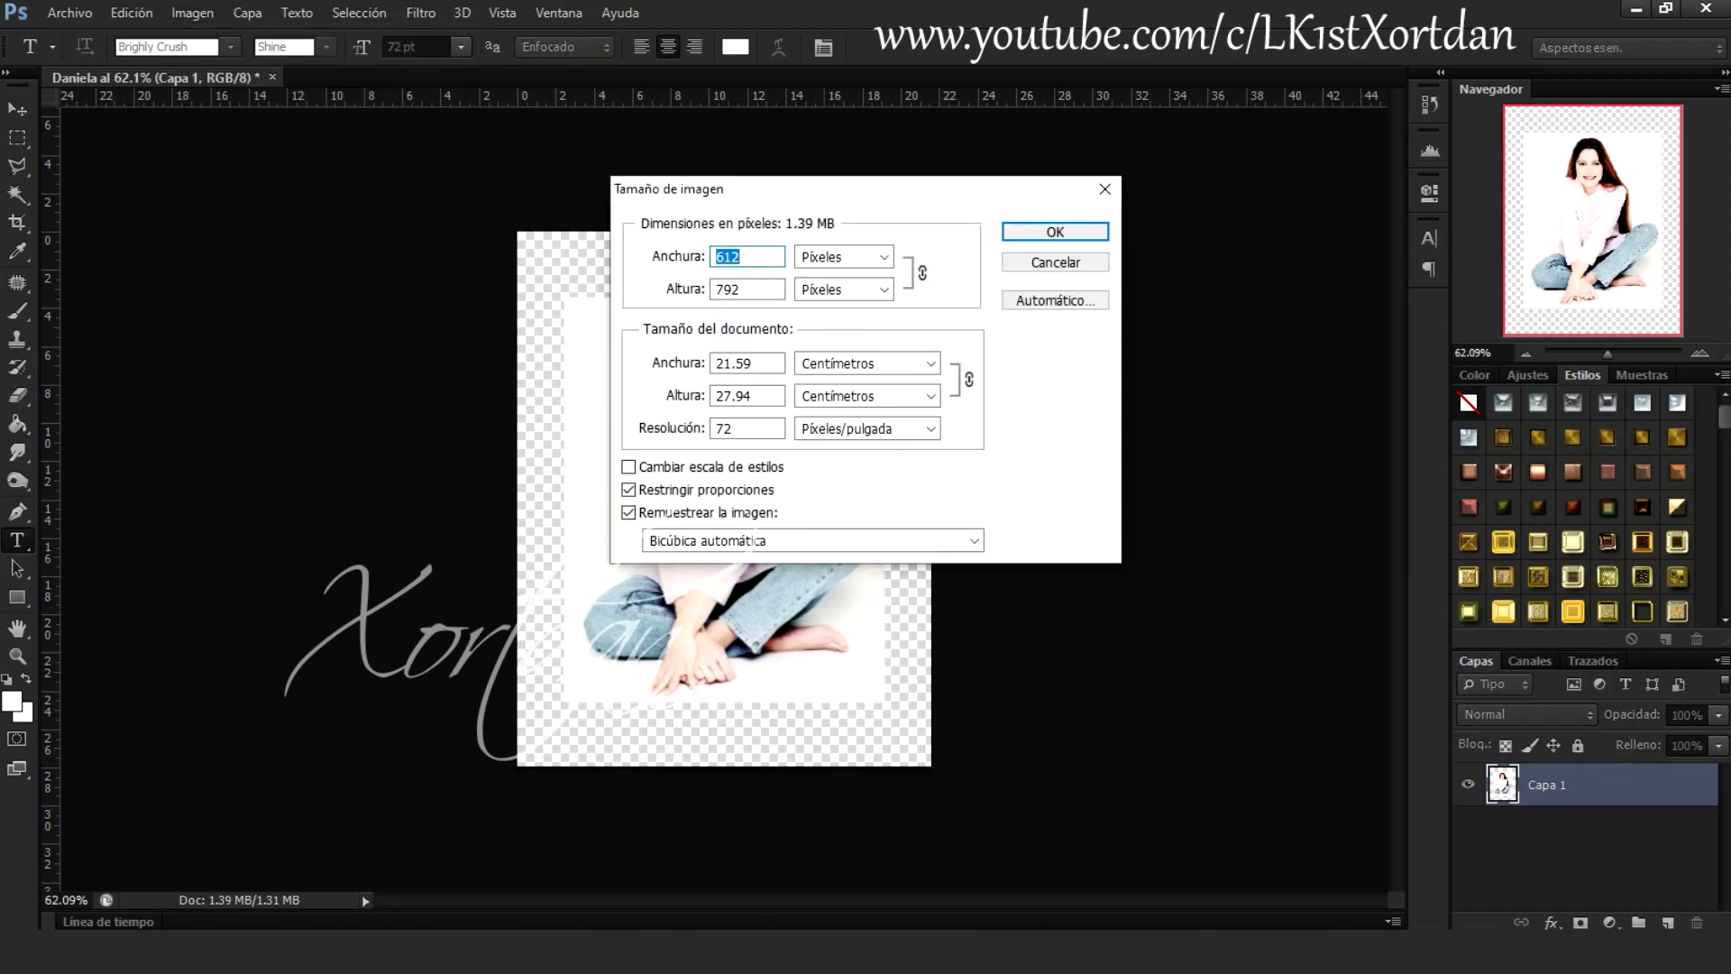
text(1200)
key(Return)
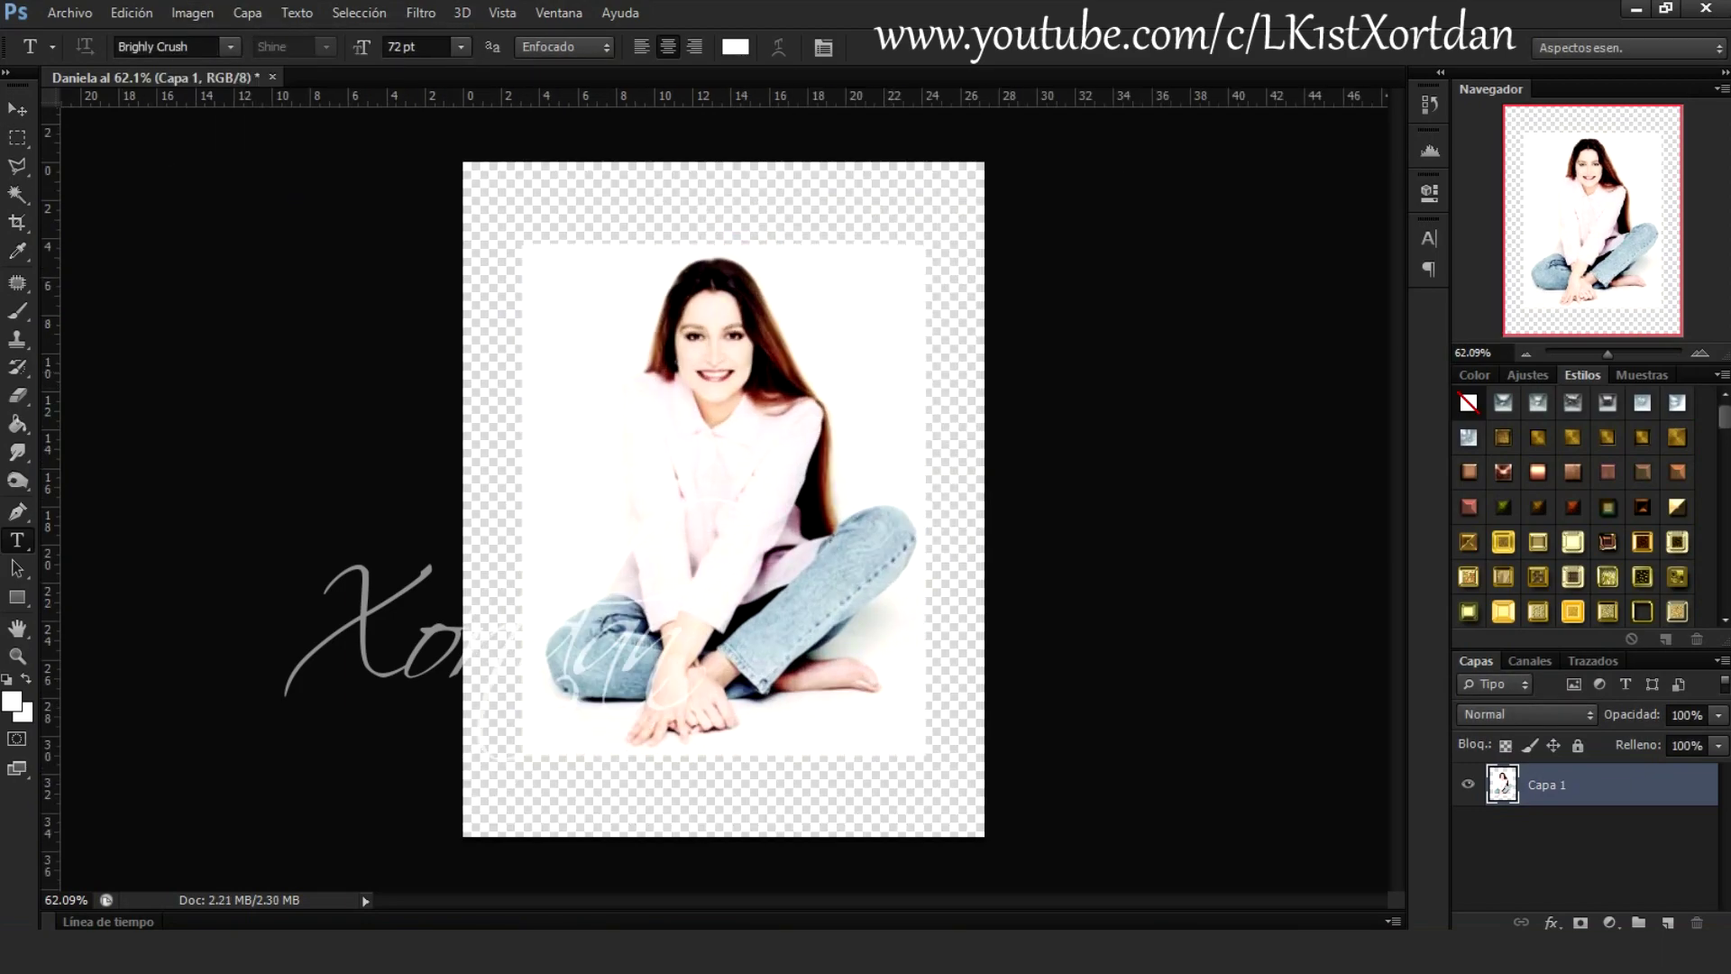
Scale the pasted woman photo up until it fills the canvas
key(ctrl+t)
drag(930, 760, 988, 826)
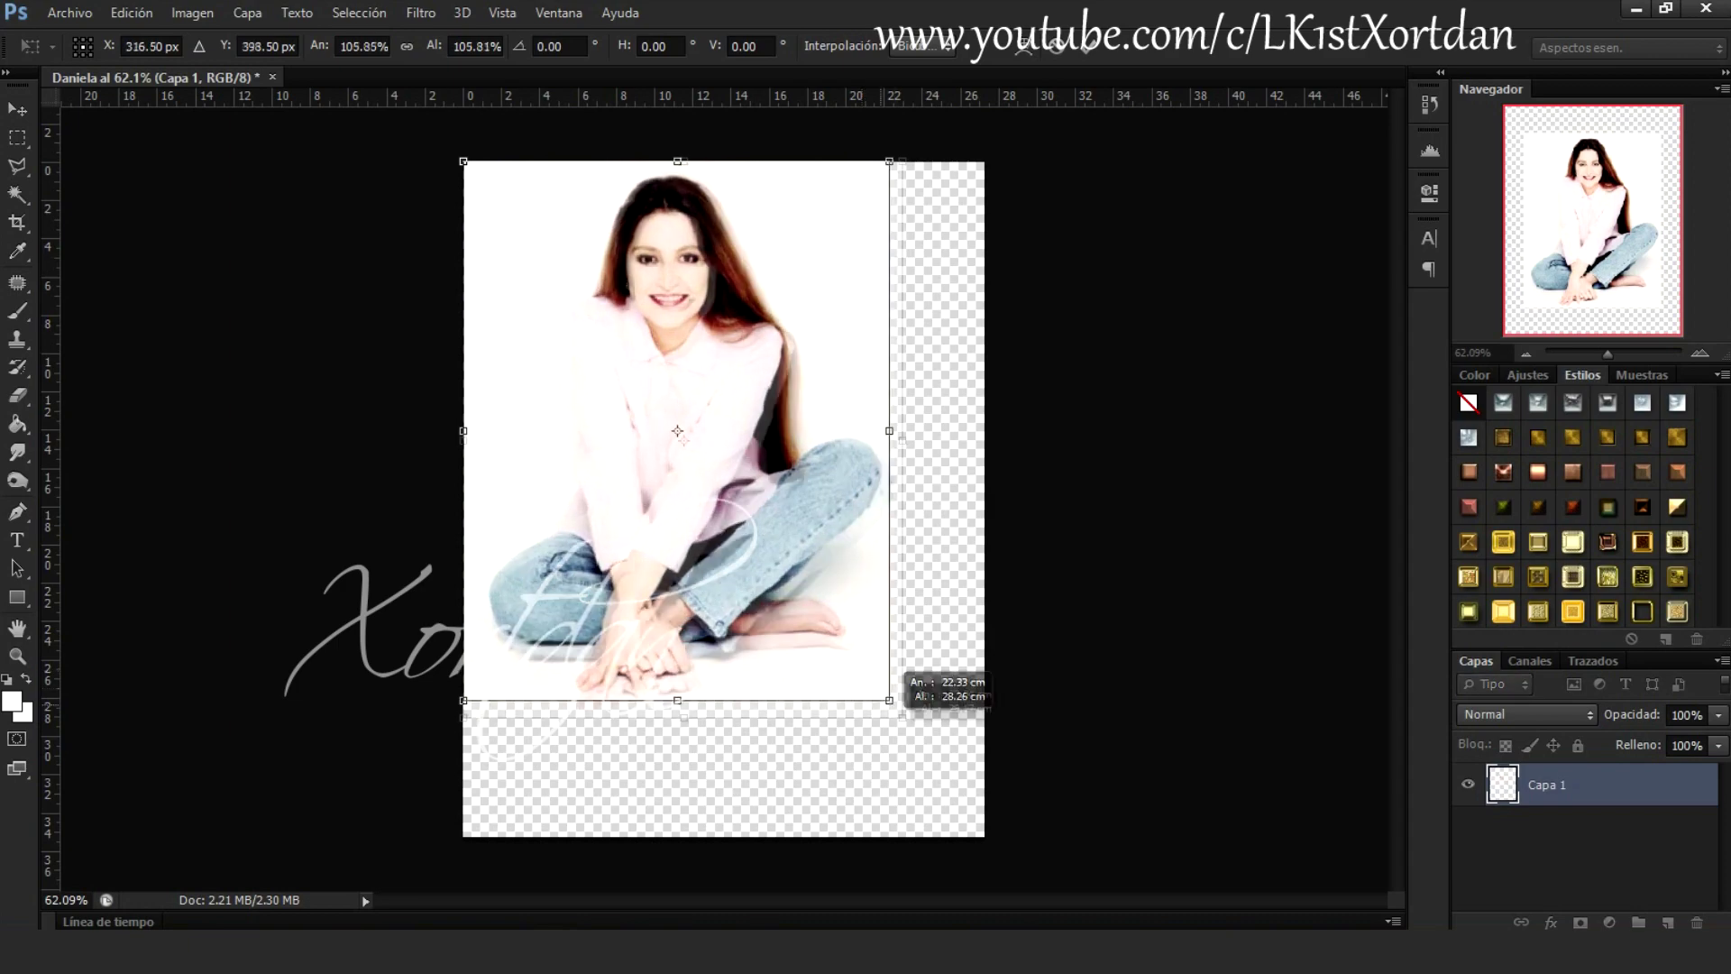
drag(990, 827, 996, 849)
key(Return)
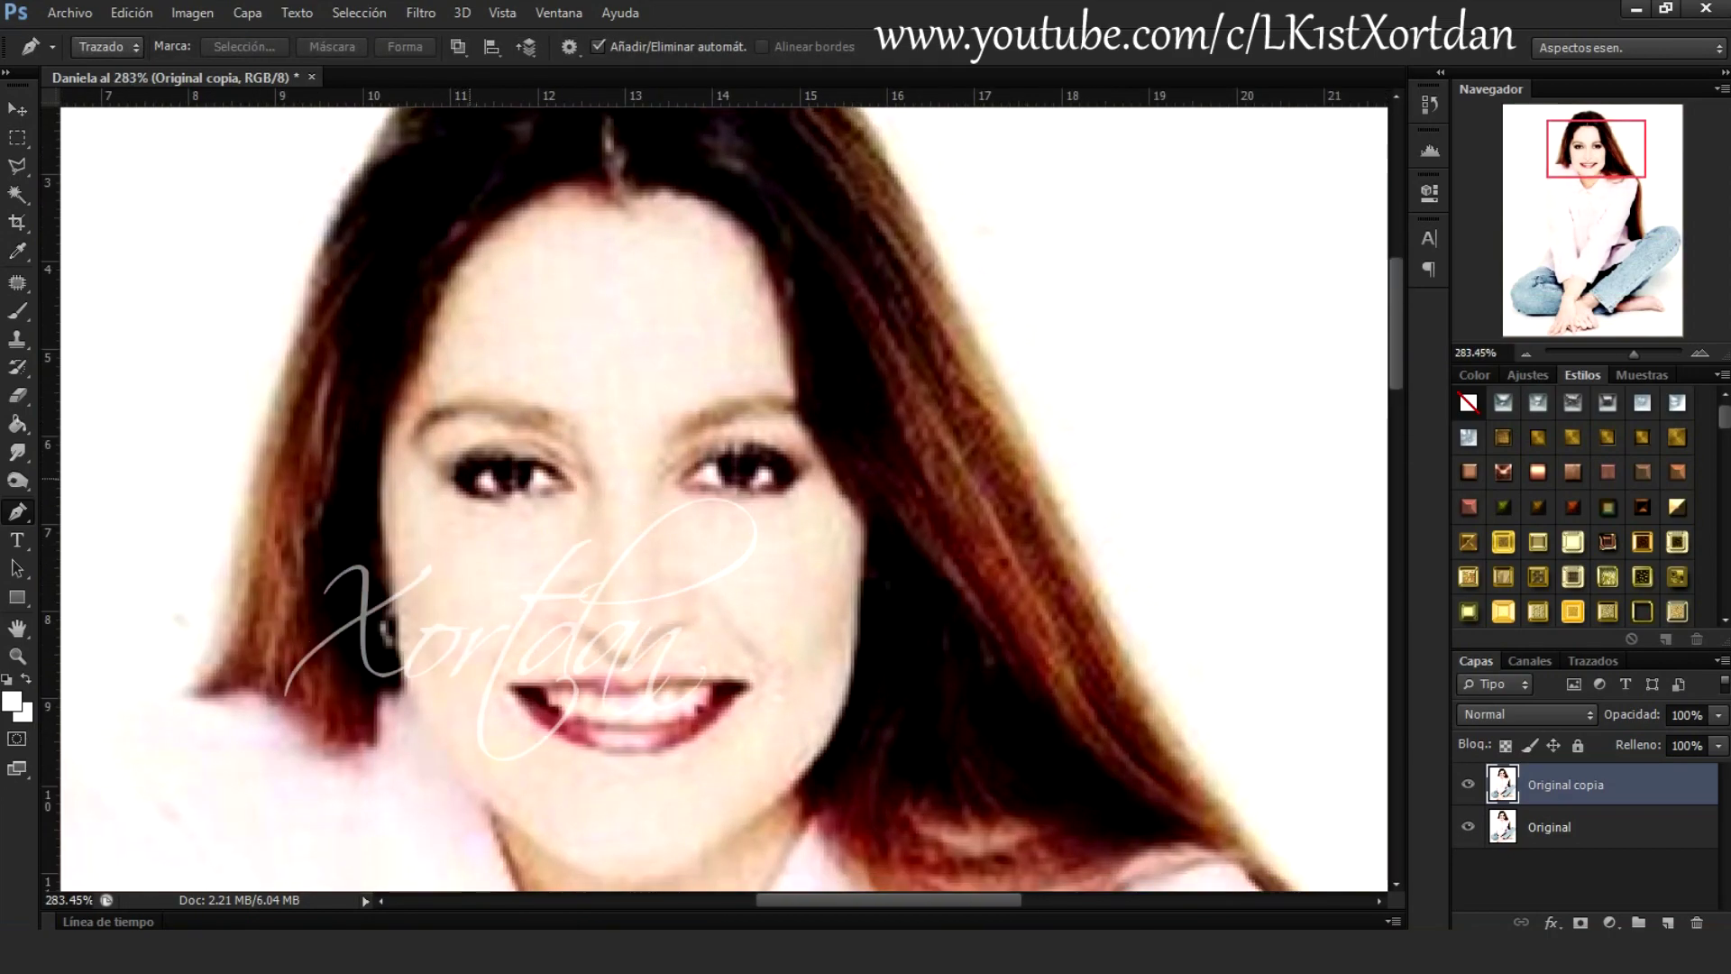
Pen-trace outlines around both eyes and turn them into a selection
click(469, 479)
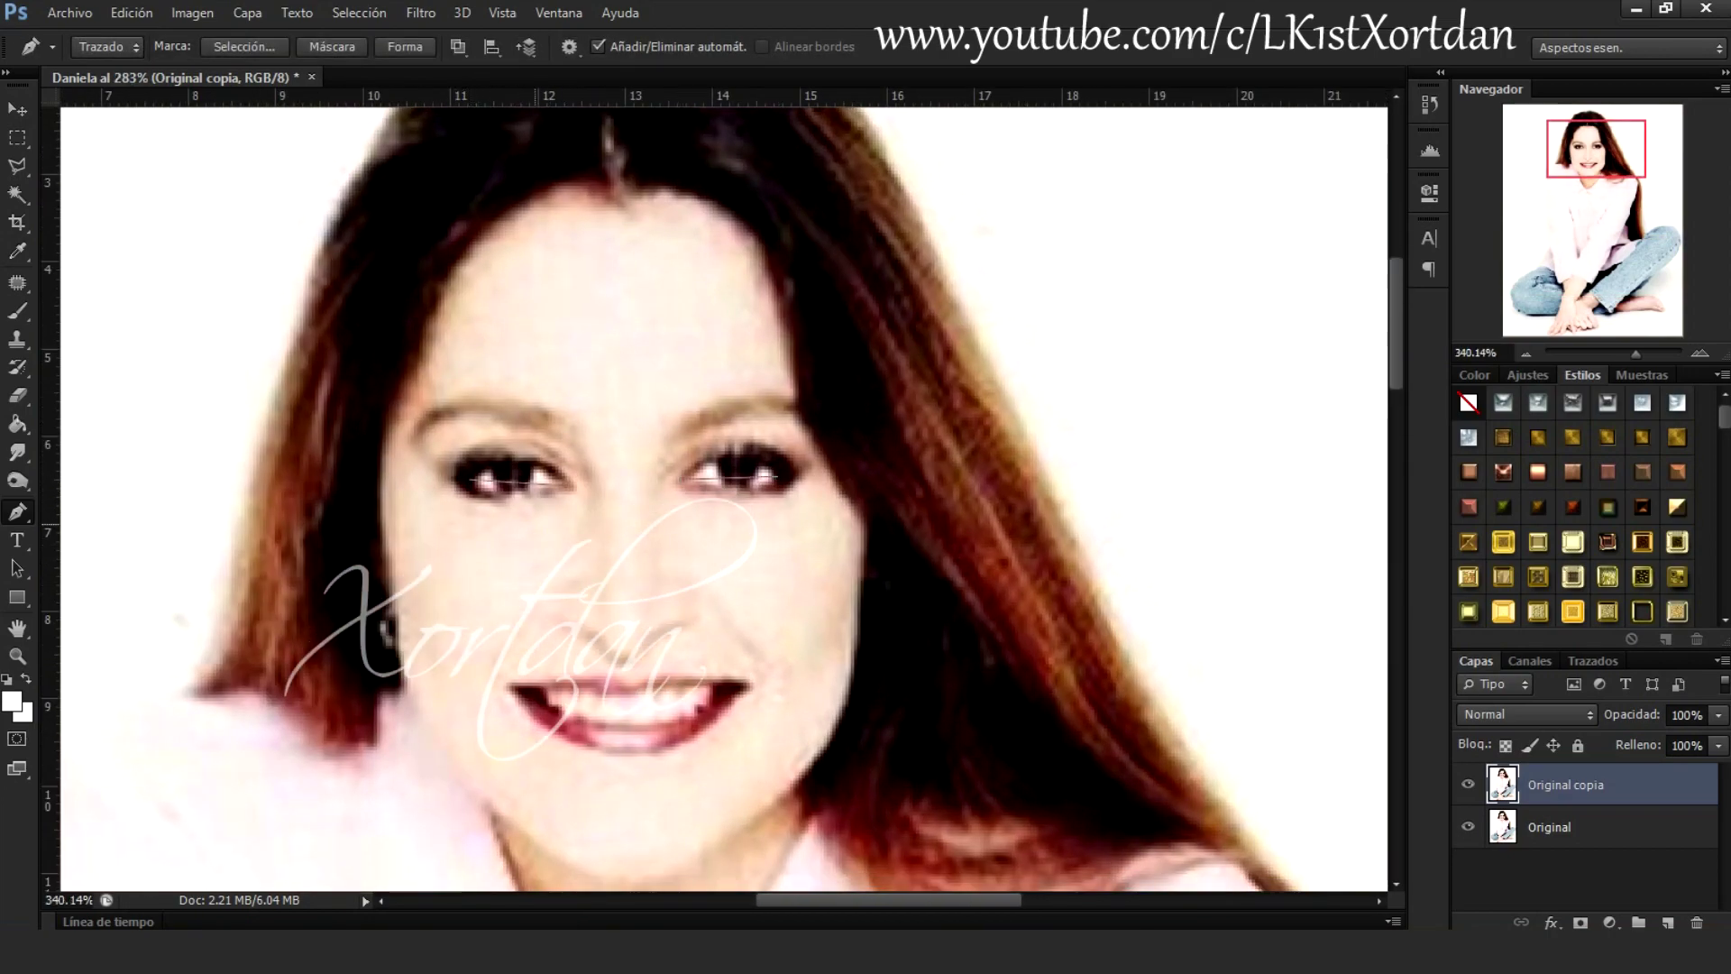
scroll(547, 524, up, 5)
drag(507, 361, 575, 365)
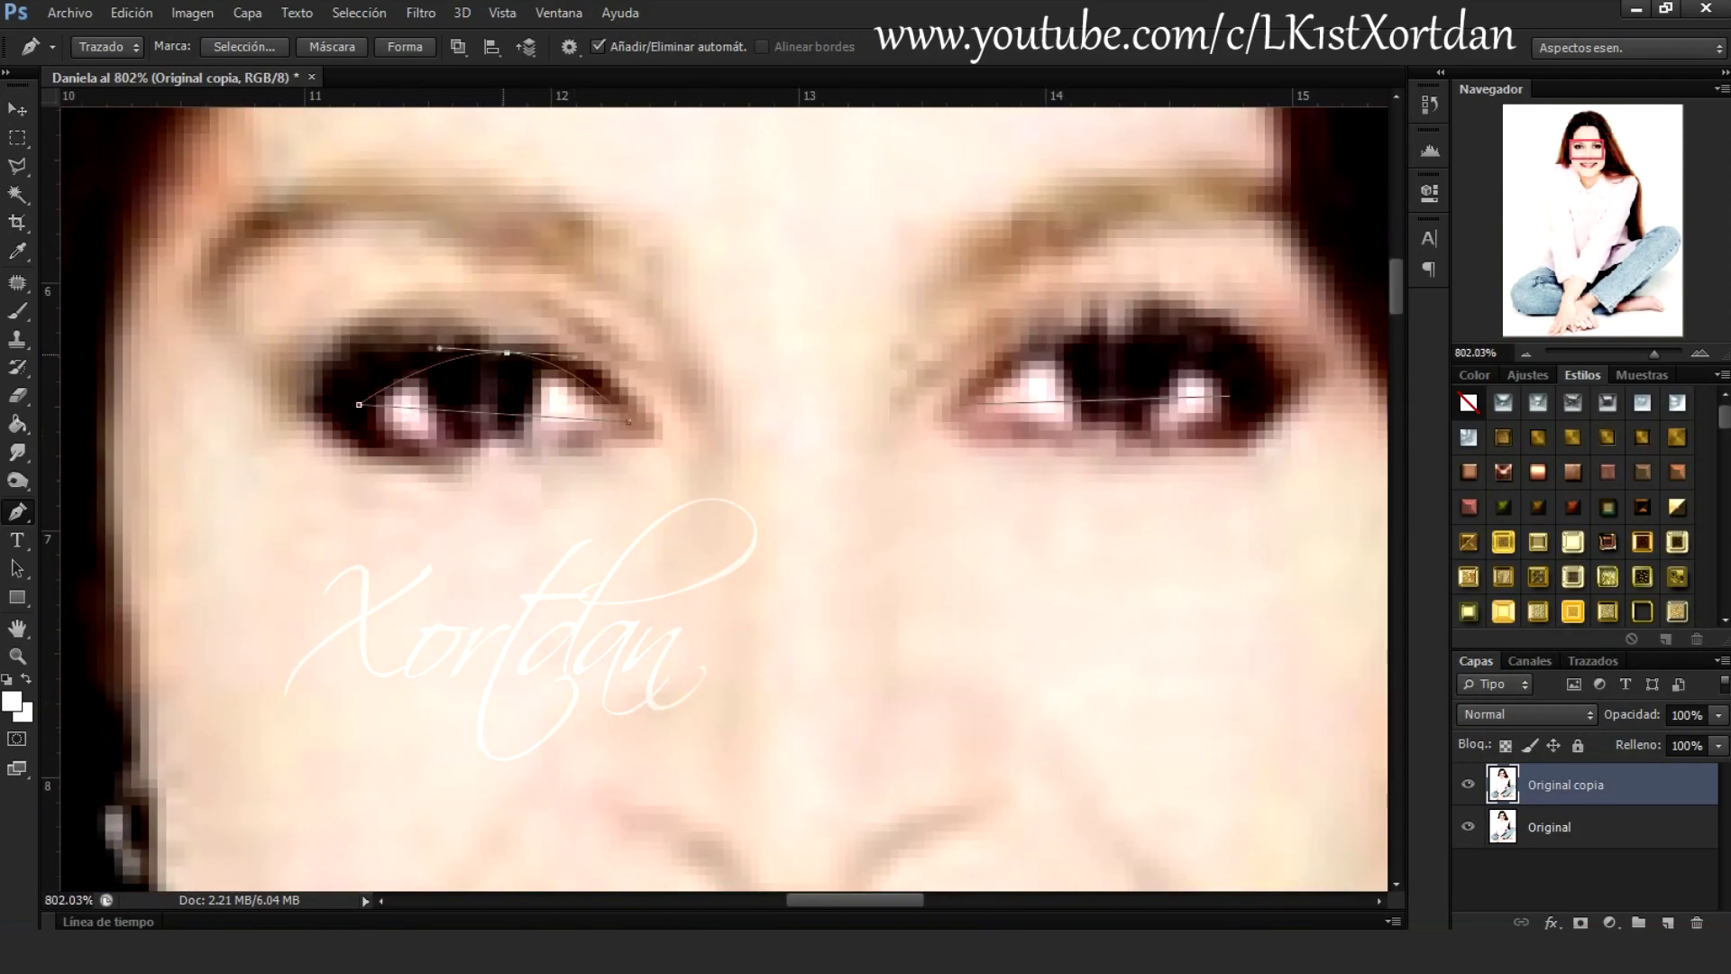
drag(473, 431, 410, 426)
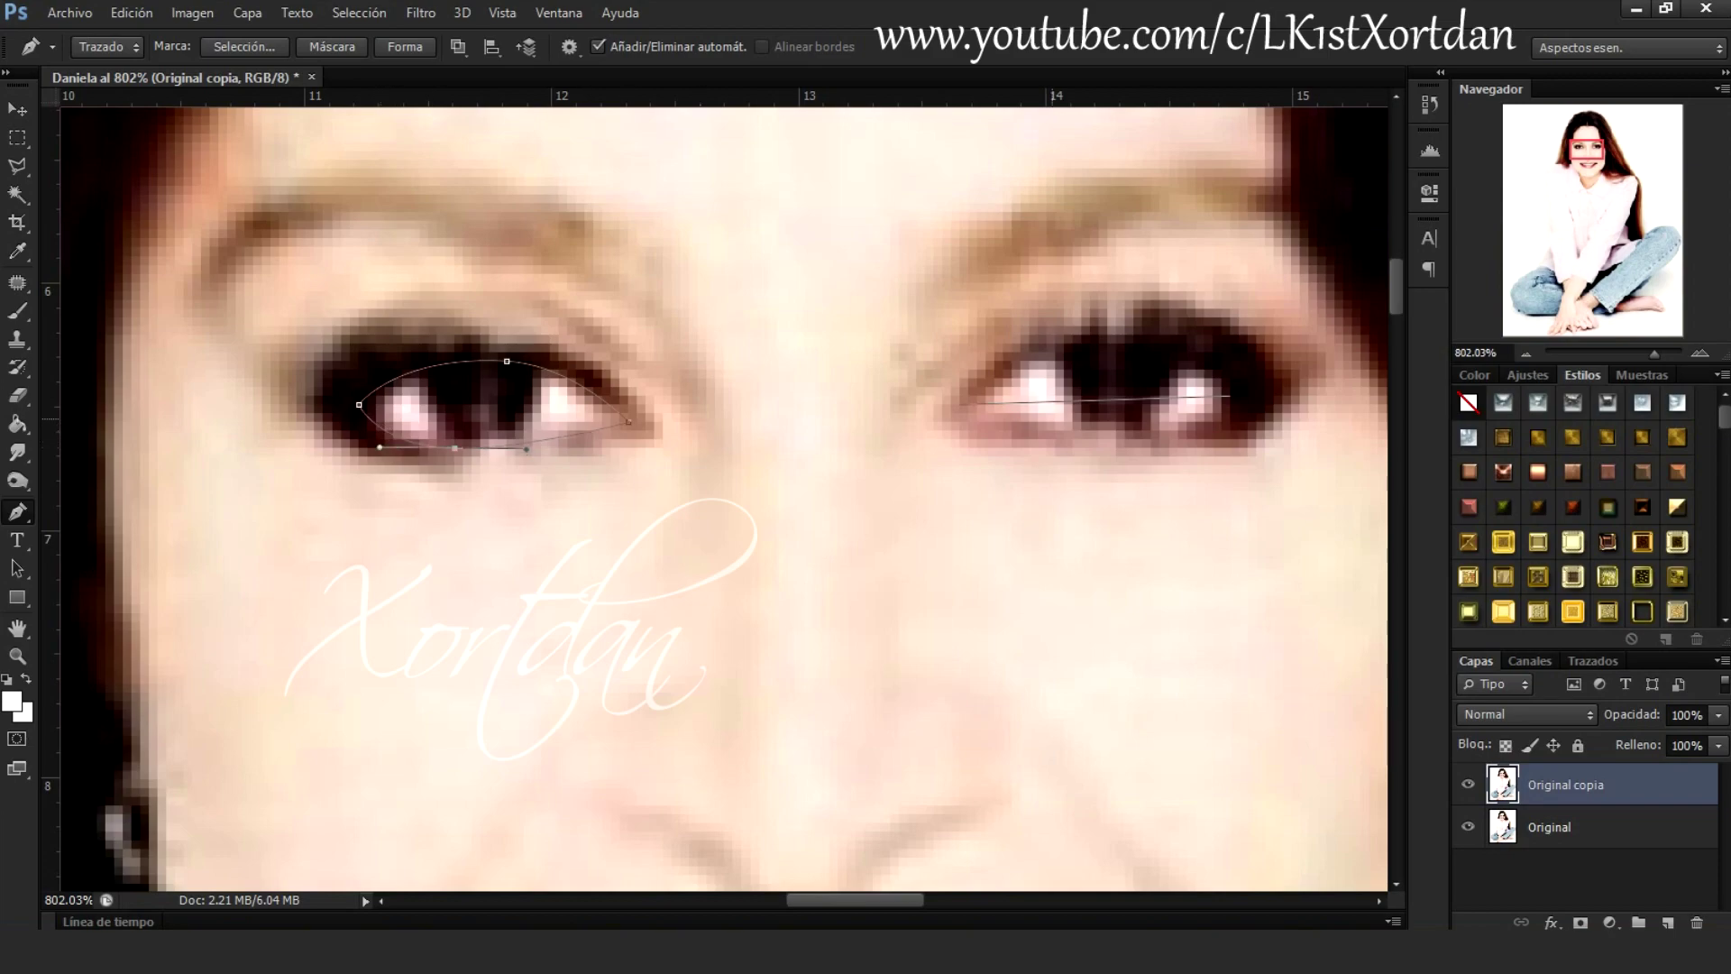
drag(1125, 335, 1181, 339)
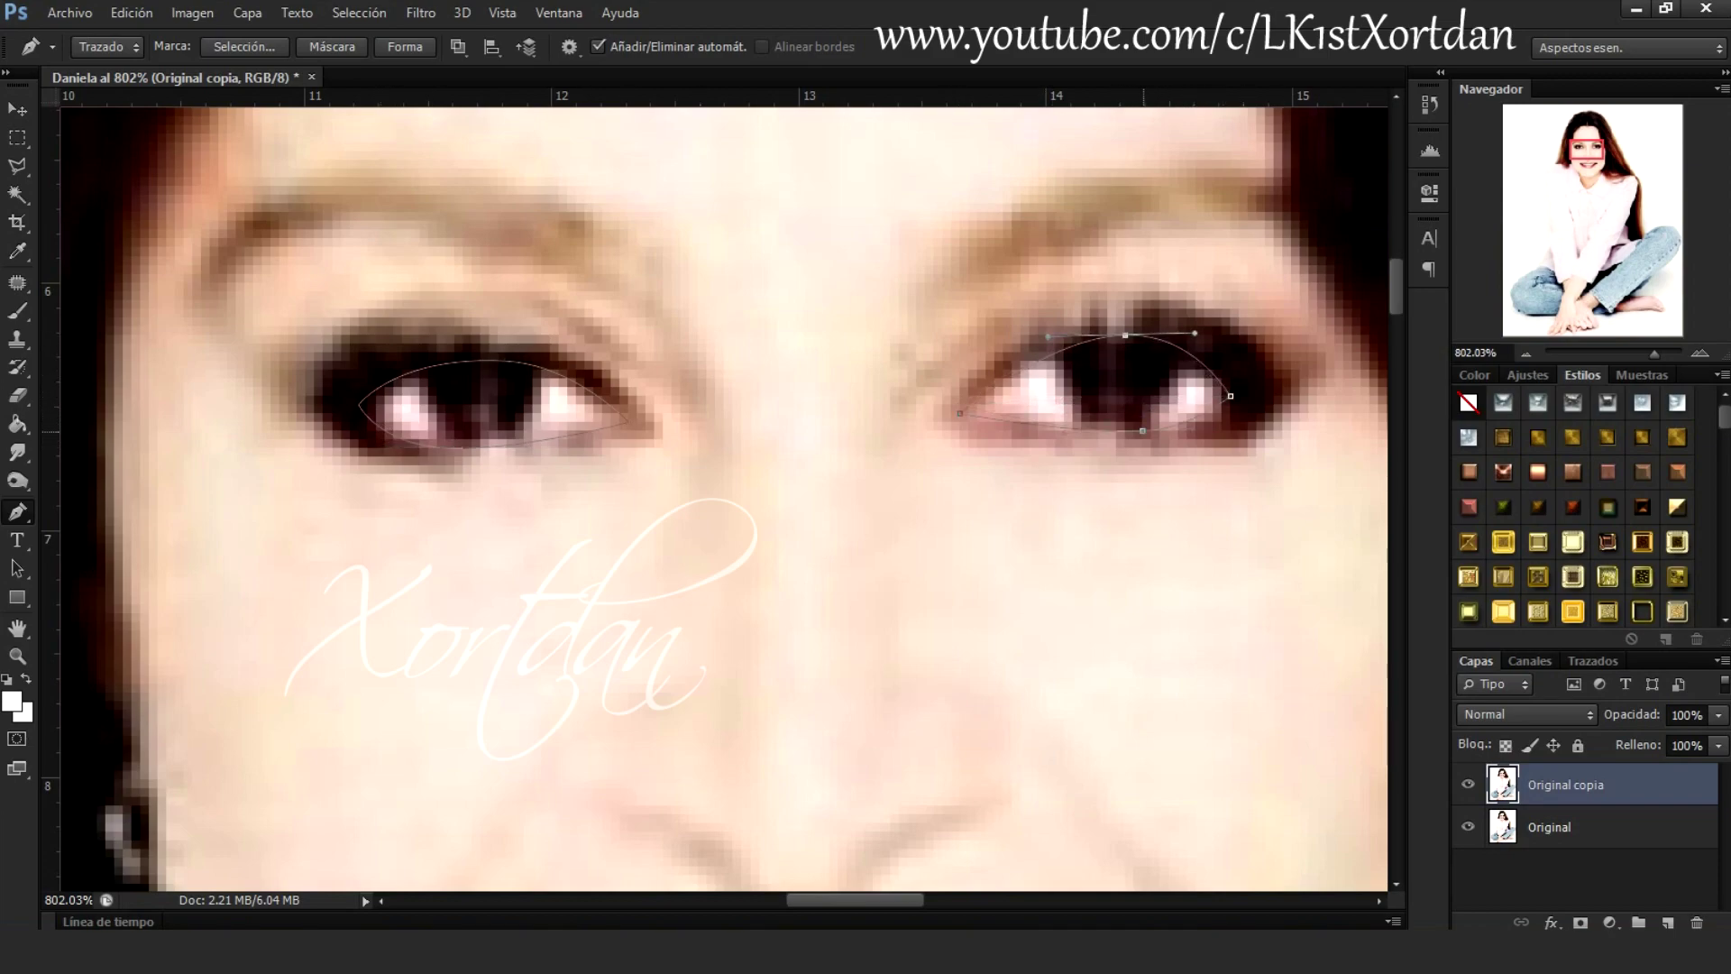
key(ctrl+Return)
Save the eye outlines as a path named Ojos
click(1594, 661)
double_click(1532, 690)
text(Ojos)
key(Return)
click(1475, 660)
Fill the eye whites with white on a new layer named Ojos
click(1643, 374)
key(g)
key(ctrl+shift+alt+n)
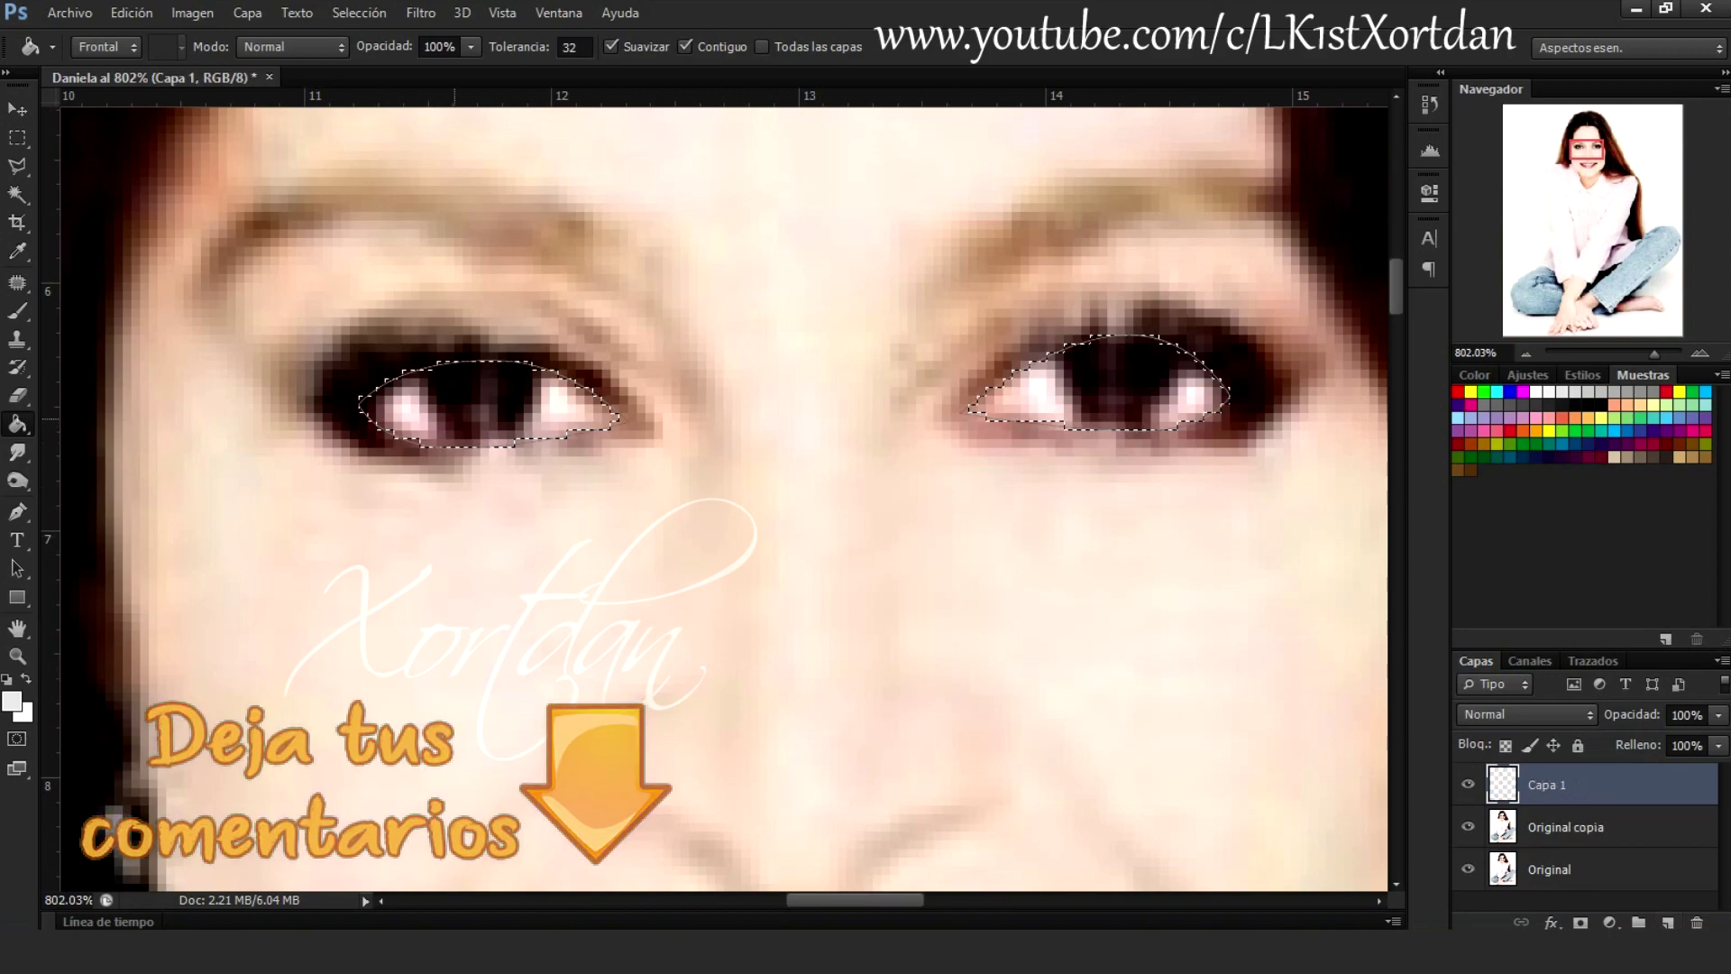
key(alt+BackSpace)
double_click(1547, 784)
text(Ojos)
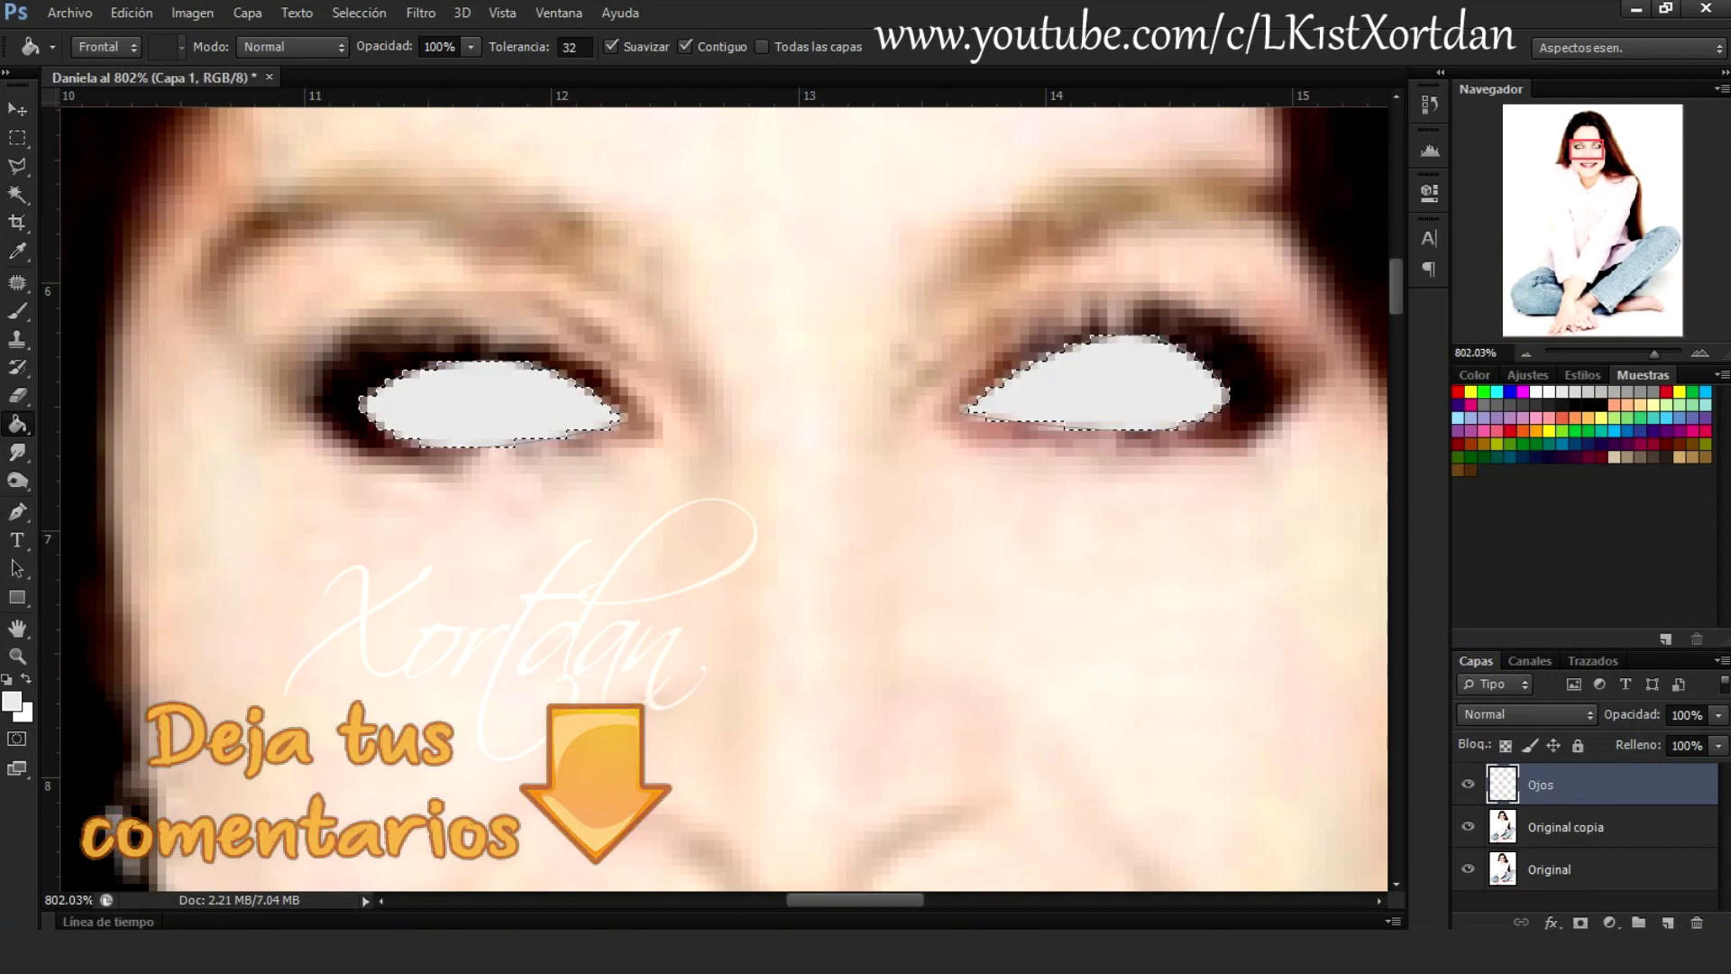
key(Return)
On a new layer, fill a circular left iris with dark brown sampled from the photo
key(ctrl+shift+alt+n)
click(1468, 827)
key(l)
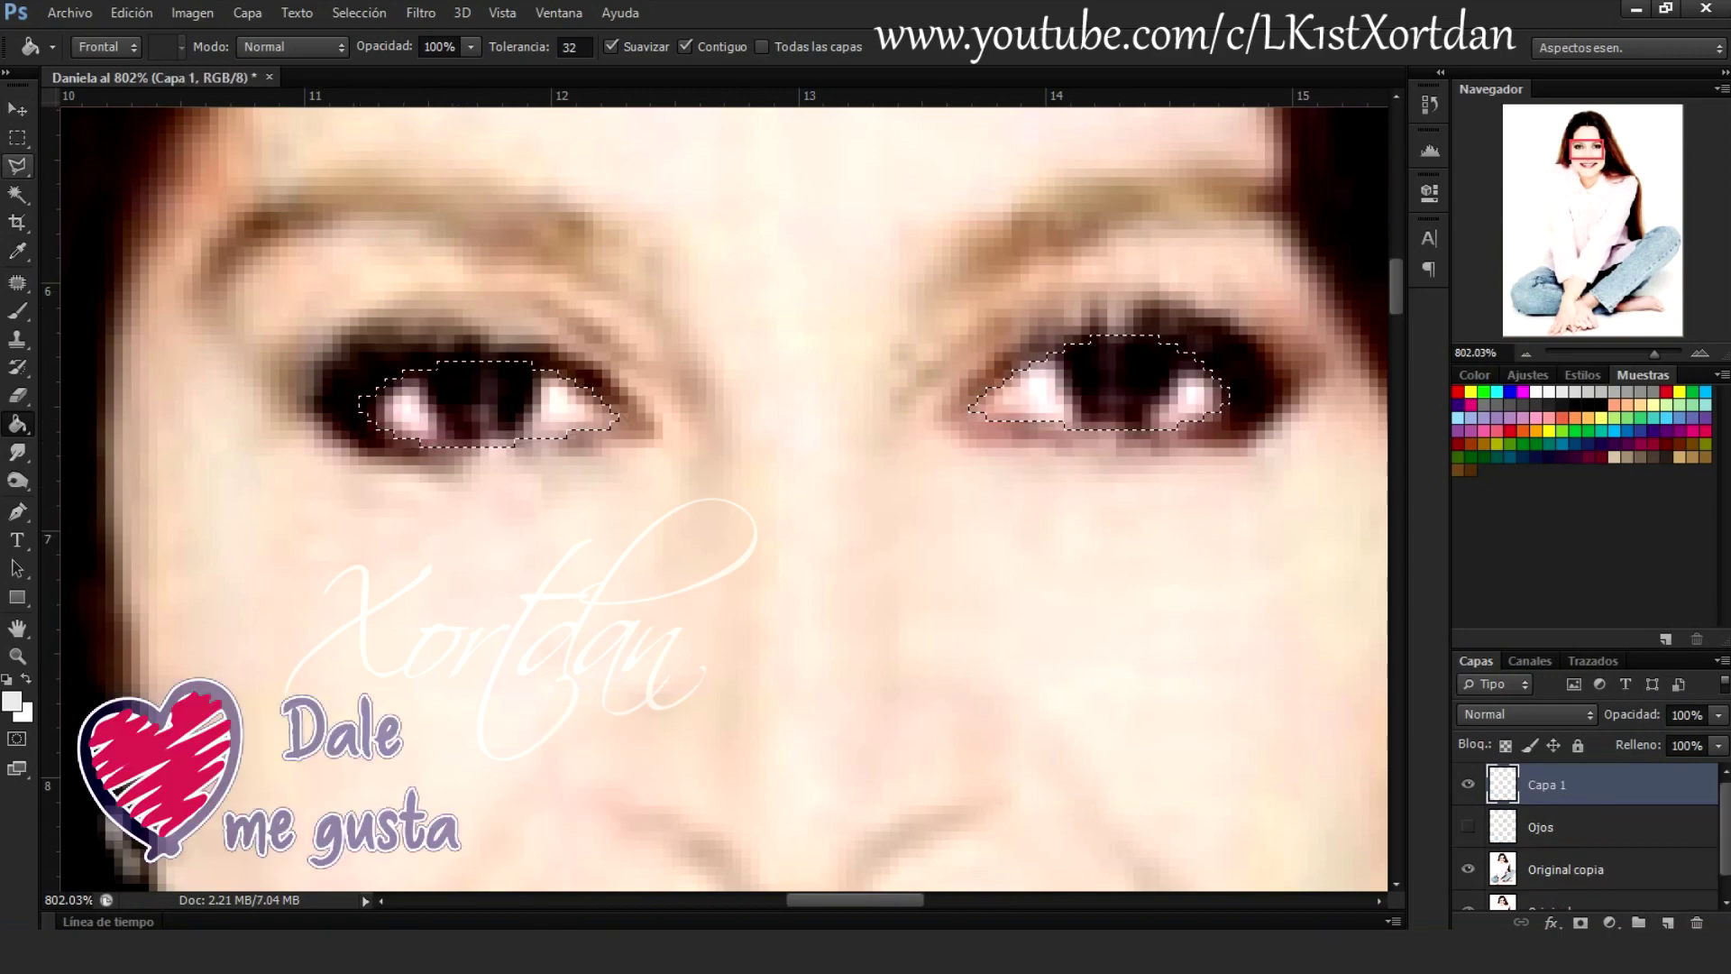
key(m)
drag(420, 326, 540, 448)
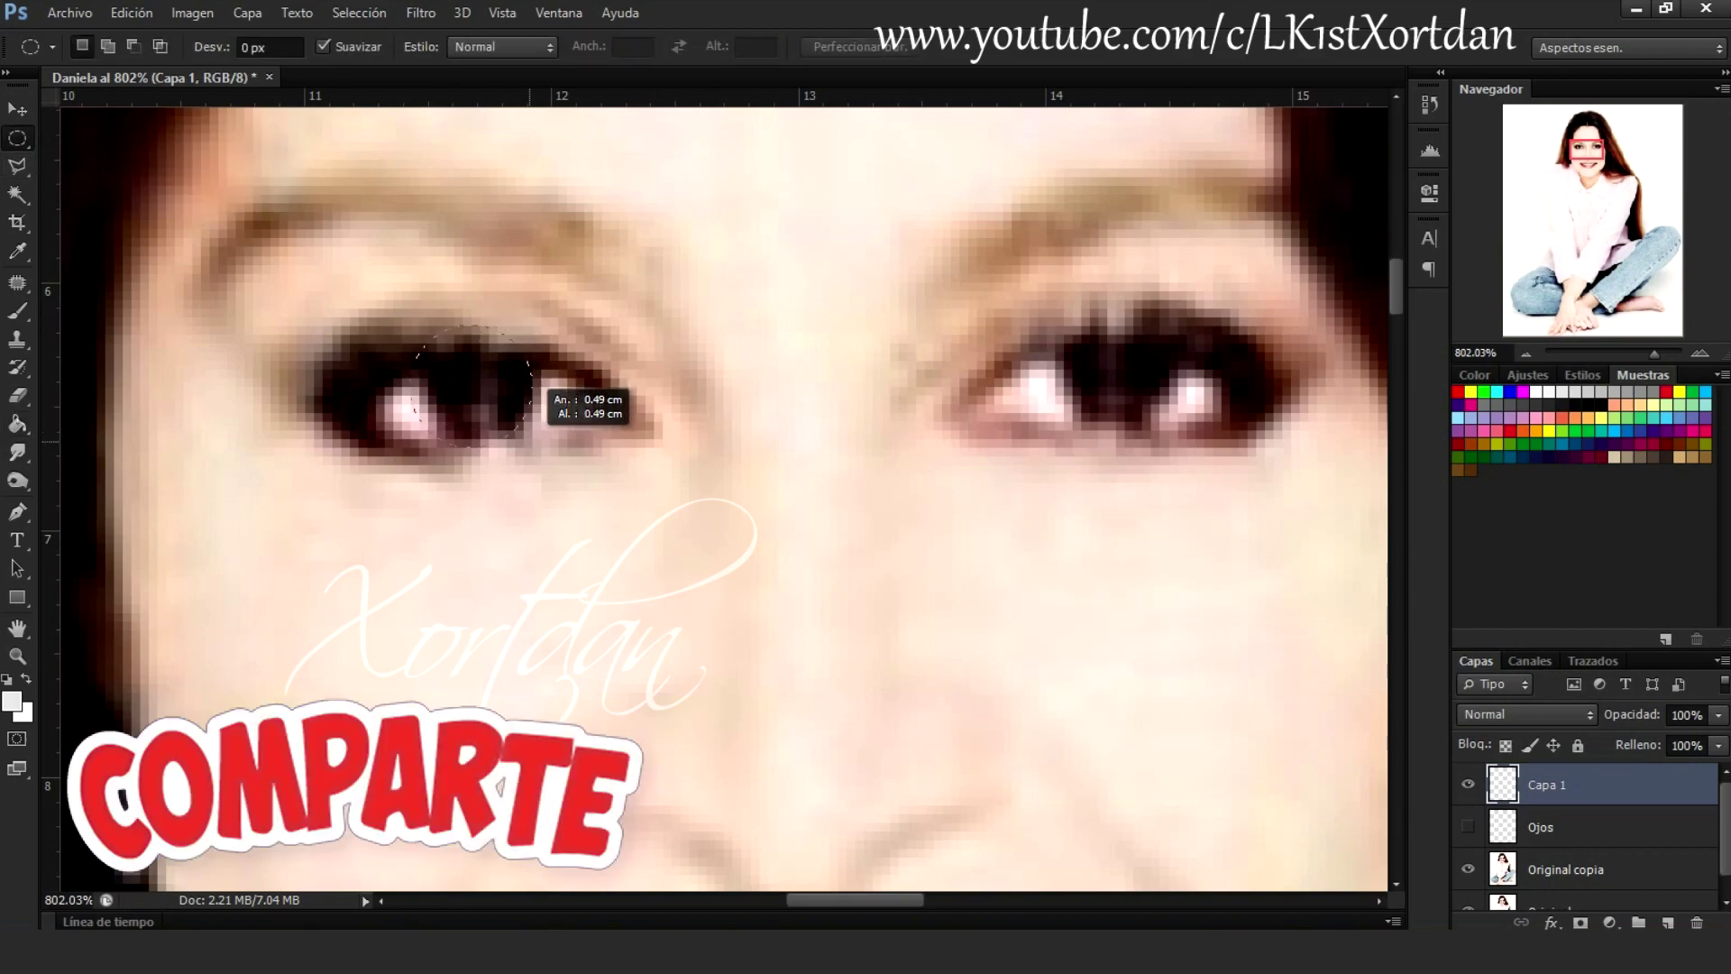
key(i)
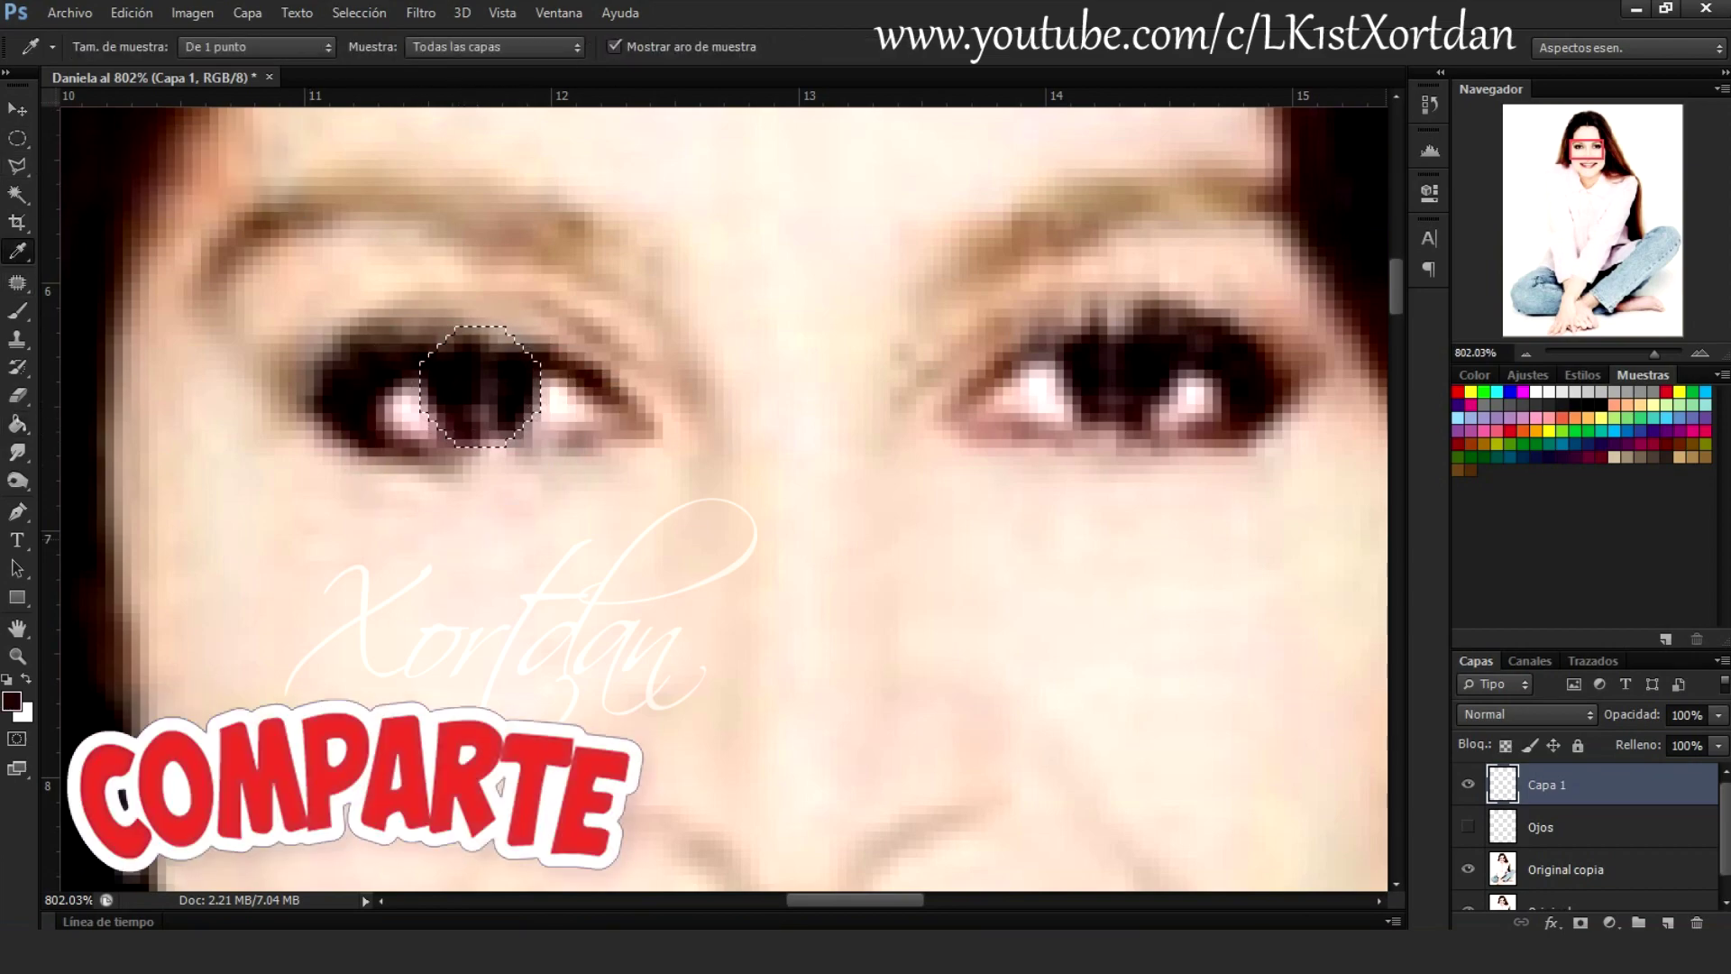
key(g)
click(481, 388)
Copy the brown iris onto the right eye and merge both irises into Ojos
key(ctrl+j)
key(ctrl+t)
drag(481, 387, 1127, 369)
key(Return)
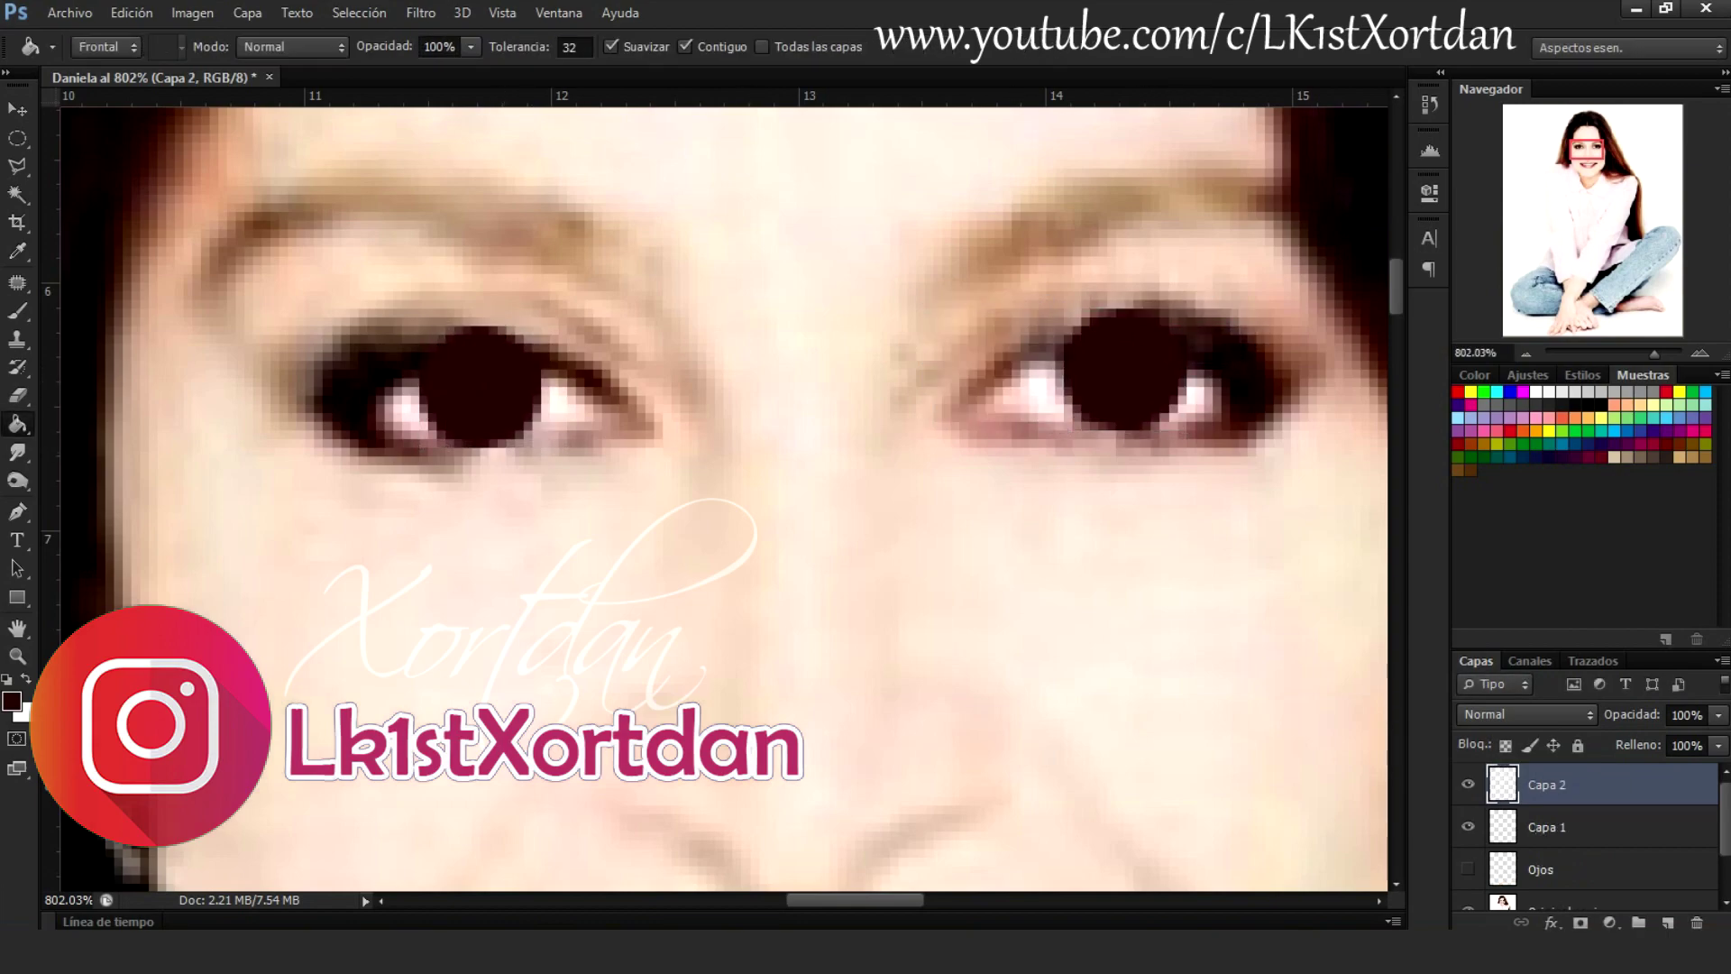
right_click(1542, 826)
click(1442, 93)
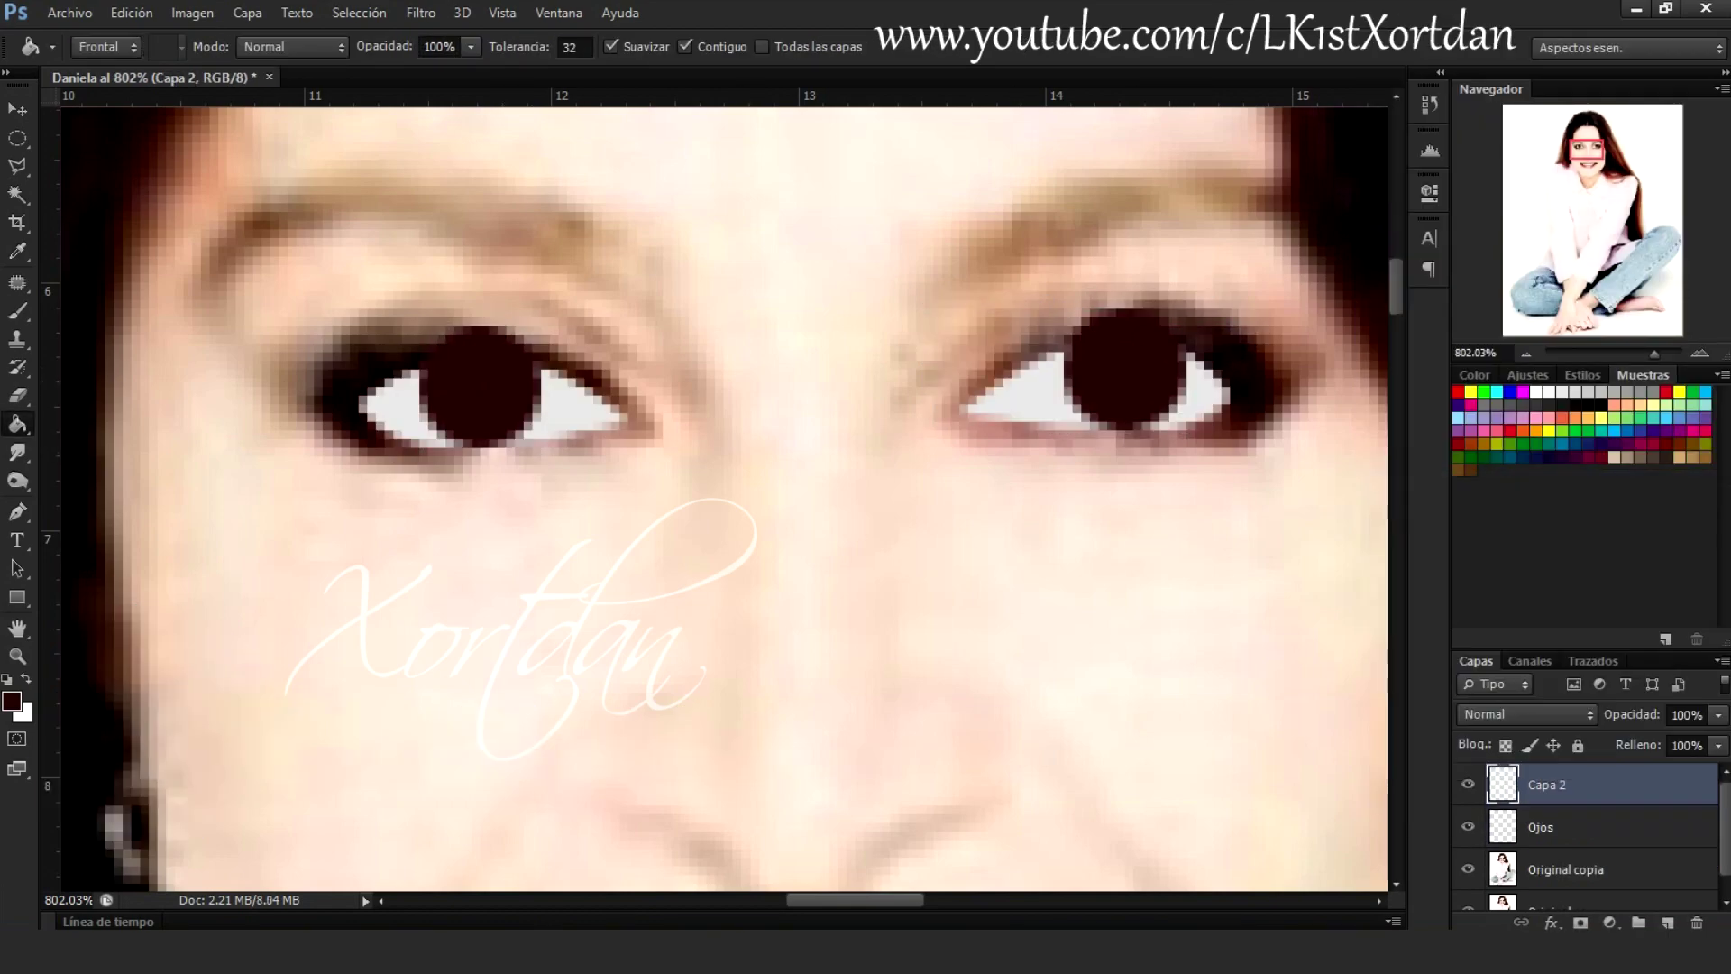
click(359, 13)
click(379, 57)
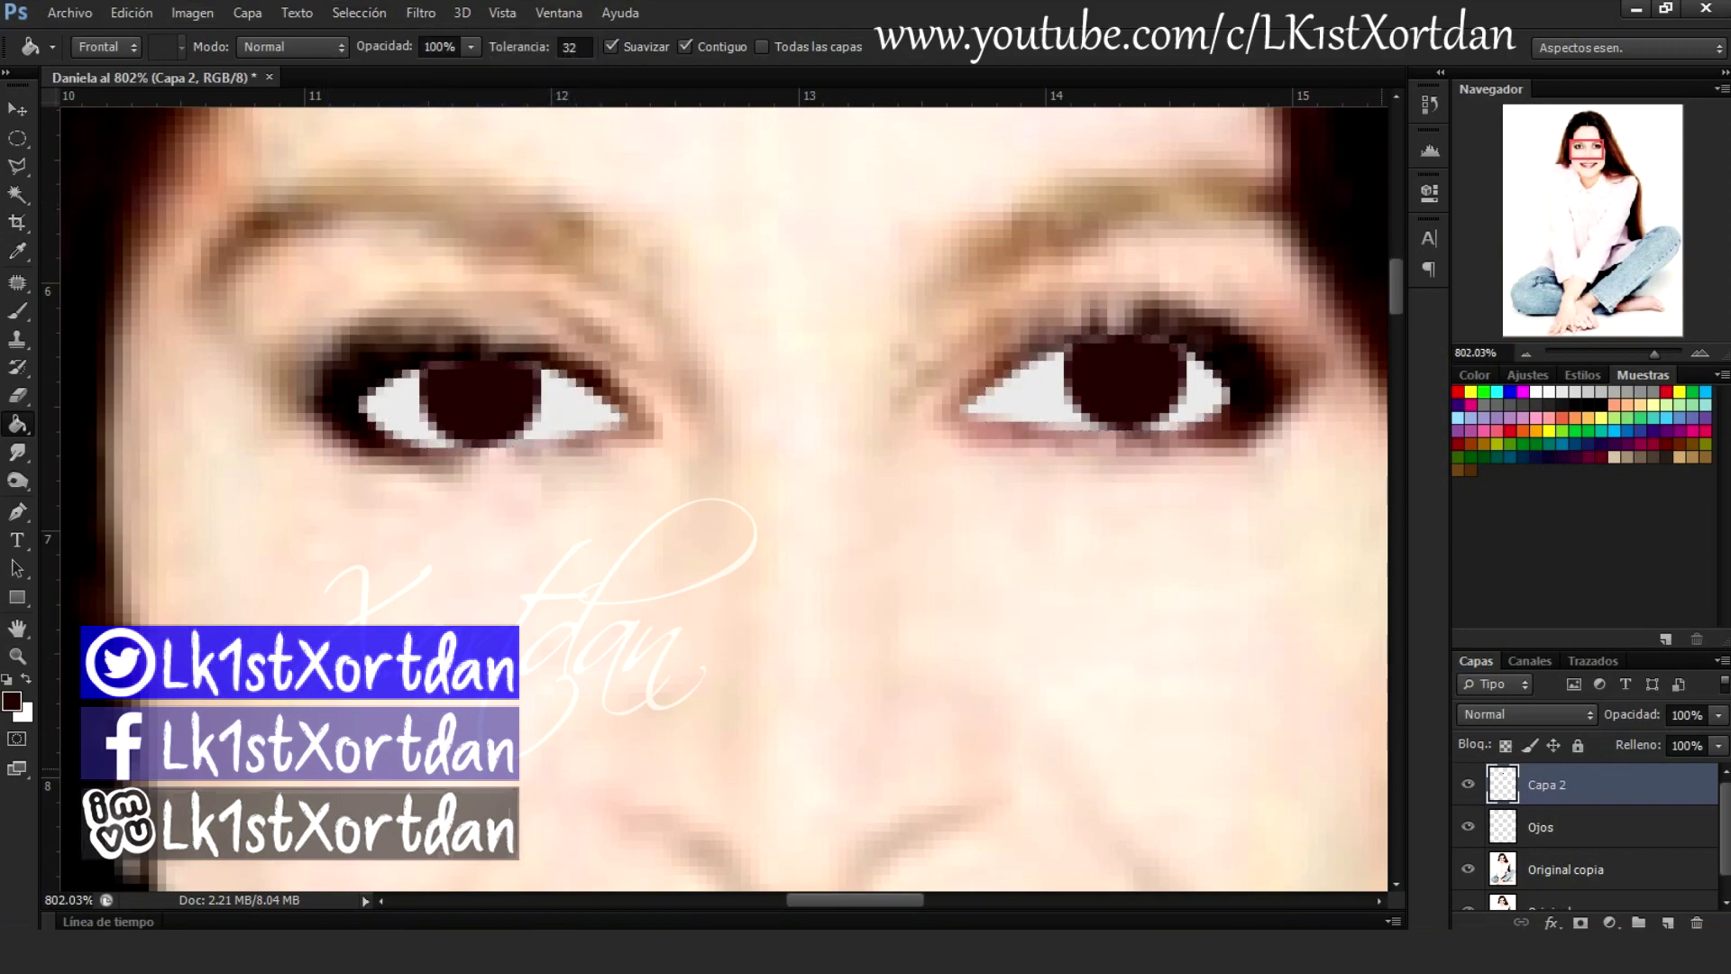
right_click(1587, 784)
click(1301, 591)
Fill black circular pupils in both irises and merge them into Ojos
click(1668, 922)
key(m)
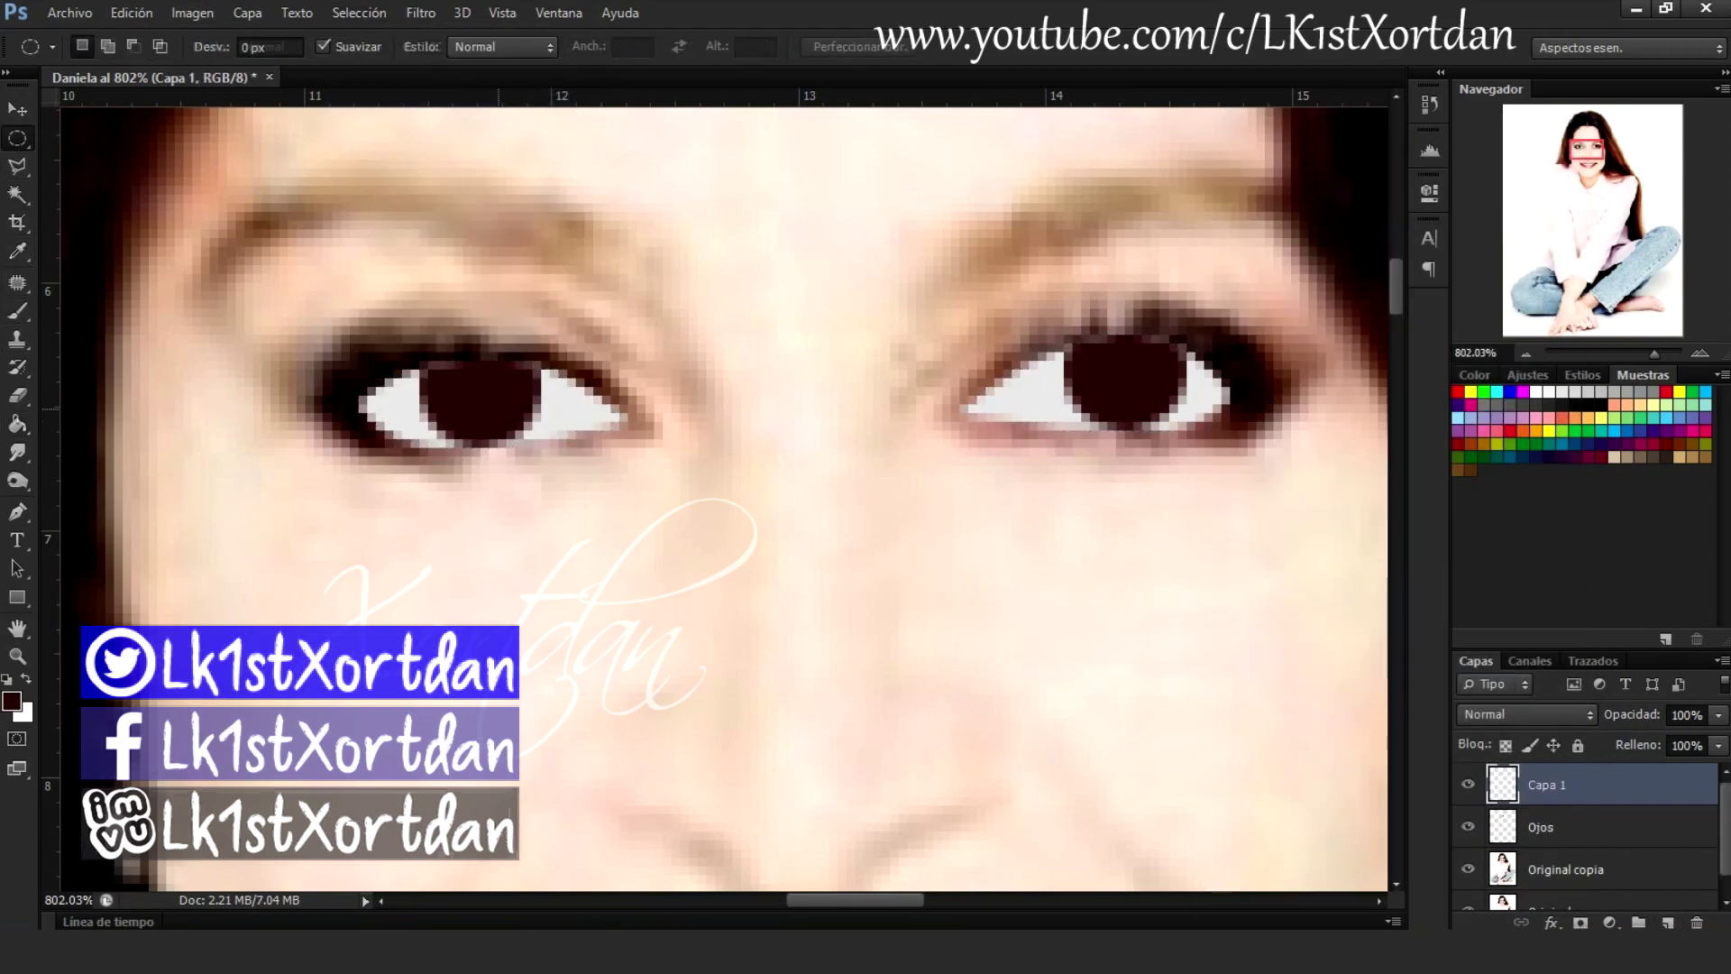
scroll(501, 405, up, 1)
drag(453, 370, 501, 417)
key(d)
key(g)
click(477, 393)
key(m)
scroll(721, 487, right, 3)
drag(1039, 347, 1088, 383)
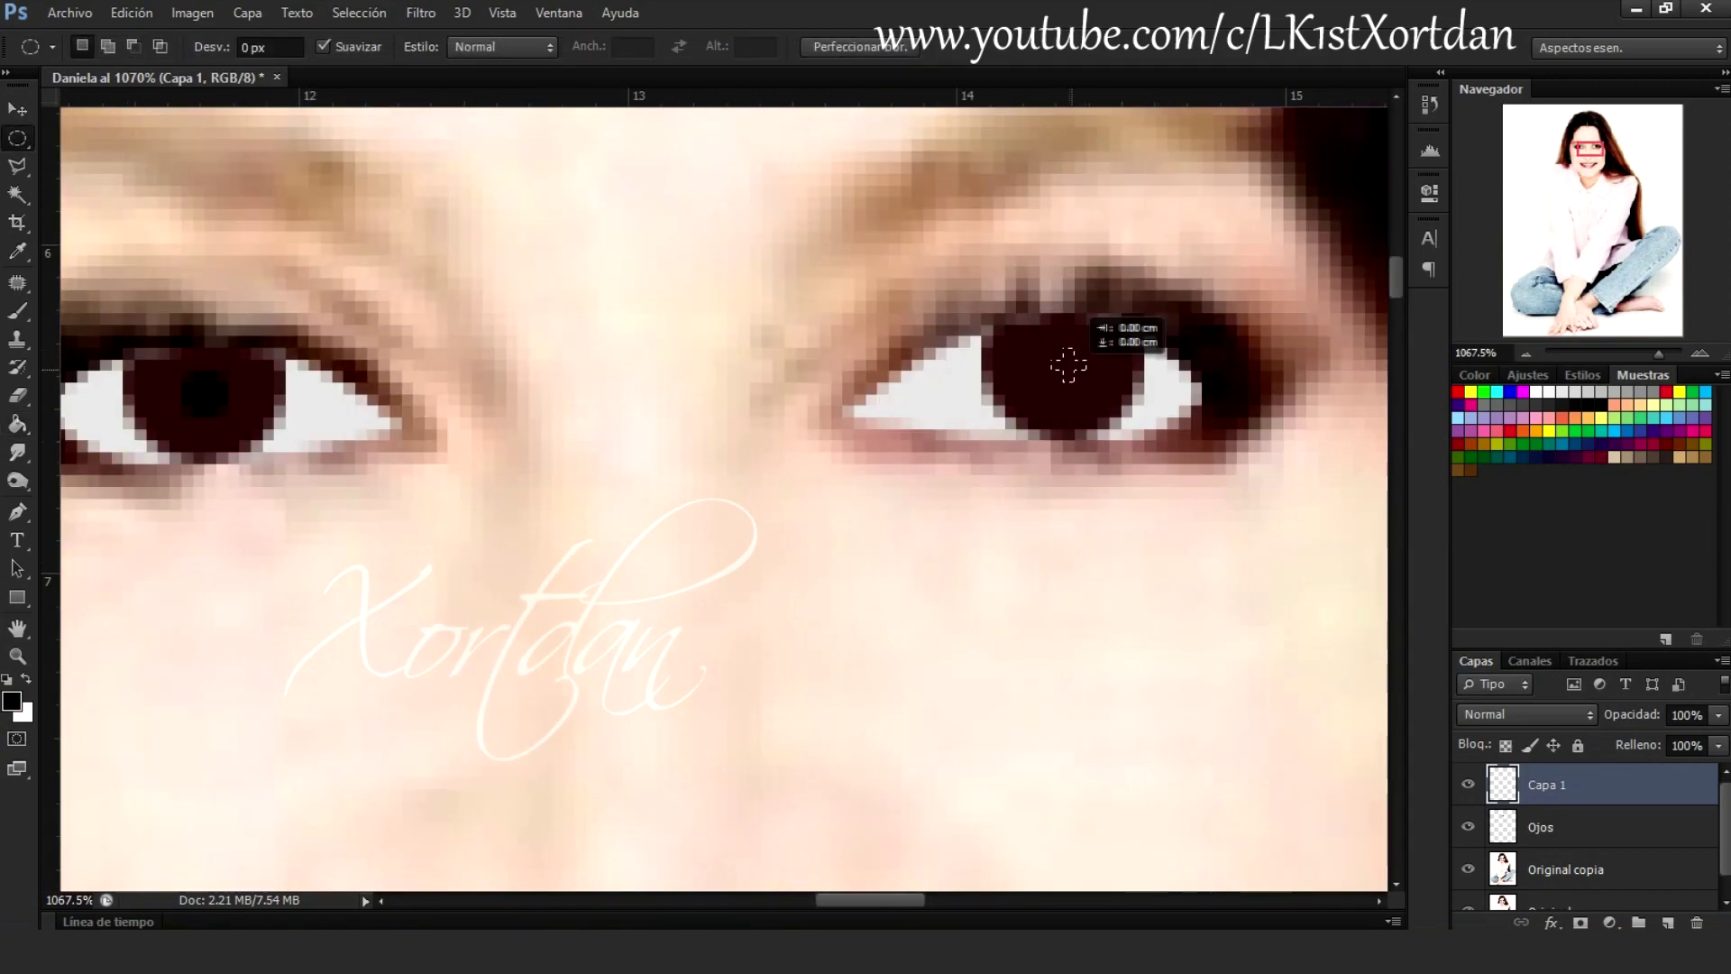
key(g)
click(1059, 365)
key(ctrl+e)
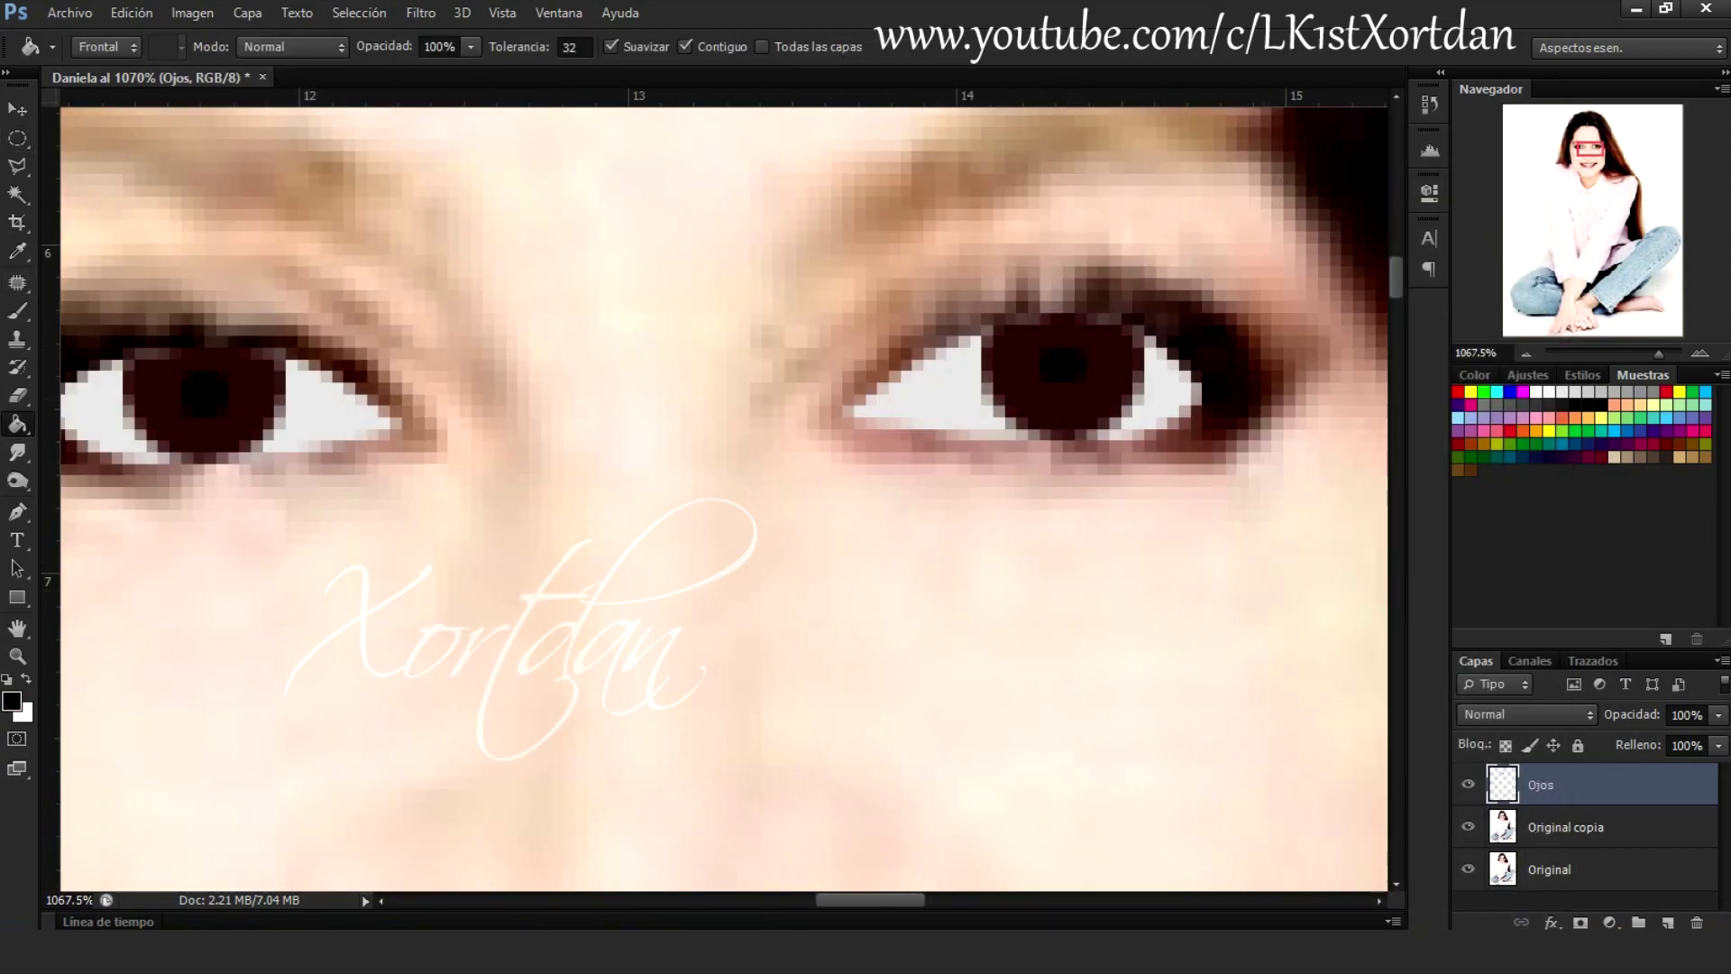
Dab a white highlight on the iris with a 2 px hard round brush
key(ctrl+d)
key(x)
key(b)
click(76, 216)
text(2)
key(Return)
click(1046, 378)
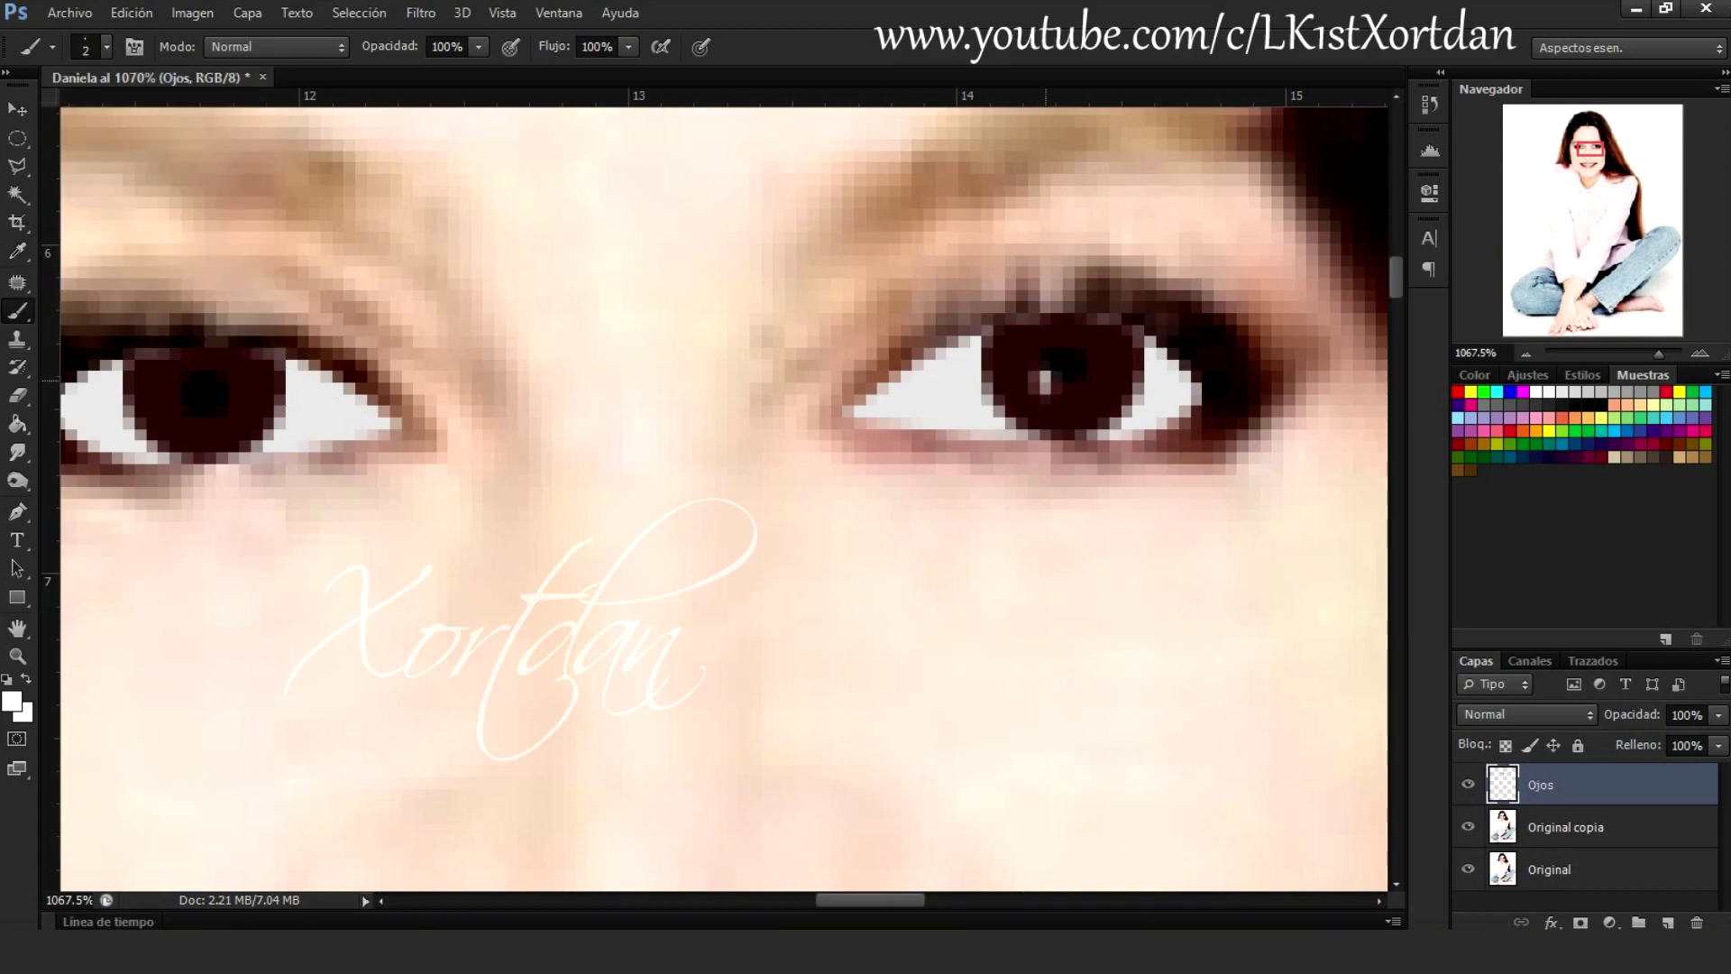
click(1003, 415)
scroll(721, 496, down, 8)
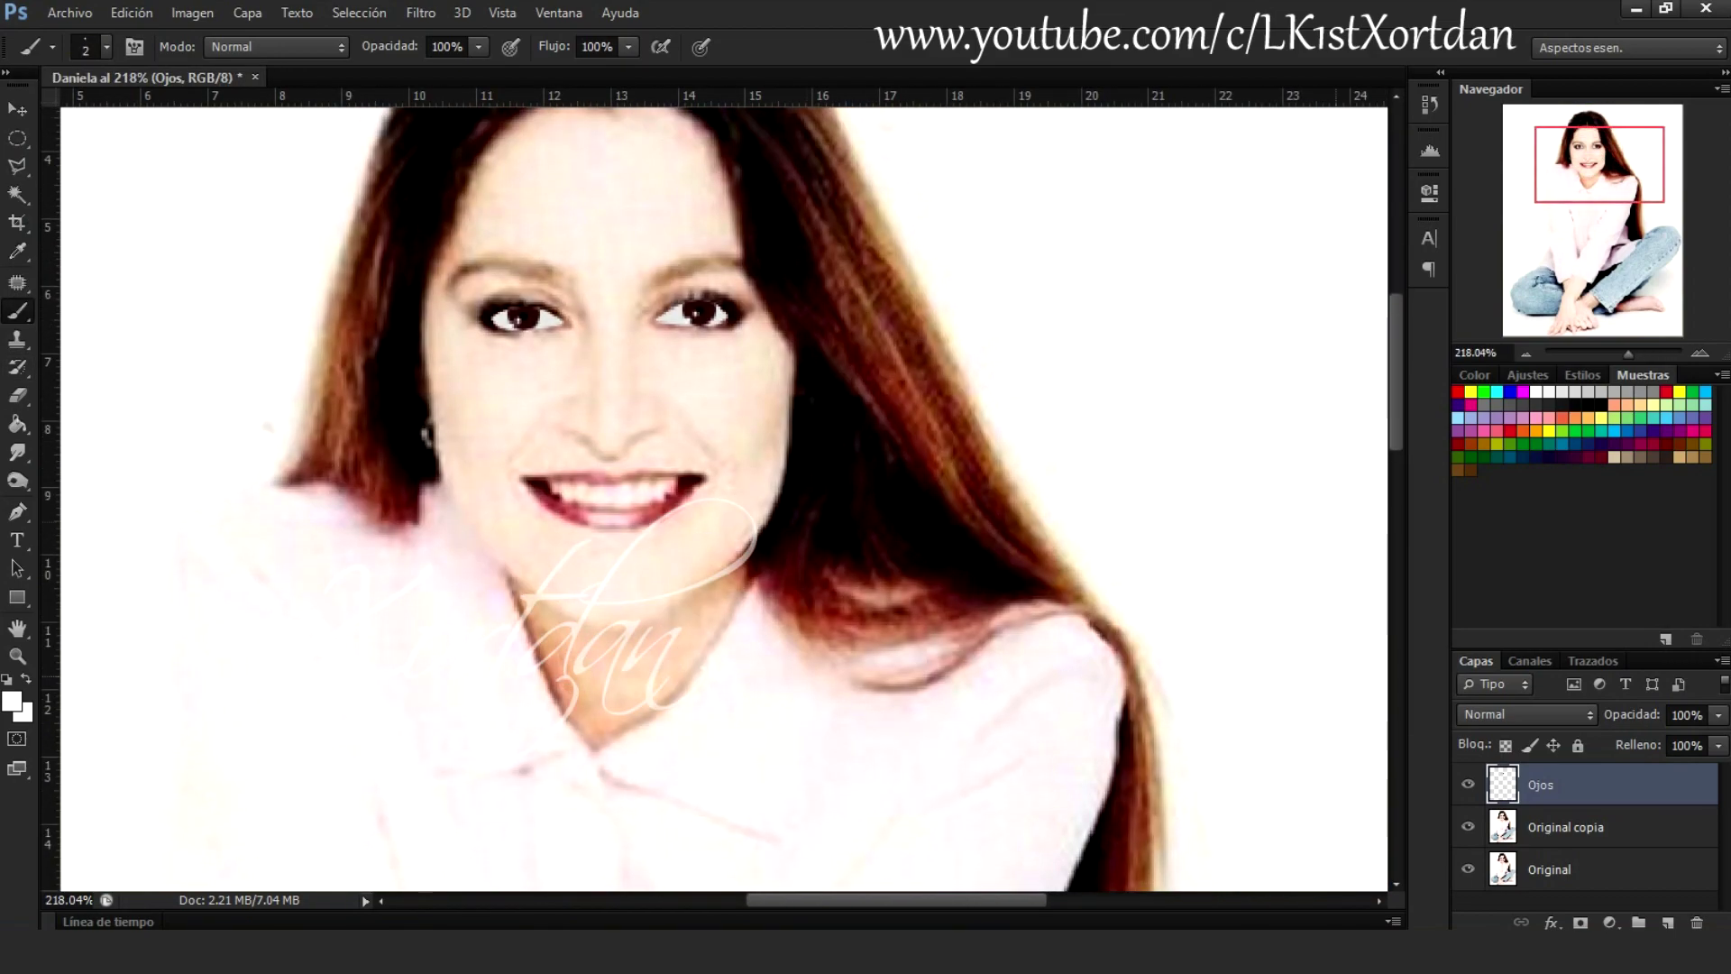
Add a new layer below Ojos and begin pen-outlining the face
key(alt+bracketleft)
key(ctrl+shift+alt+n)
key(p)
click(608, 270)
click(696, 269)
click(843, 421)
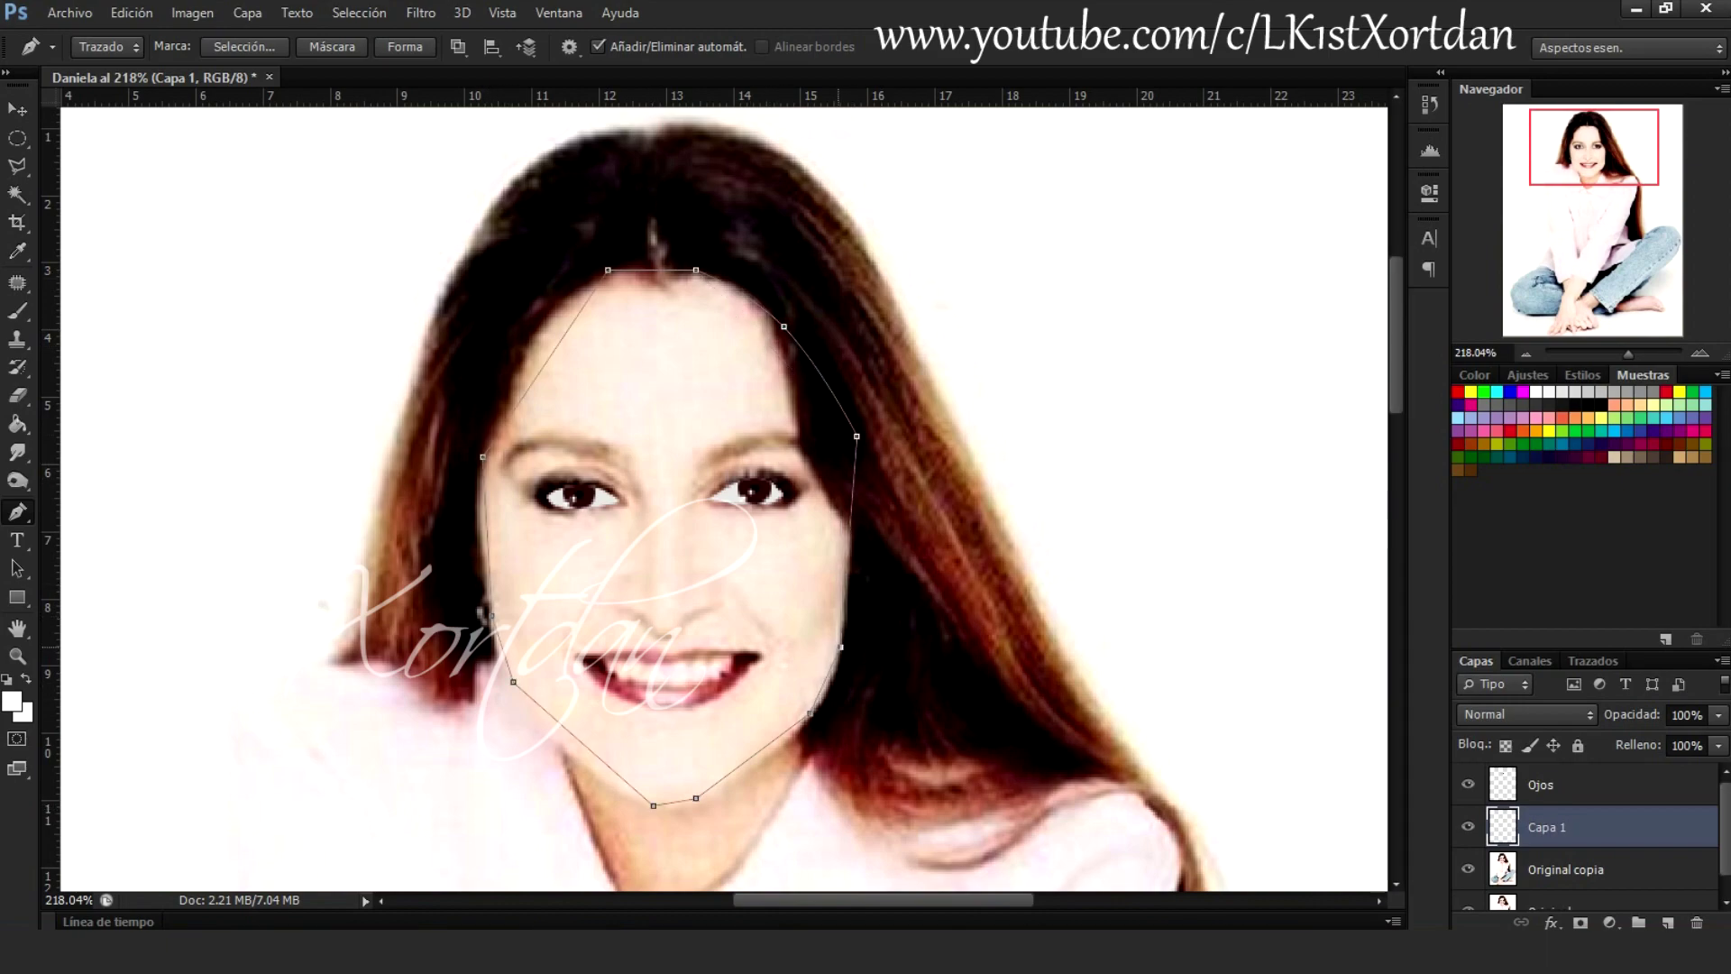
Finish the face outline and fill it with sampled skin tone on layer Cara
scroll(840, 712, up, 2)
click(434, 764)
scroll(722, 496, down, 2)
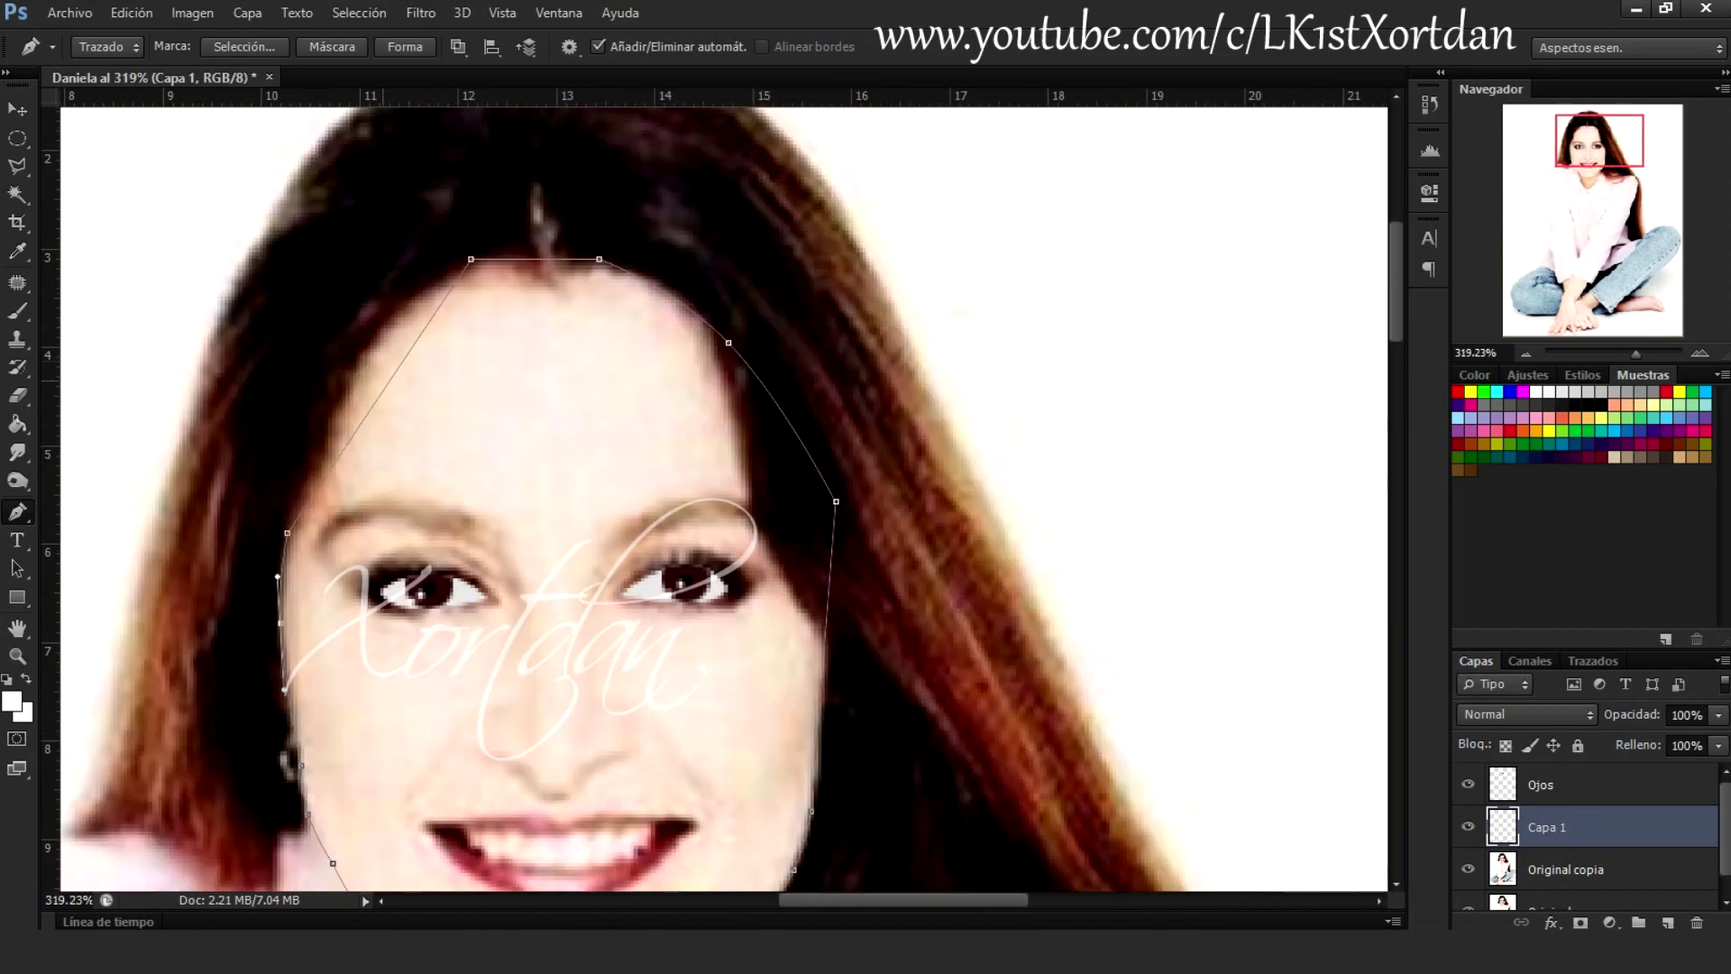
scroll(721, 496, up, 3)
scroll(721, 496, down, 3)
key(i)
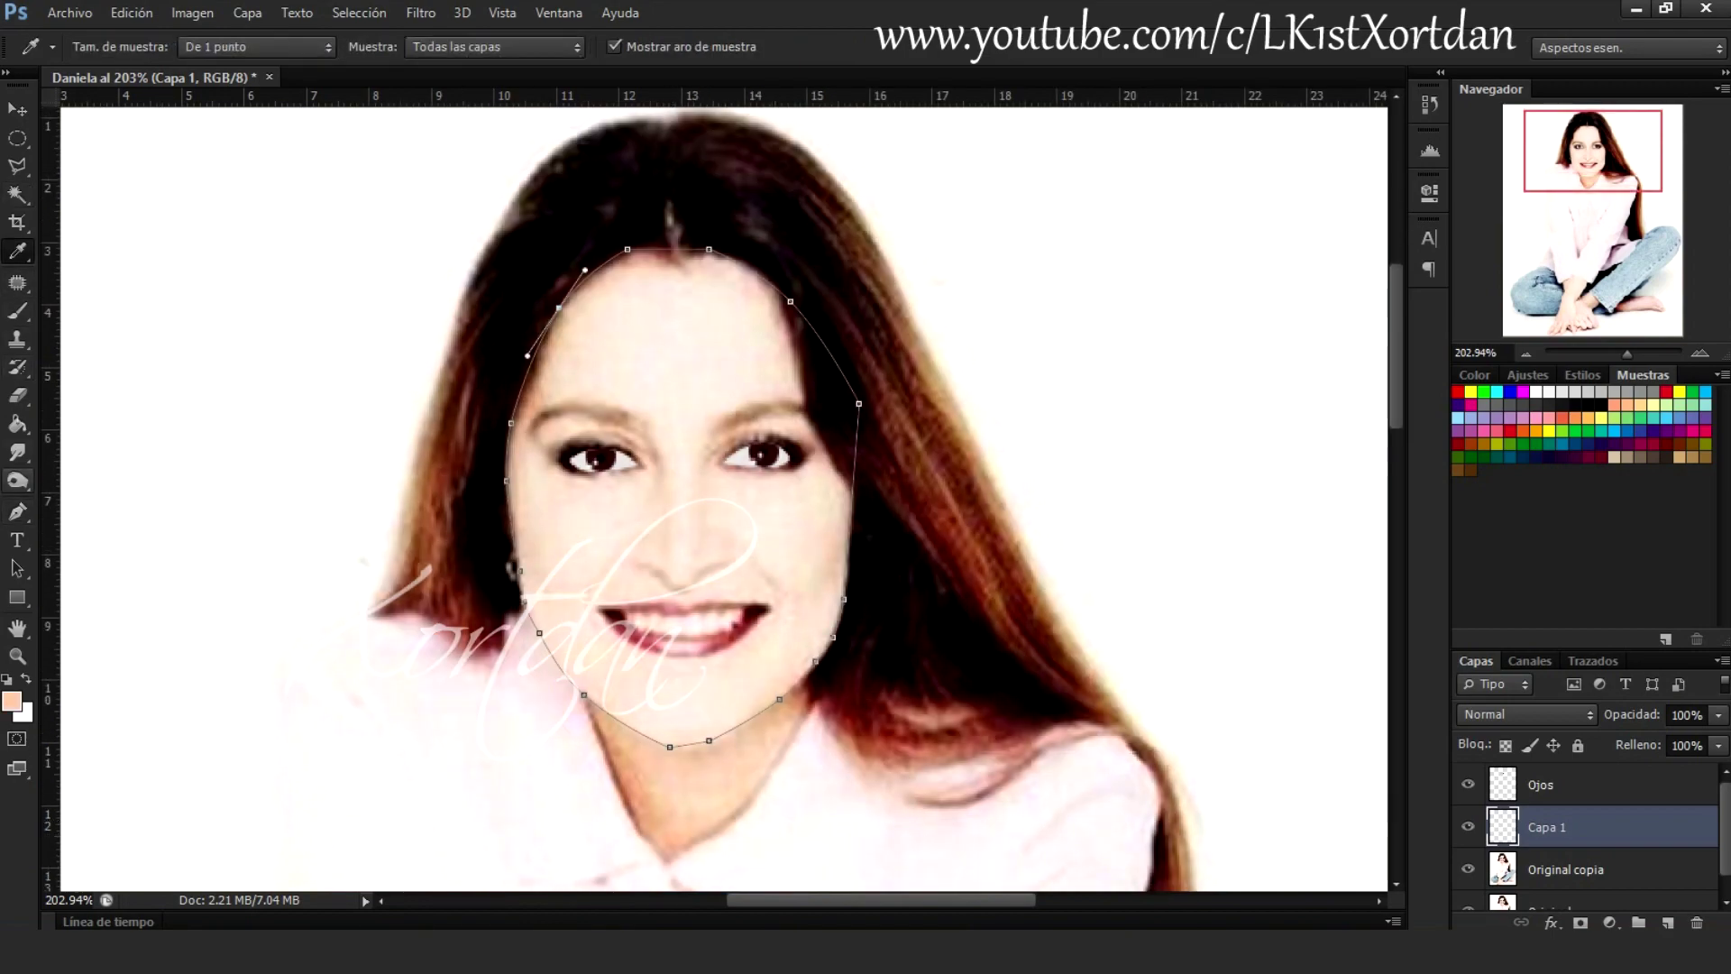
key(g)
key(ctrl+Return)
key(alt+BackSpace)
key(ctrl+d)
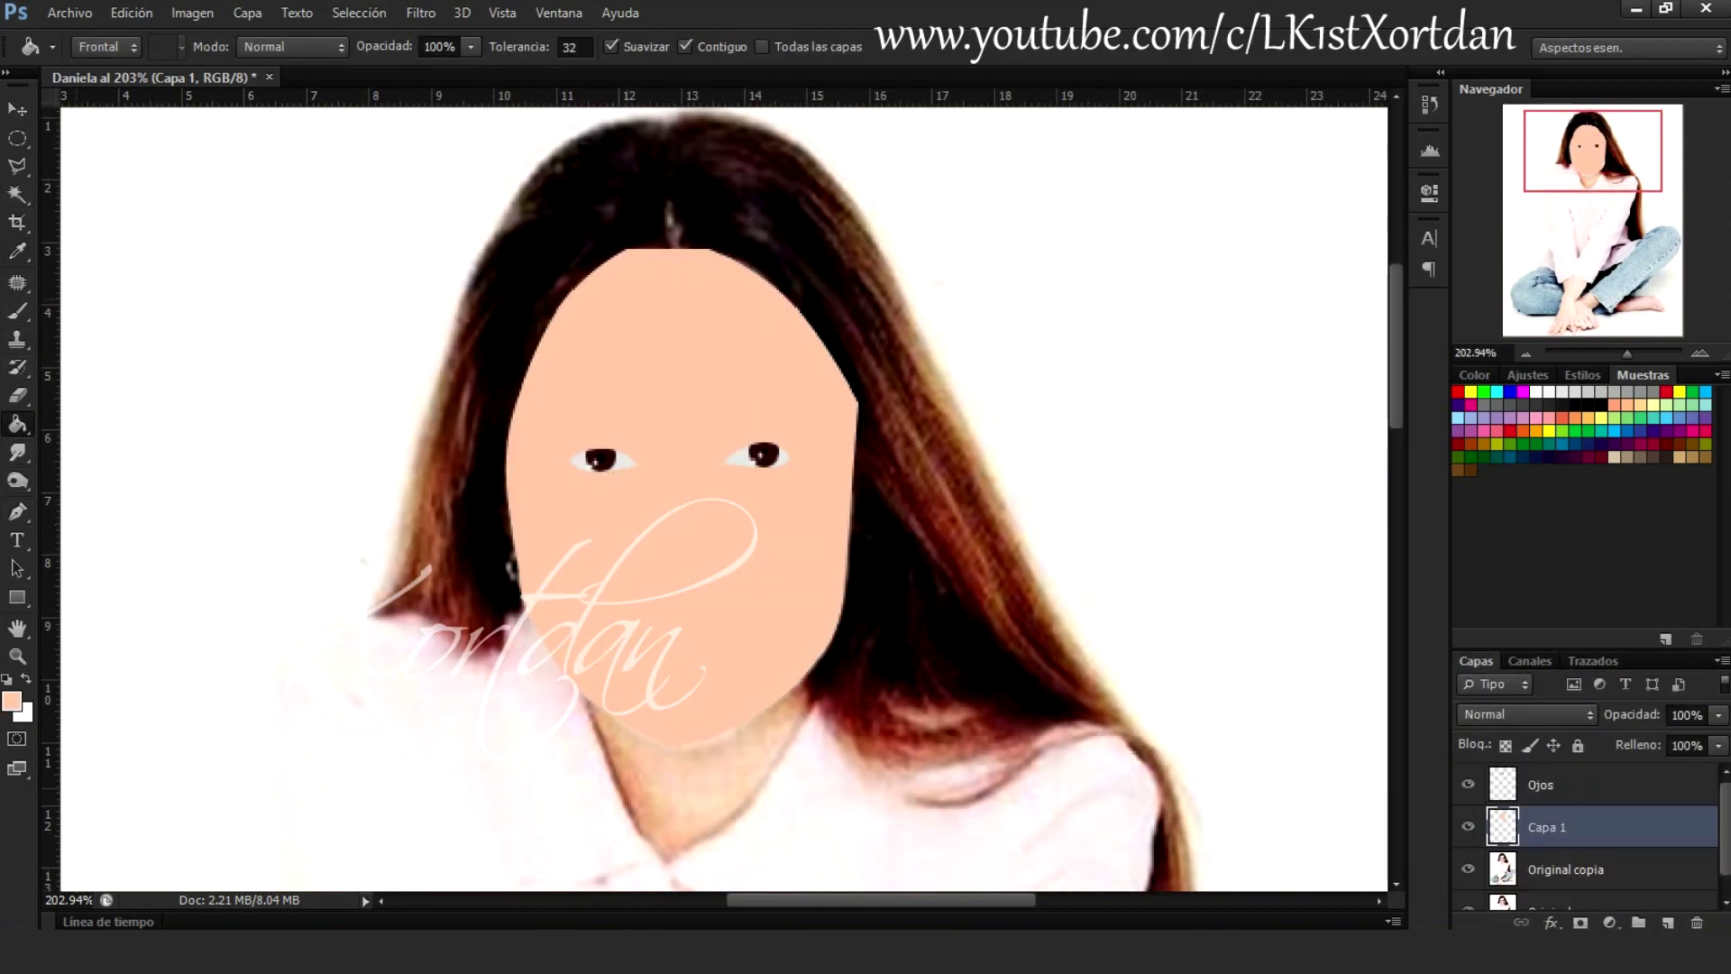
click(1570, 826)
text(Cara)
key(Return)
Outline the neck and fill it with skin tone on a new layer Cuello
key(p)
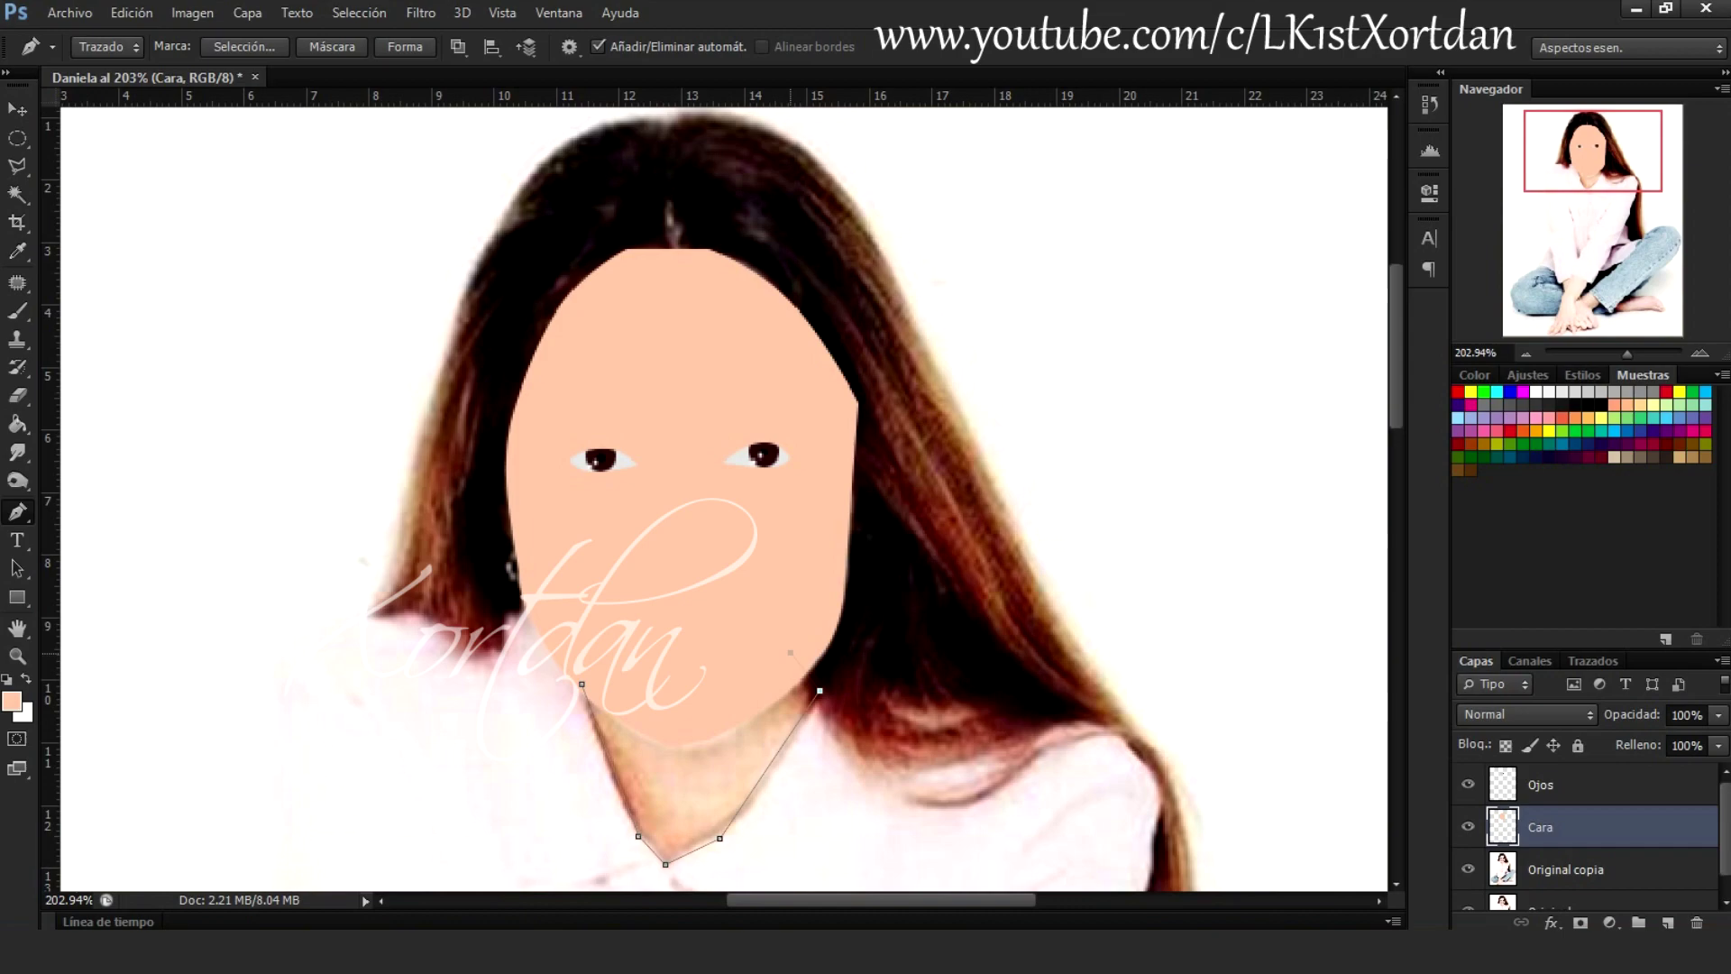
scroll(740, 801, up, 3)
click(809, 604)
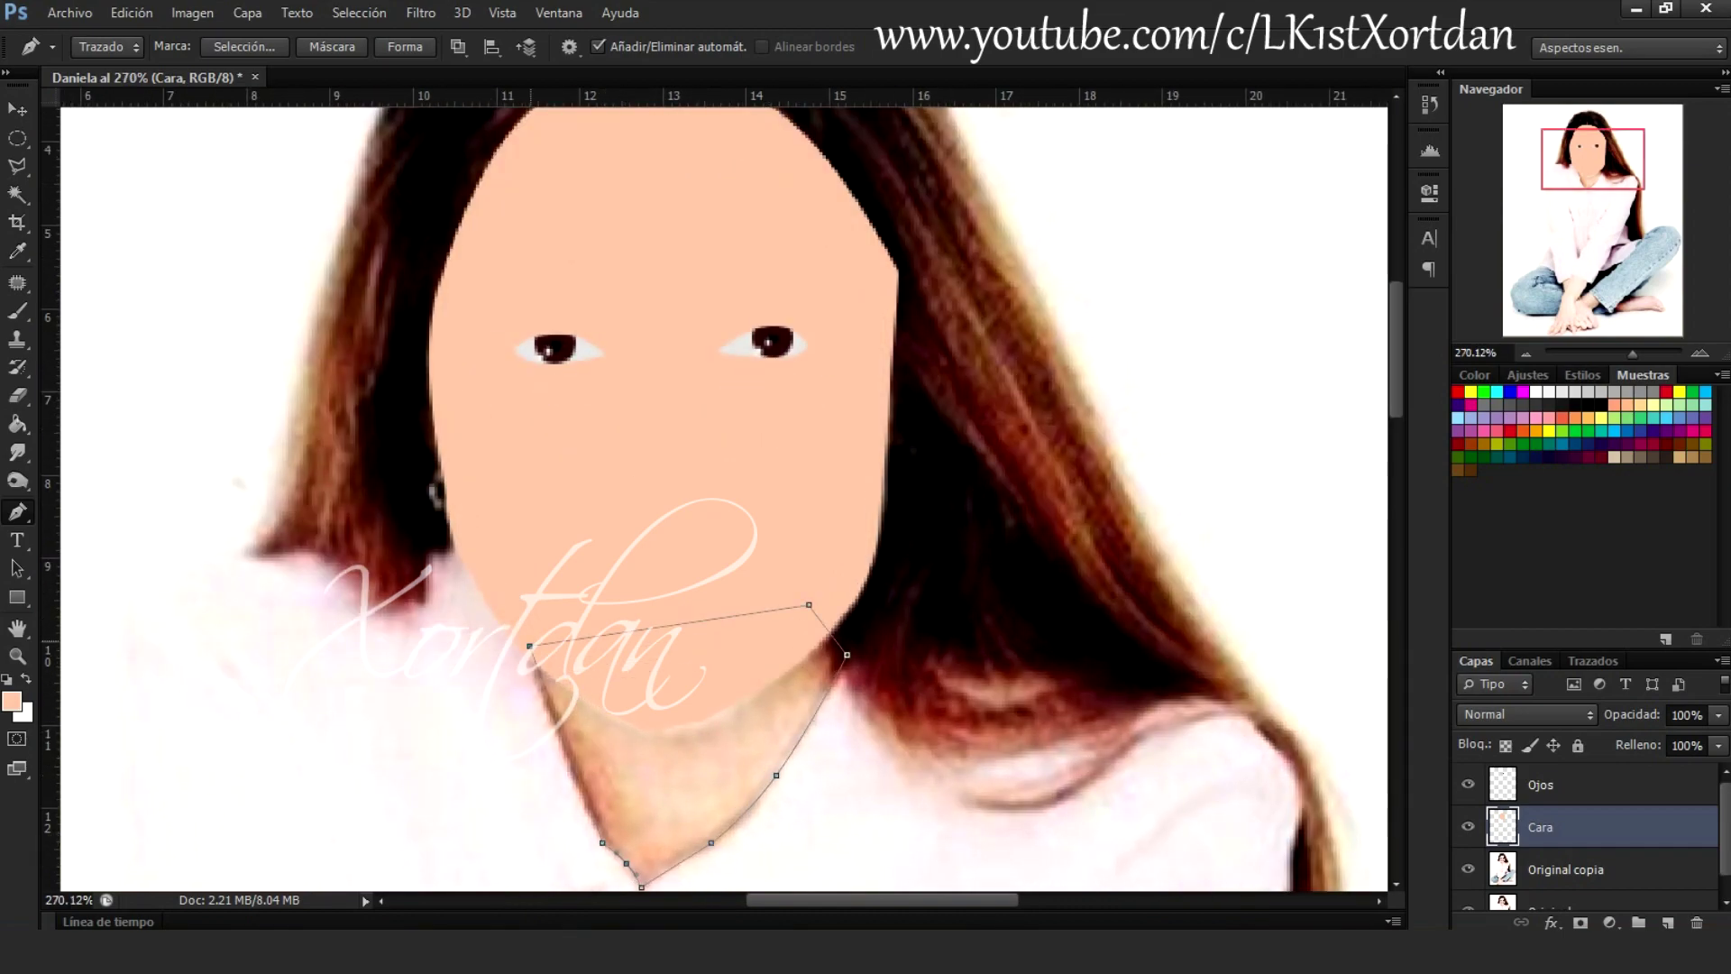
key(ctrl+Return)
key(g)
click(1668, 922)
key(alt+BackSpace)
double_click(1545, 869)
text(Cuello)
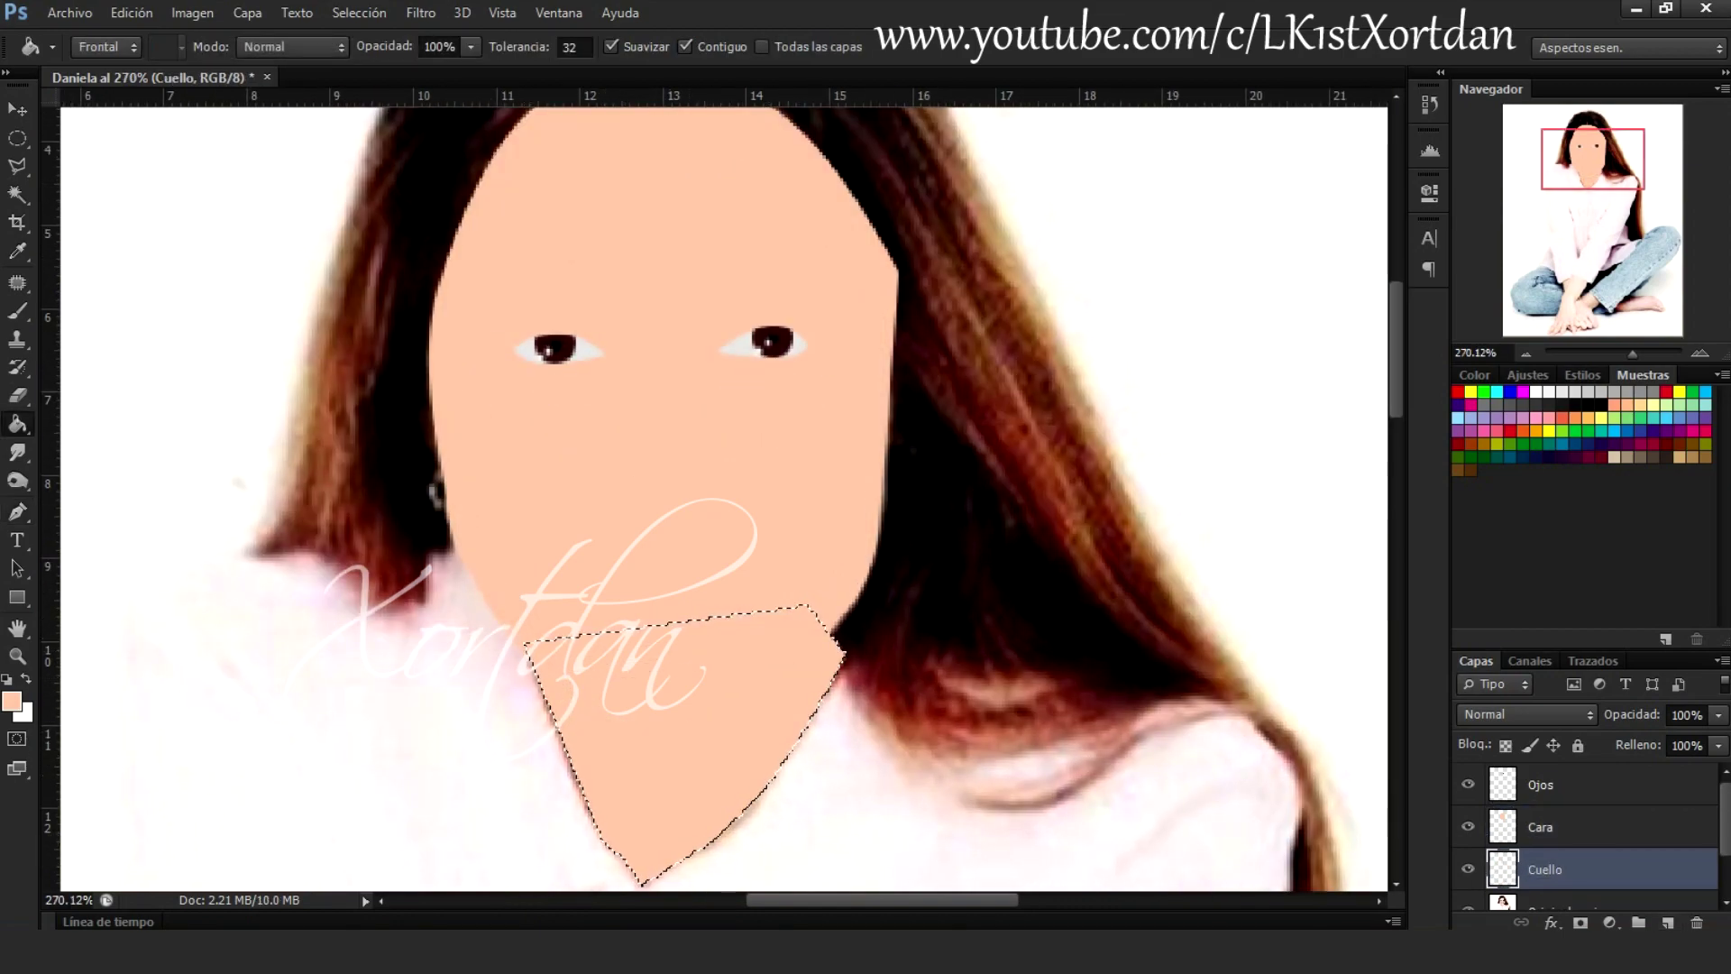
key(ctrl+d)
Save the neck outline as path Cuello and hide the Cara and Cuello layers
drag(1587, 651, 1587, 449)
double_click(1551, 565)
text(Cuello)
key(Return)
click(1476, 458)
click(1468, 624)
click(1468, 667)
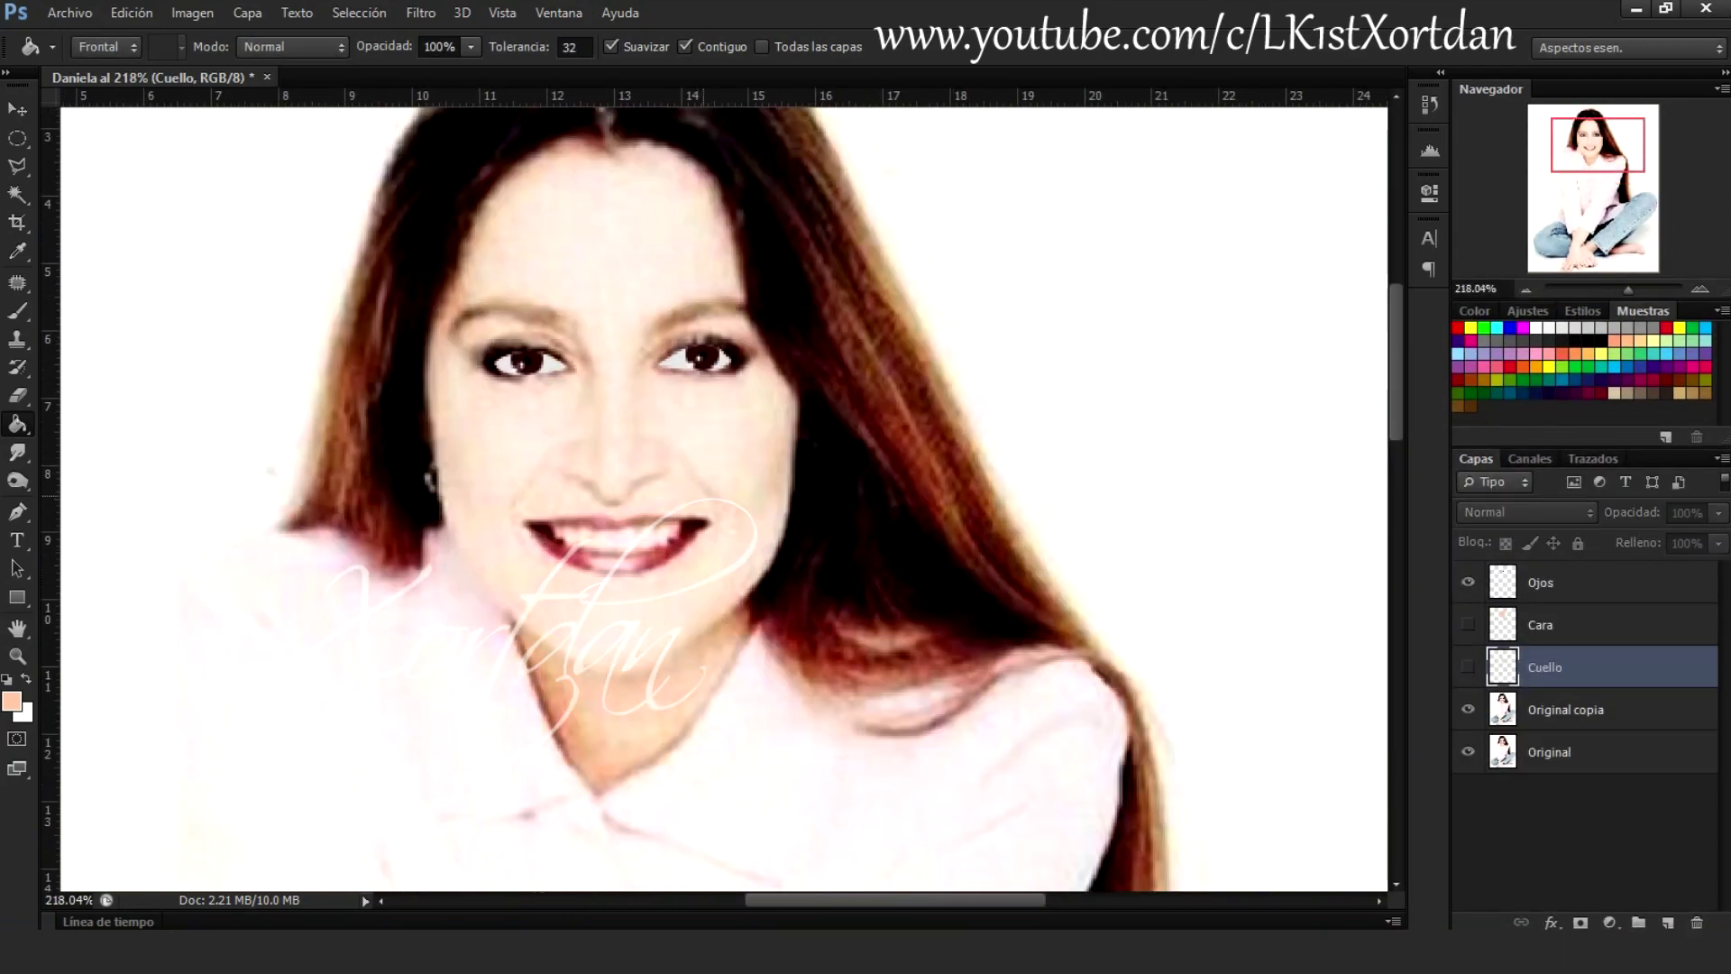
With Ojos selected, pen-trace the eyebrow, nose and smile lines
scroll(758, 307, up, 3)
click(1542, 582)
key(p)
click(378, 359)
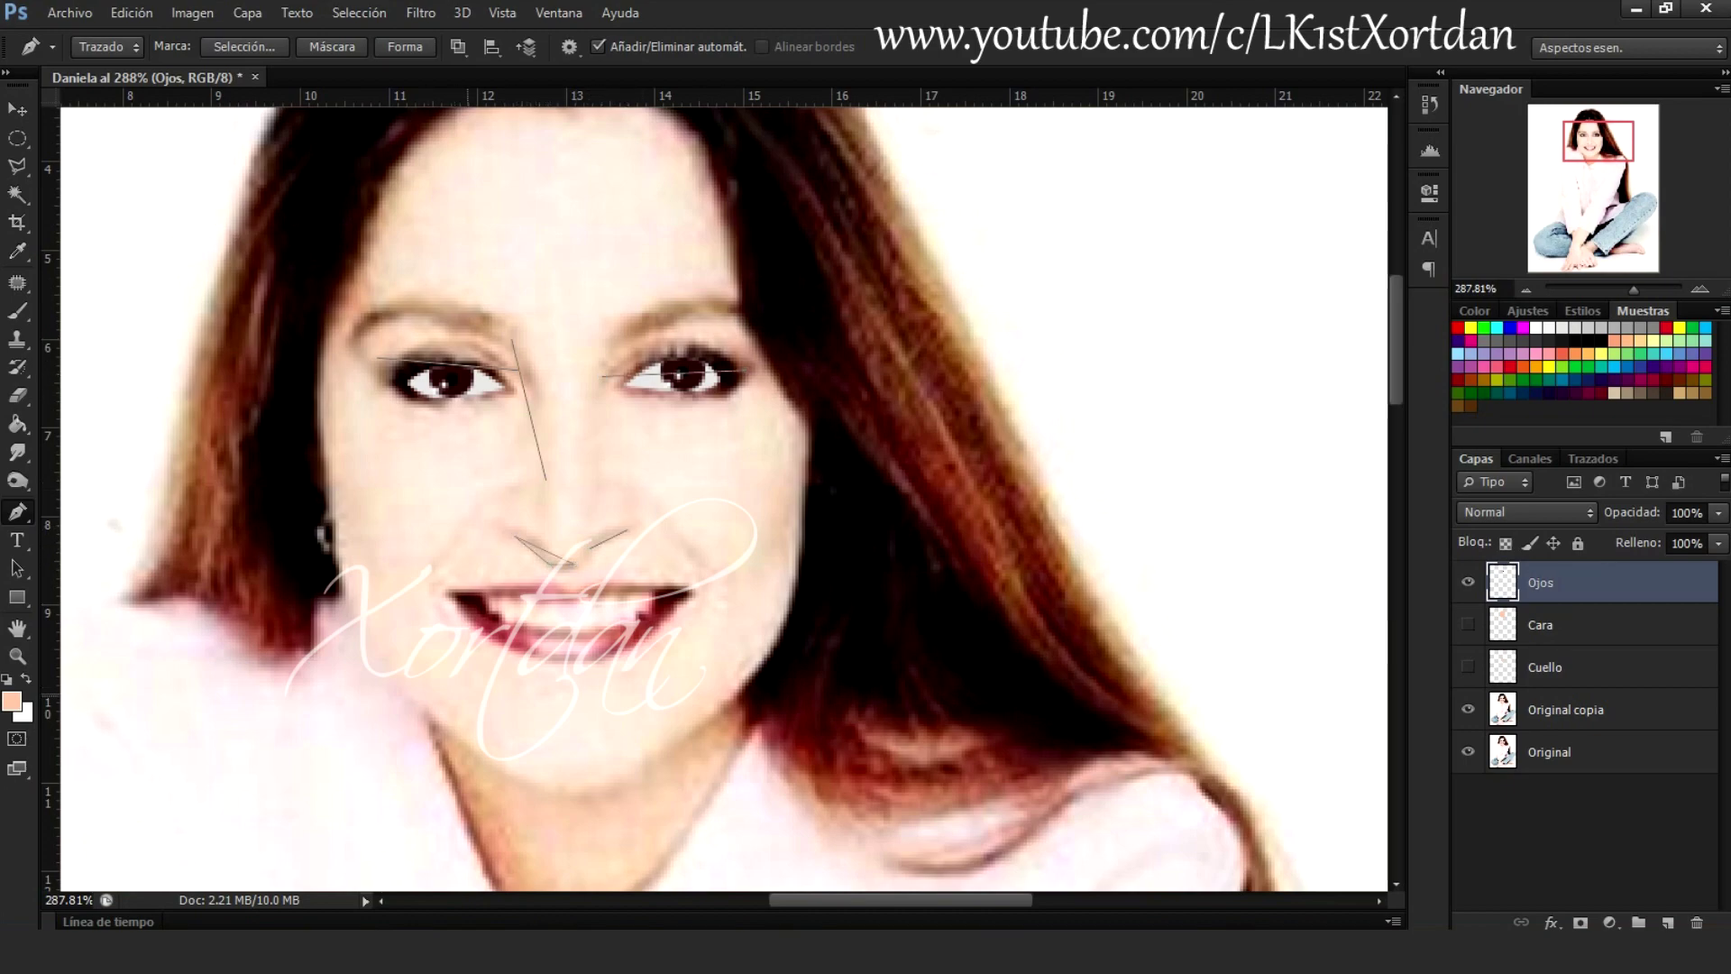
scroll(600, 371, up, 3)
drag(362, 361, 368, 325)
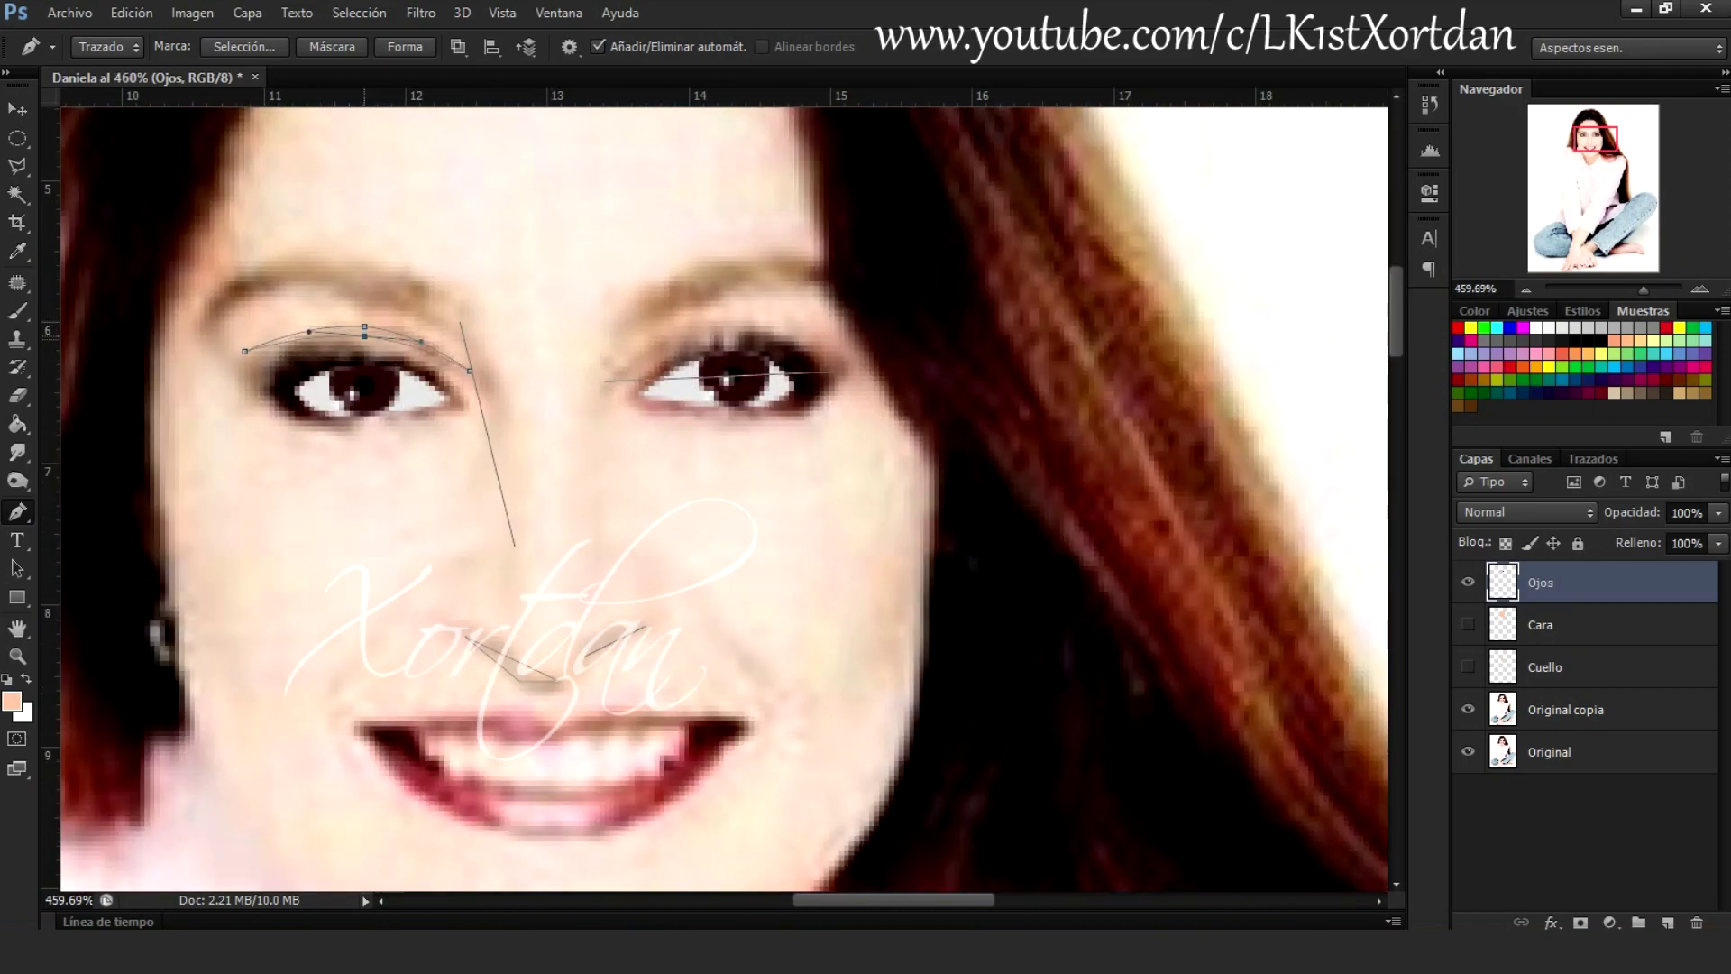
drag(501, 364, 519, 471)
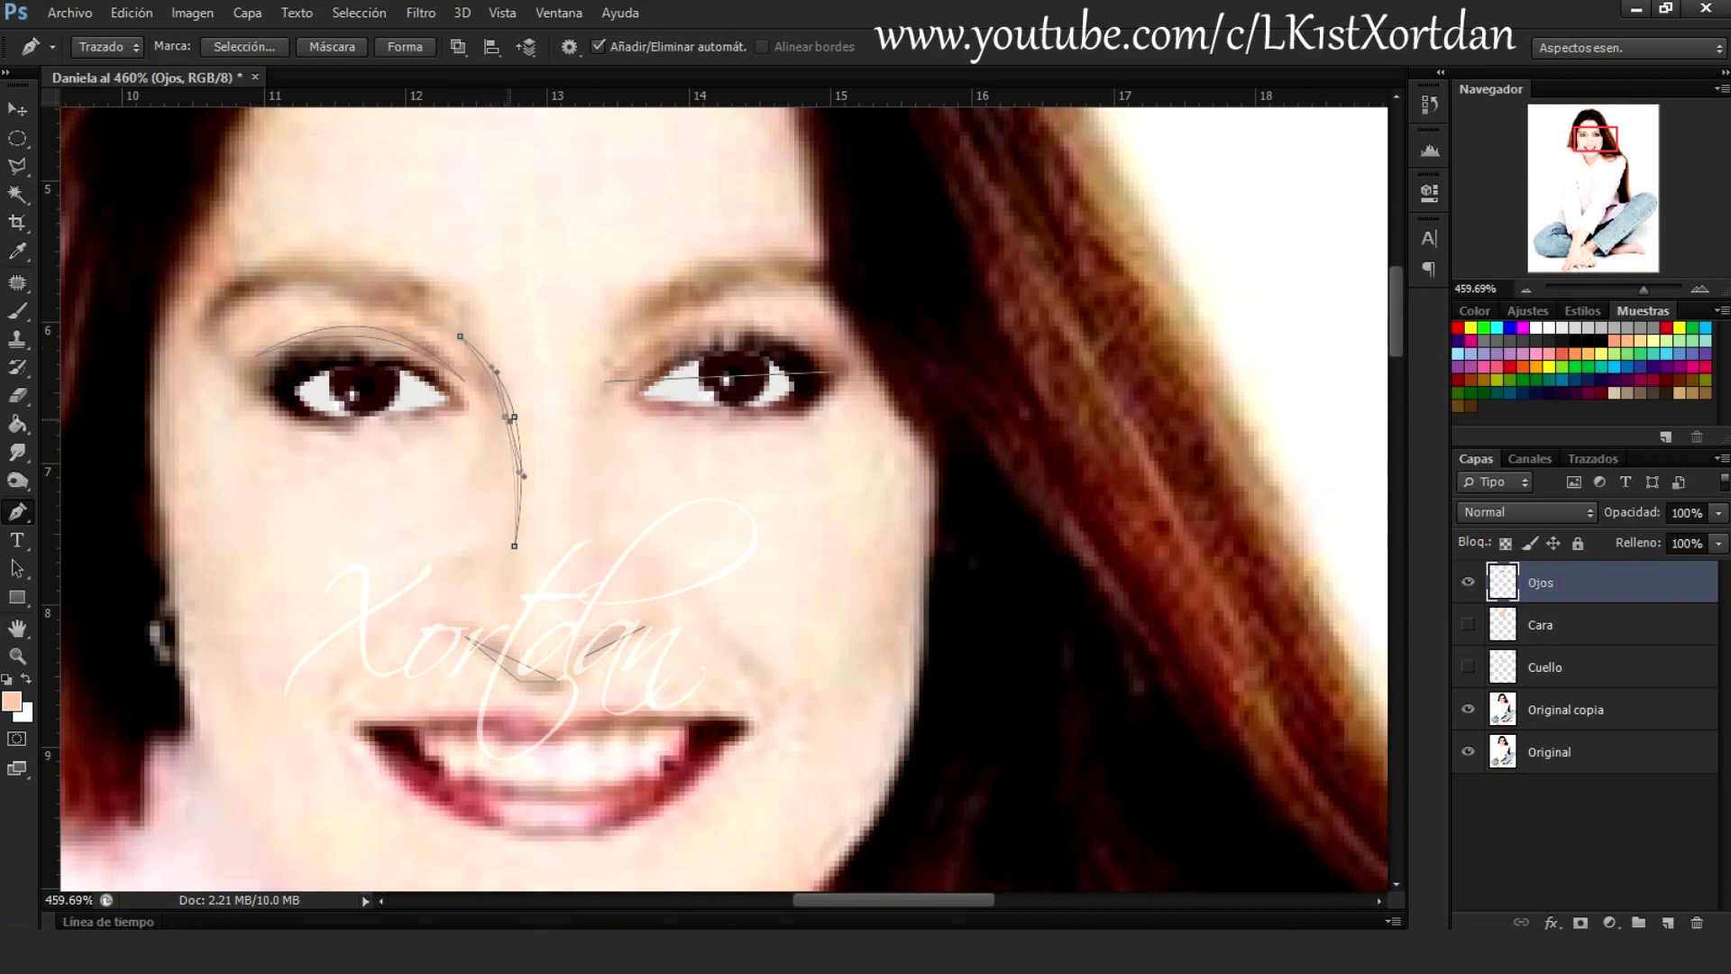
scroll(721, 487, down, 3)
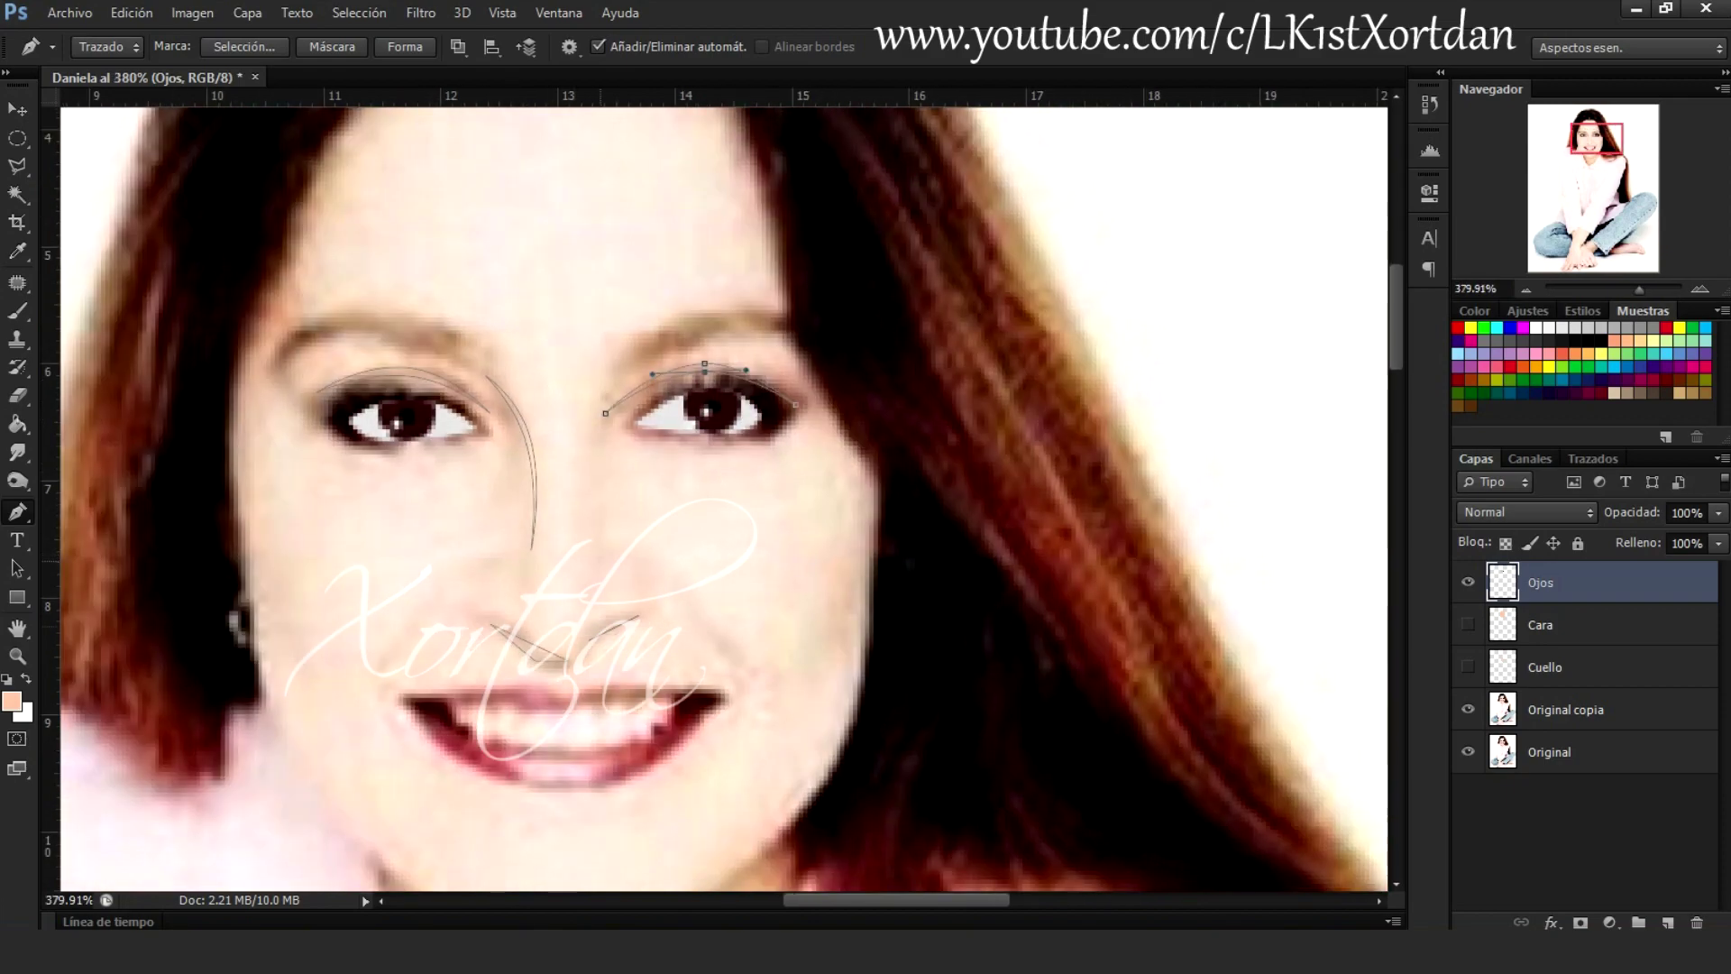
scroll(812, 523, up, 4)
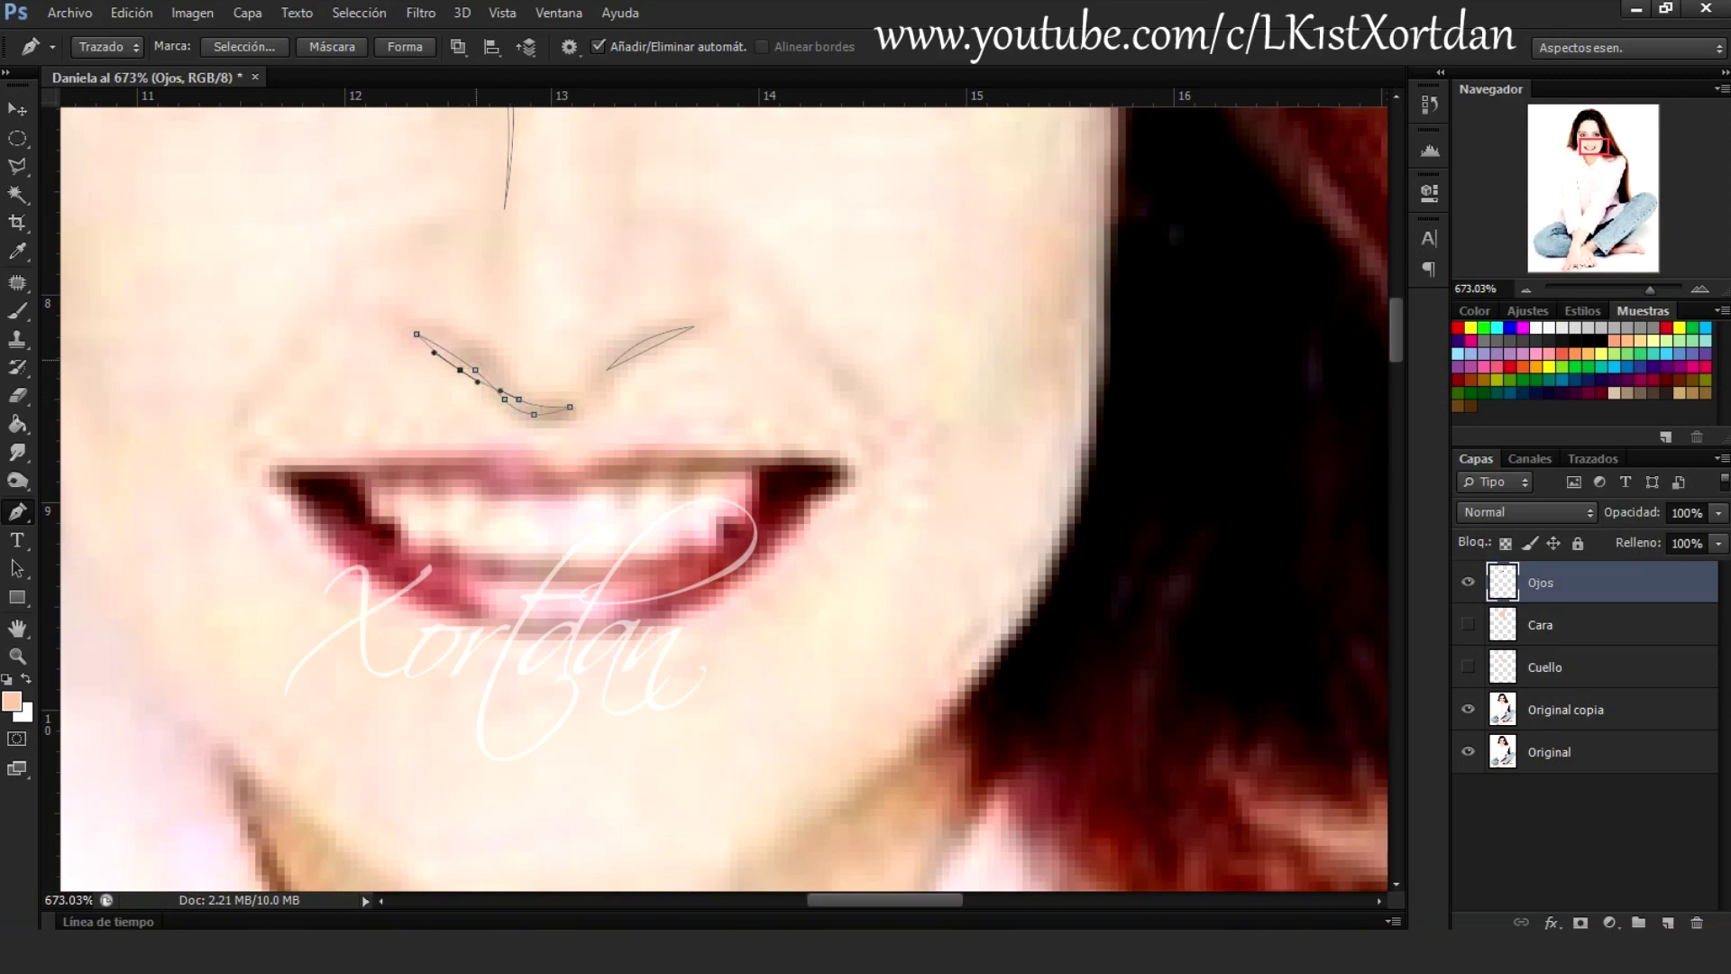
key(ctrl+Return)
scroll(738, 437, down, 1)
scroll(737, 437, down, 2)
scroll(738, 436, up, 2)
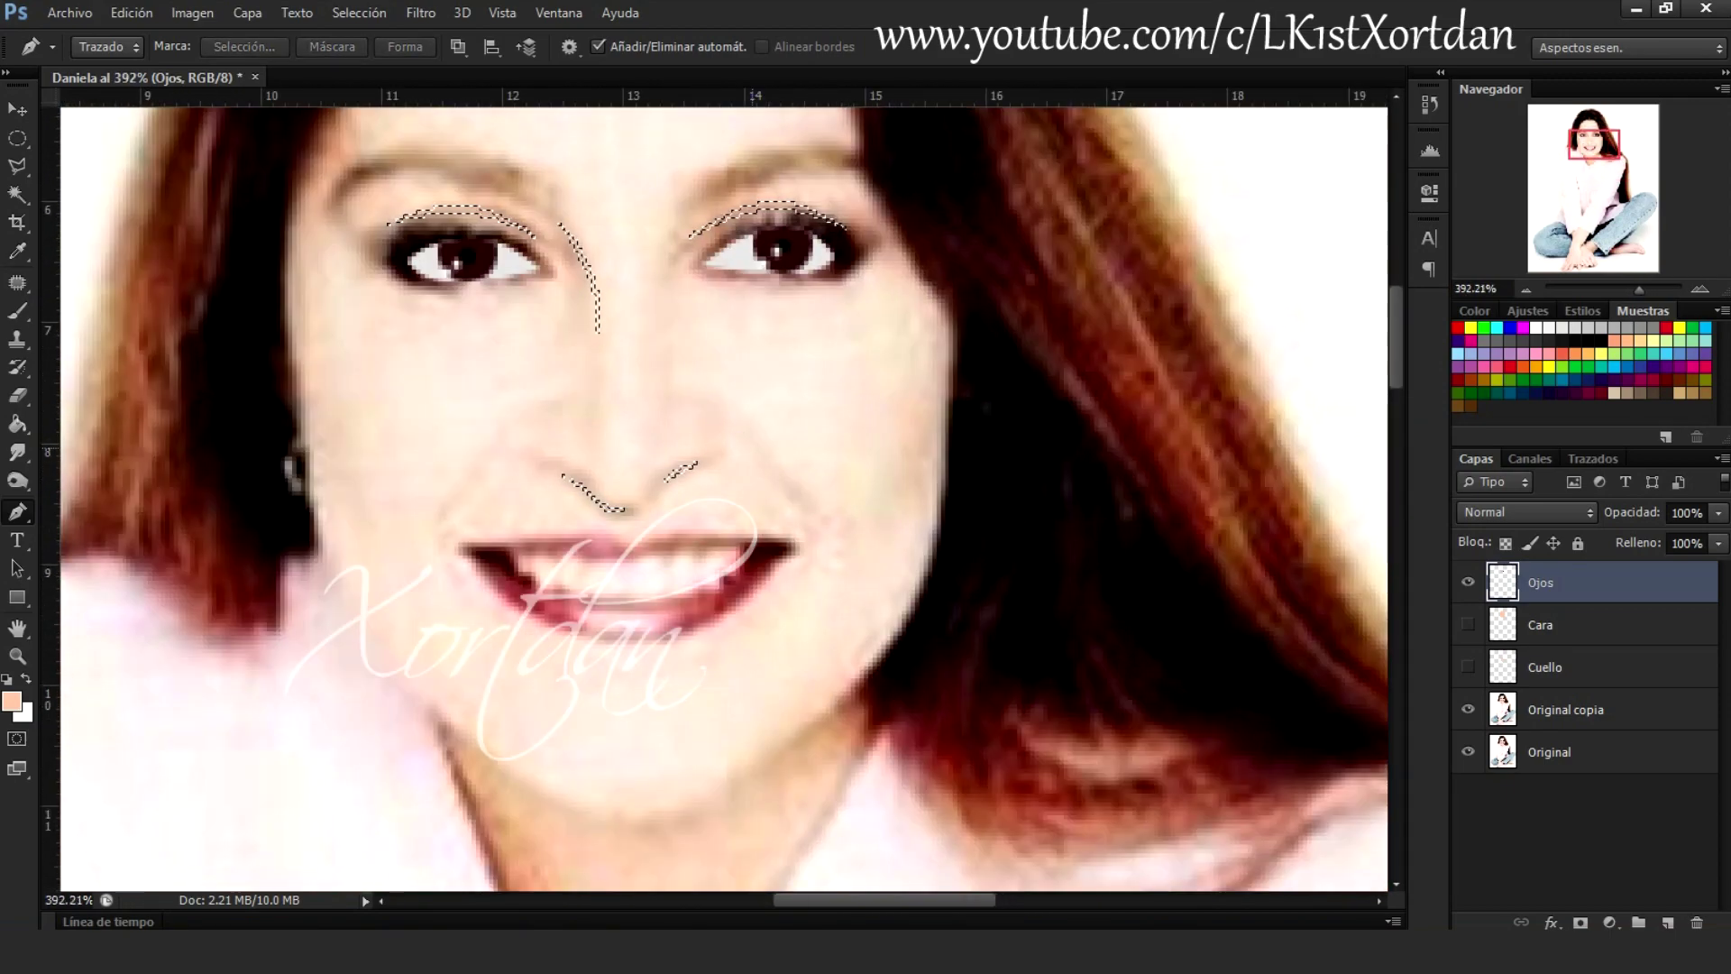
text(Lineas cara)
Save the face lines as path Lineas cara and load it as a selection
key(Return)
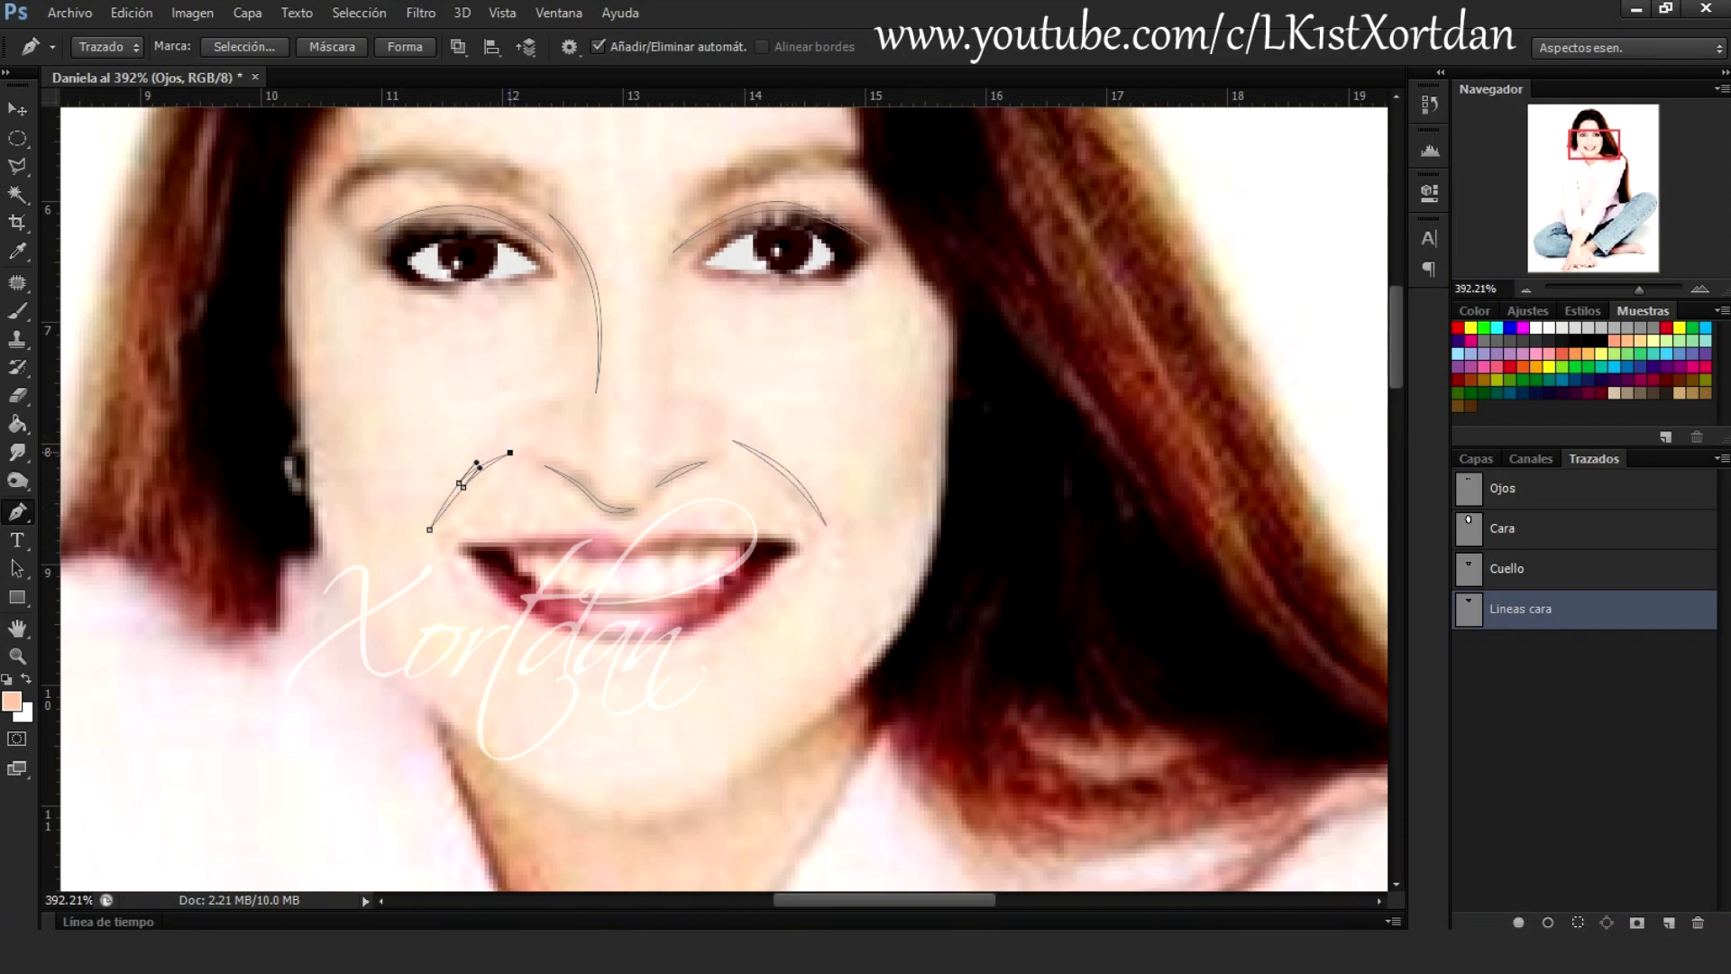
key(ctrl+Return)
scroll(738, 437, down, 2)
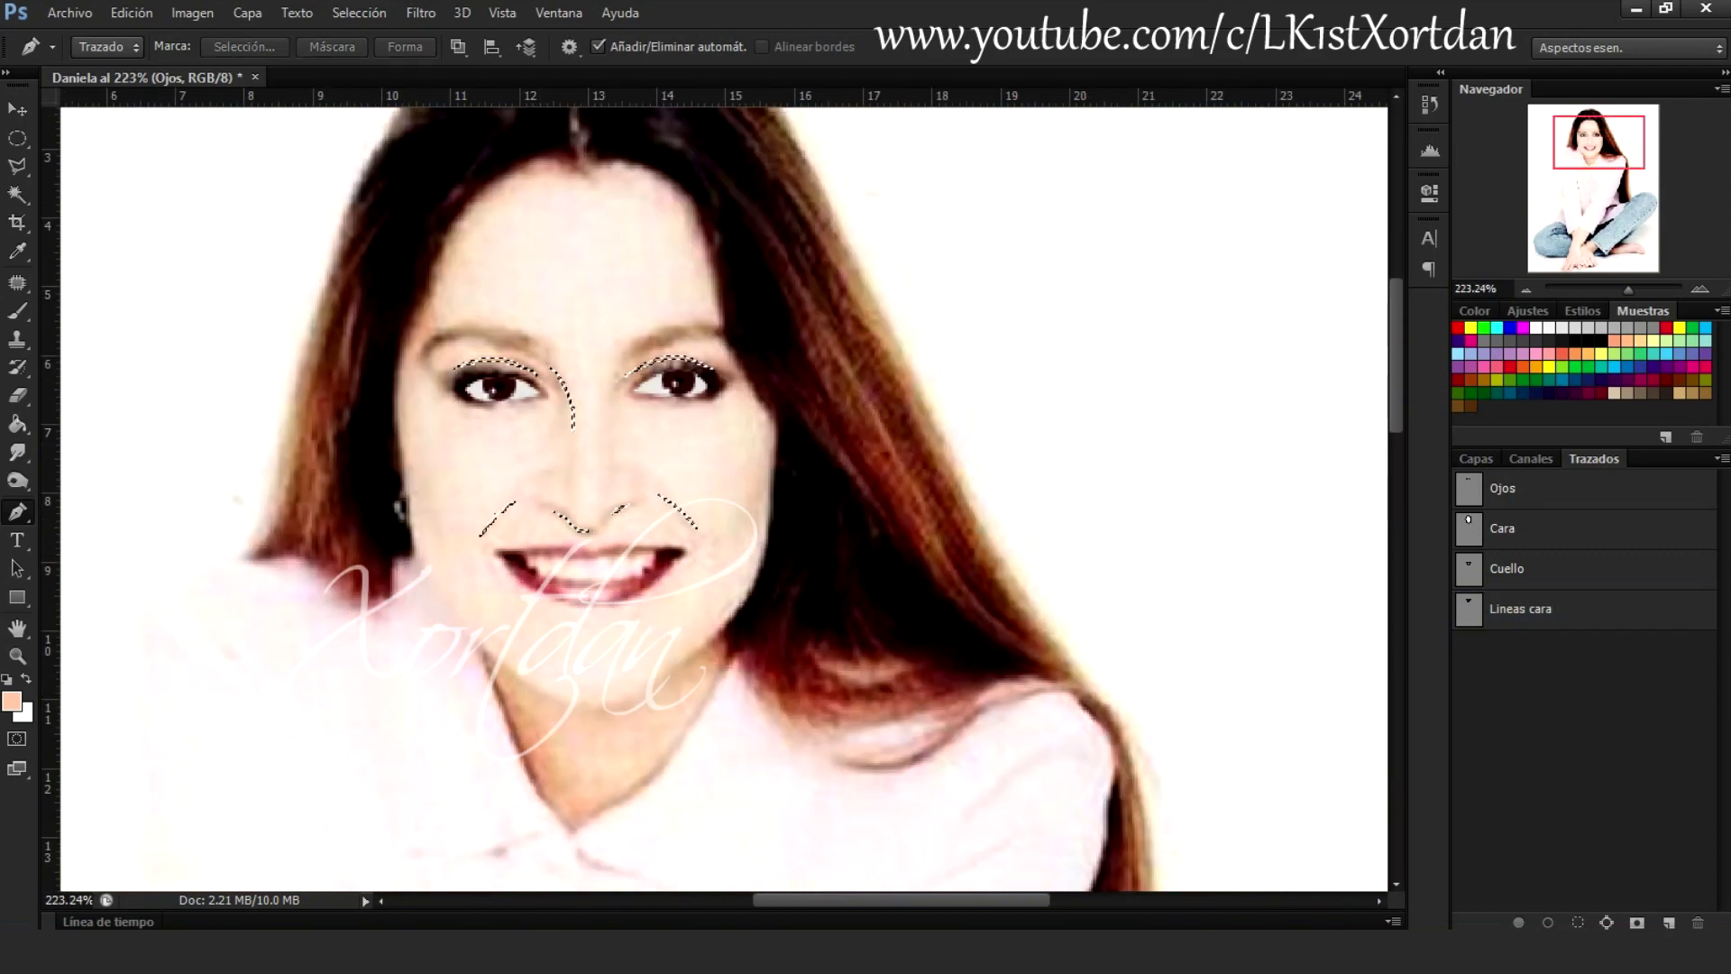
key(F7)
key(i)
Add a layer named Lineas/cara and start pen-outlining the left eyelid
key(ctrl+shift+n)
text(Lineas/cara)
key(ctrl+d)
key(ctrl+shift+n)
key(g)
key(p)
click(354, 359)
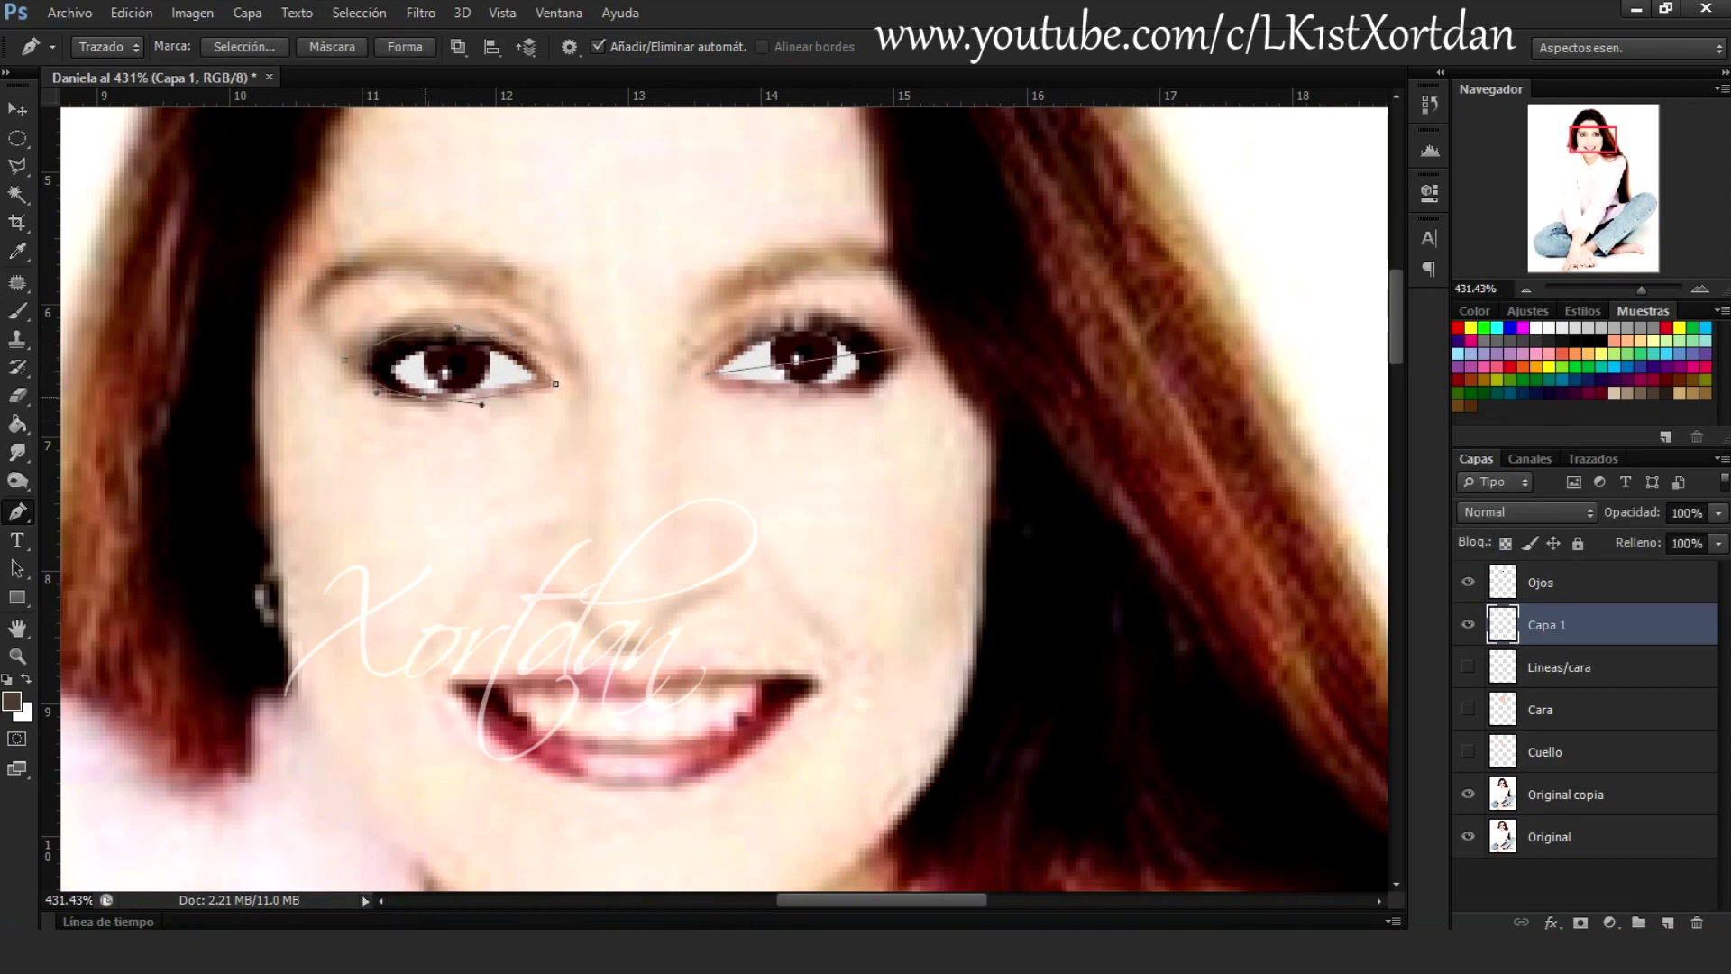
Fill the closed eye outline with dark brown and save it as path 'Sombra de ojos'
click(706, 373)
key(ctrl+Return)
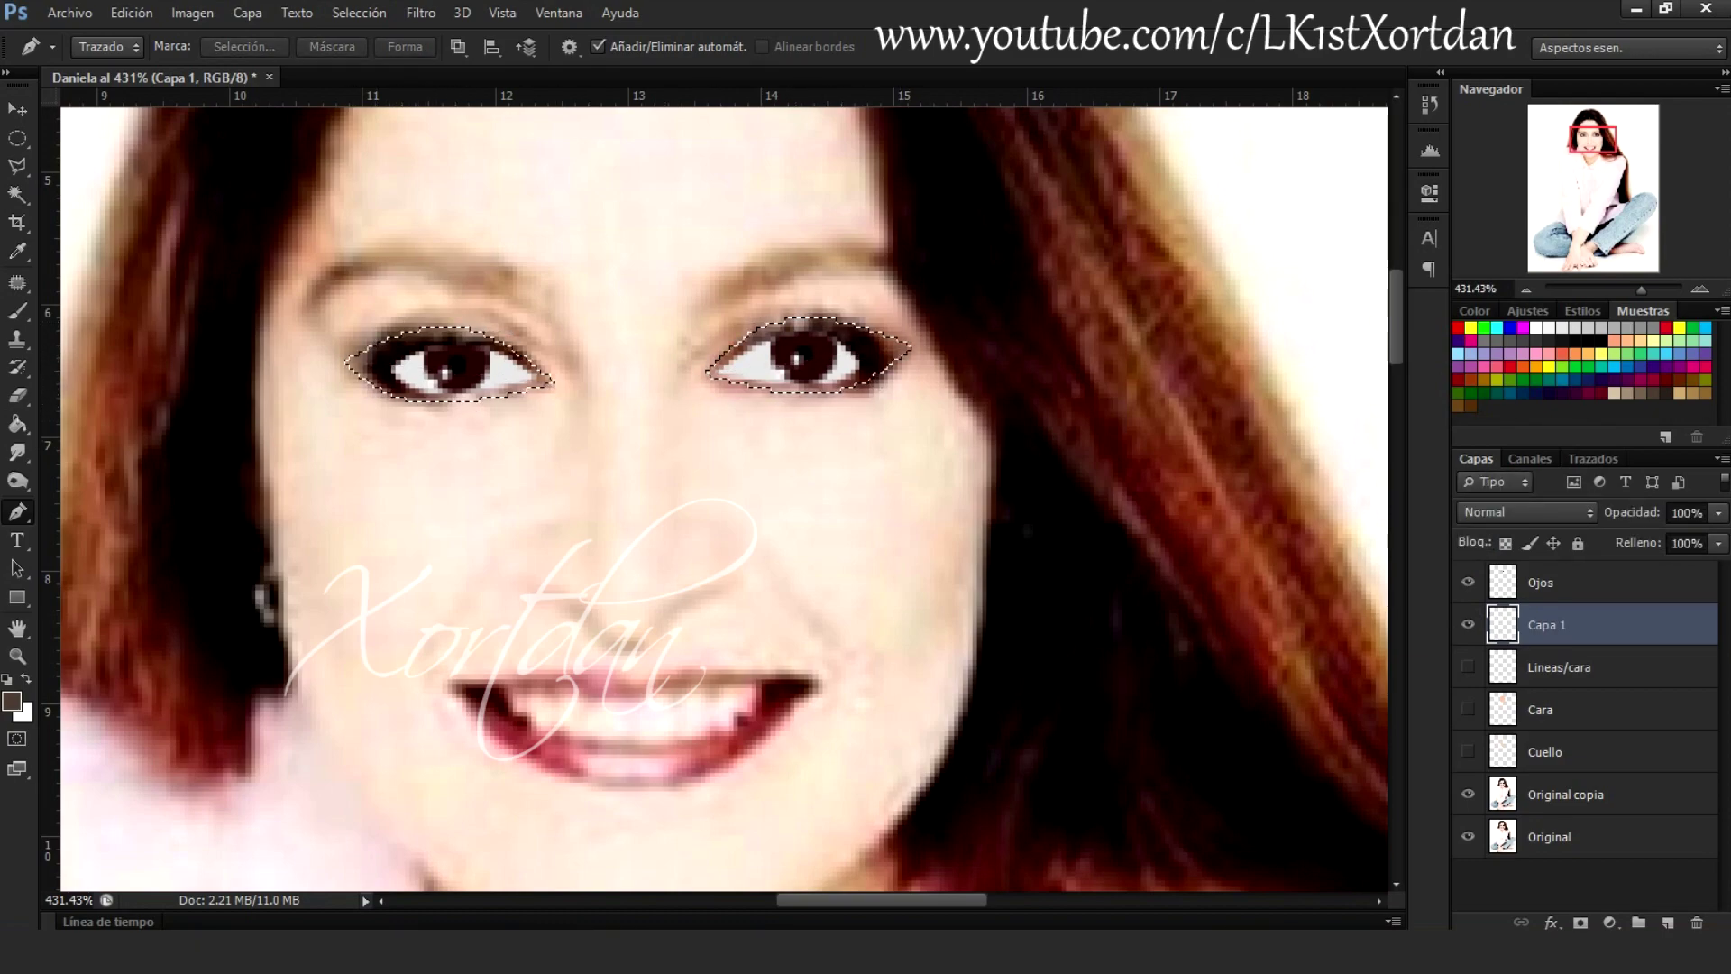
key(g)
click(397, 388)
click(1593, 458)
double_click(1542, 649)
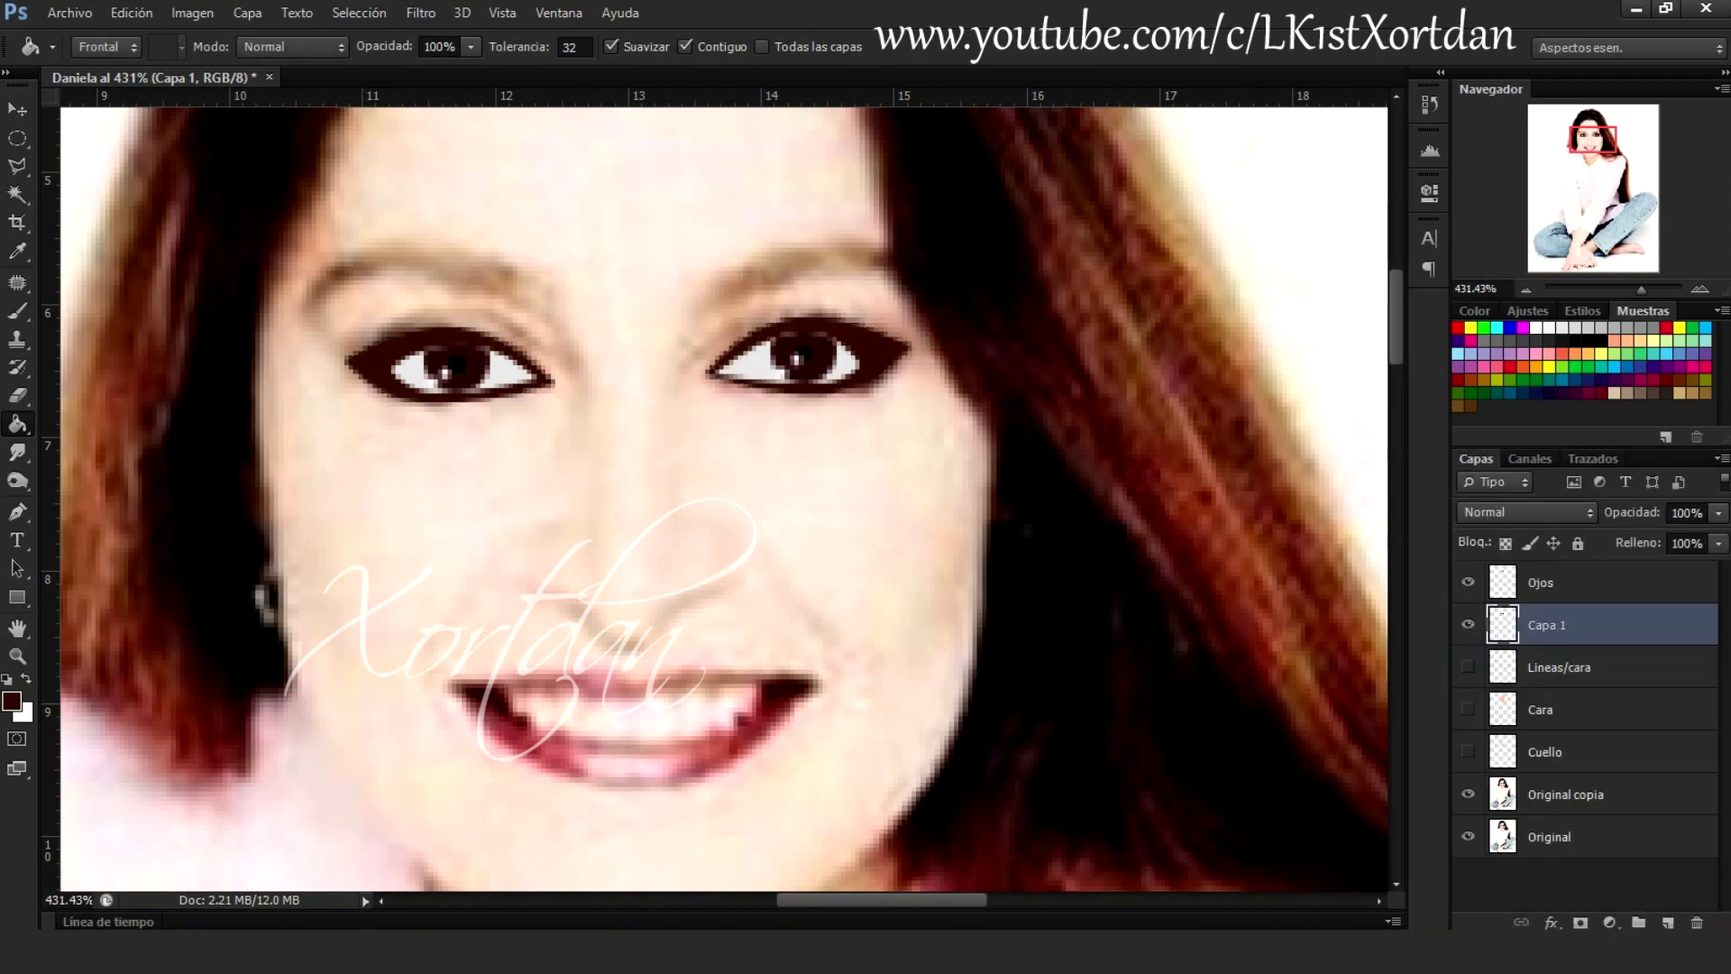
Soften the eye shadow with Gaussian Blur and rename its layer Maquillaje
click(420, 13)
click(721, 323)
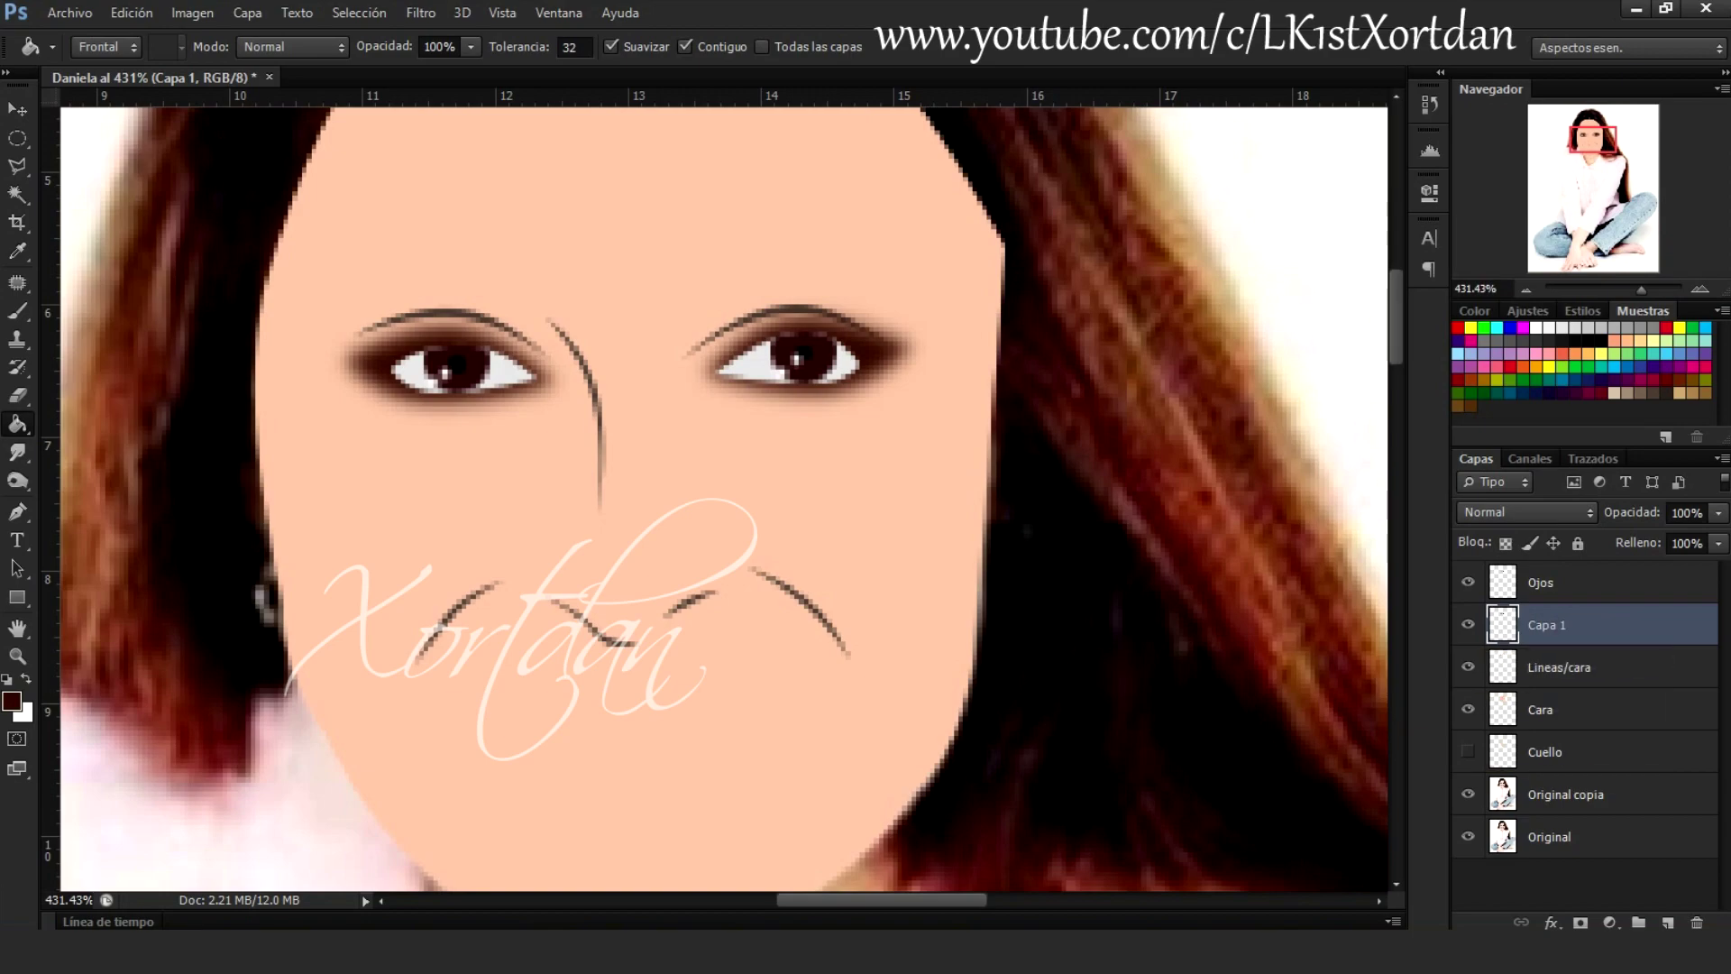
double_click(1547, 625)
text(Maquillaje)
Add a Stroke layer effect to the Ojos layer
click(1540, 582)
click(1550, 923)
click(1521, 719)
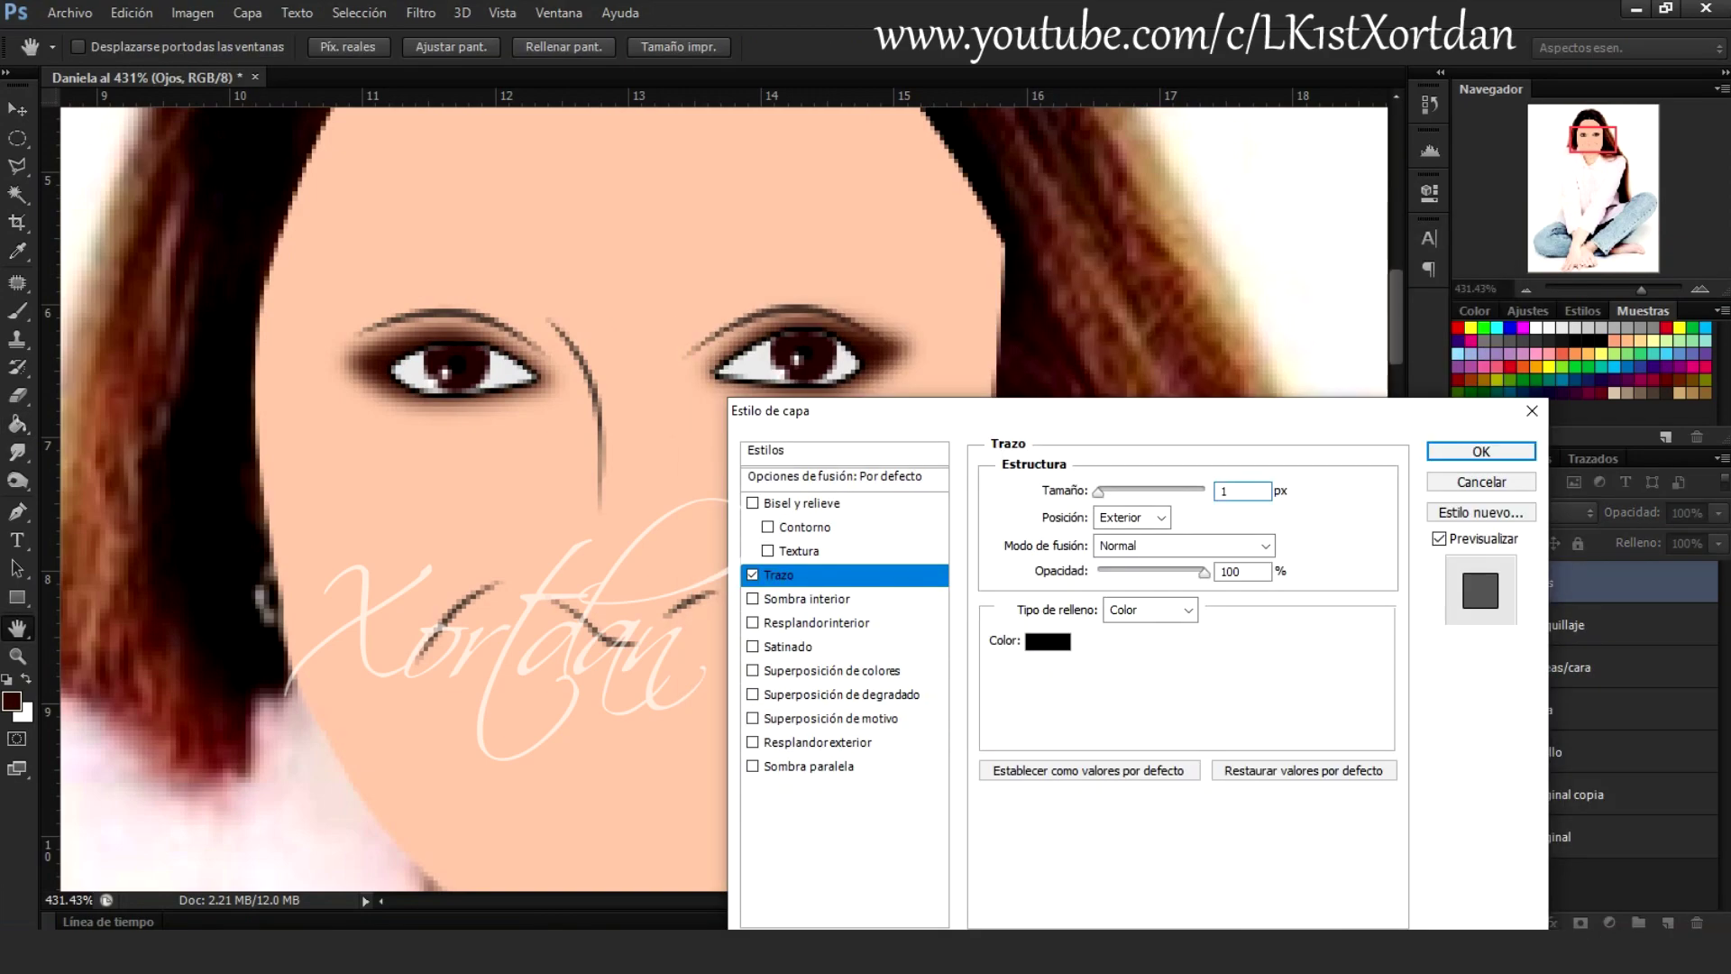
click(1480, 448)
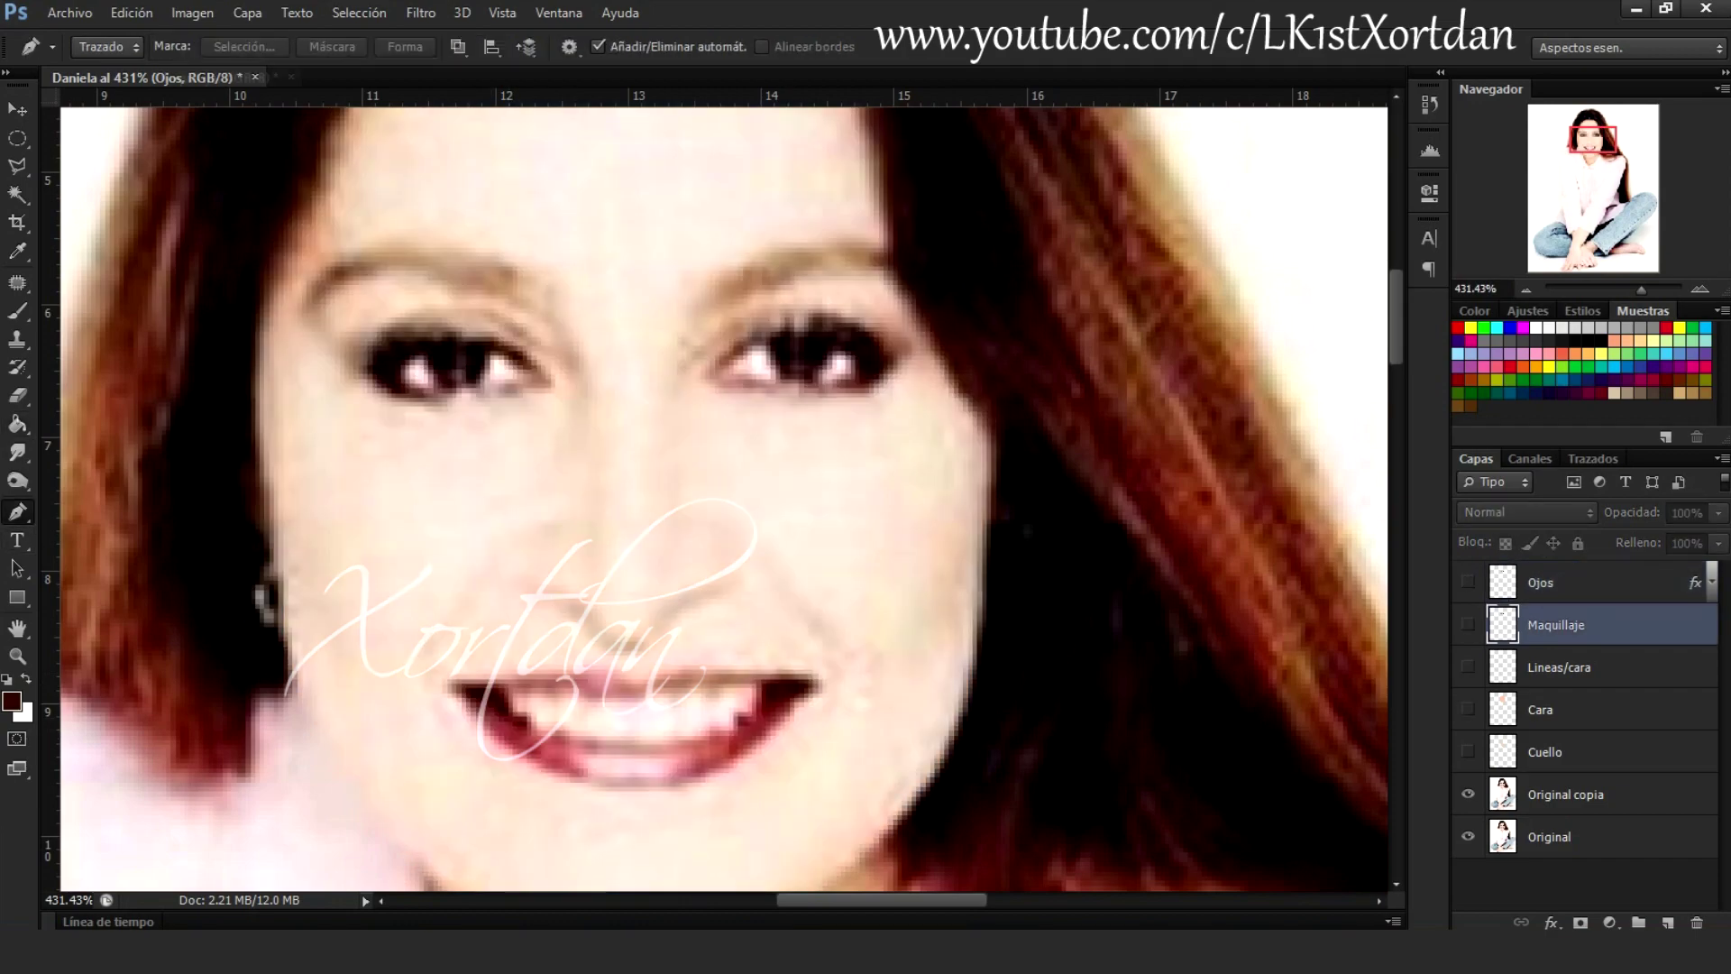
Trace the lips on a new layer and fill them dark red with the Paint Bucket
key(ctrl+shift+alt+n)
click(453, 686)
click(816, 684)
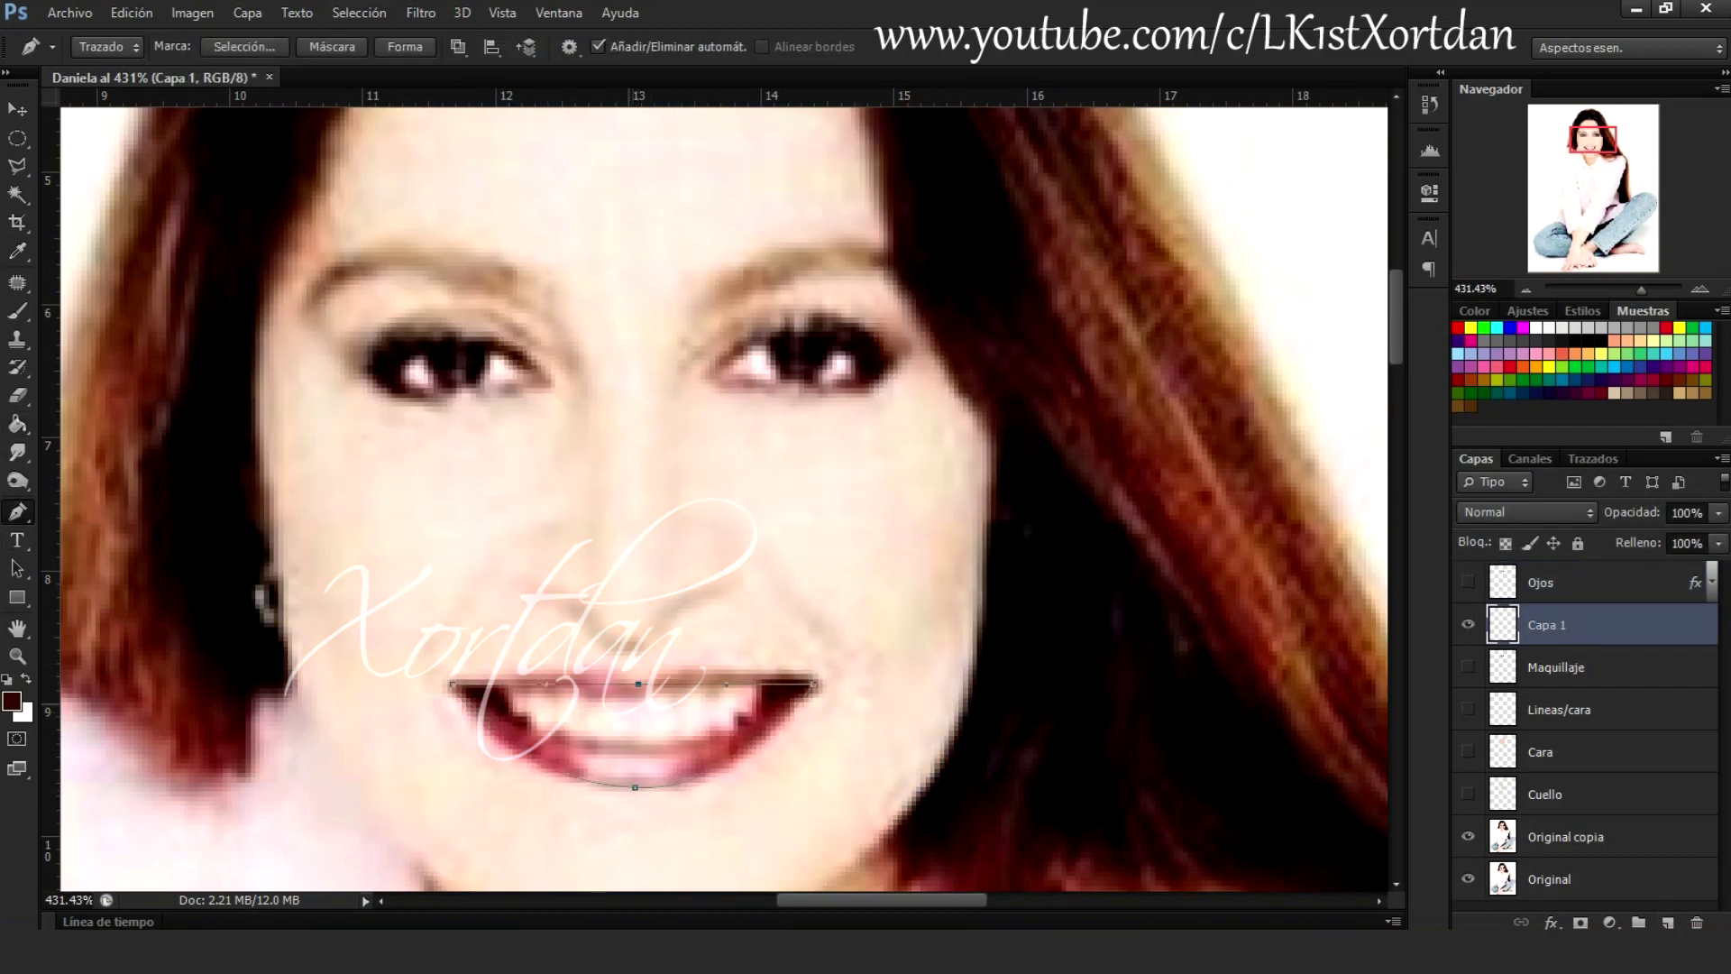
scroll(638, 685, up, 3)
drag(726, 641, 857, 640)
scroll(642, 686, down, 3)
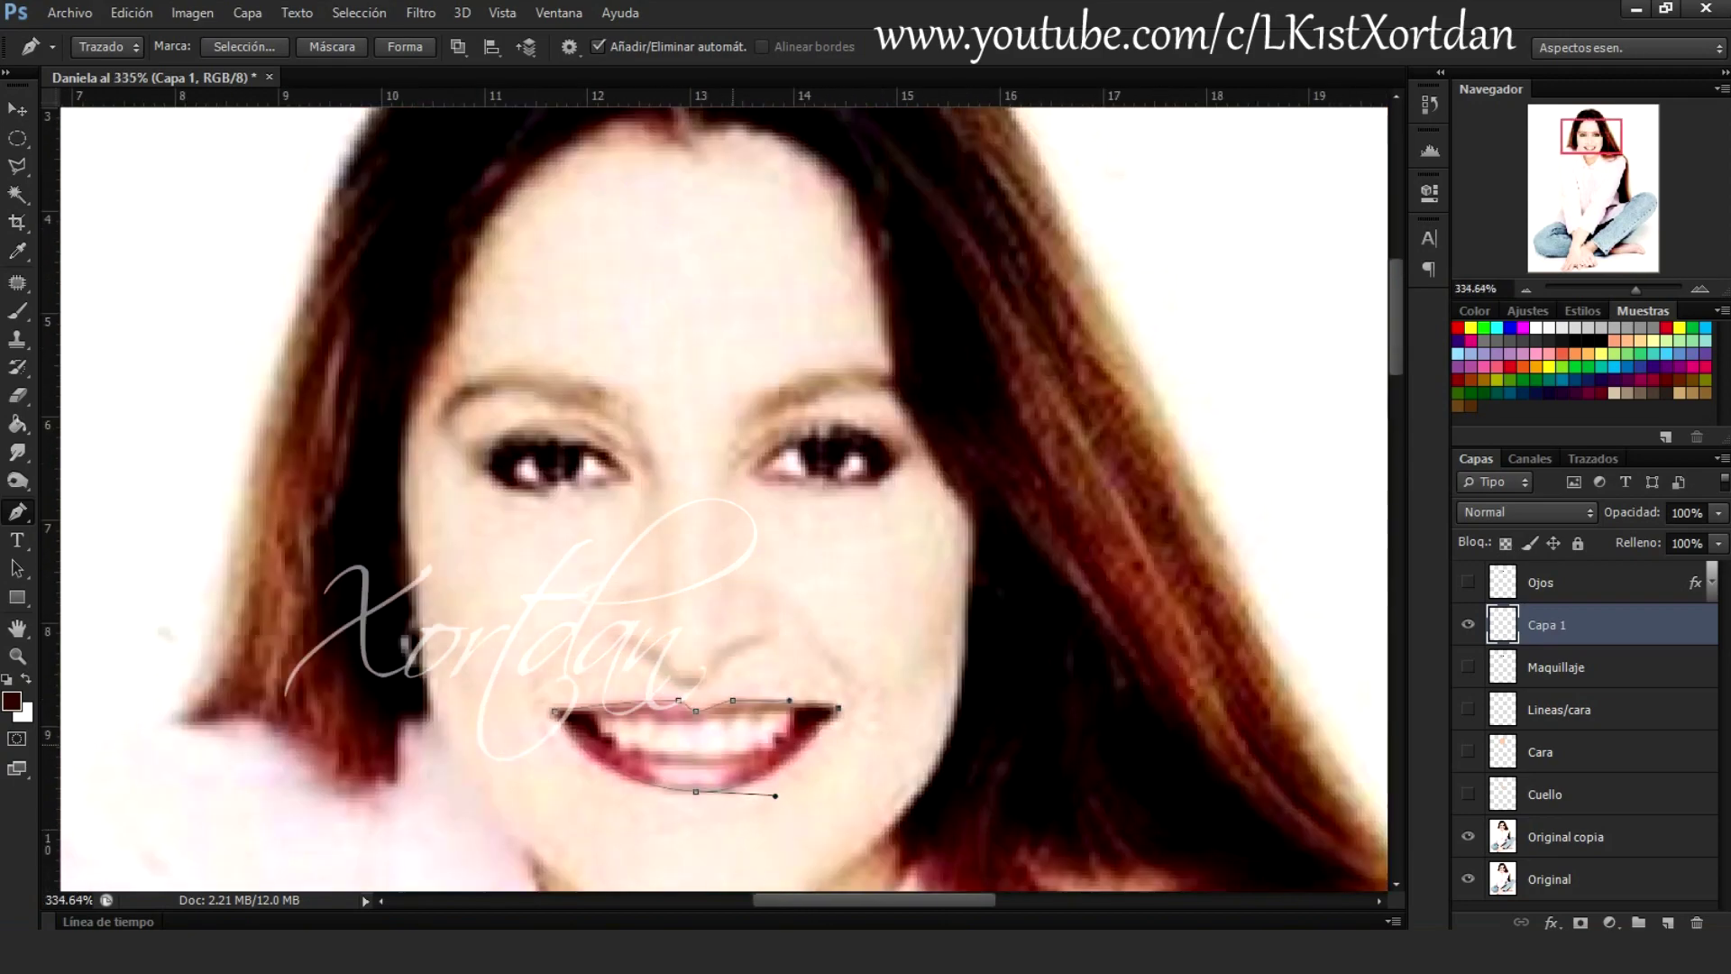
key(ctrl+Return)
click(1468, 751)
click(1458, 380)
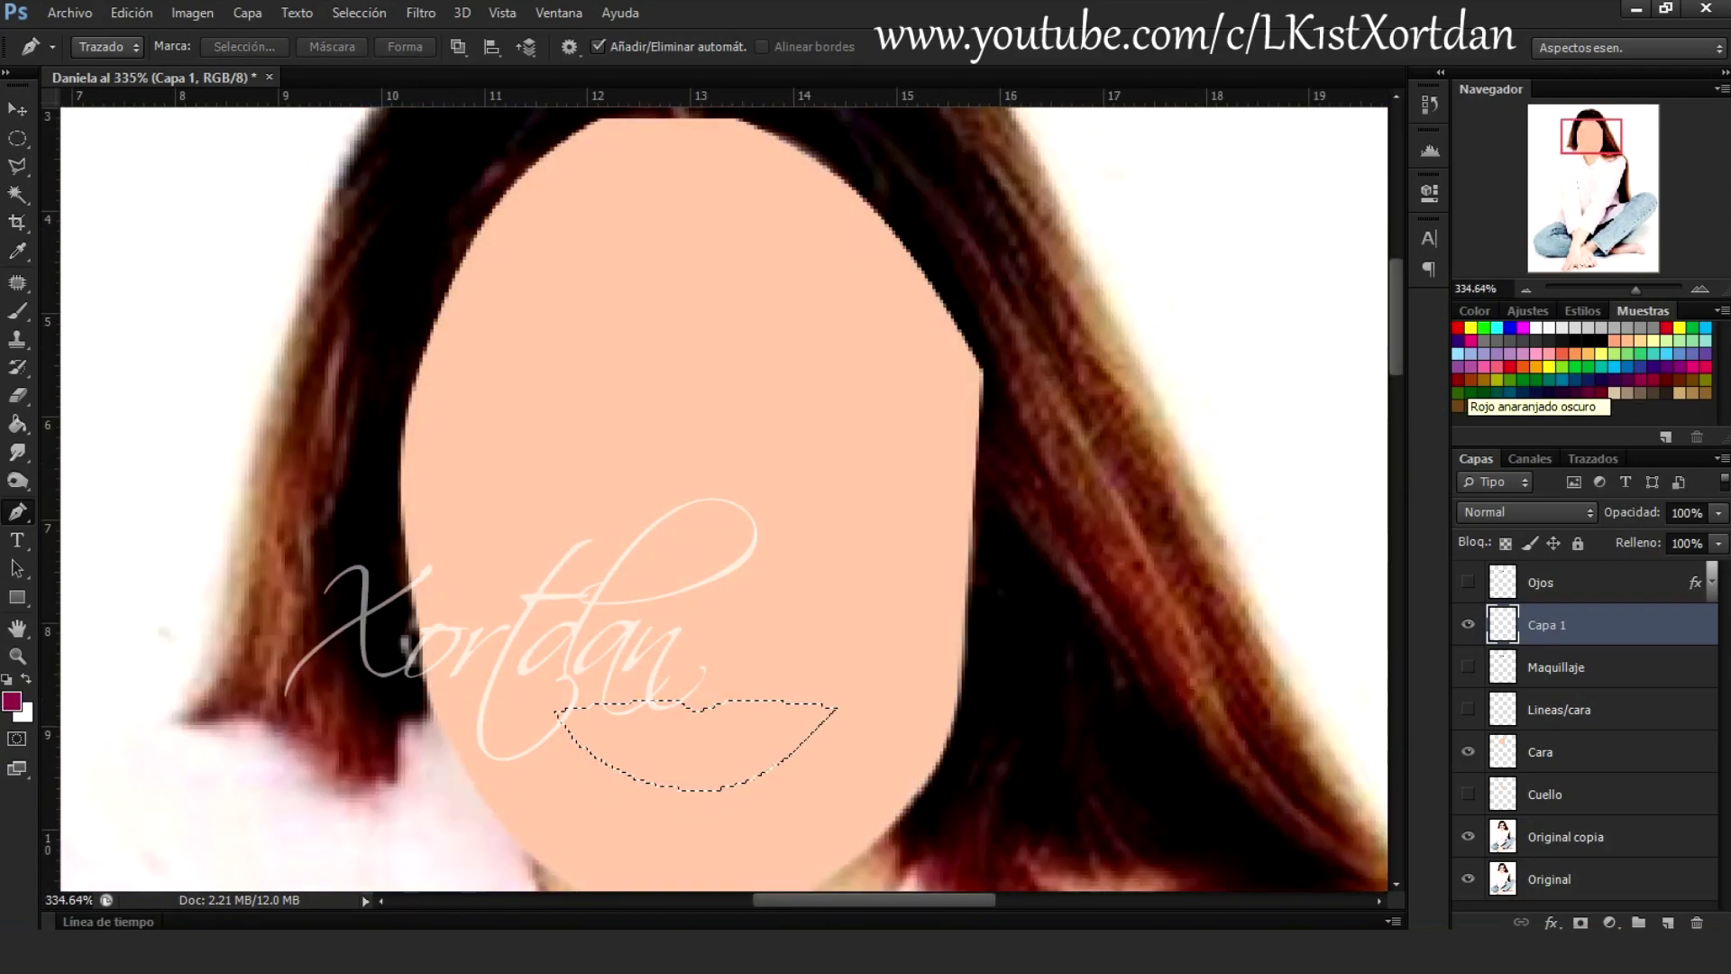
key(g)
click(694, 748)
key(ctrl+d)
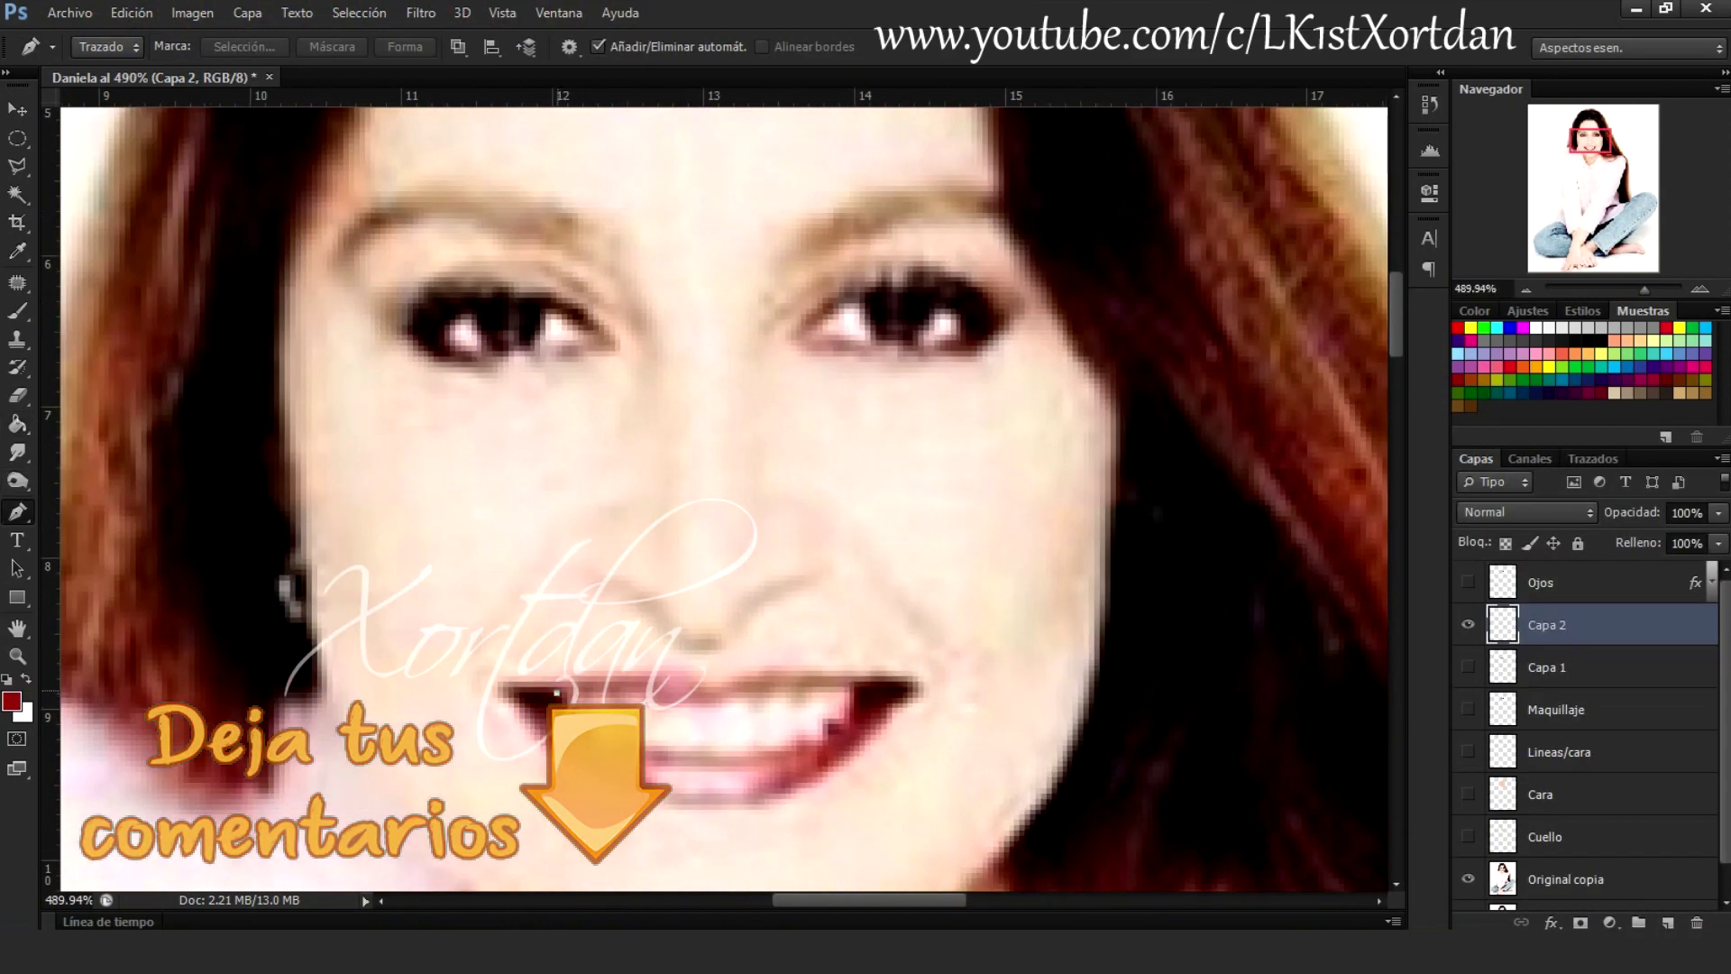
On another new layer, outline the teeth with curved points along the upper teeth
click(568, 708)
click(588, 718)
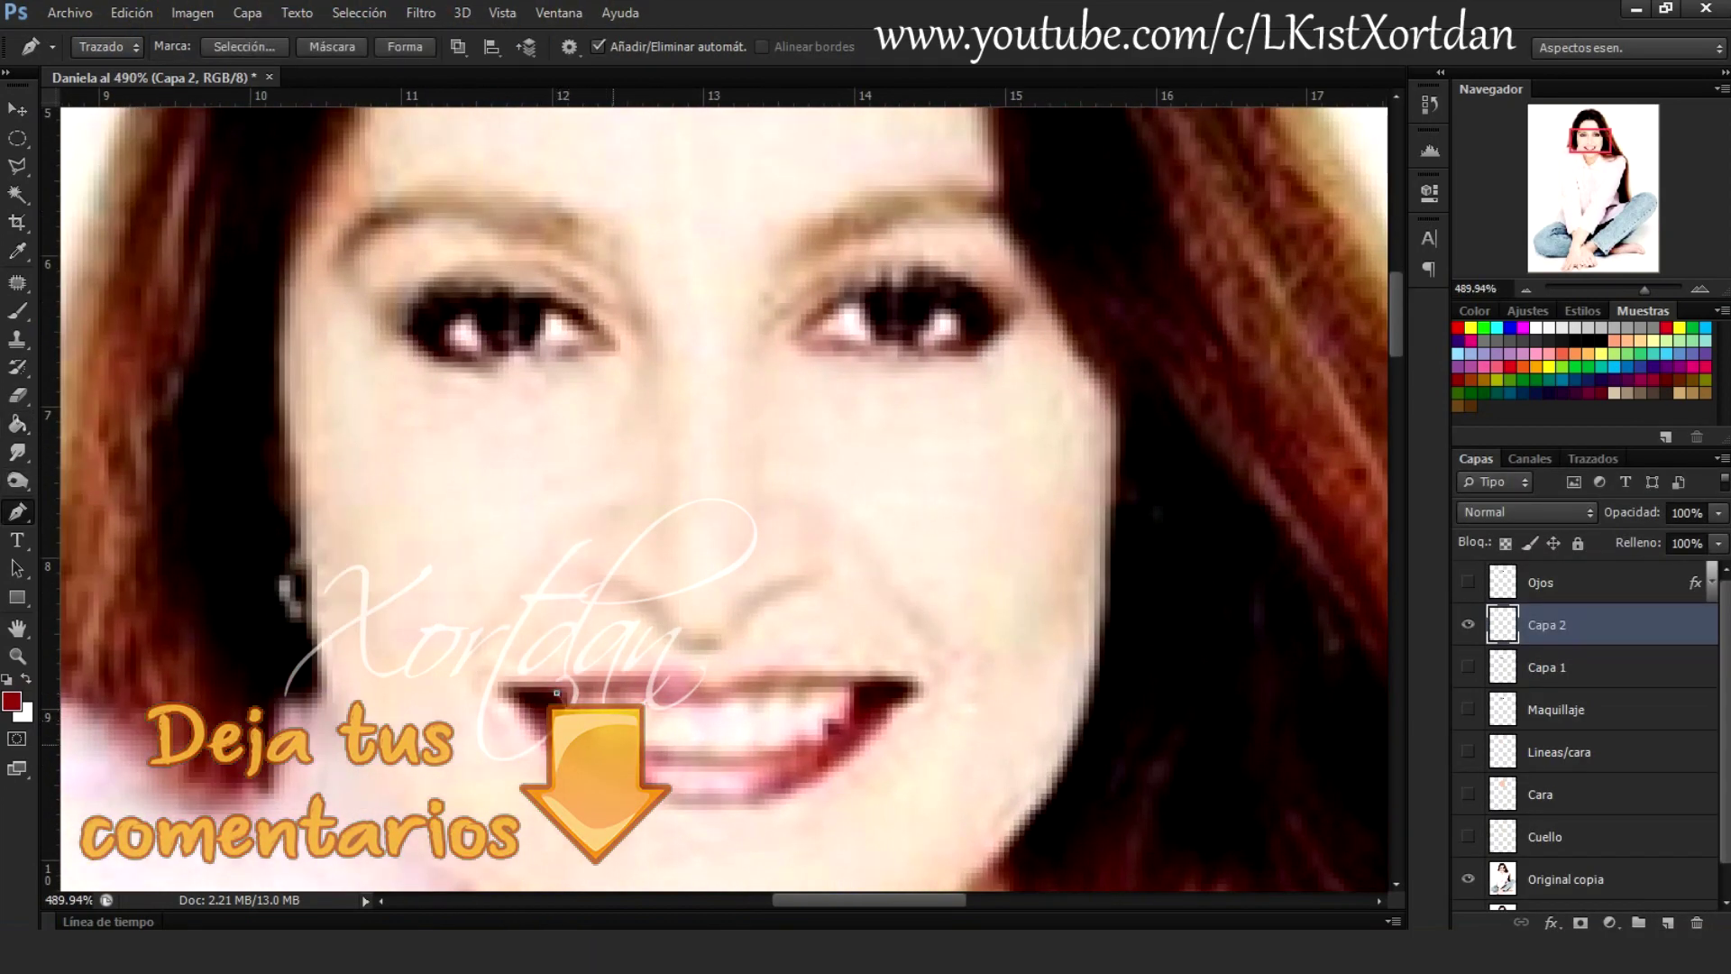
click(658, 746)
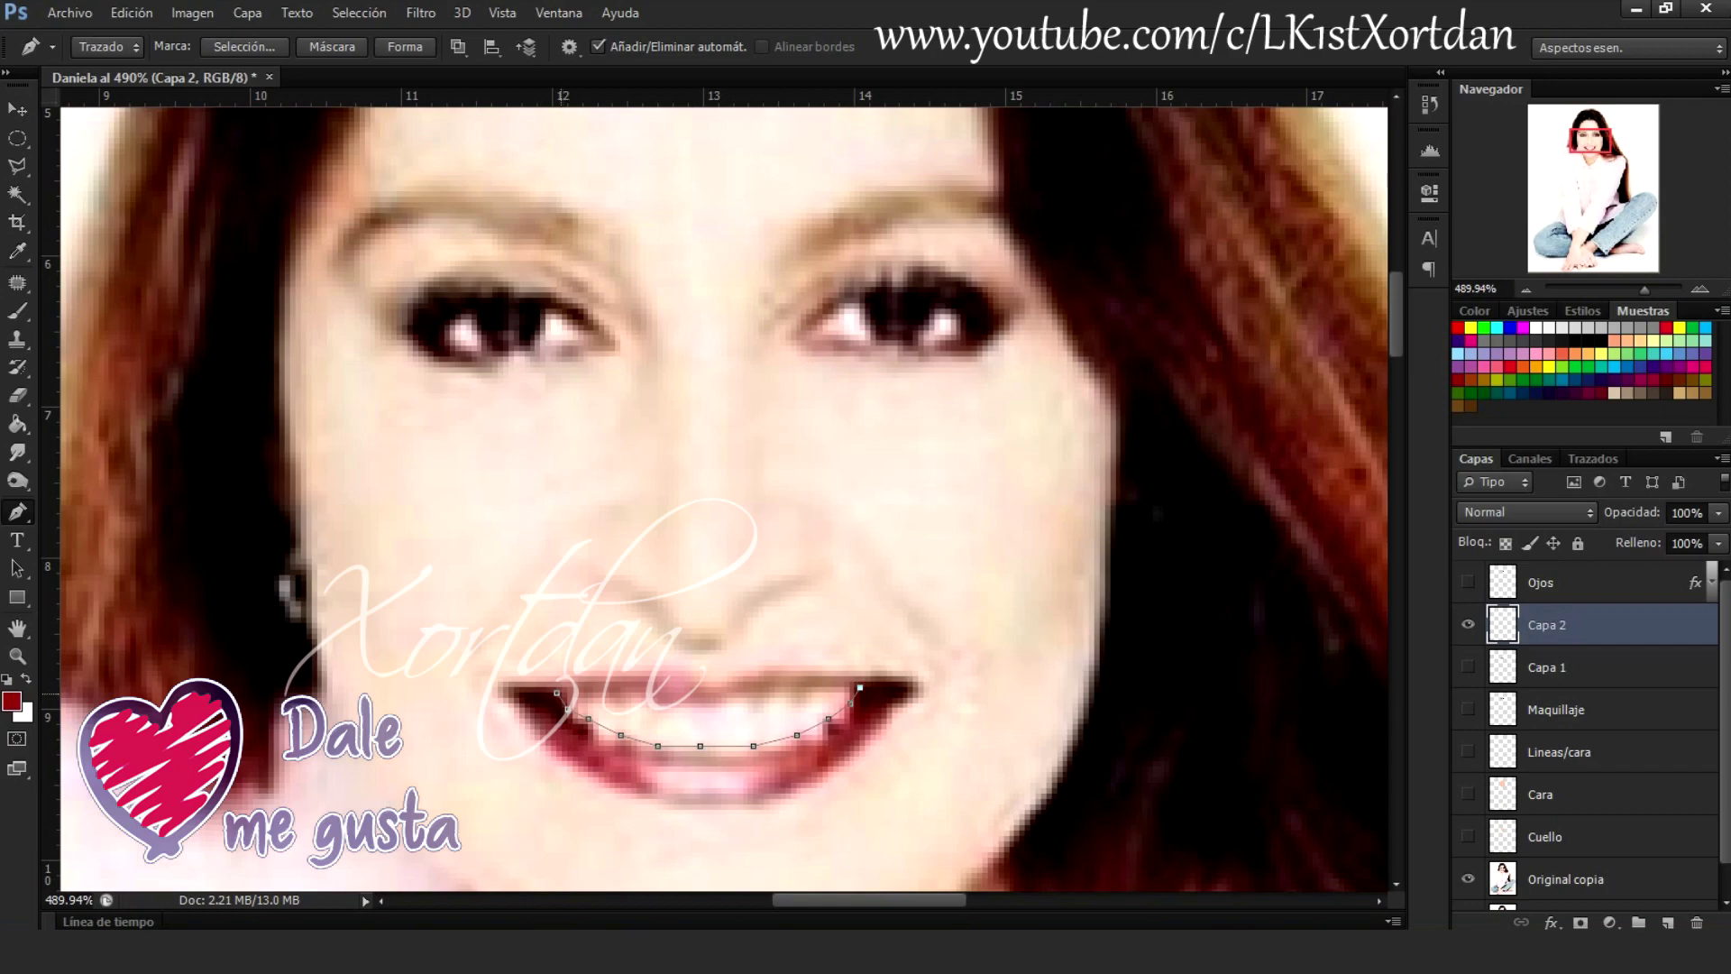
scroll(752, 753, up, 3)
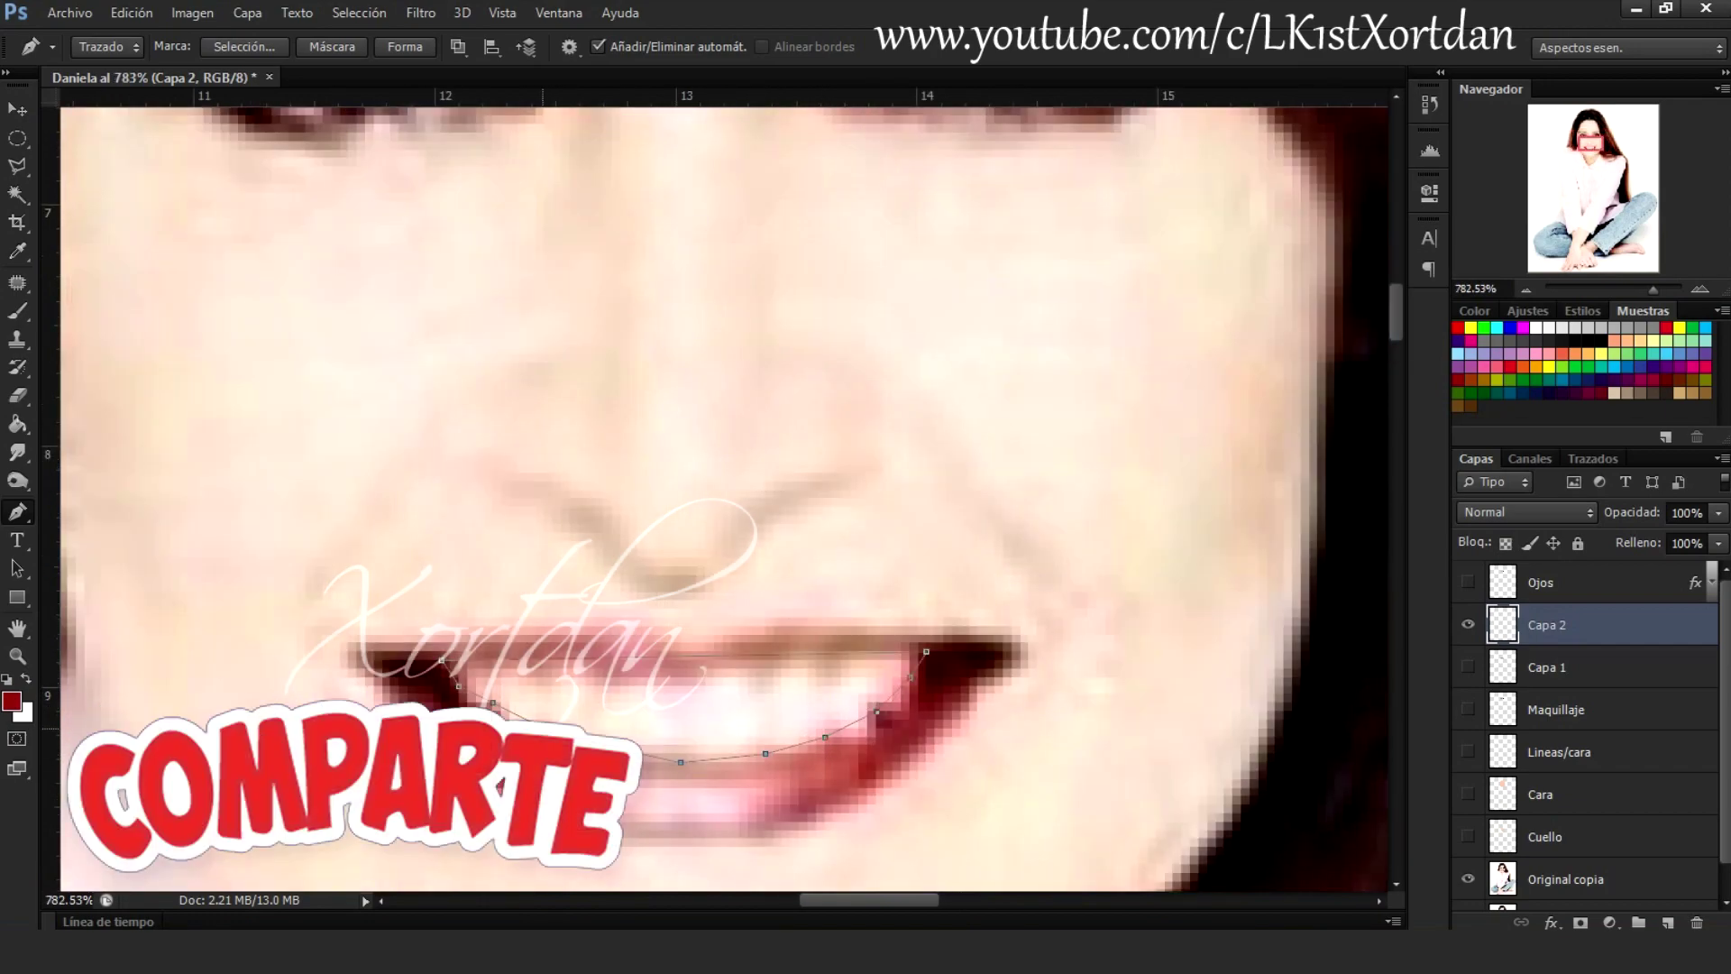
drag(680, 676, 803, 674)
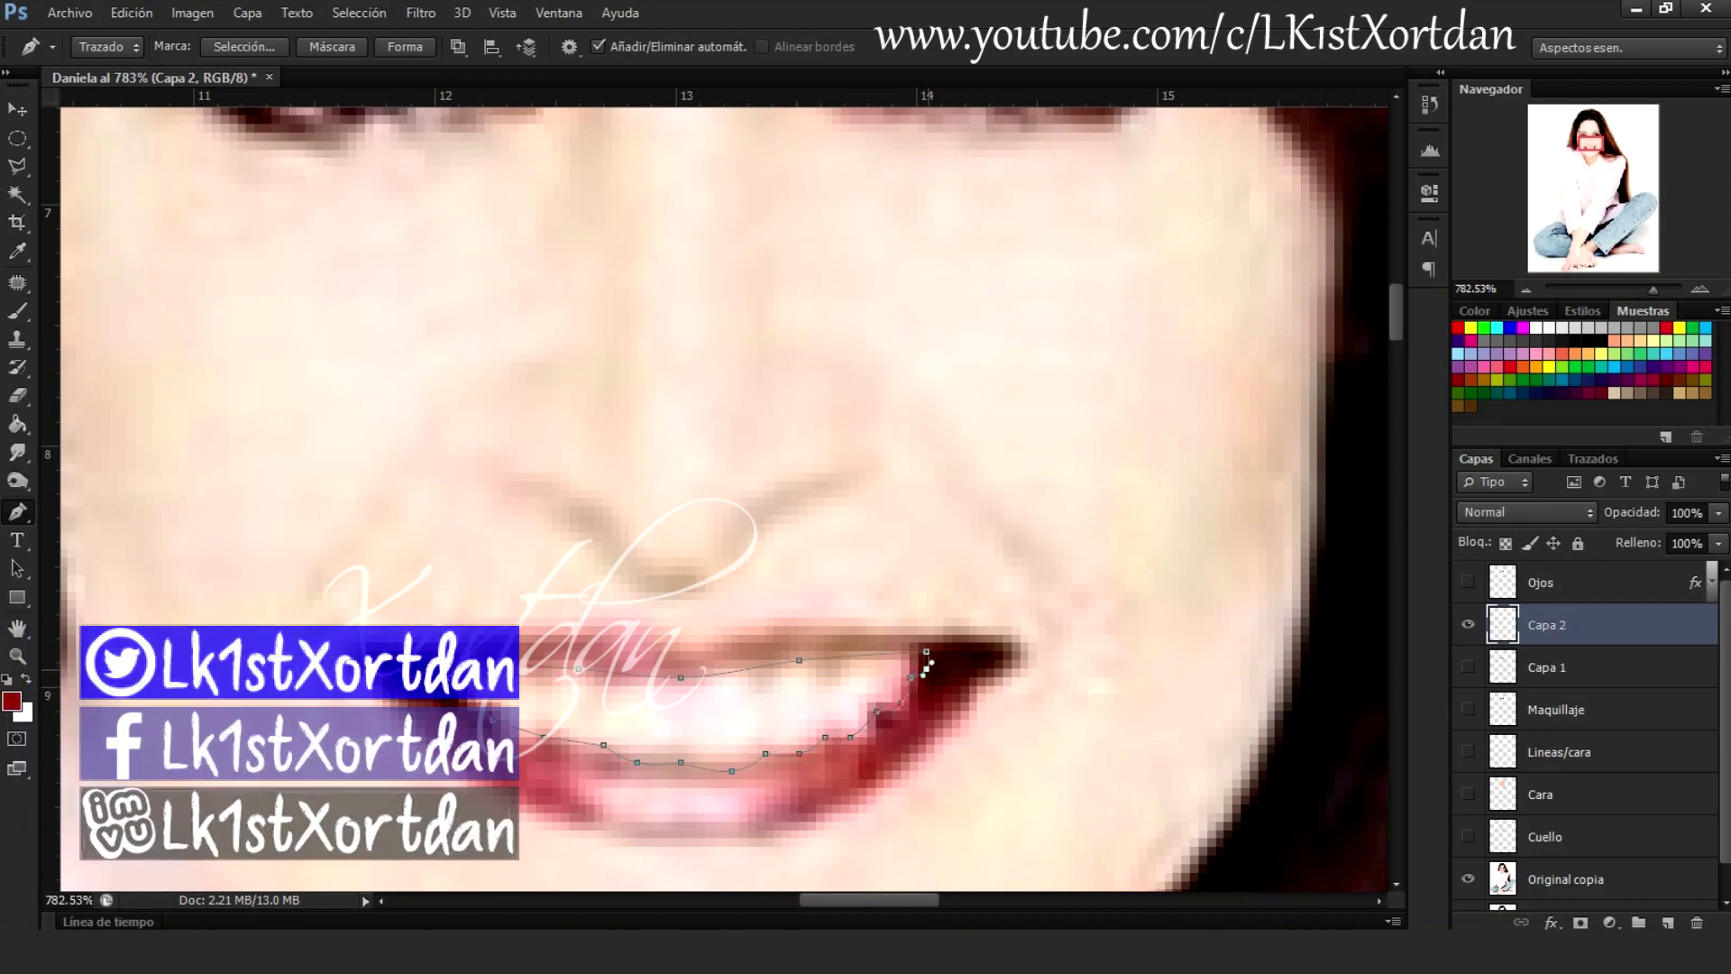
click(926, 667)
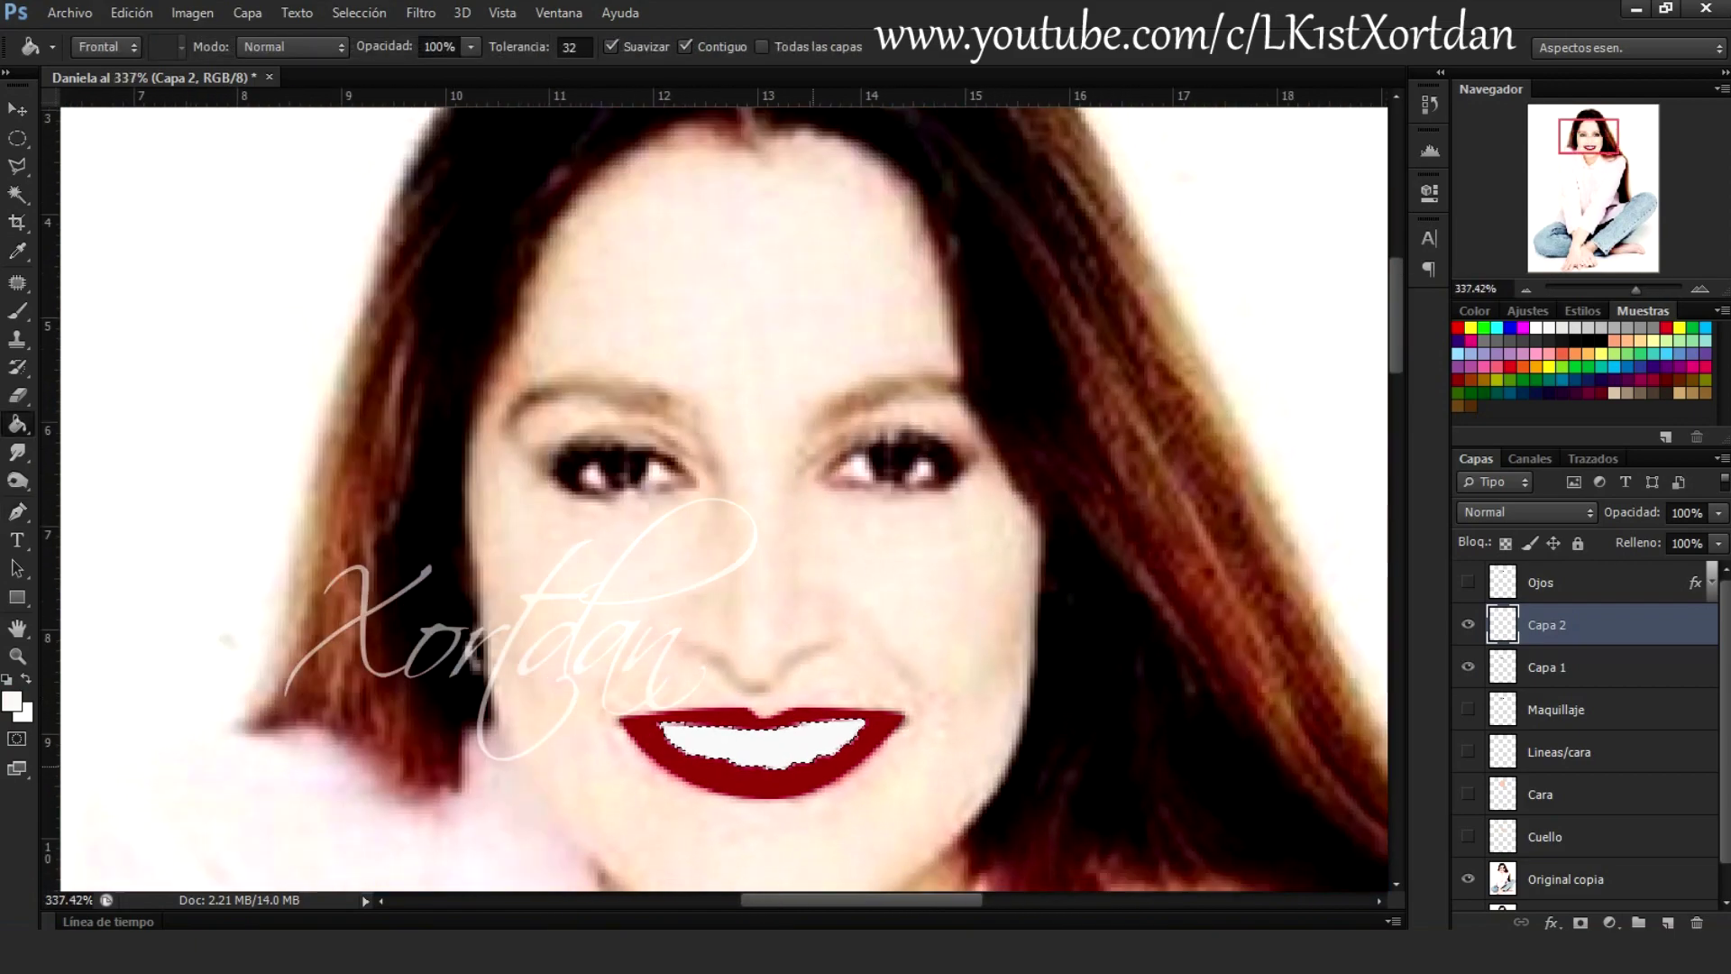
click(1668, 923)
click(1593, 459)
Fill the teeth shape black, stretch it with Free Transform, and marquee a thin top strip
click(17, 311)
key(d)
key(F7)
key(ctrl+t)
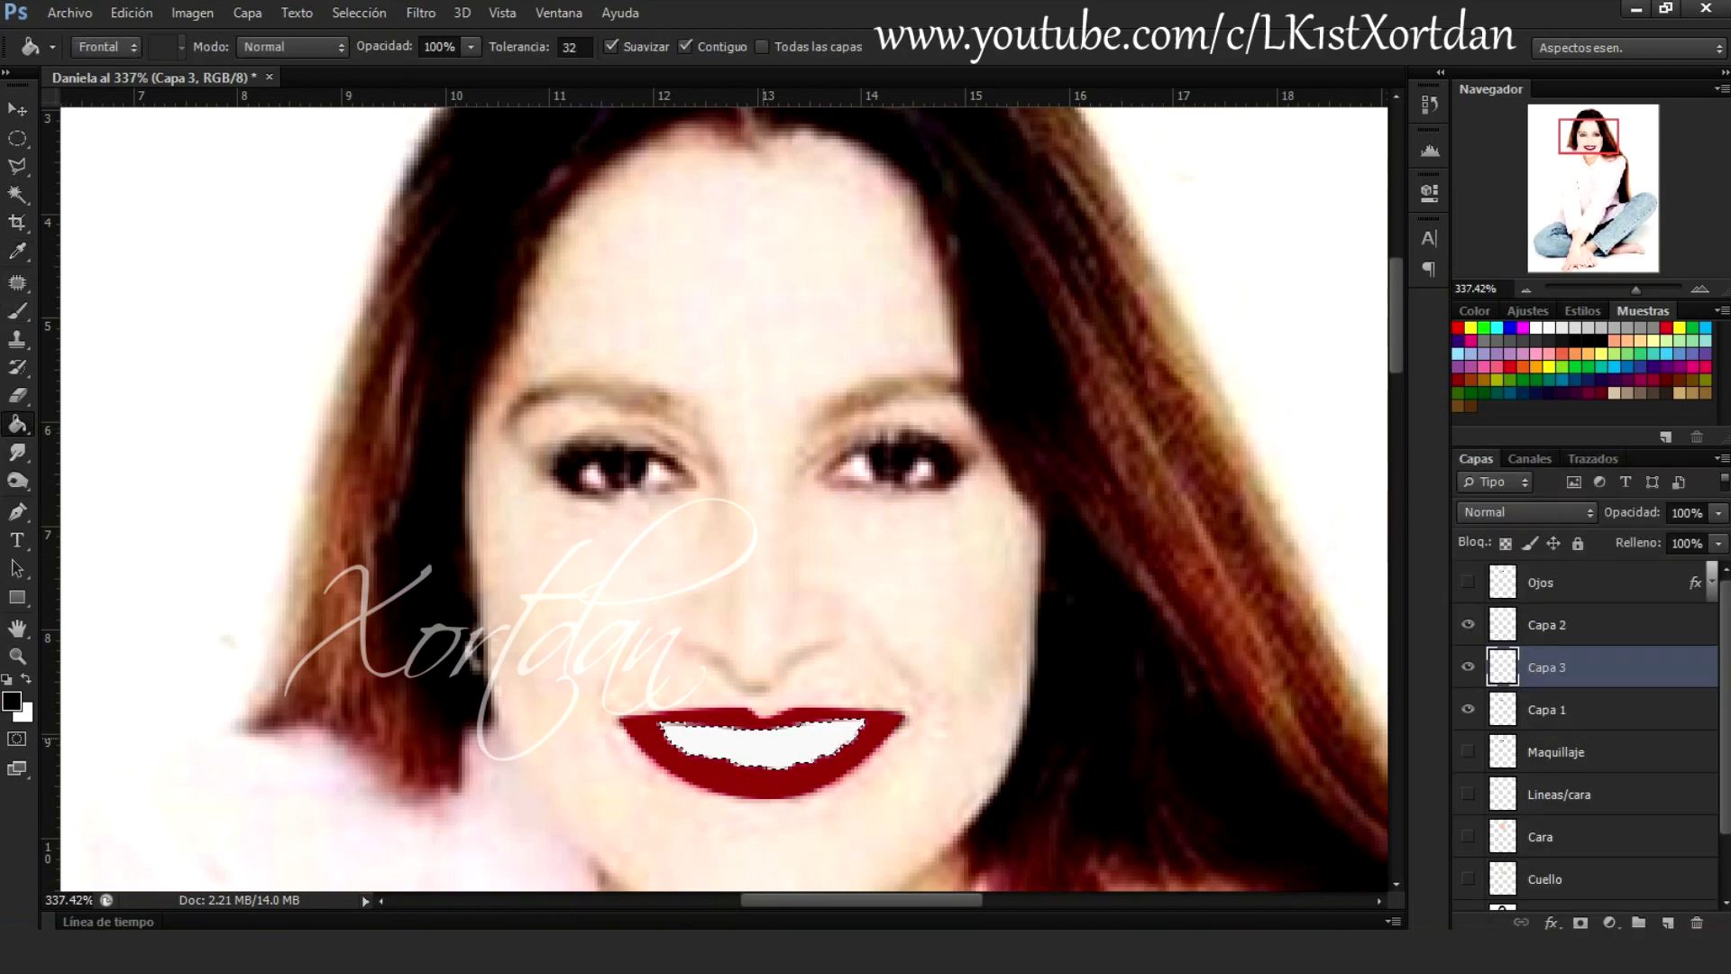
key(Return)
key(m)
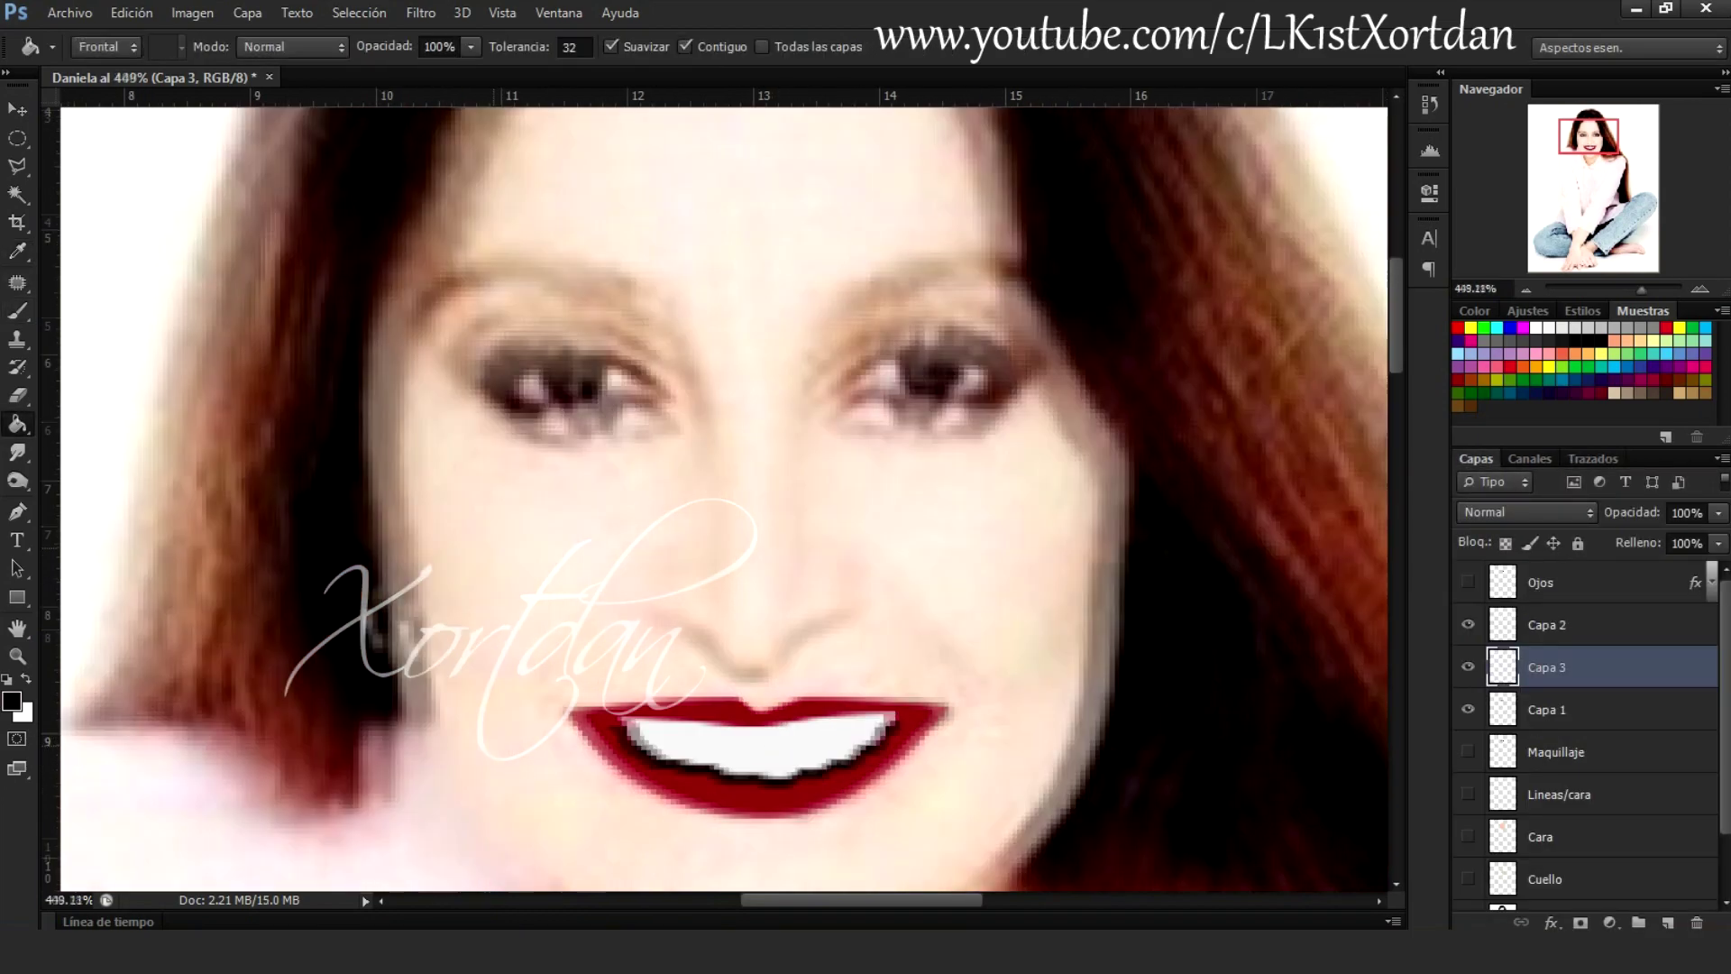
scroll(764, 721, up, 3)
drag(577, 710, 961, 721)
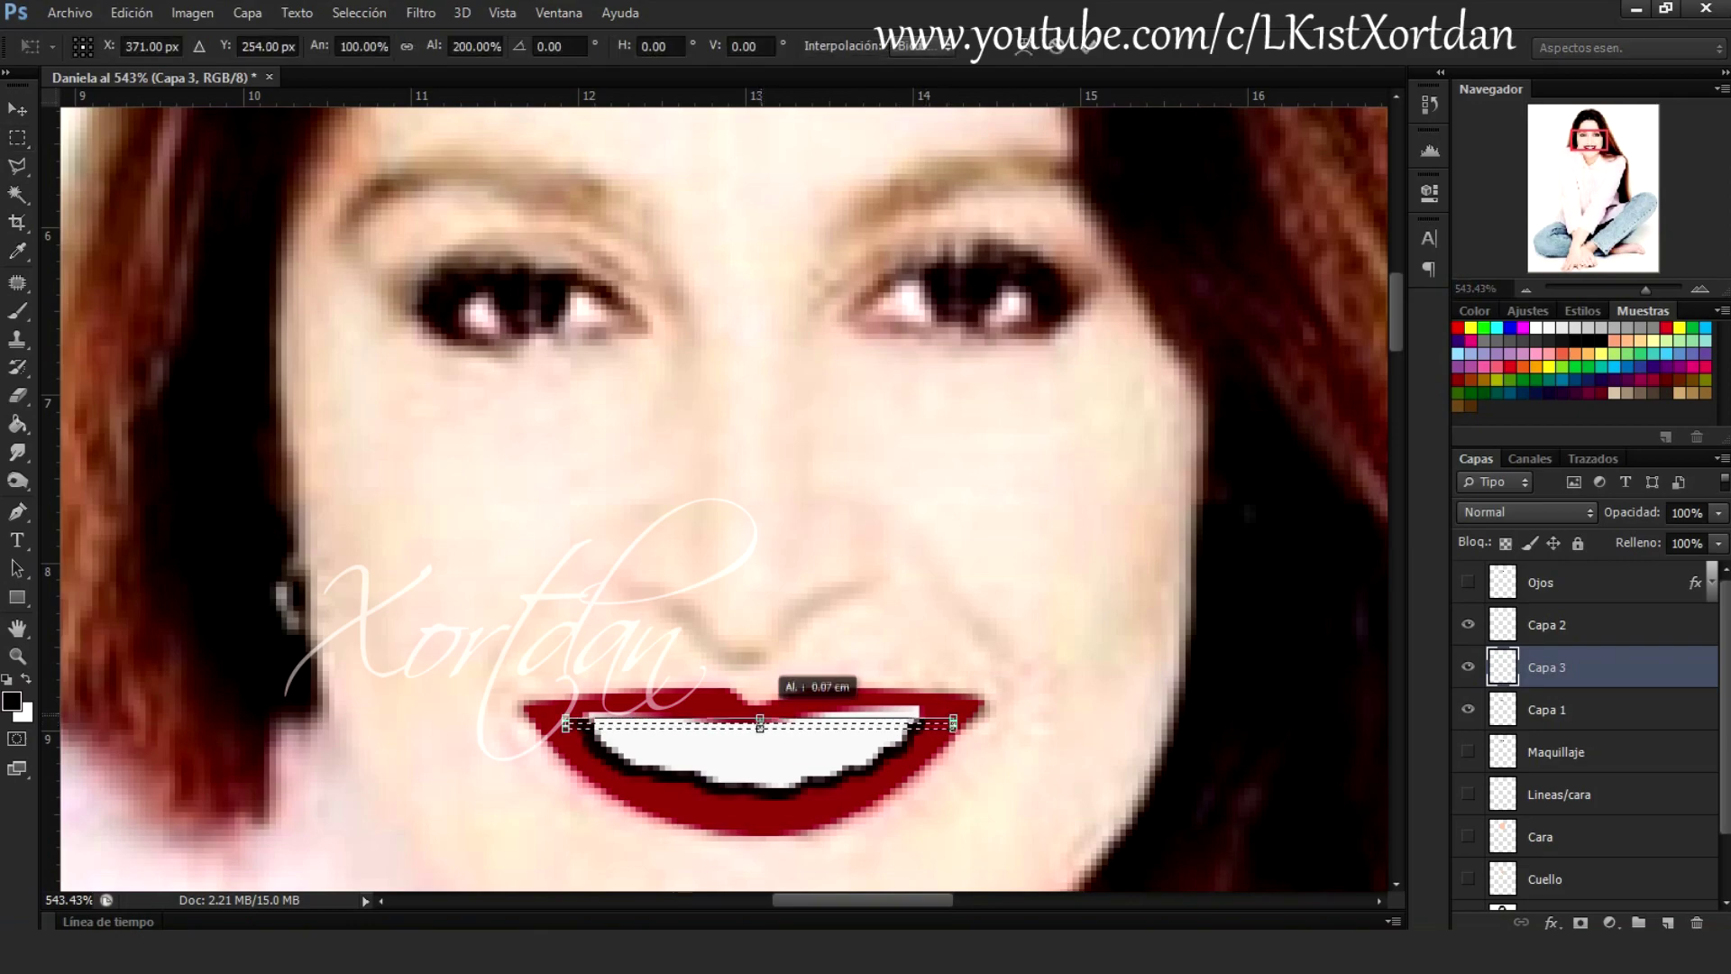
scroll(1078, 758, down, 3)
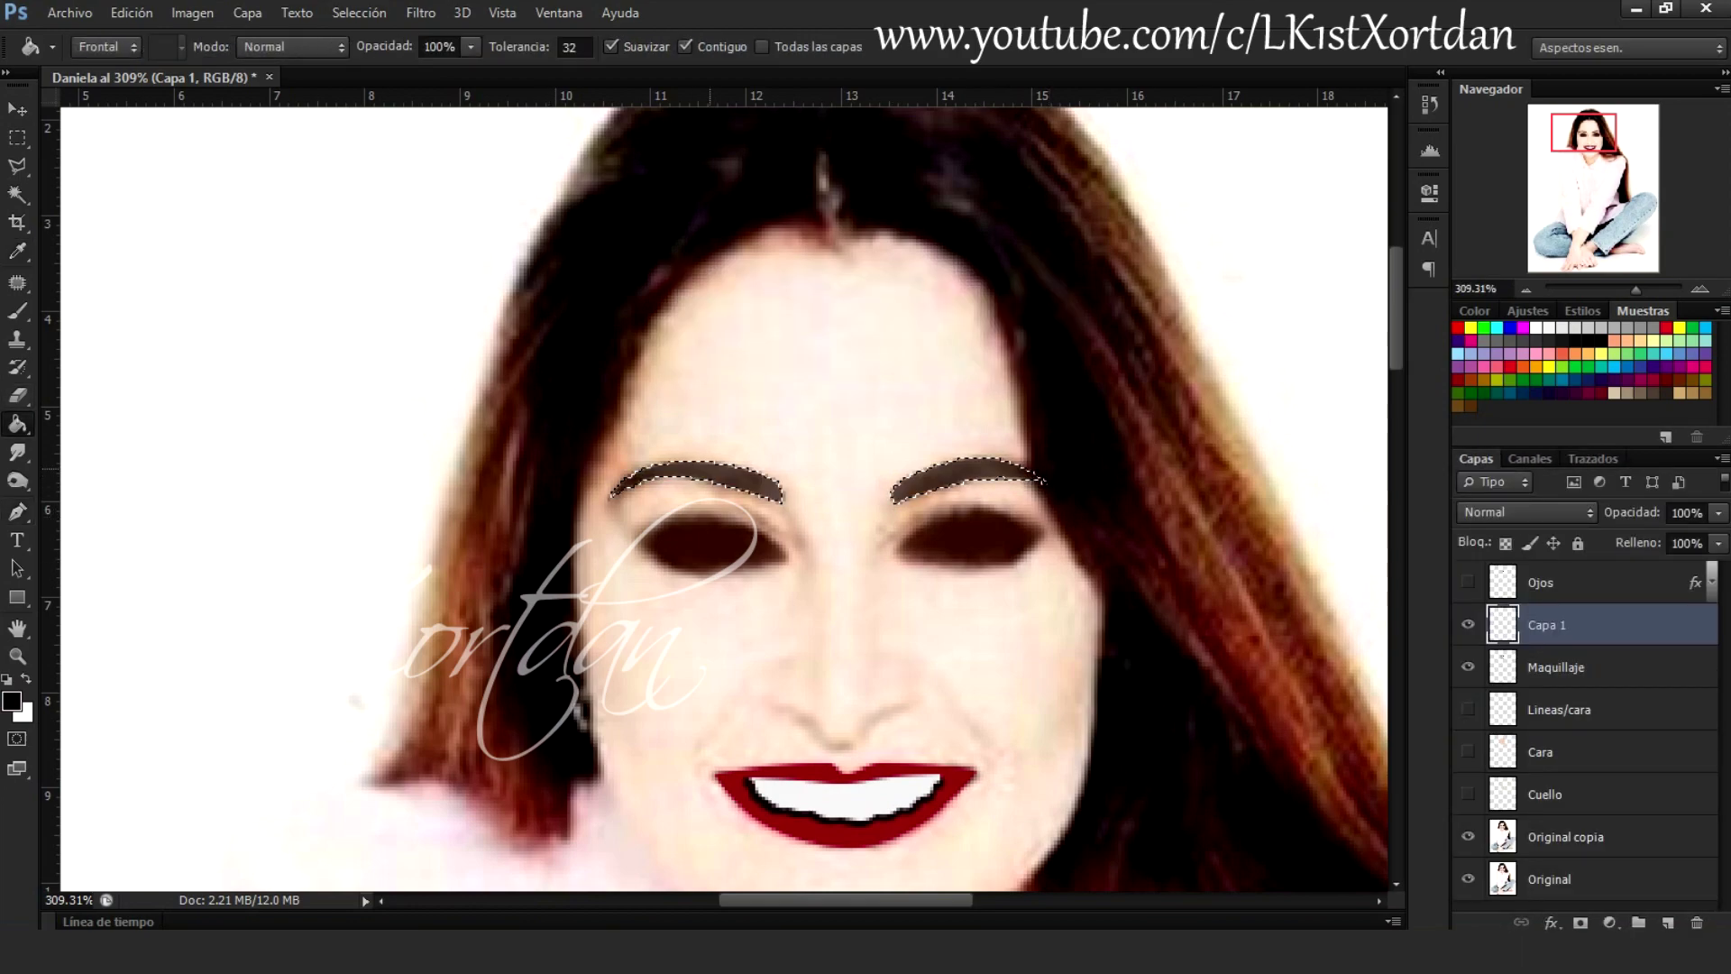
Sample a colour from the photo, then bring up the face selection's context options
key(i)
click(613, 407)
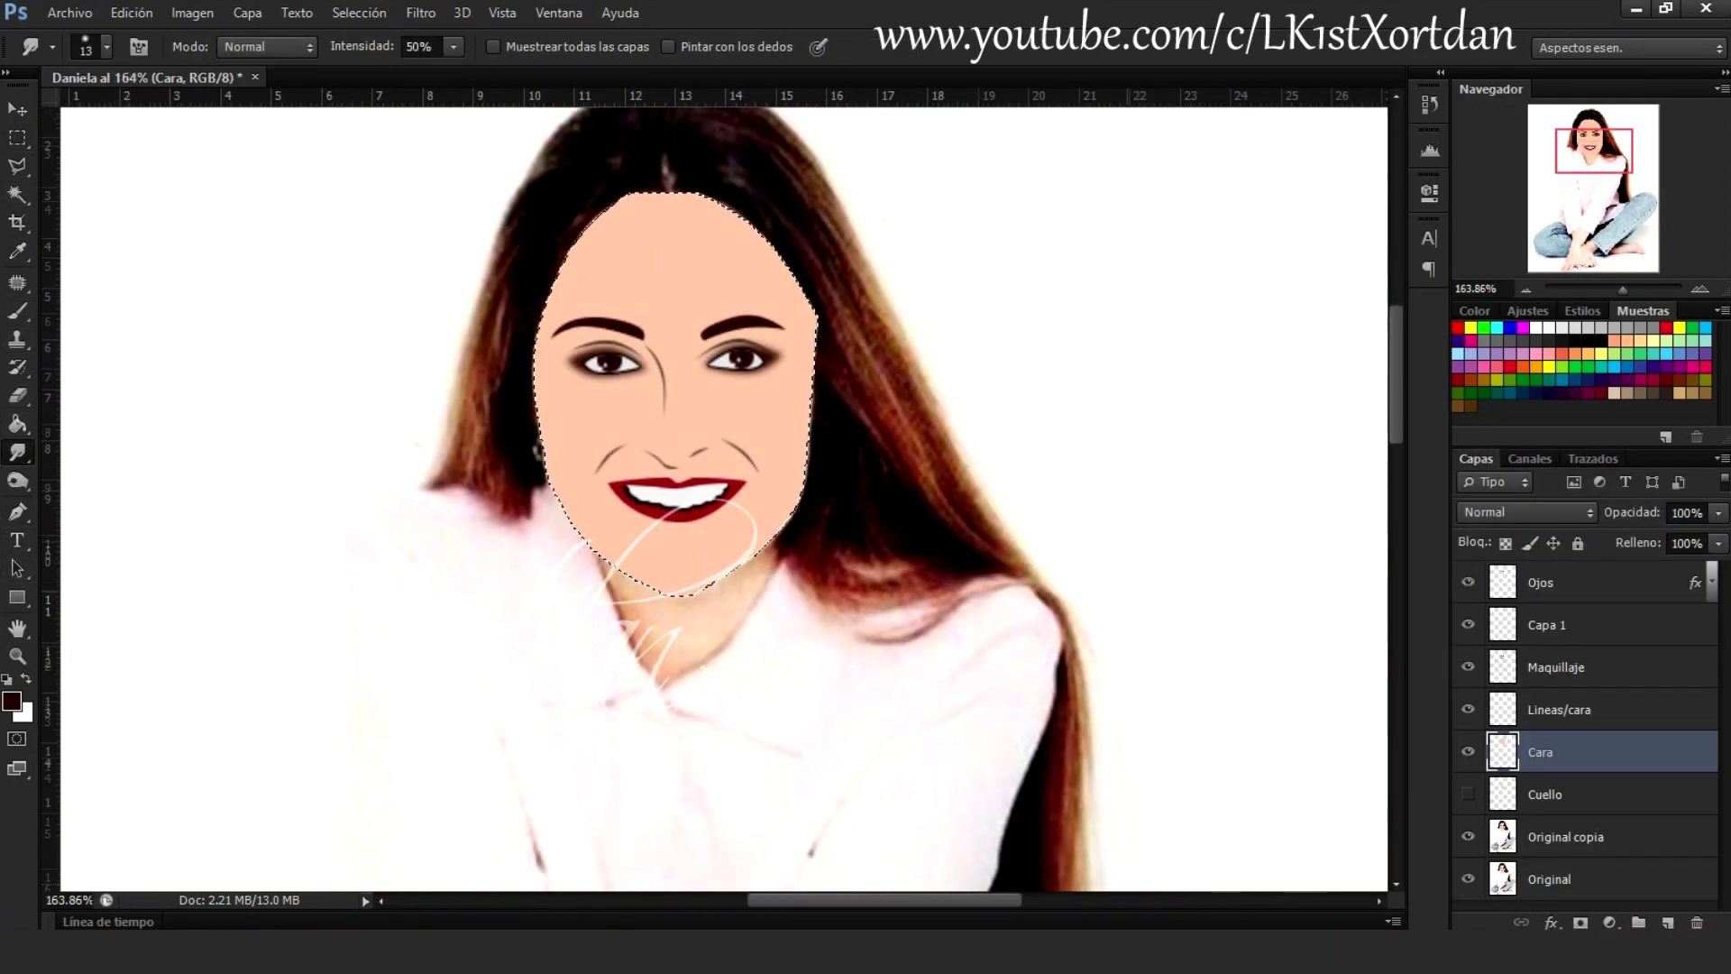
scroll(705, 589, up, 3)
key(m)
right_click(516, 129)
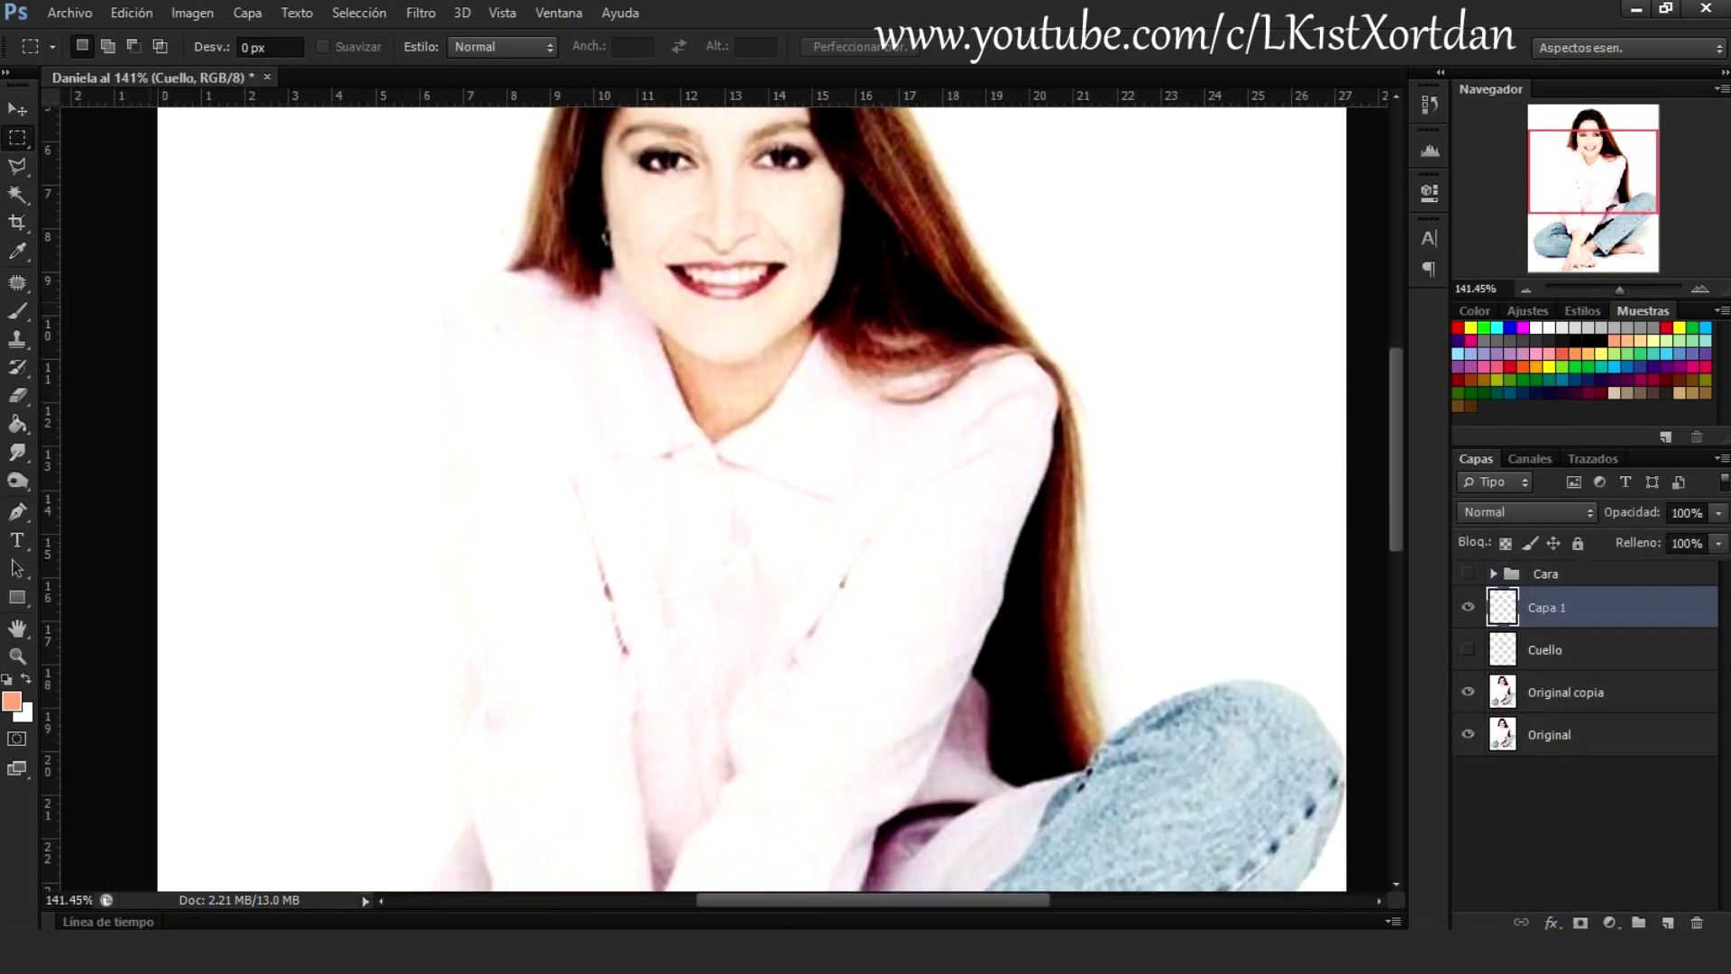
Curve the blouse outline along the neck, shoulder and jeans edge, then make it a selection
click(1476, 458)
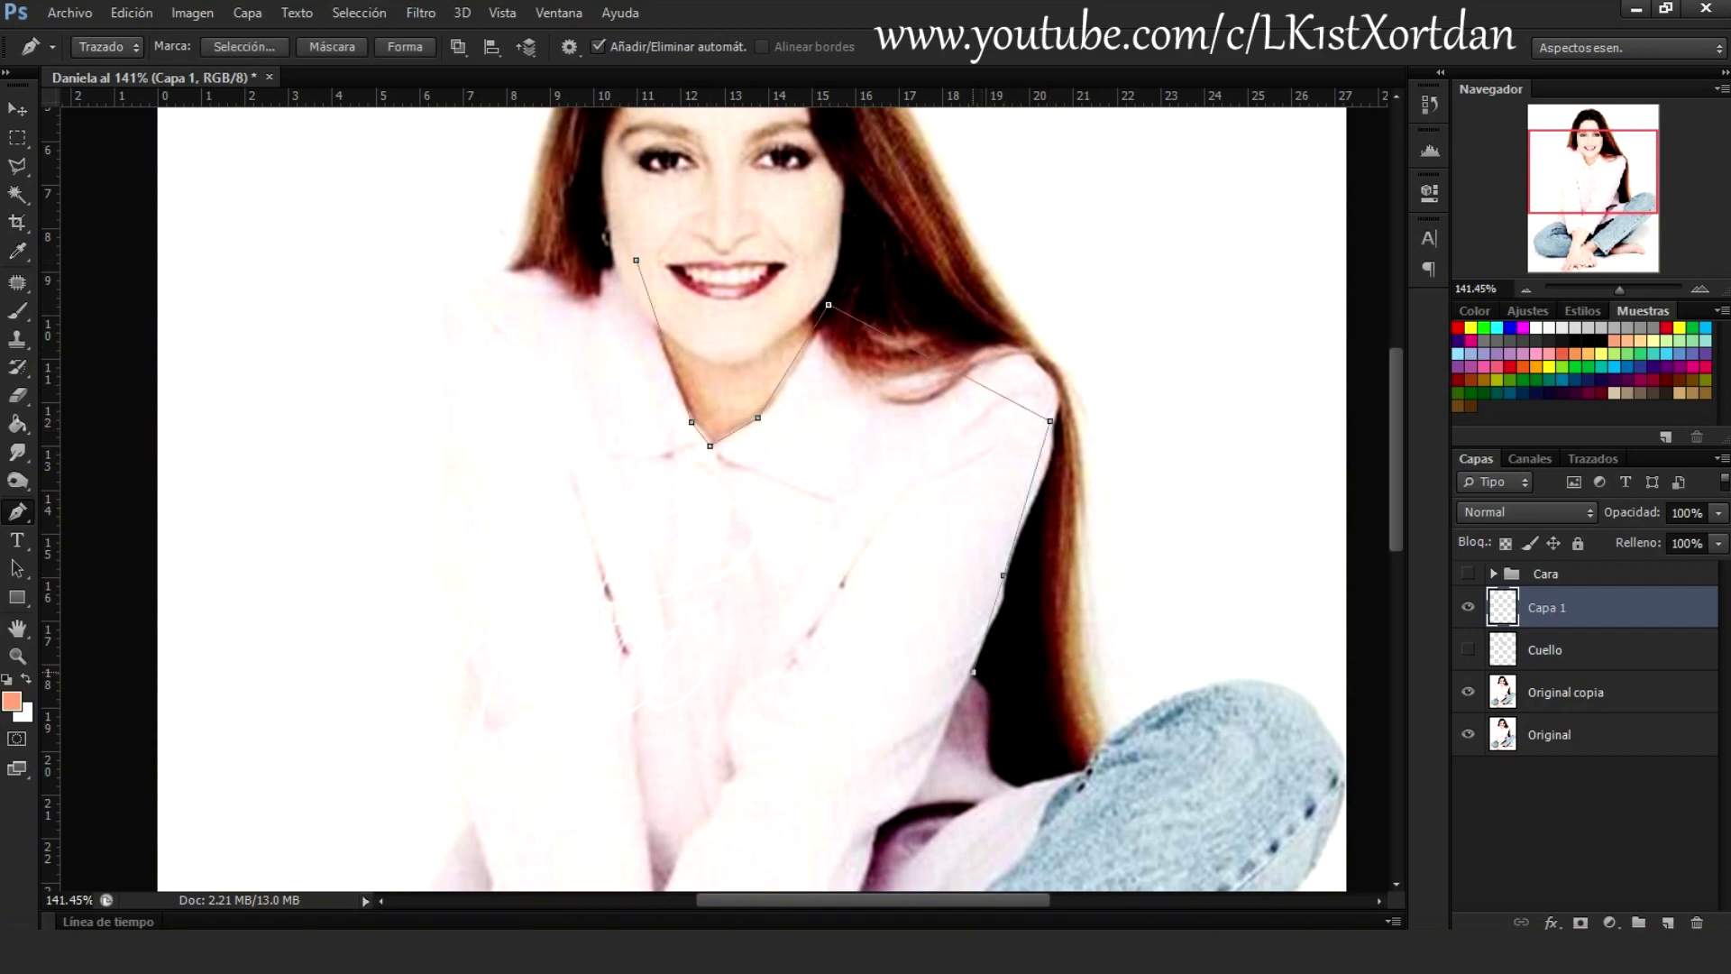
scroll(752, 496, down, 3)
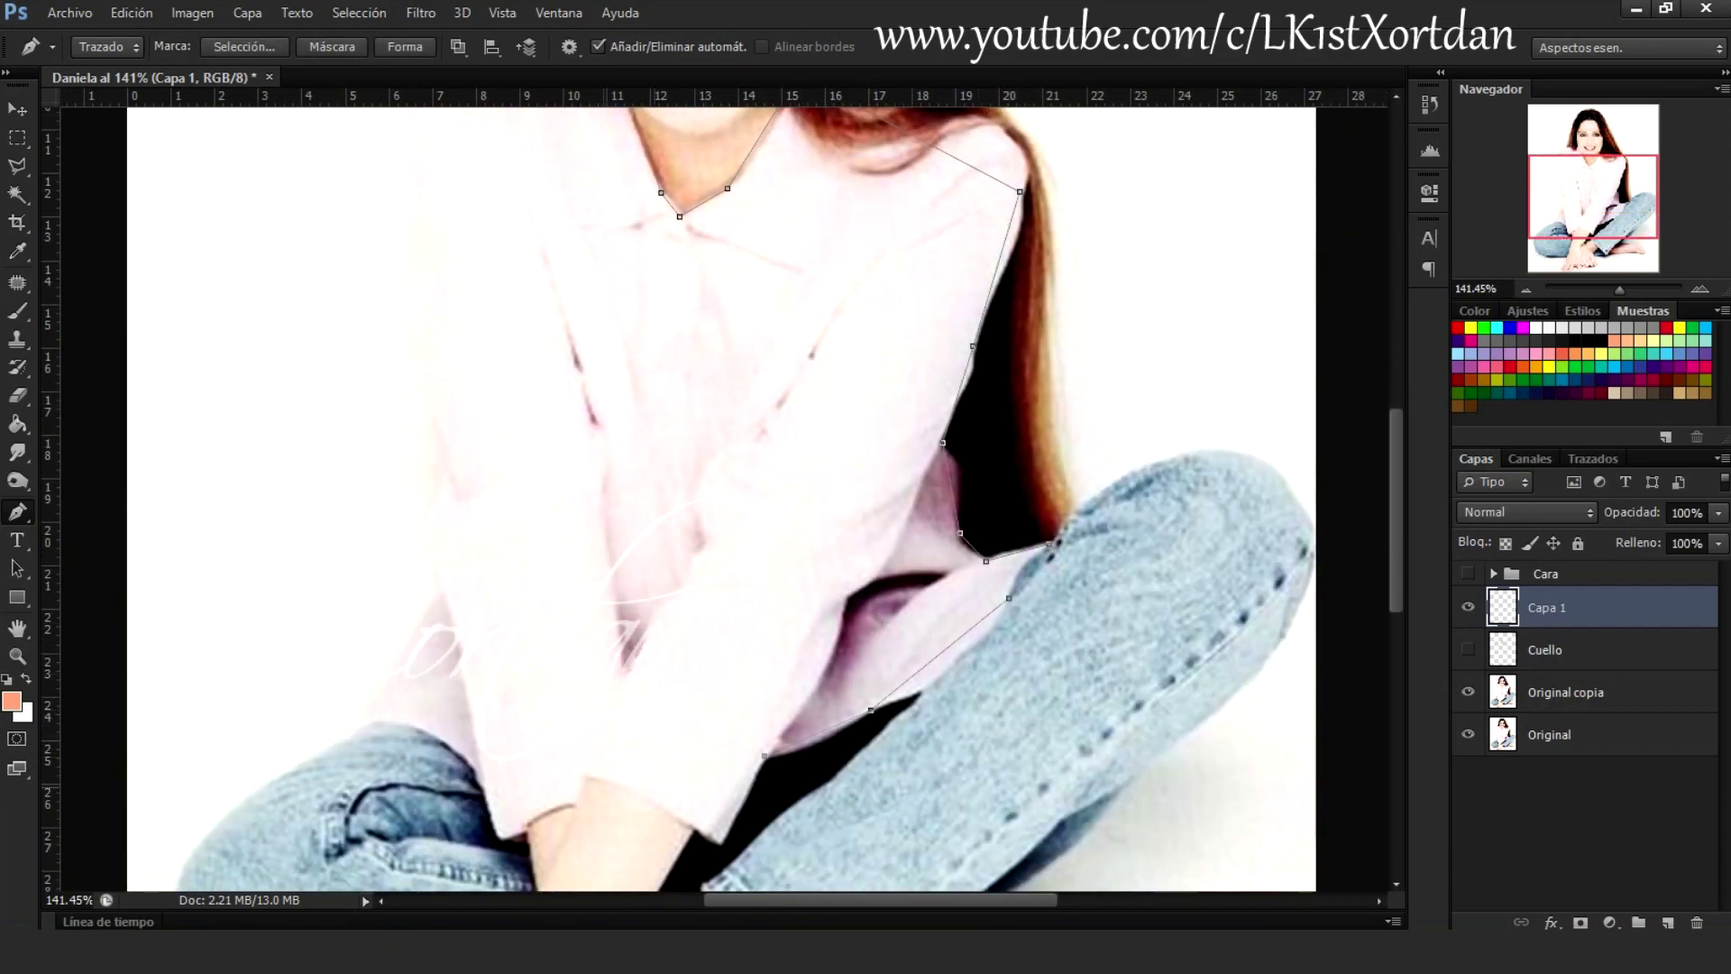
scroll(766, 496, up, 2)
drag(1019, 319, 1039, 276)
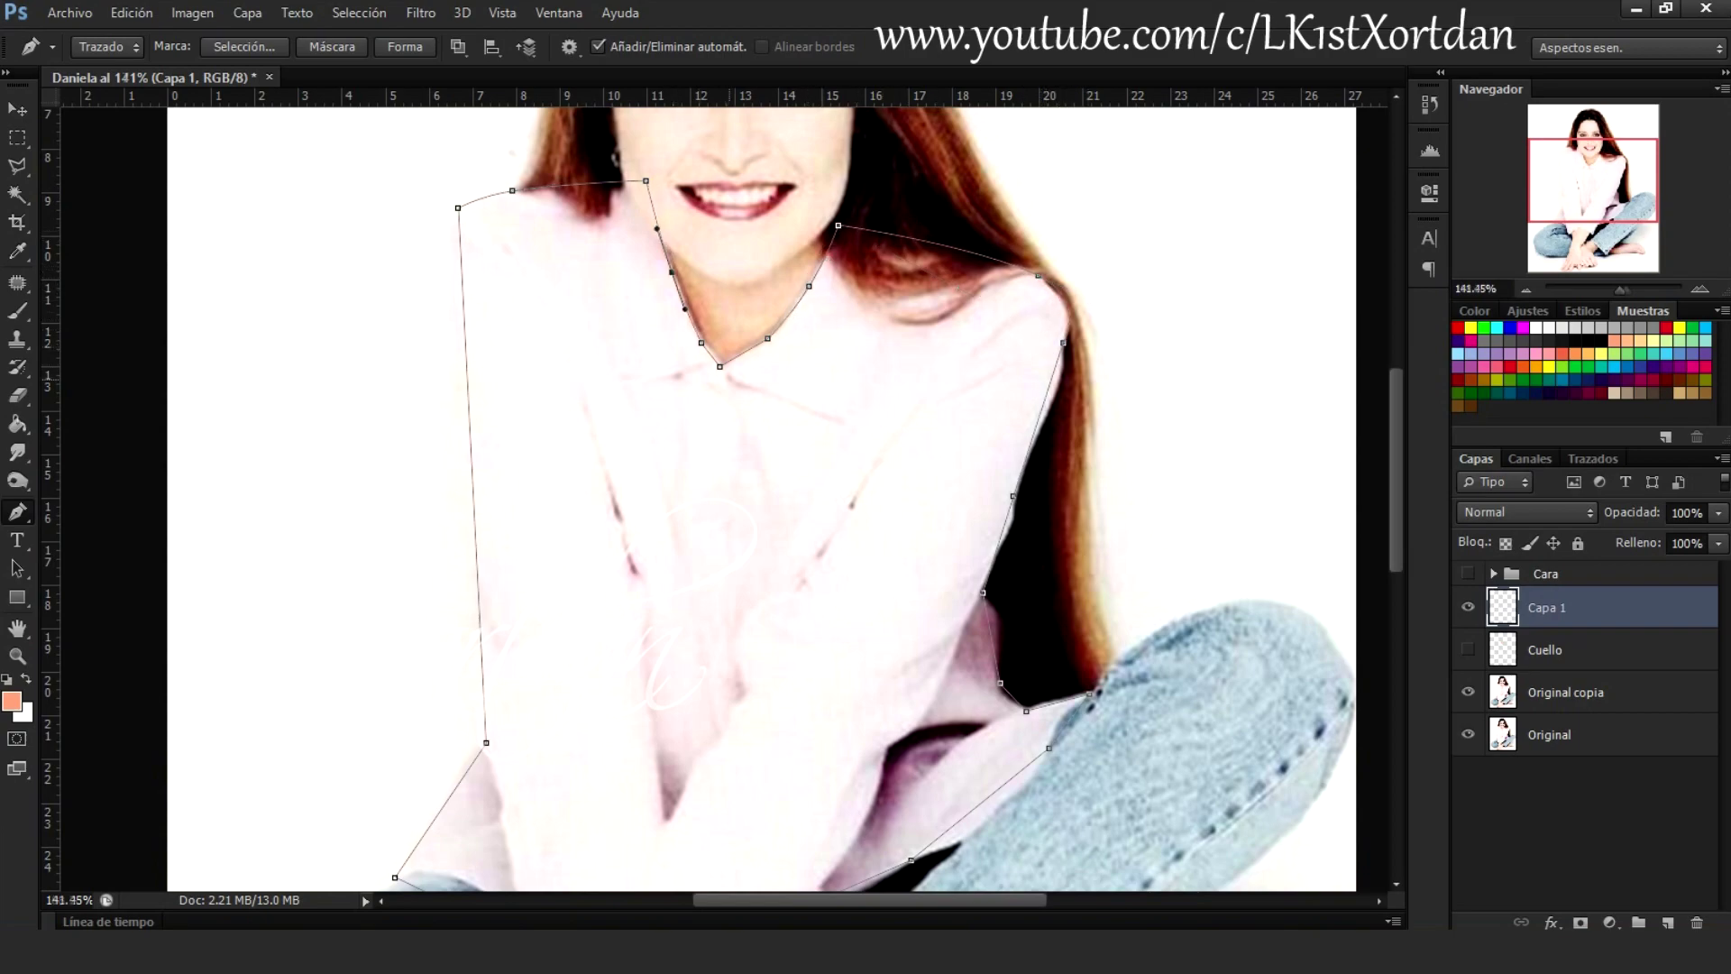
scroll(766, 495, down, 3)
scroll(766, 496, left, 3)
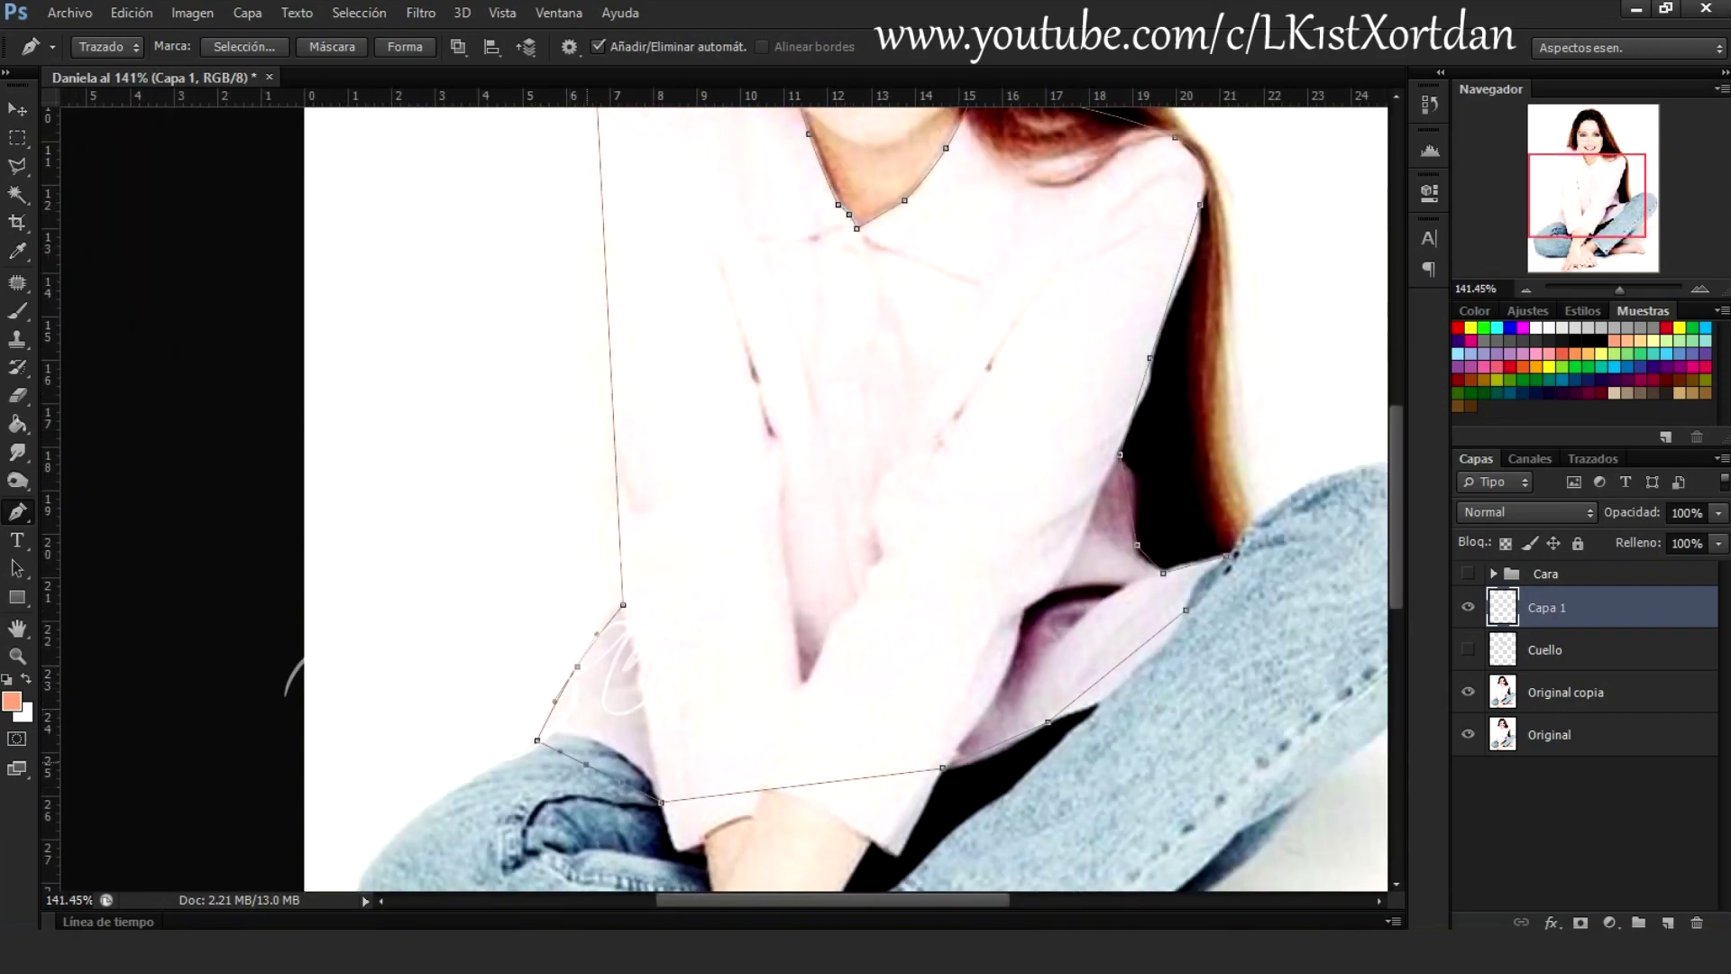
drag(1125, 659, 1137, 673)
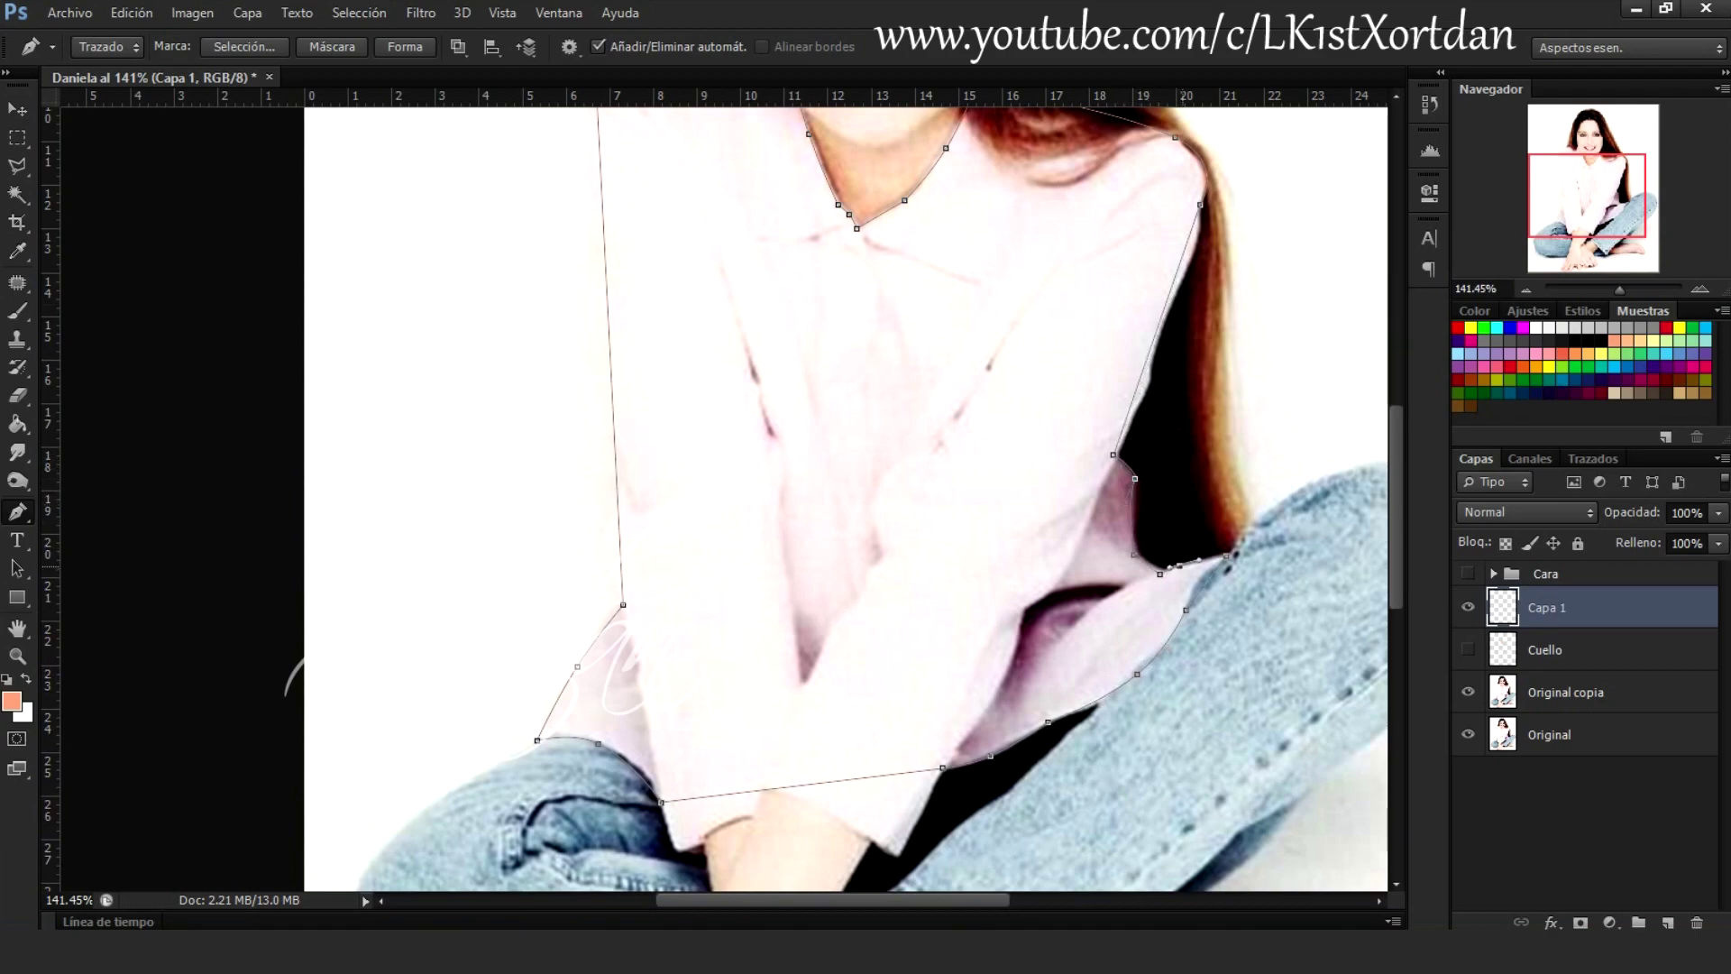
key(ctrl+Return)
Fill the blouse pink on new layer Capa 2 and add a light stroke along its edge
key(ctrl+0)
key(g)
key(alt+BackSpace)
key(m)
right_click(762, 271)
click(793, 25)
ctrl+click(1502, 606)
key(Return)
key(ctrl+0)
click(1467, 573)
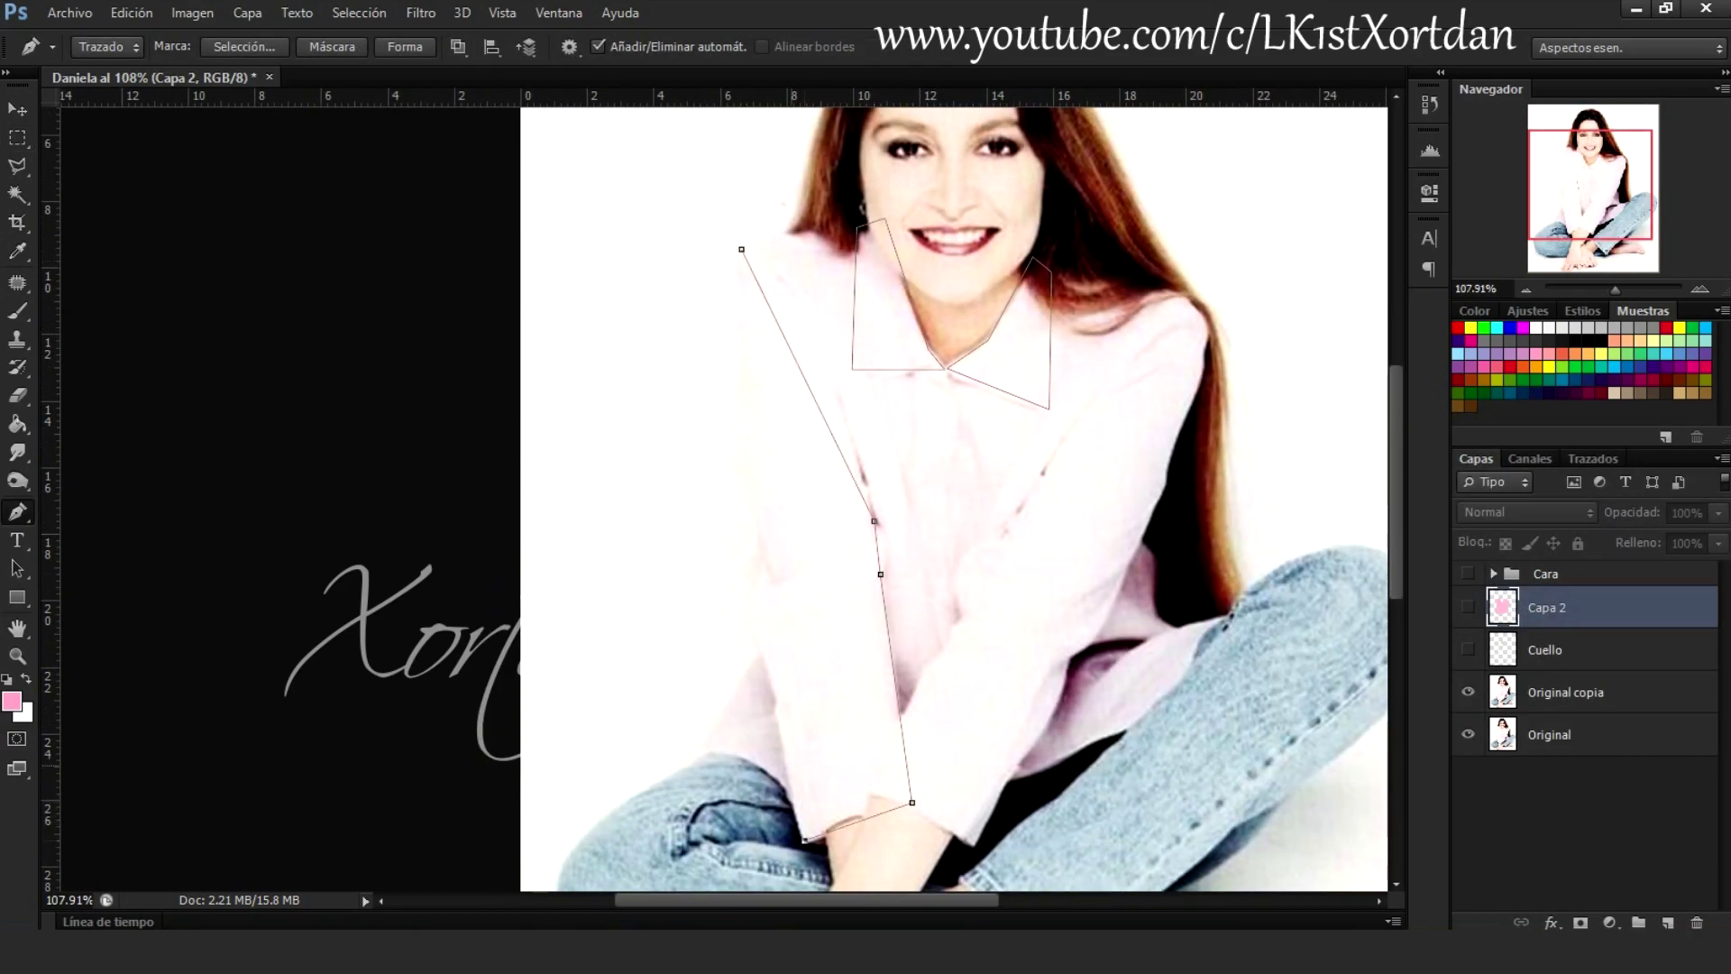
Curve the collar outline's top point, lower edge, right edge and left edges
scroll(699, 550, up, 5)
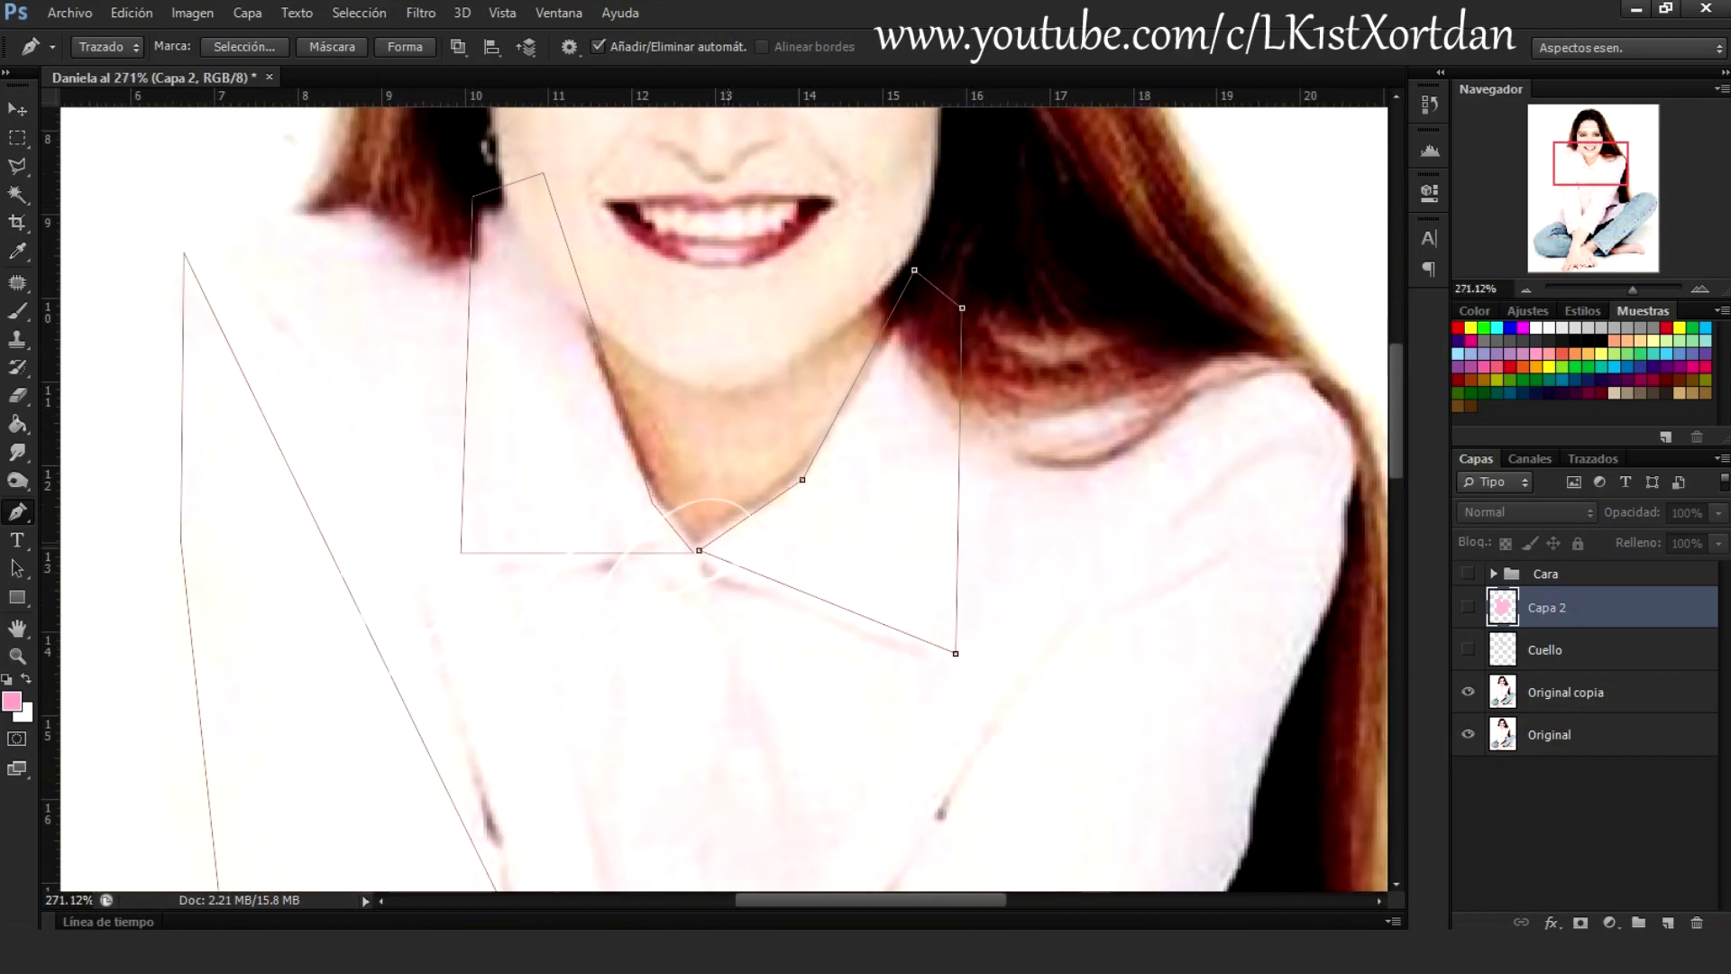
drag(888, 344, 906, 309)
drag(811, 593, 881, 617)
drag(958, 469, 976, 468)
drag(644, 562, 673, 558)
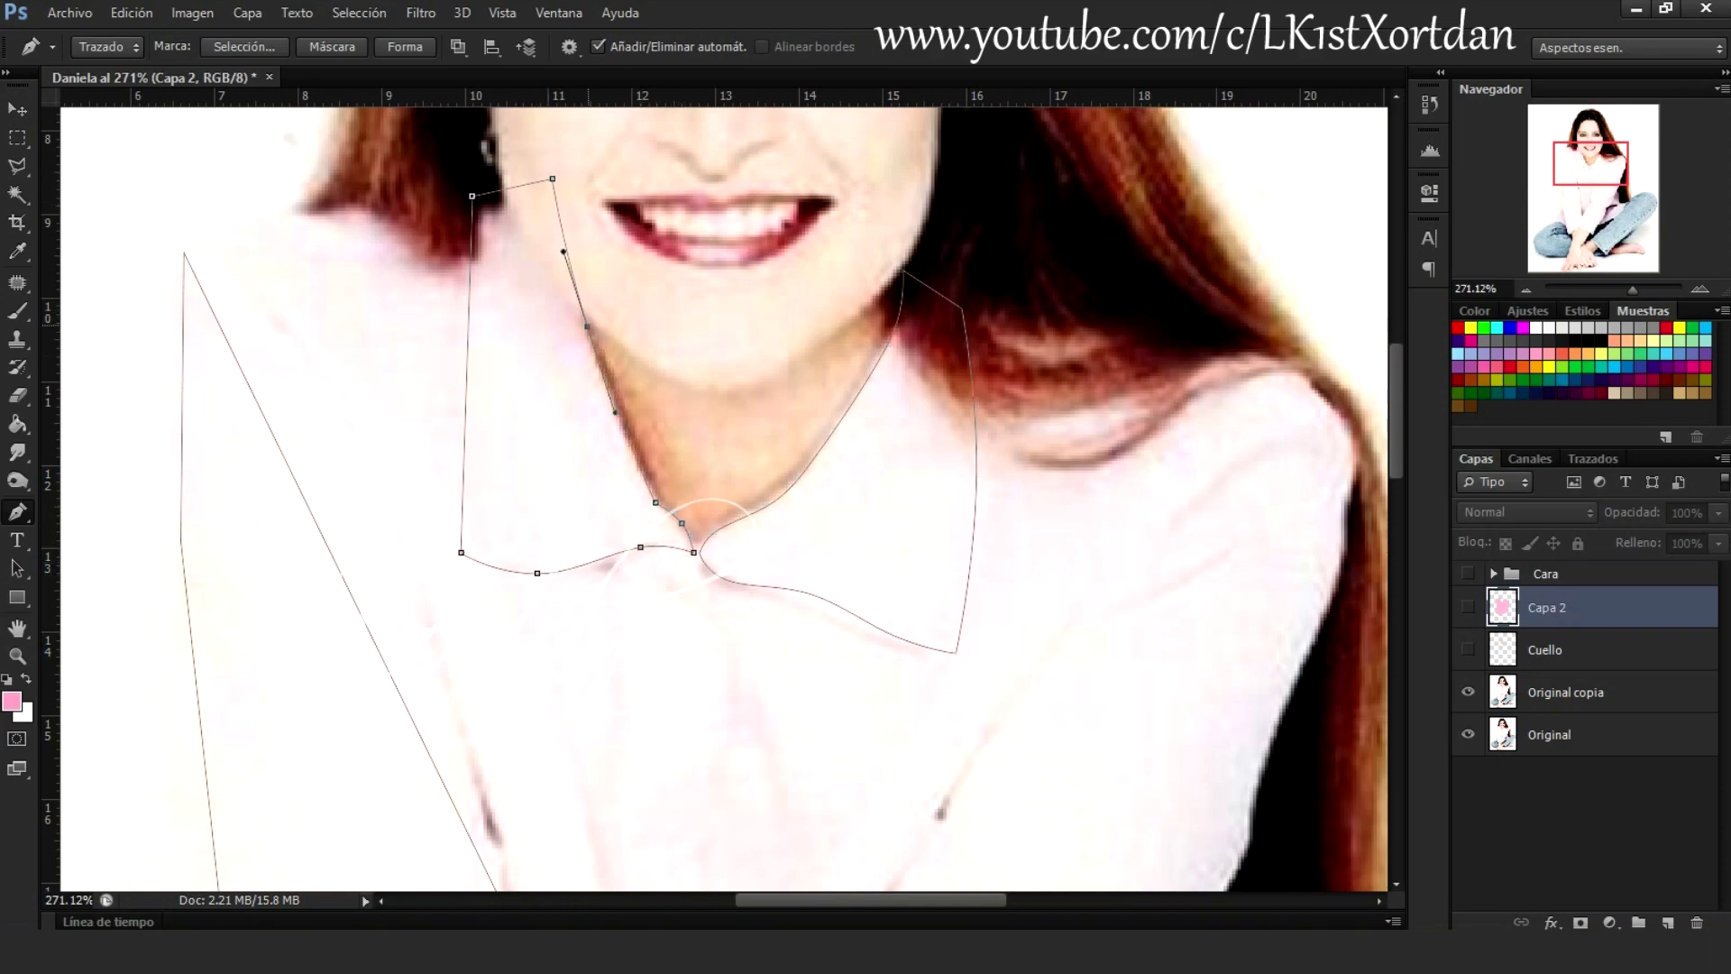
drag(464, 357, 461, 454)
scroll(464, 405, down, 3)
Curve the left arm outline's diagonal and bottom edges and adjust its points
drag(681, 410, 721, 397)
scroll(722, 451, up, 2)
scroll(721, 451, down, 5)
drag(687, 690, 755, 659)
click(523, 442)
scroll(721, 450, up, 3)
click(522, 502)
scroll(722, 451, down, 3)
scroll(883, 496, down, 3)
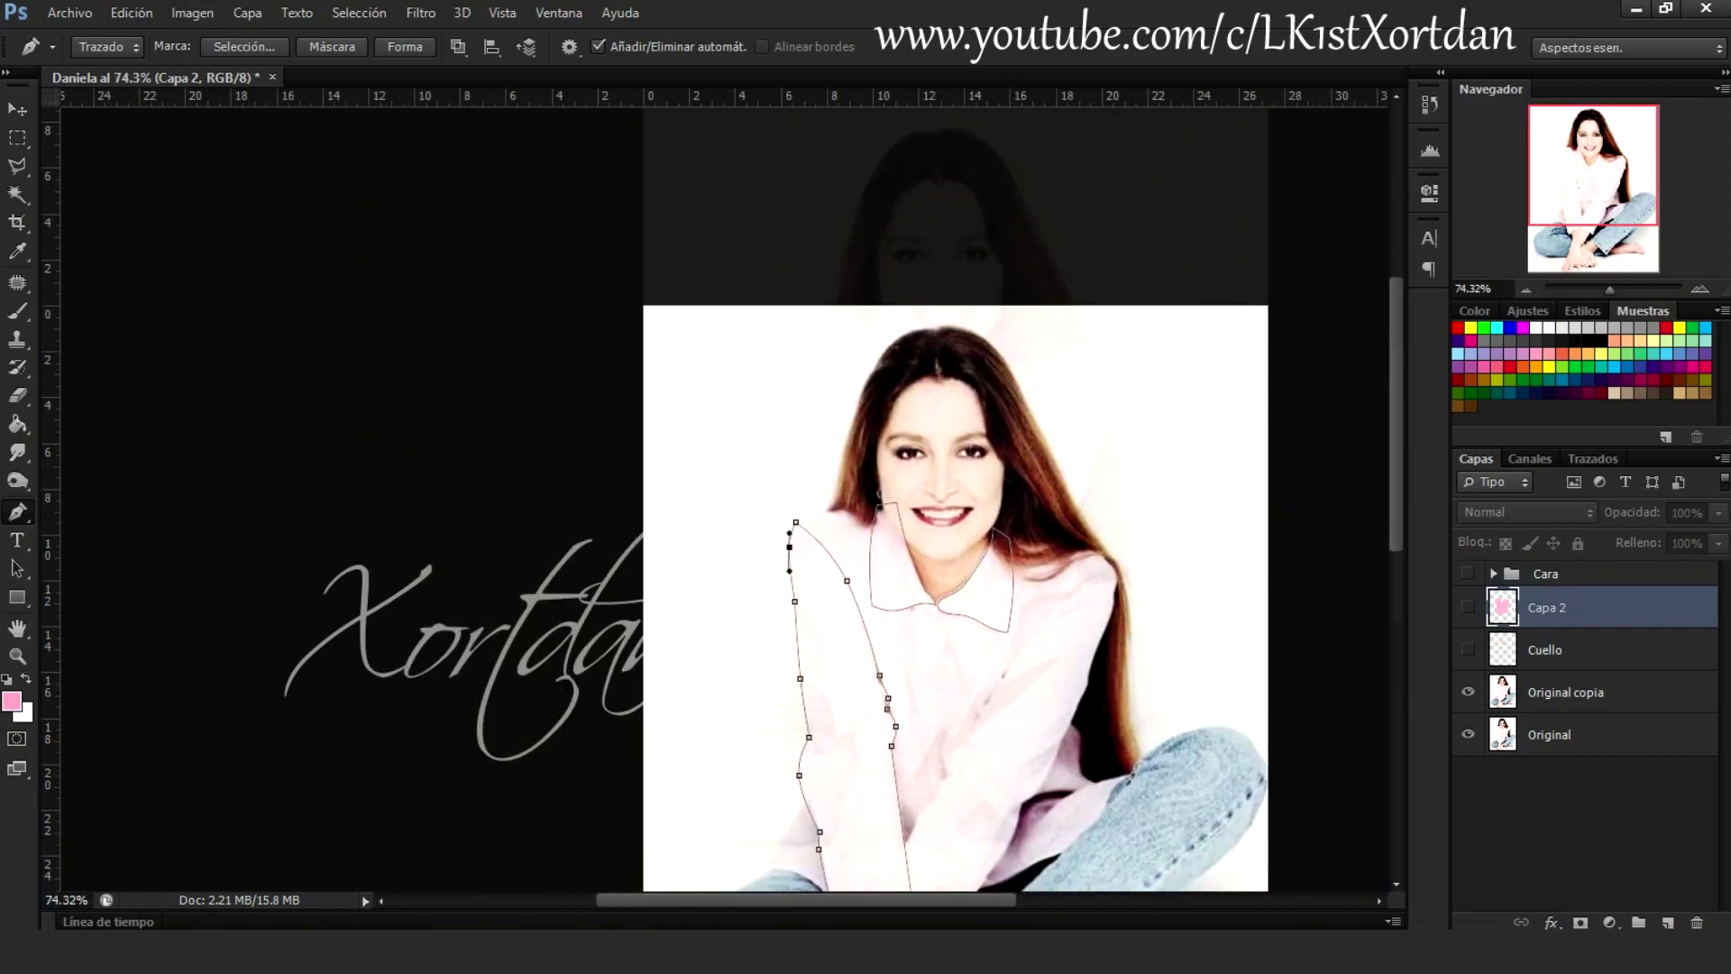
Load the collar-and-arm outline as a selection on new layer Capa 3 and begin the sleeve cuff outline
key(ctrl+Return)
key(ctrl+shift+alt+n)
click(1467, 650)
key(g)
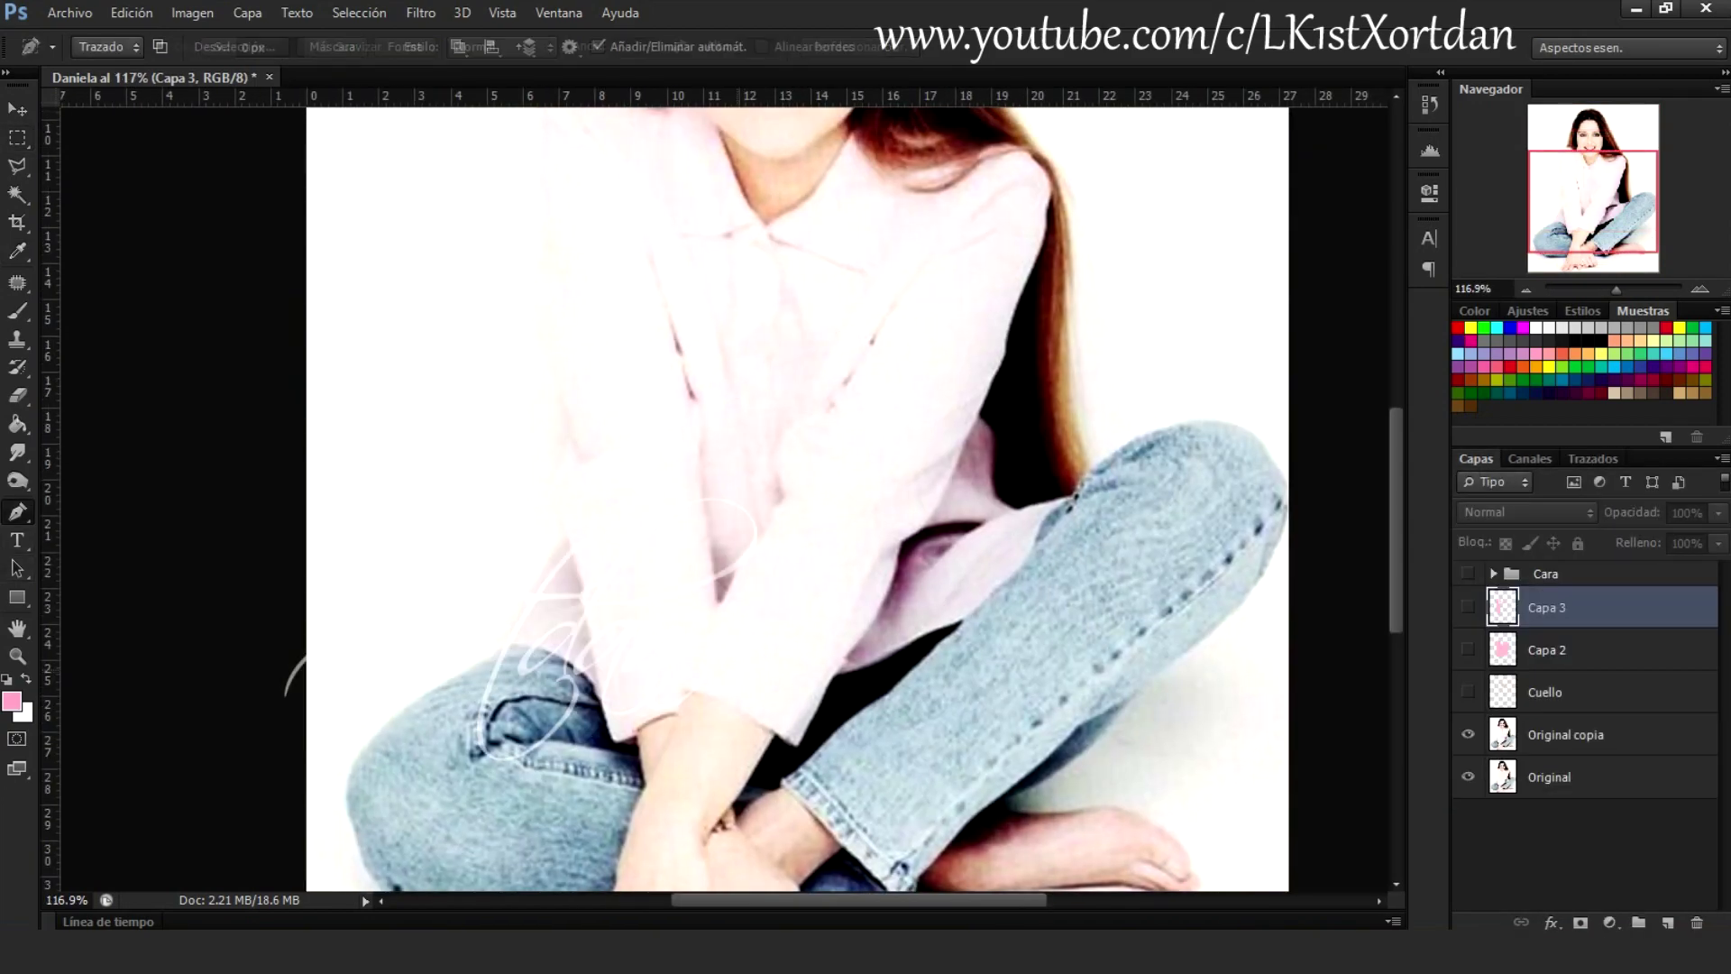
click(679, 689)
click(797, 744)
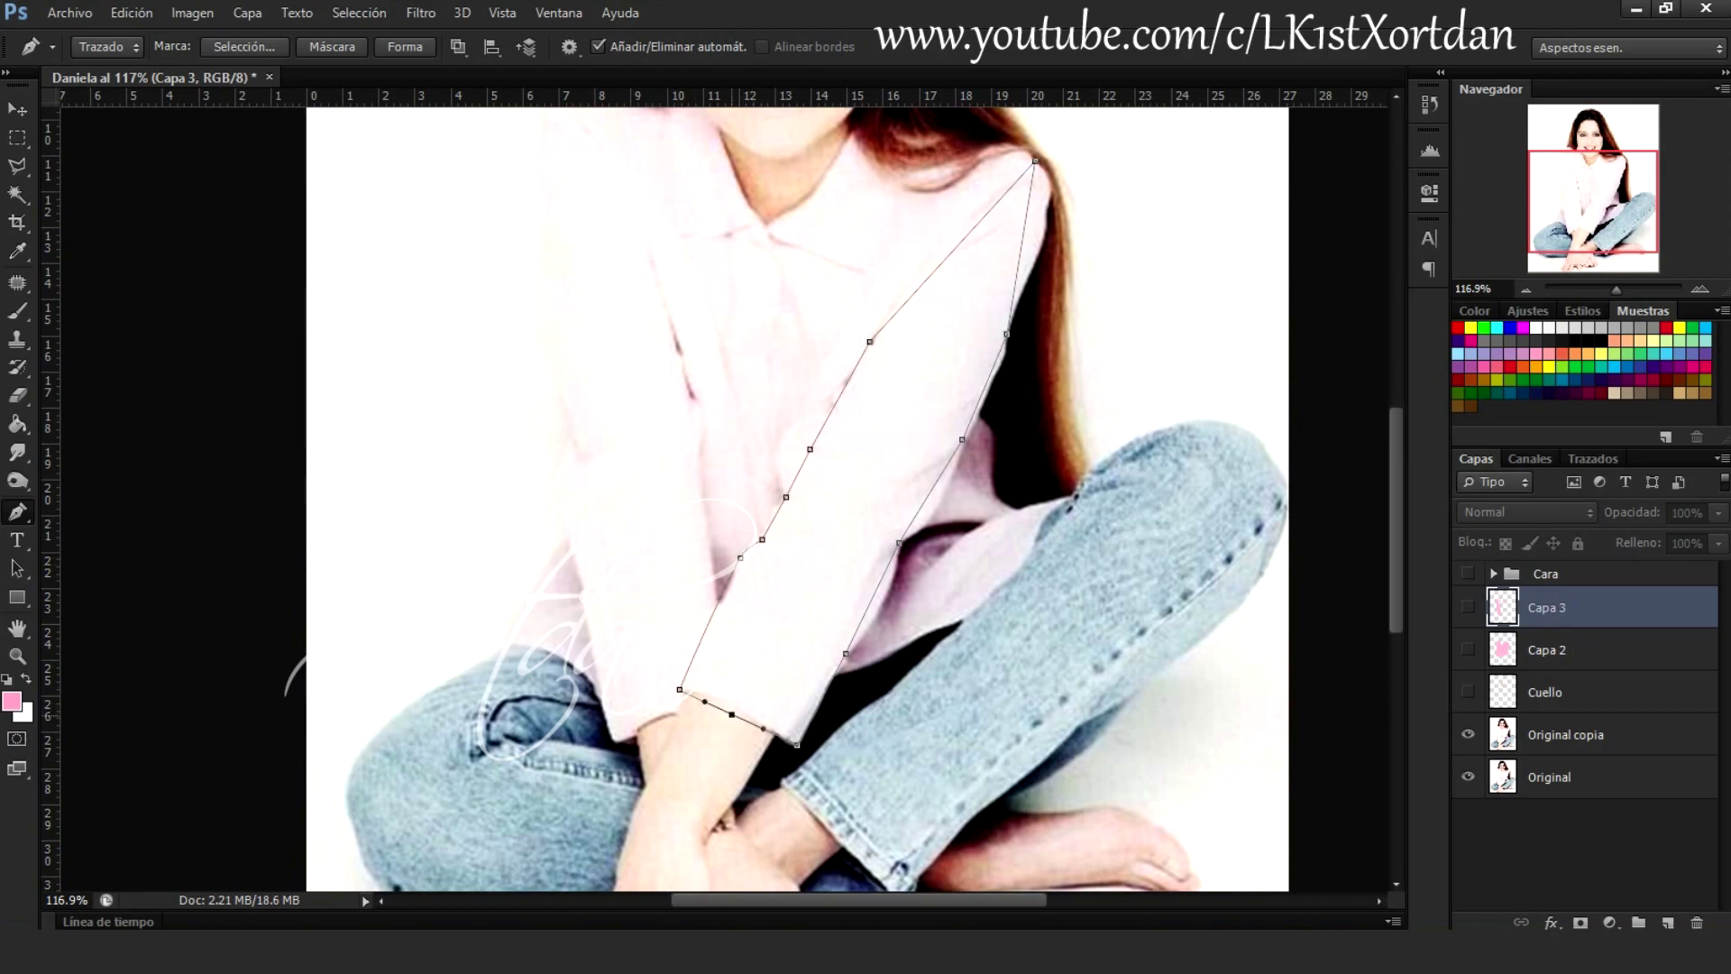
Select the sleeve outline, add layer Capa 4, and save the sleeve path as 'Manga izquierda'
key(ctrl+Return)
click(1468, 607)
key(g)
click(1668, 922)
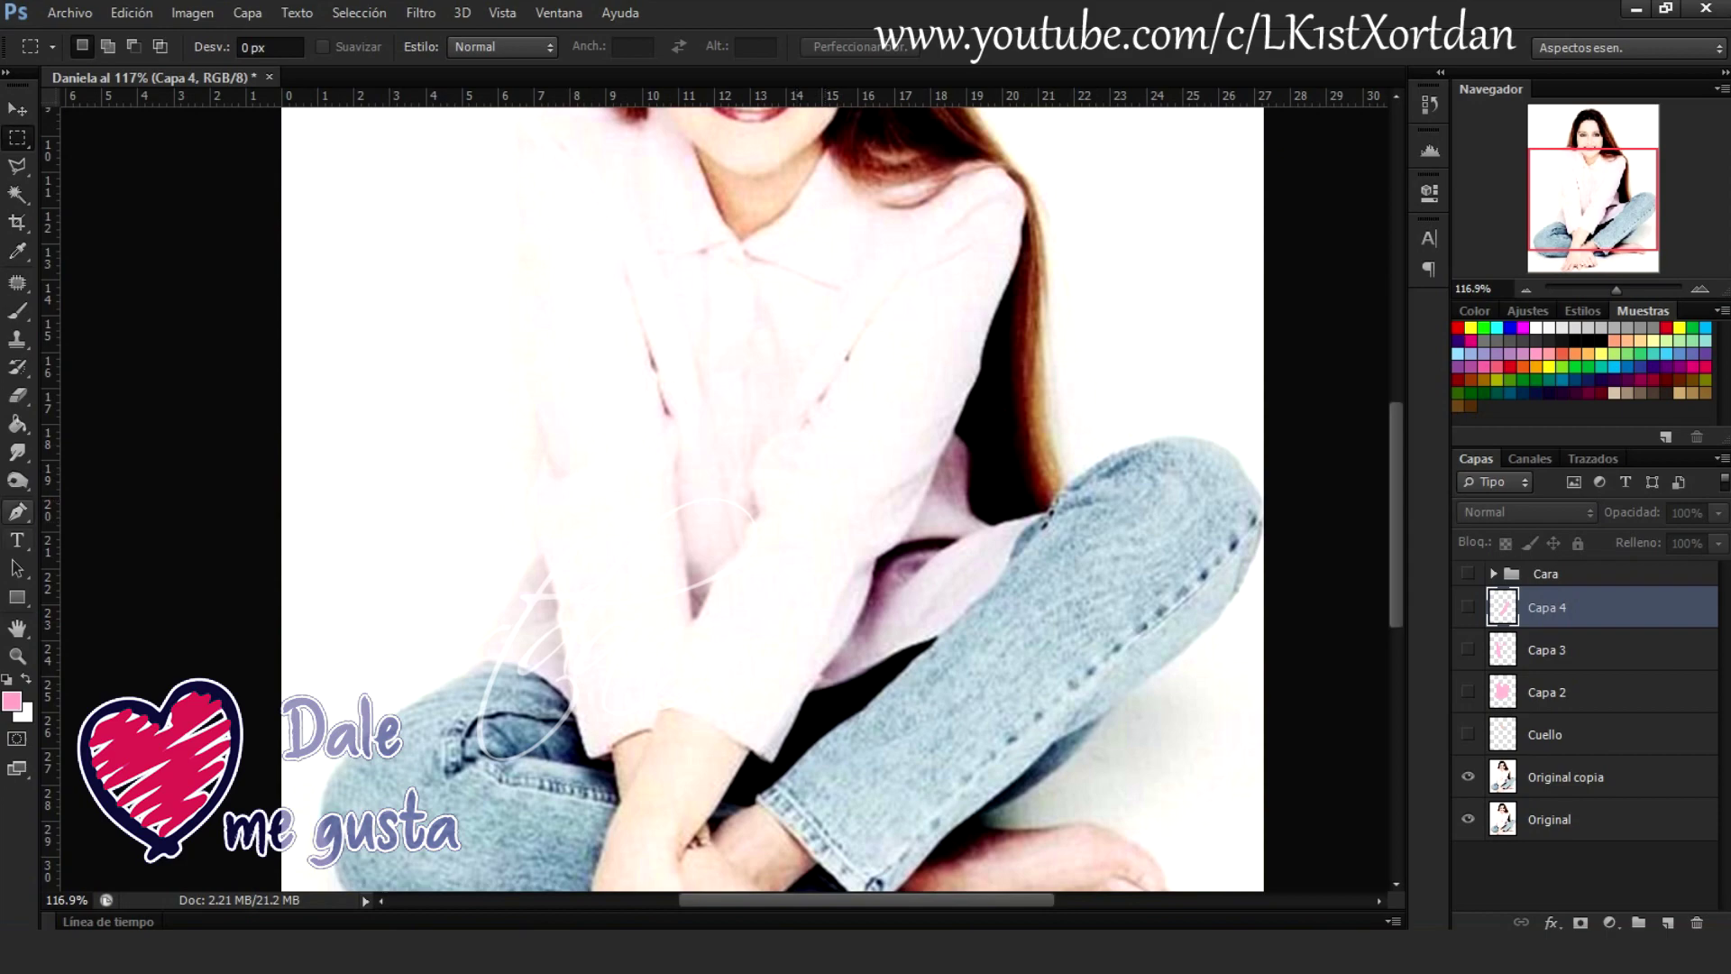
text(Manga izquierda)
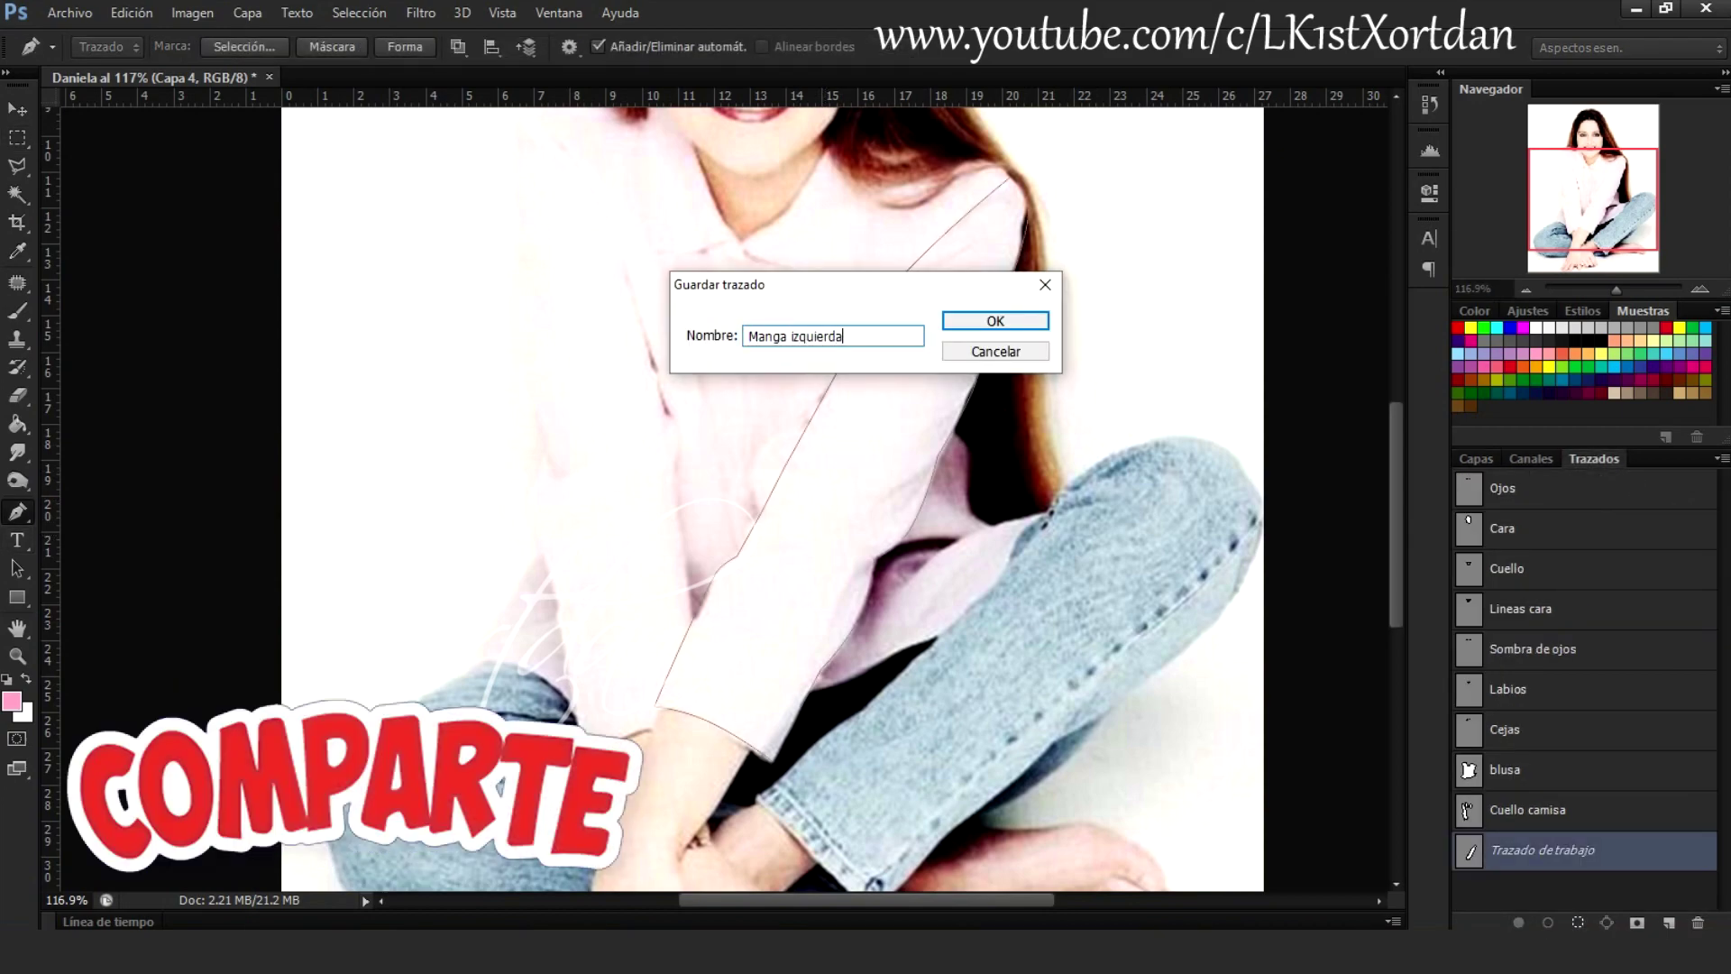
key(Return)
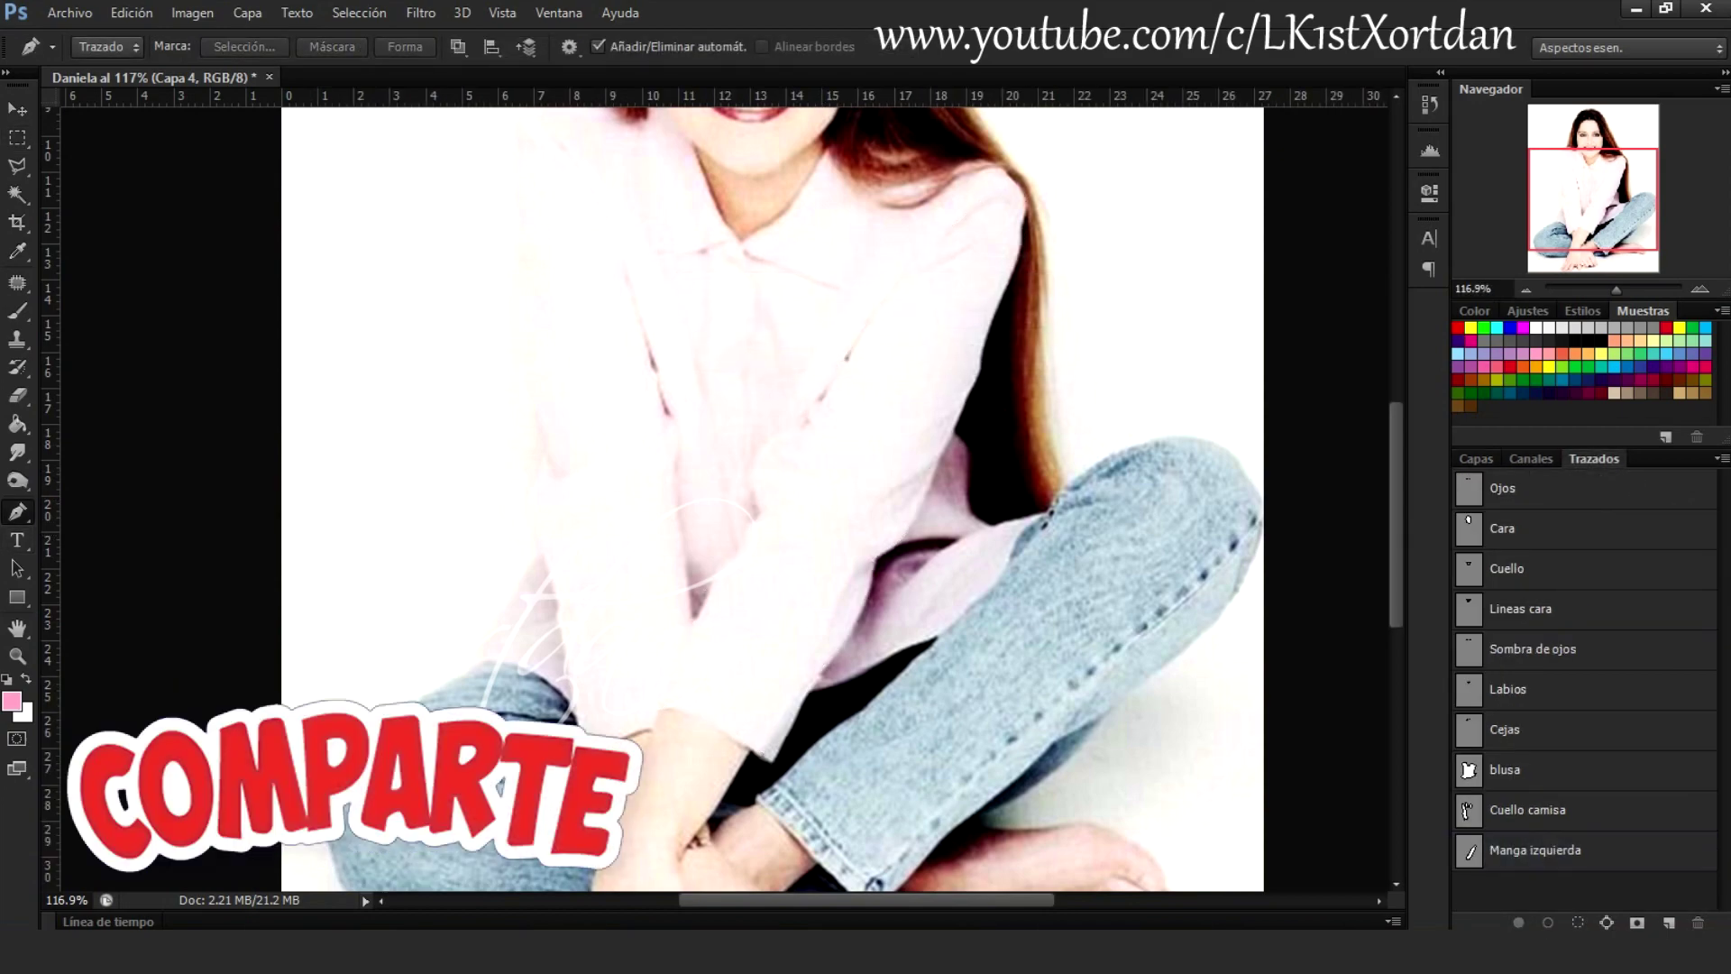
Draw a straight fold line, a triangular fold, and a curved fold under the right arm
click(734, 518)
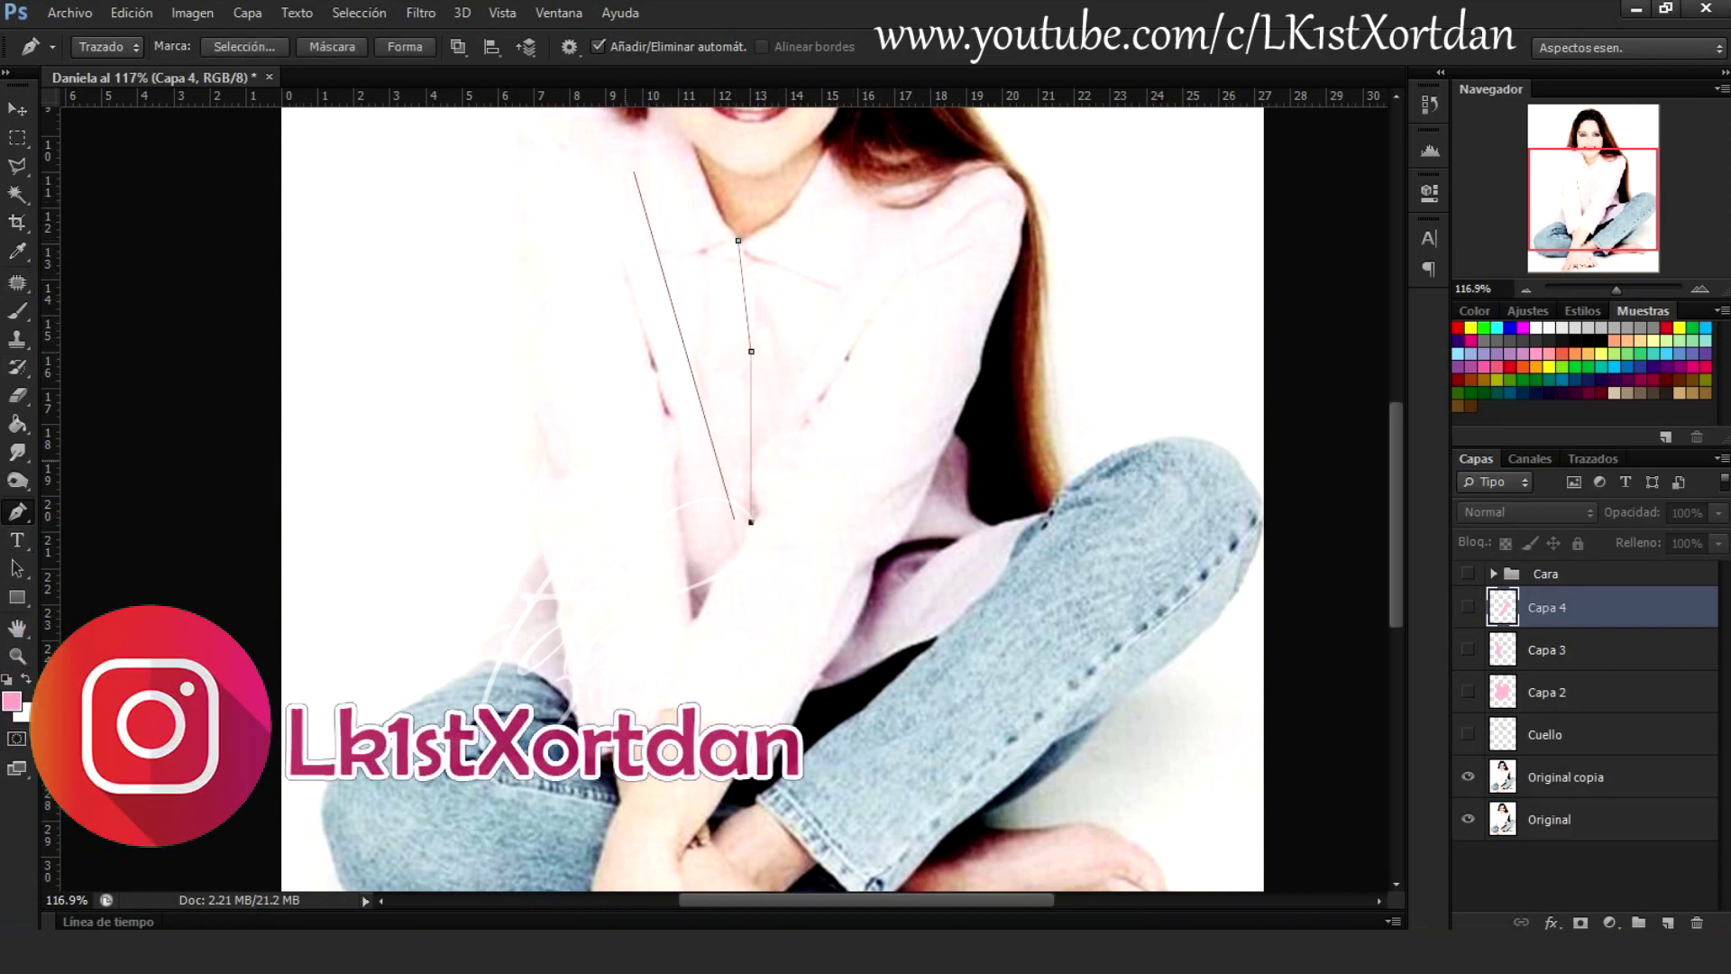
click(549, 451)
click(552, 481)
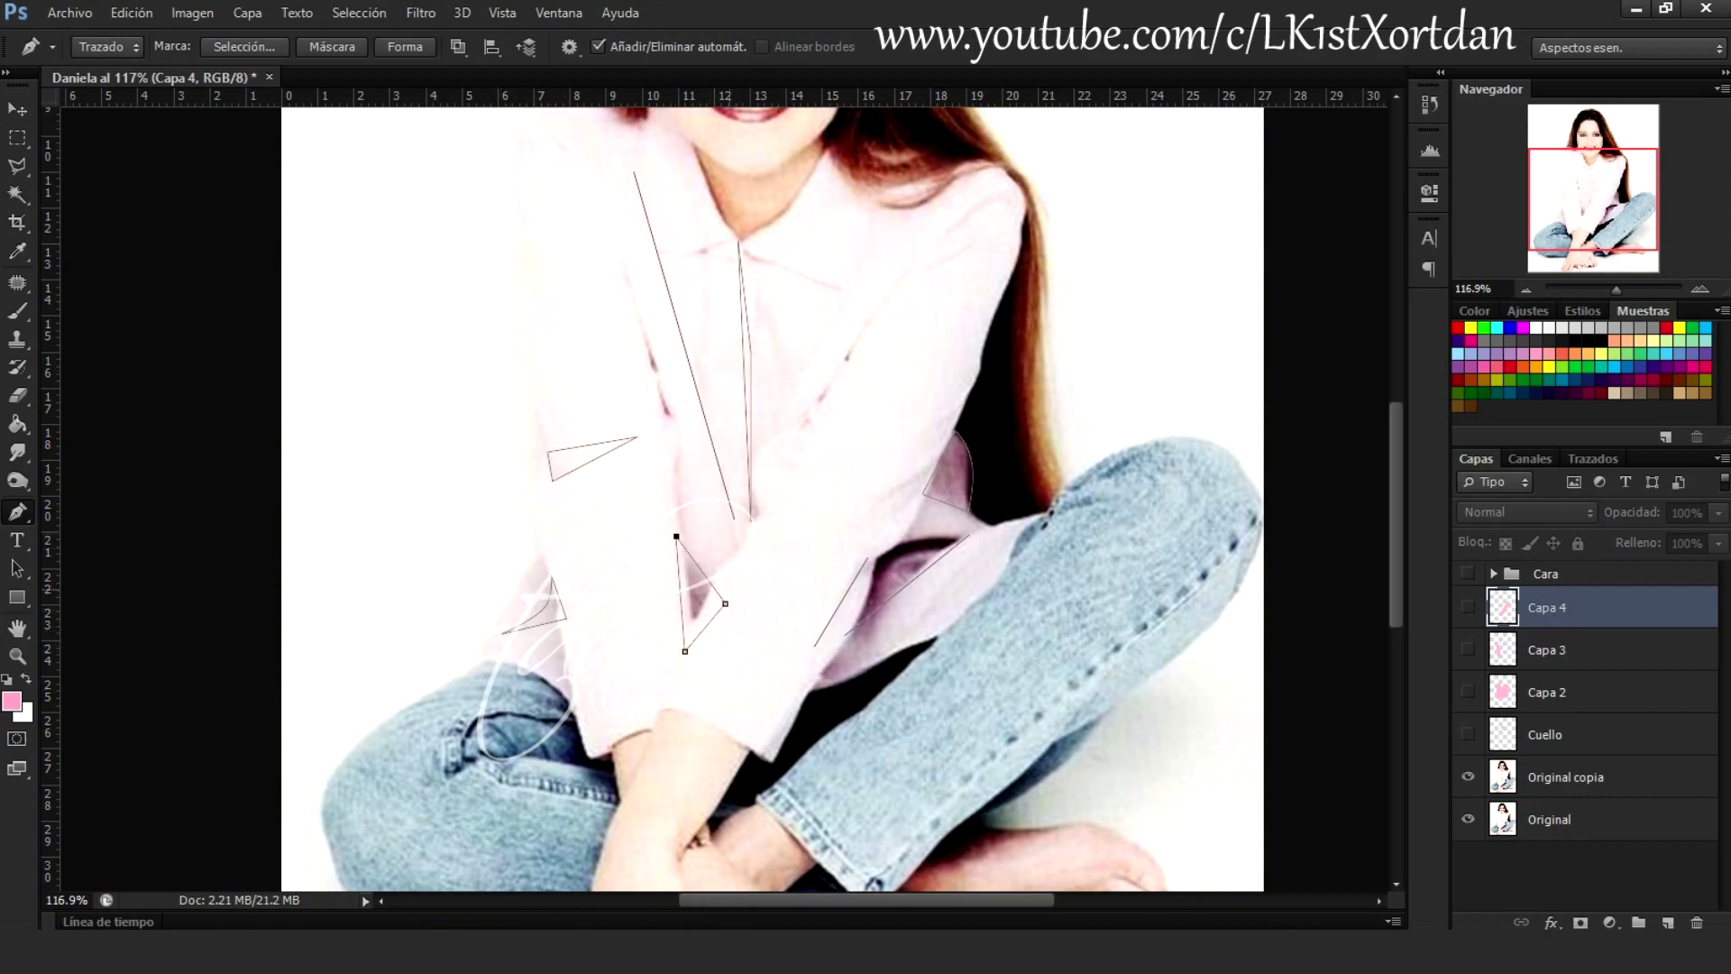
scroll(702, 626, up, 2)
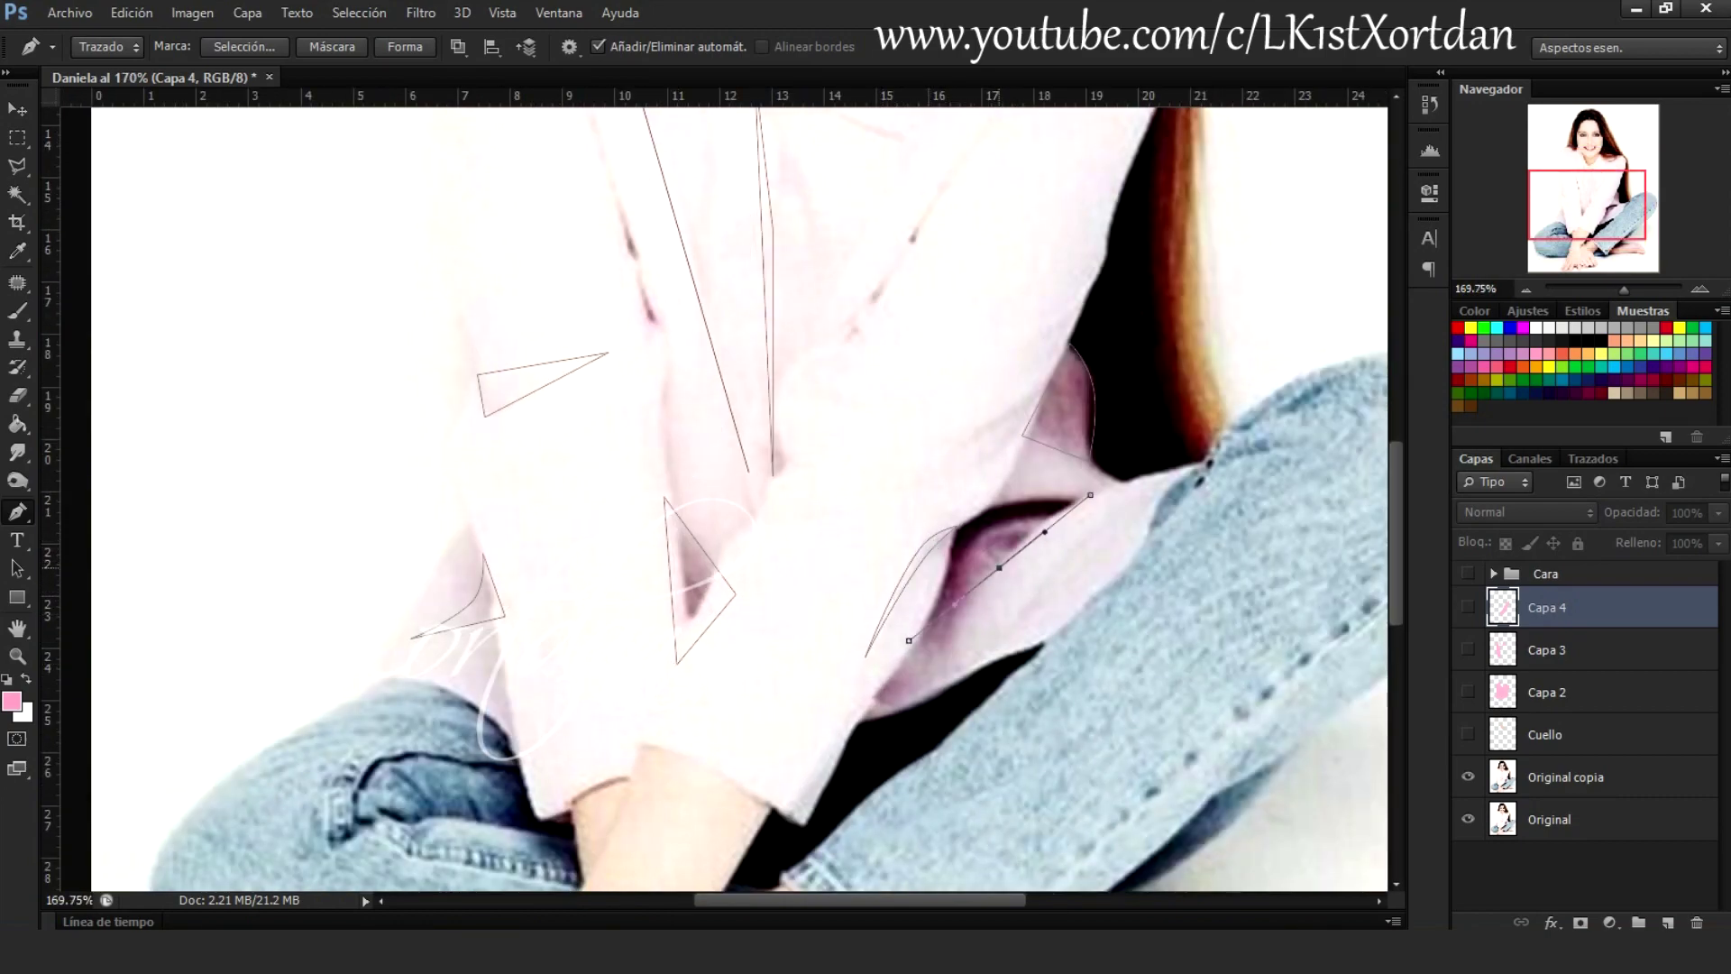
drag(999, 568, 1001, 561)
Reshape the placket and shoulder fold lines and save the path as 'Linea de ropa'
drag(544, 383, 514, 518)
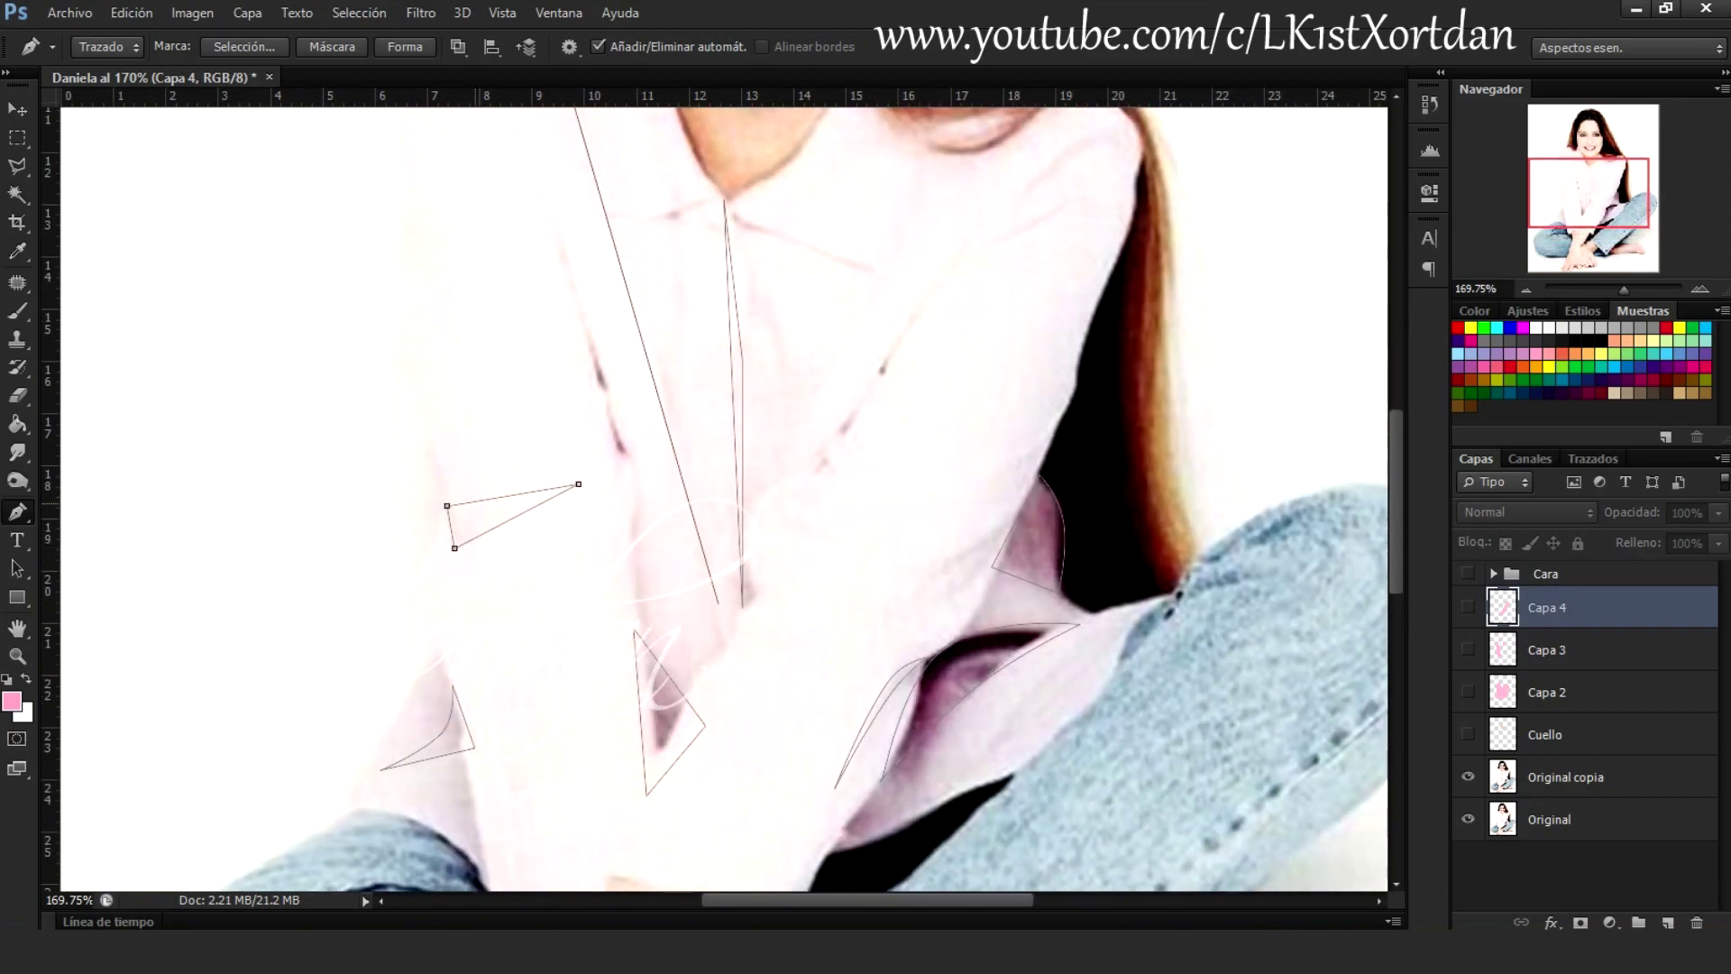
drag(743, 386, 736, 386)
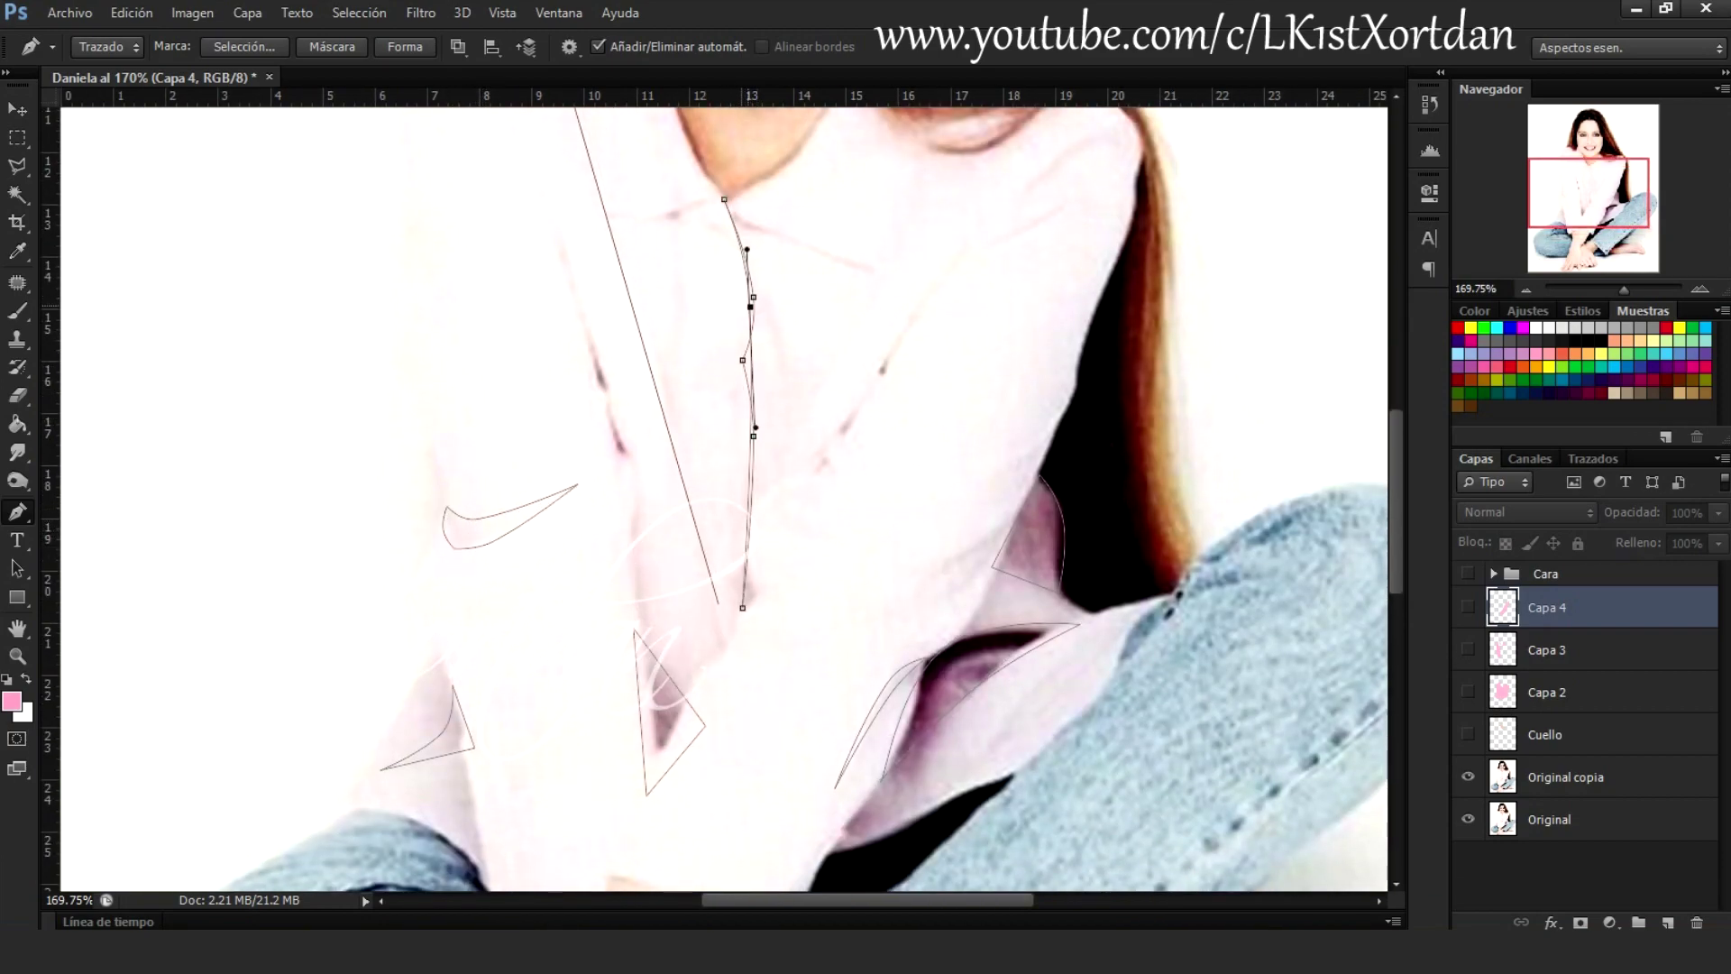
scroll(744, 406, up, 4)
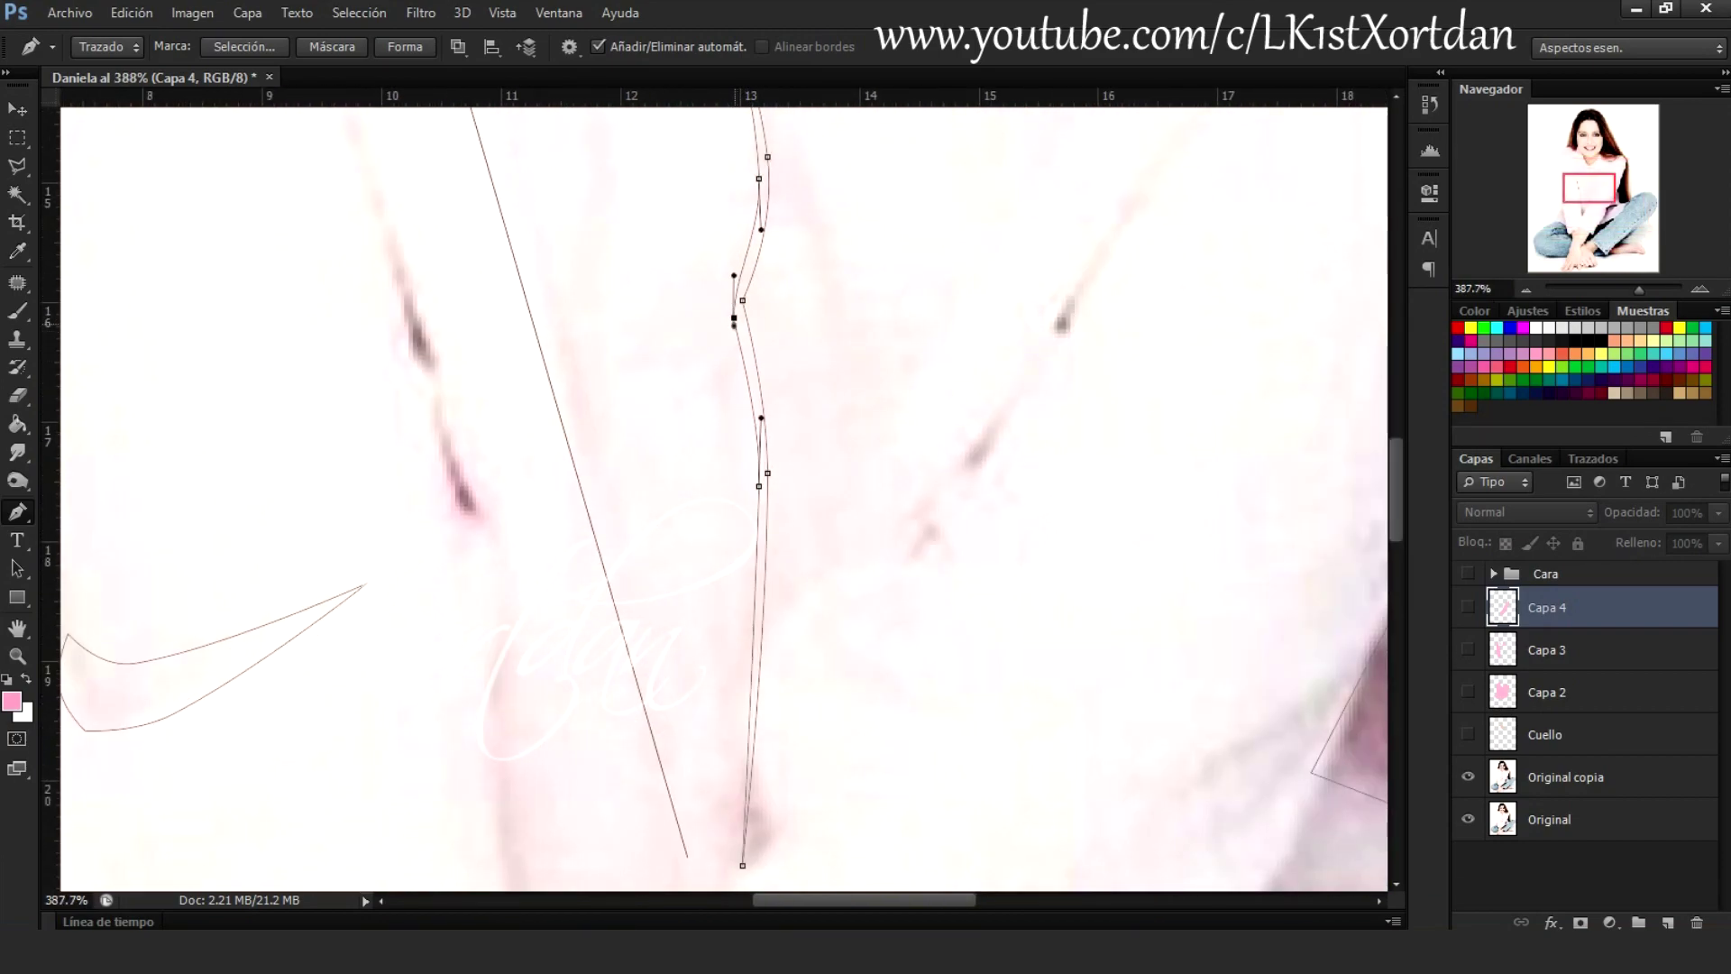
scroll(731, 469, down, 5)
drag(659, 406, 667, 408)
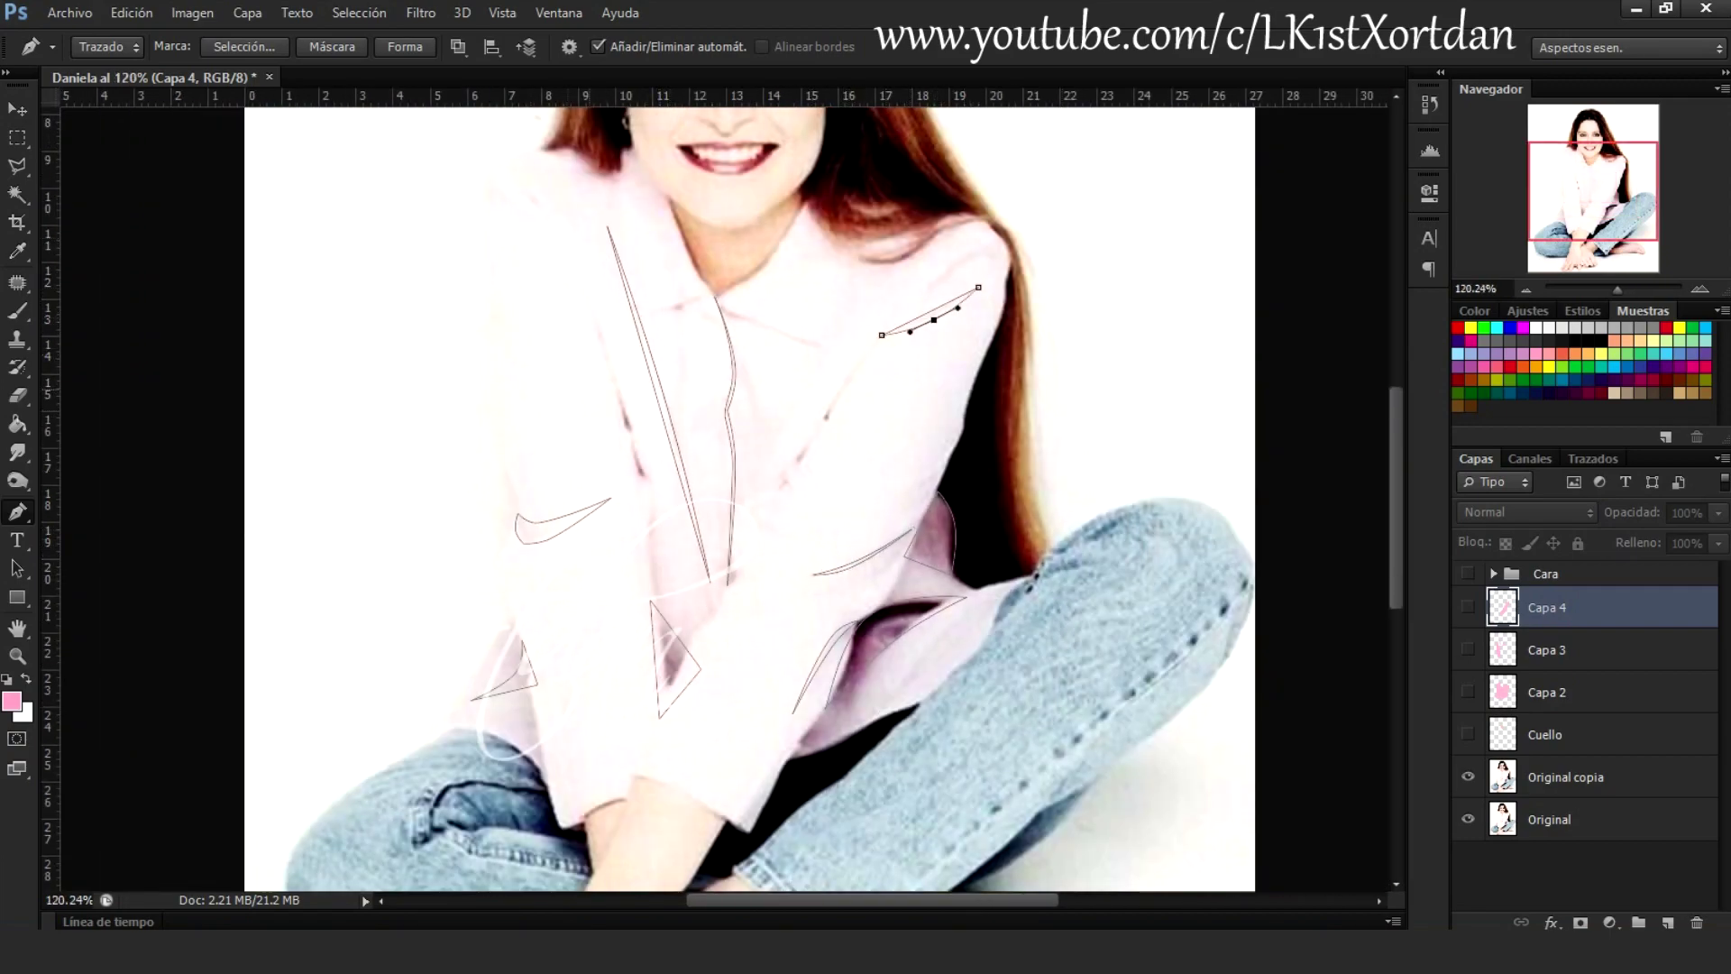
scroll(748, 496, down, 3)
click(1593, 458)
double_click(1542, 890)
text(Linea de ropa)
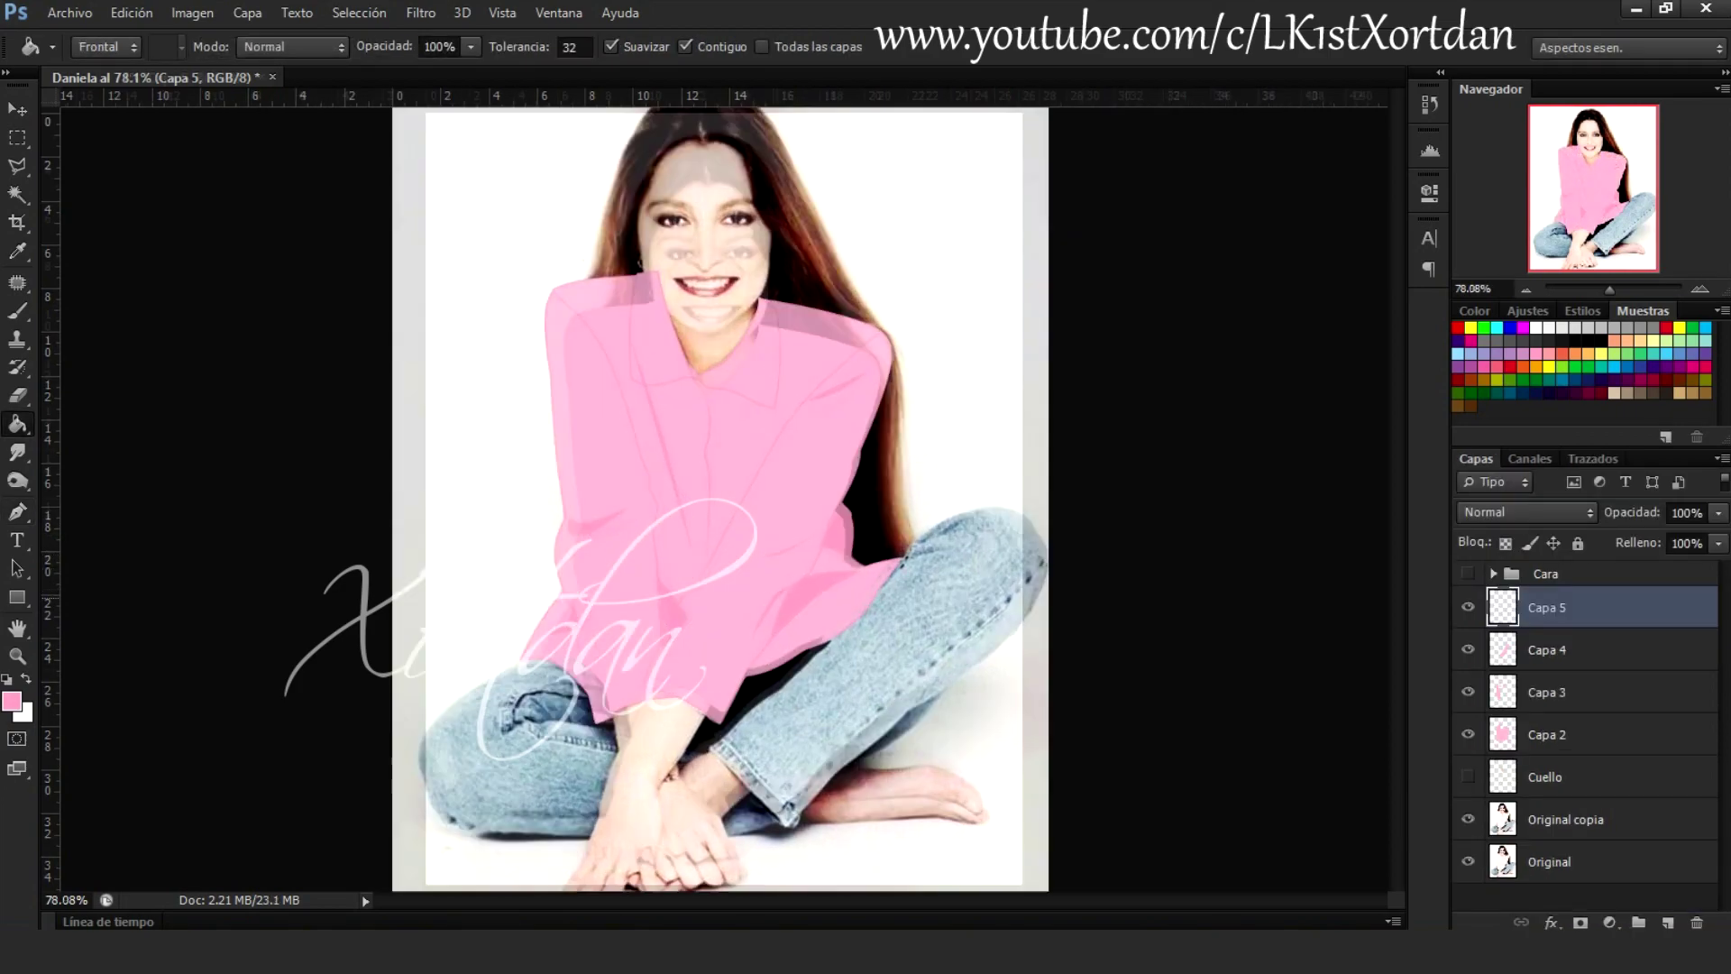
text(e)
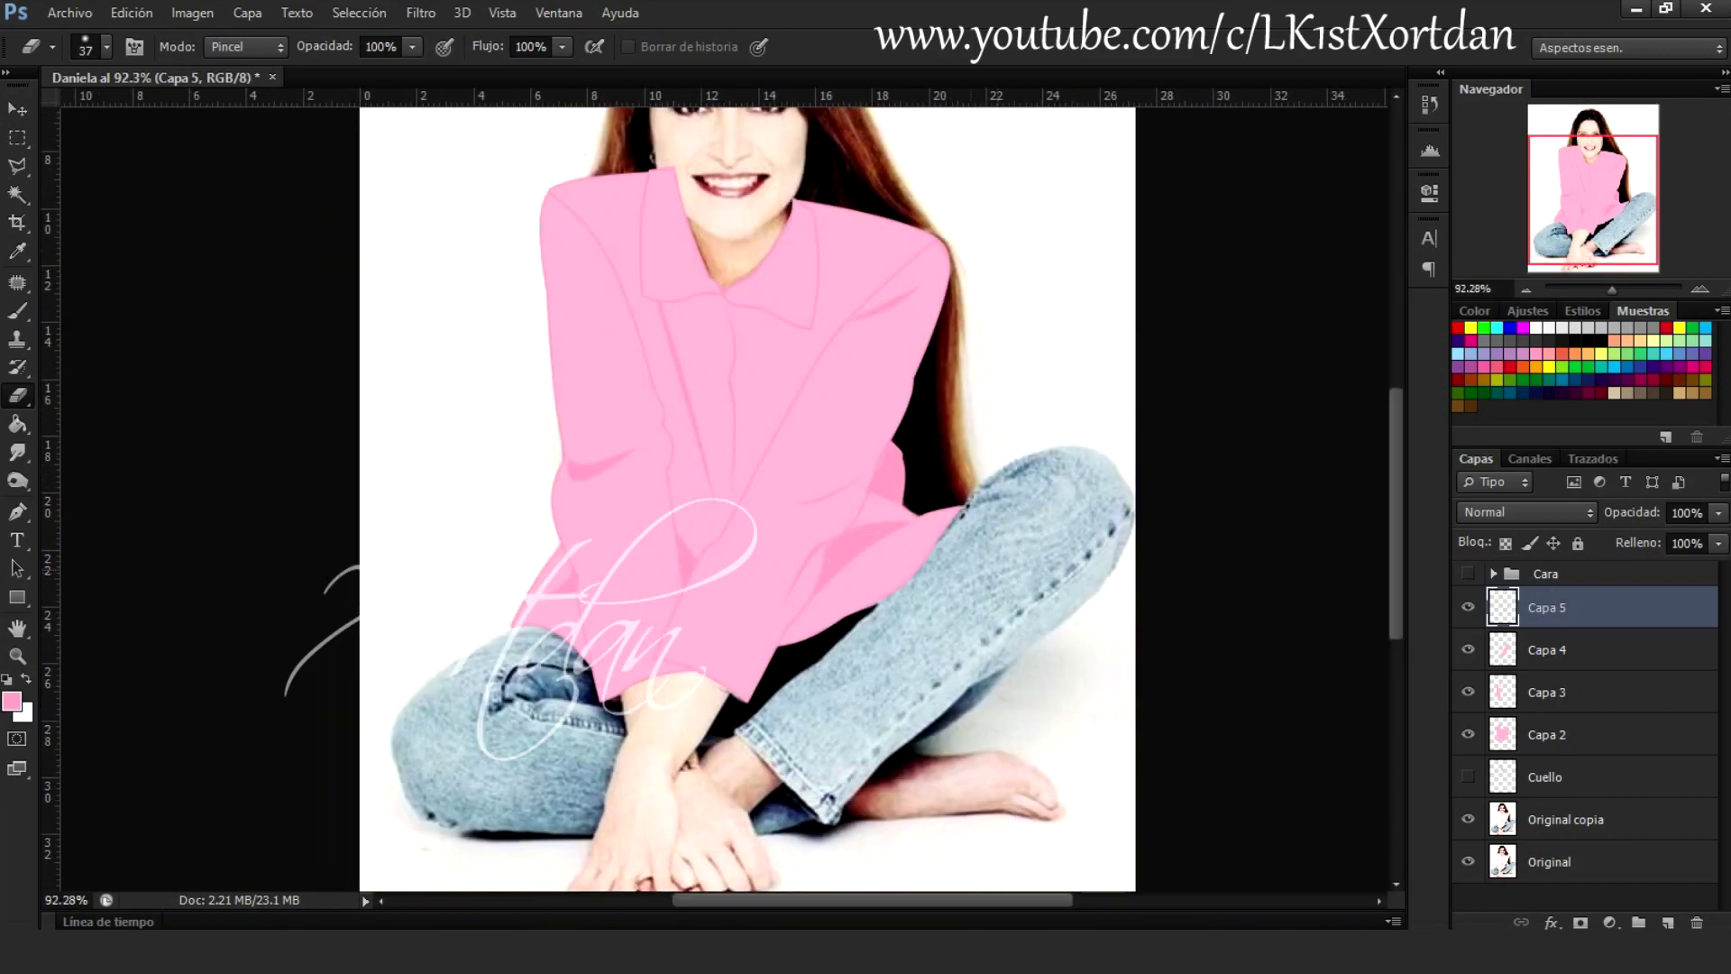
Merge the pink blouse layers into one layer named Blusa
key(ctrl+e)
text(Blusa)
key(Return)
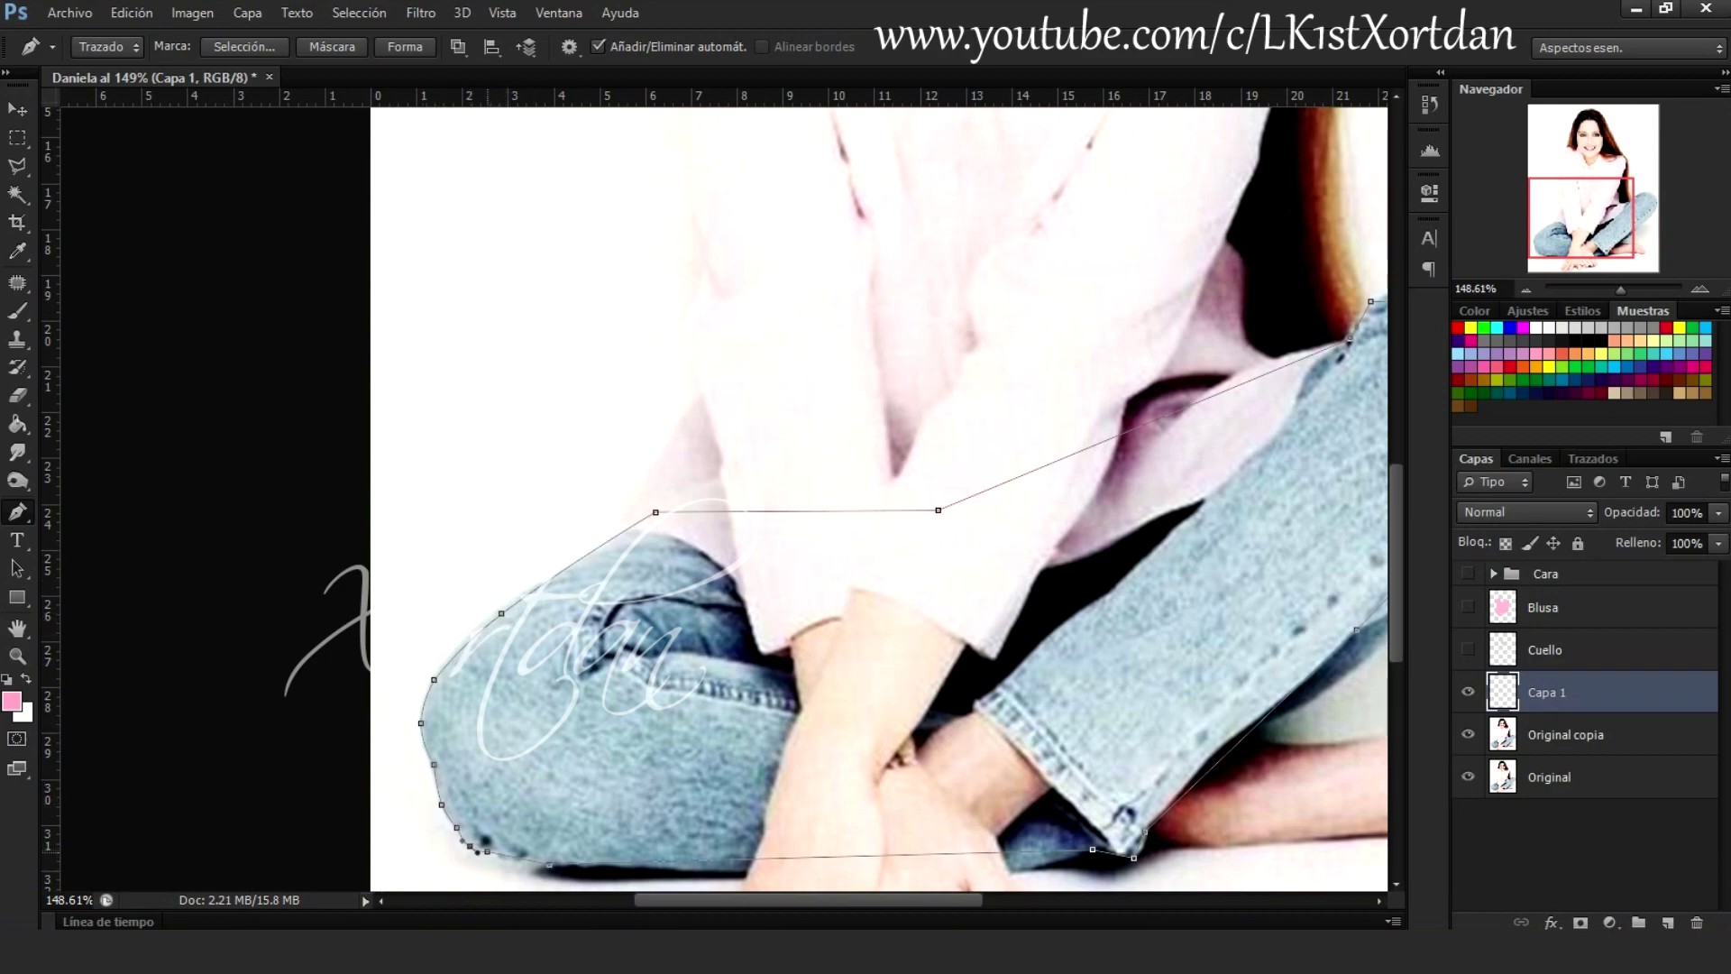
Finish curving the bottom of the jeans outline and rename its layer Jeans
drag(837, 856, 837, 871)
scroll(1149, 807, down, 3)
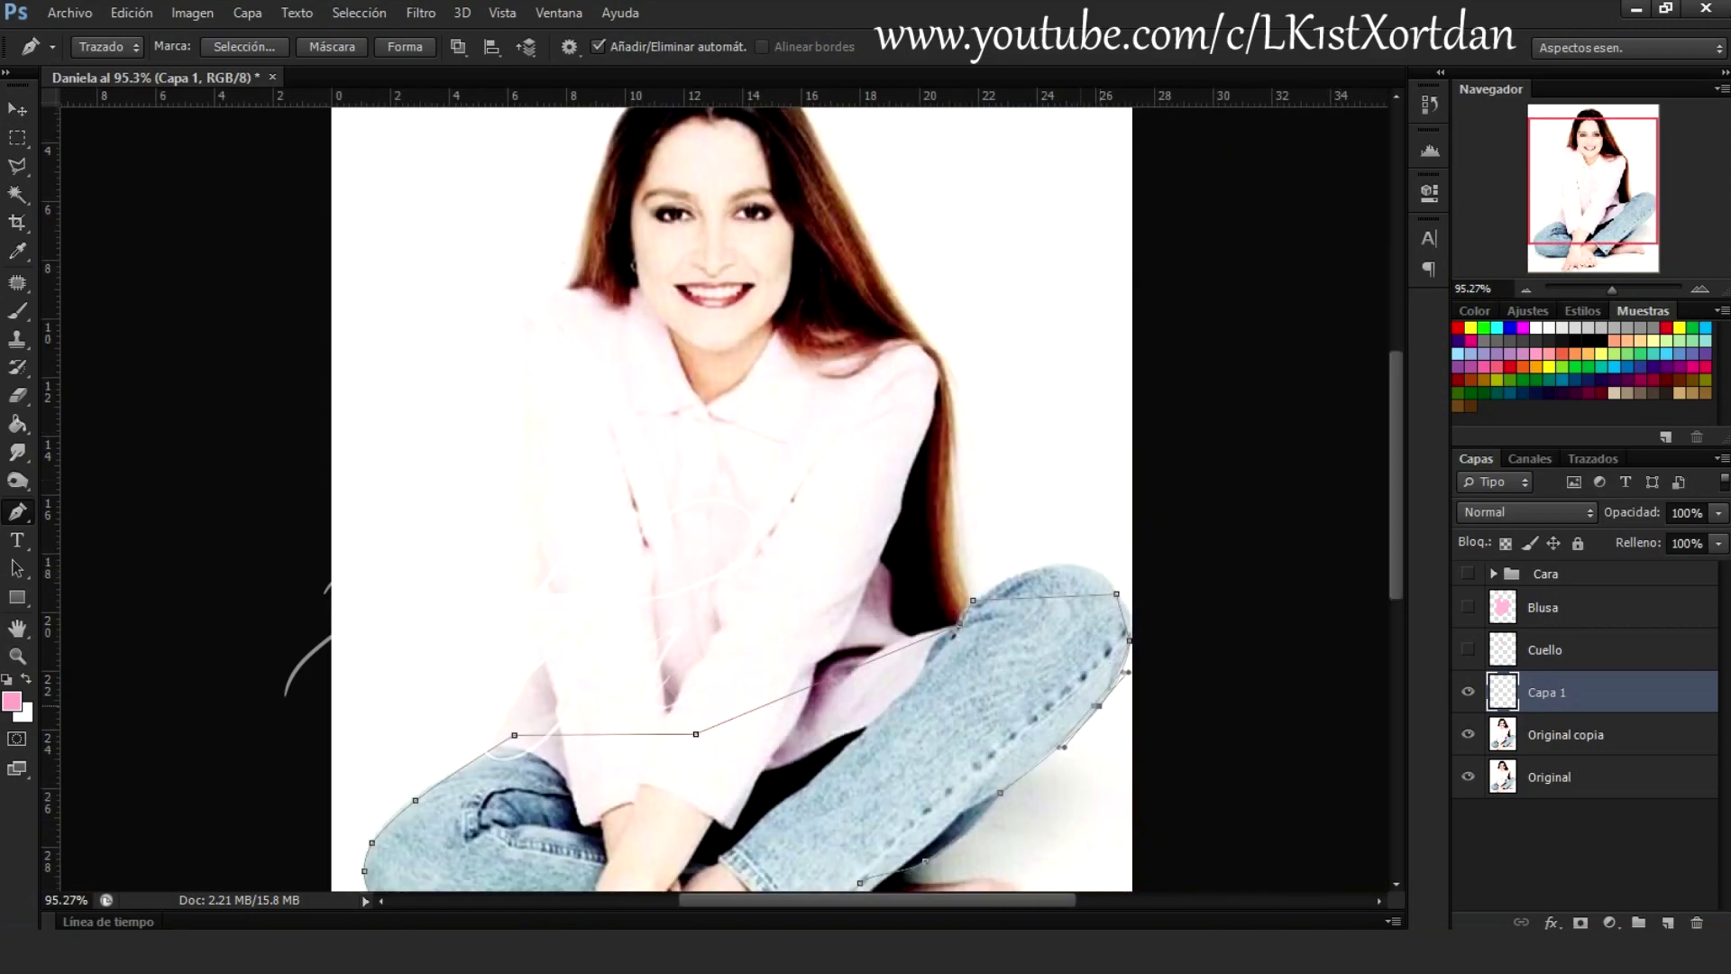
scroll(1172, 577, up, 2)
scroll(1111, 163, down, 2)
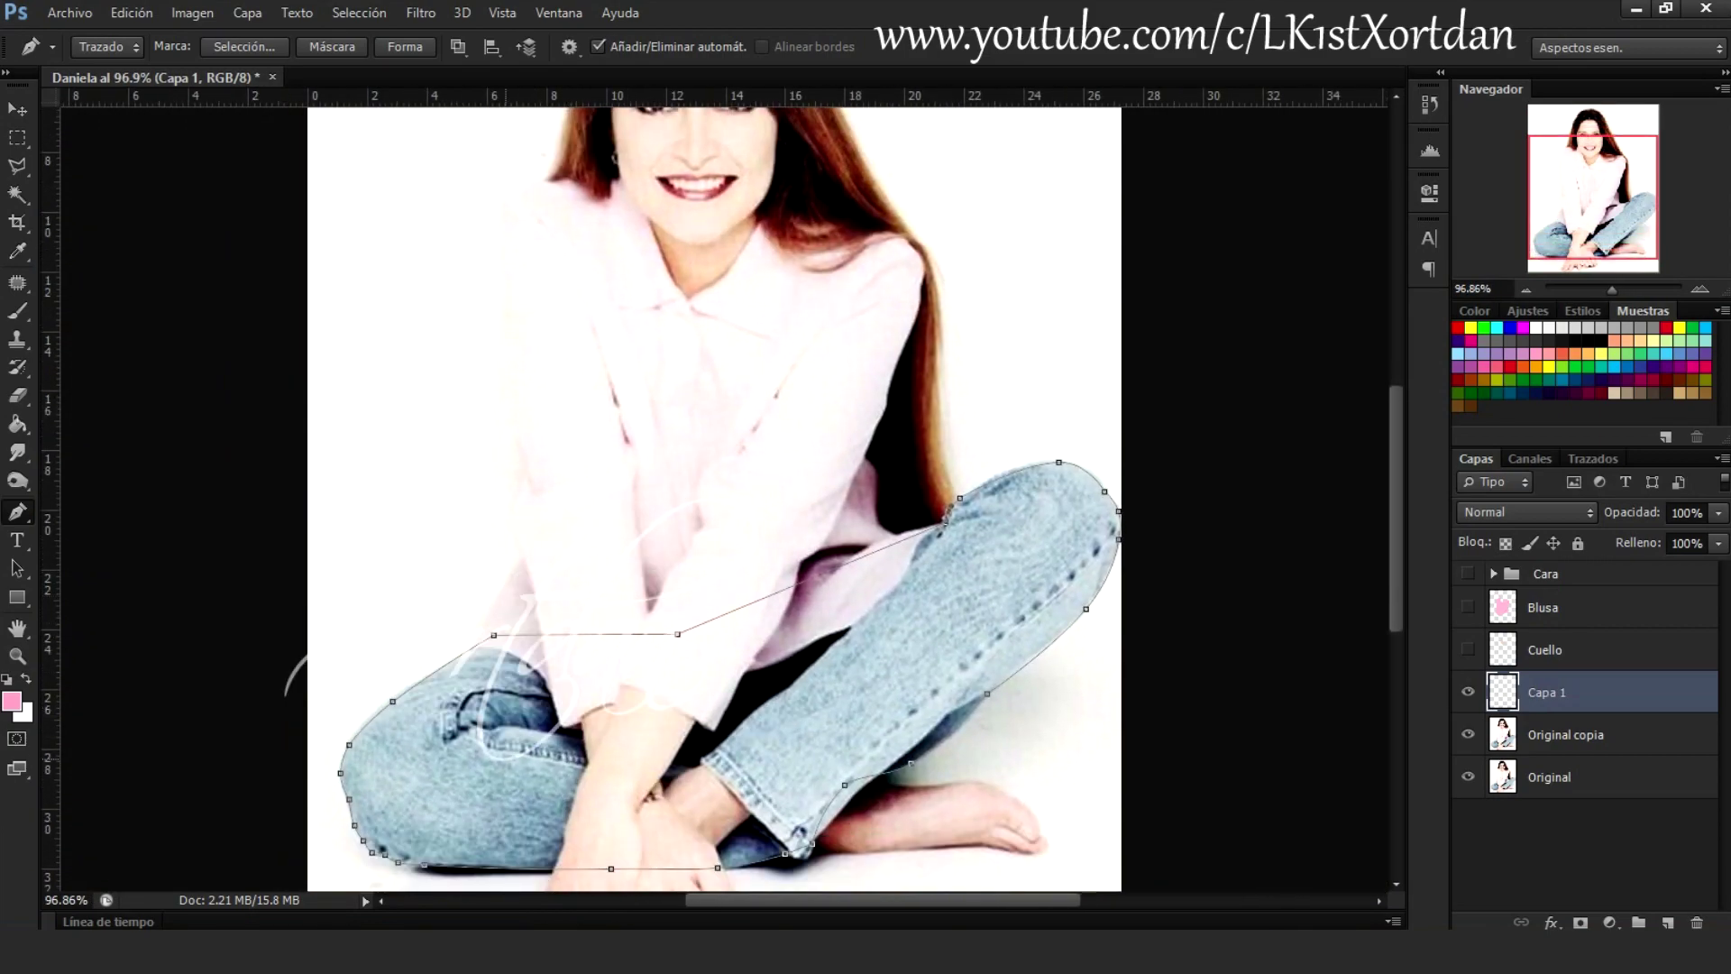
double_click(1547, 692)
text(Jeans)
Save the work path as 'Jeans' and turn it into the active jeans selection
click(1594, 458)
double_click(1532, 893)
text(Jeans)
key(Return)
click(1476, 458)
key(ctrl+d)
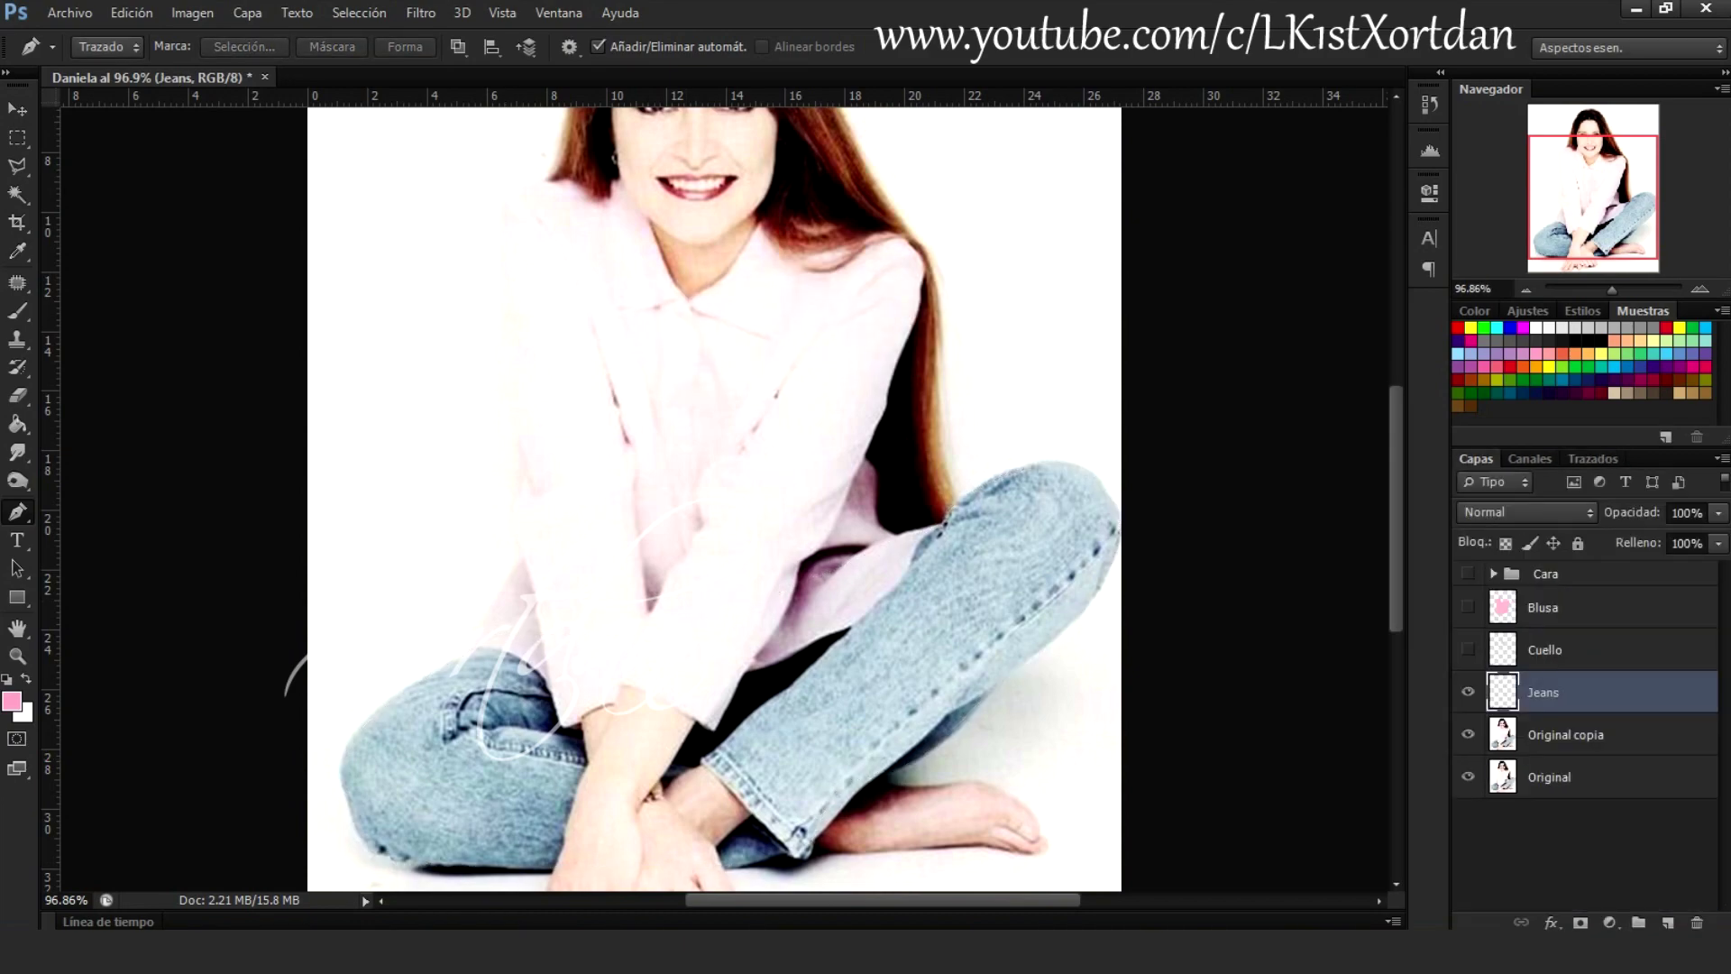
key(ctrl+minus)
key(ctrl+shift+d)
Fill the Jeans area with light blue and apply a first motion blur
key(g)
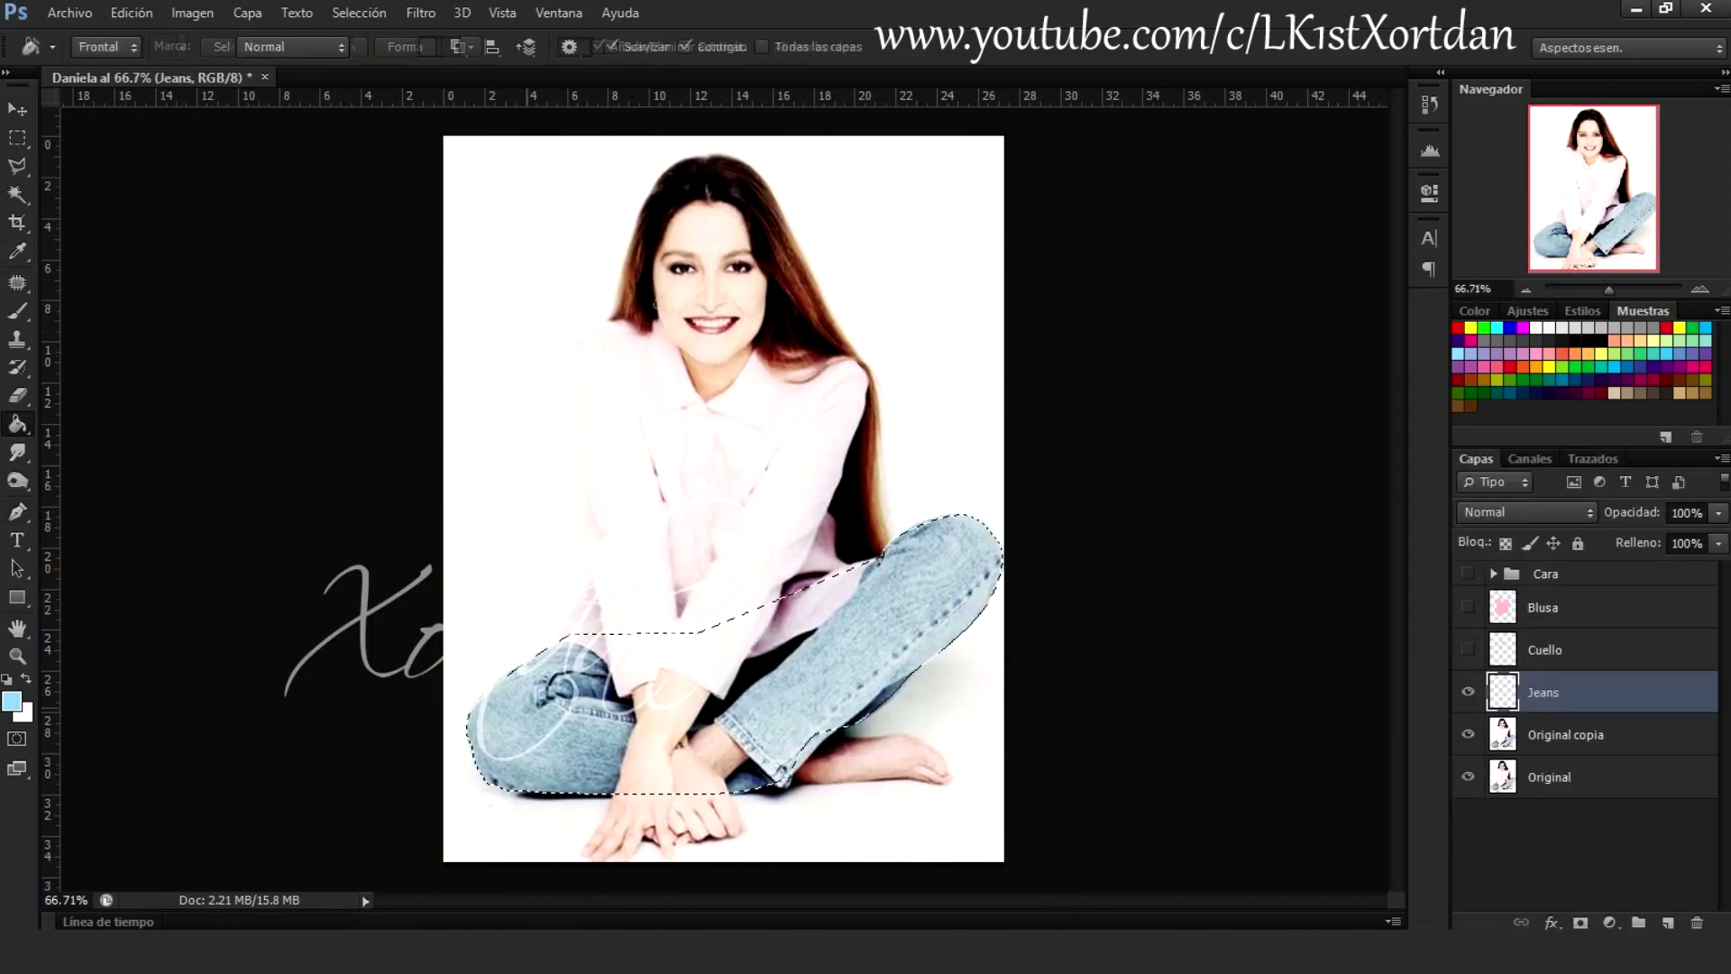
click(721, 703)
scroll(739, 541, up, 2)
click(421, 13)
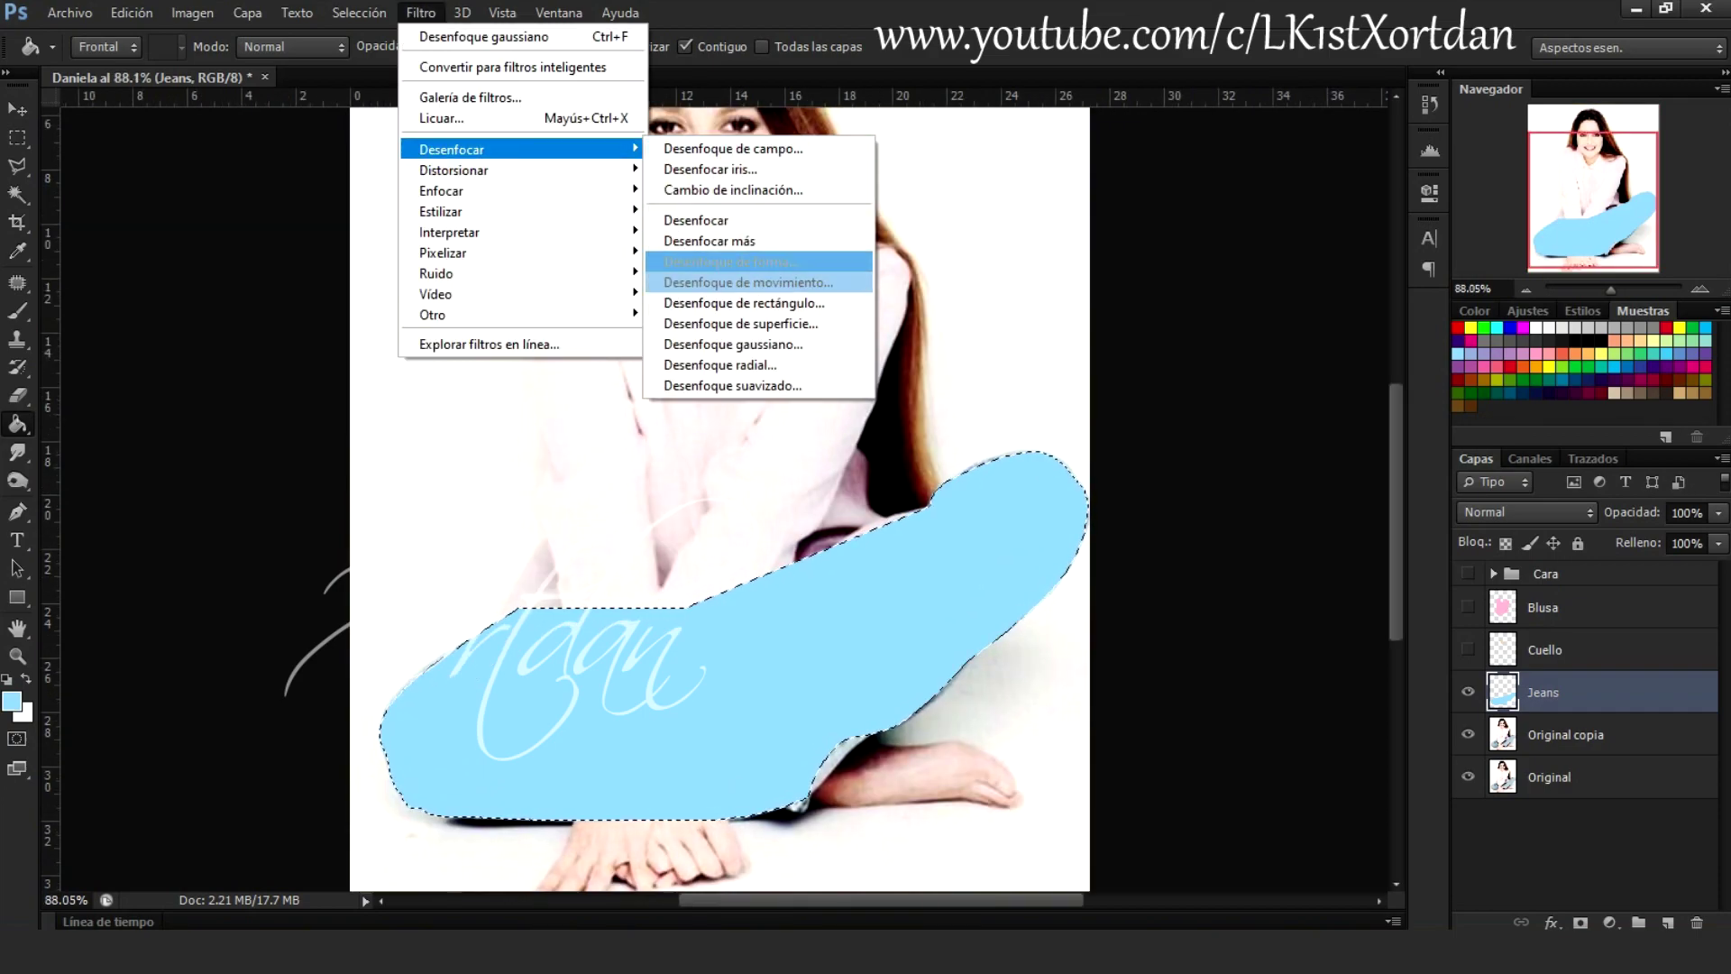
click(754, 270)
key(Return)
Add Gaussian noise to the jeans and reapply a -90° motion blur at 18 px
click(421, 13)
click(708, 270)
click(707, 559)
click(987, 202)
click(421, 13)
click(722, 343)
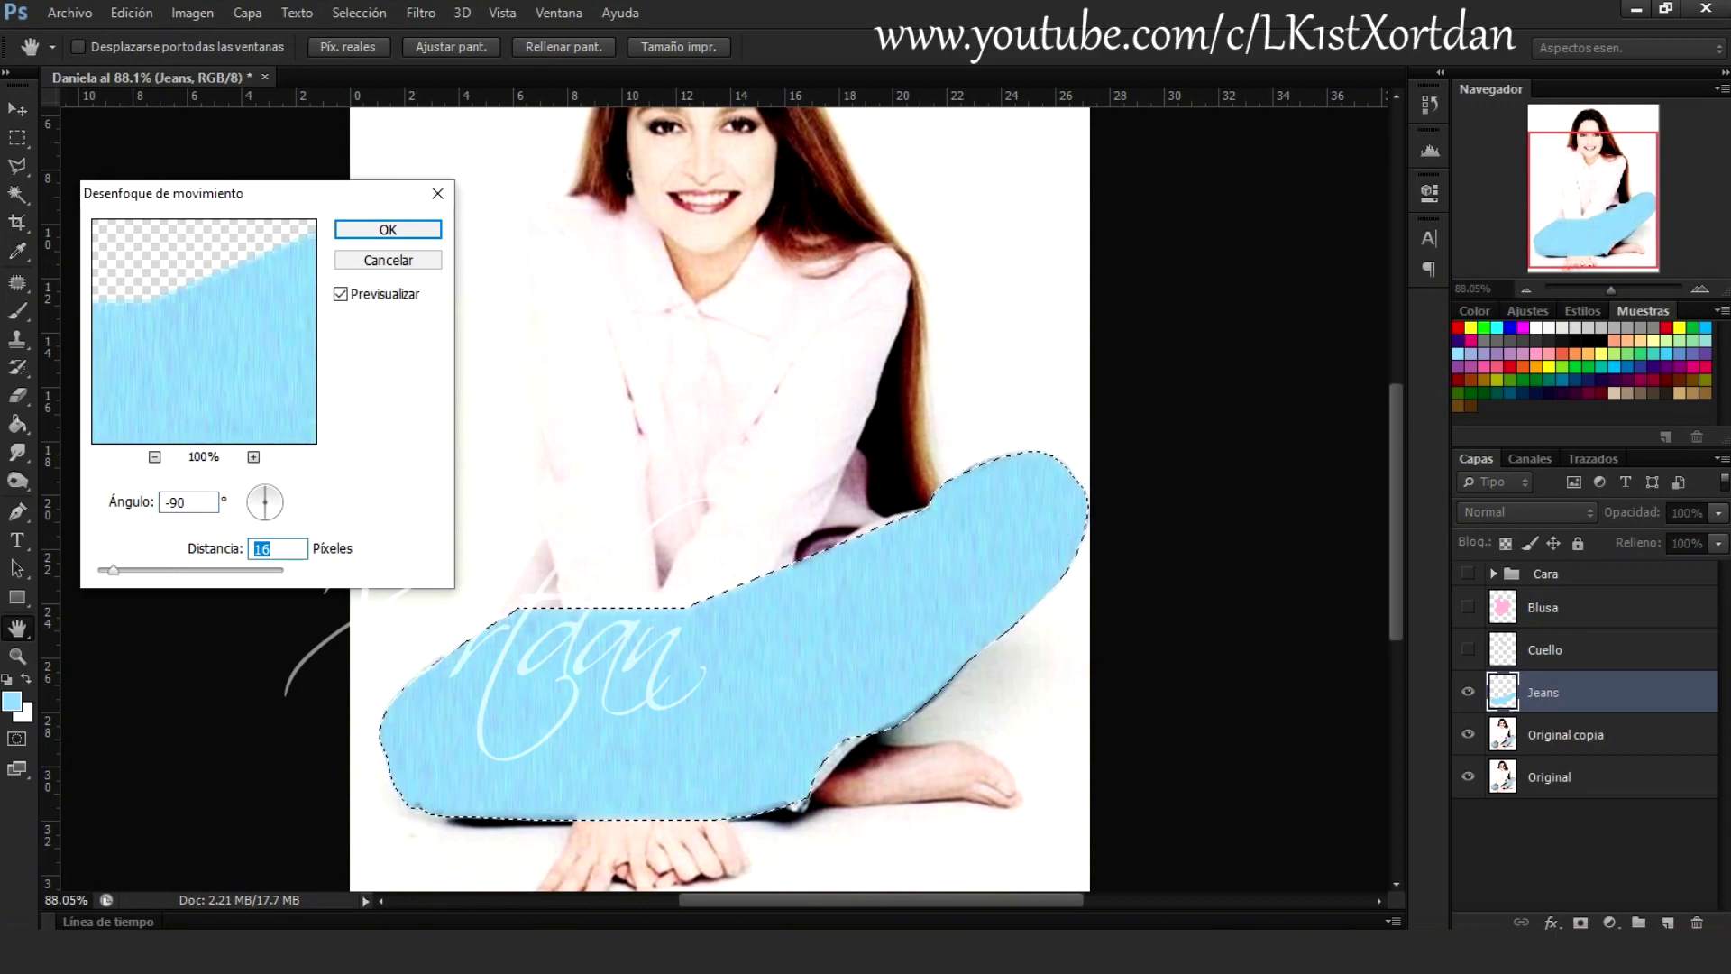
key(Up)
key(Up)
key(Return)
Hide the Jeans layer and clear the jeans selection
click(1468, 692)
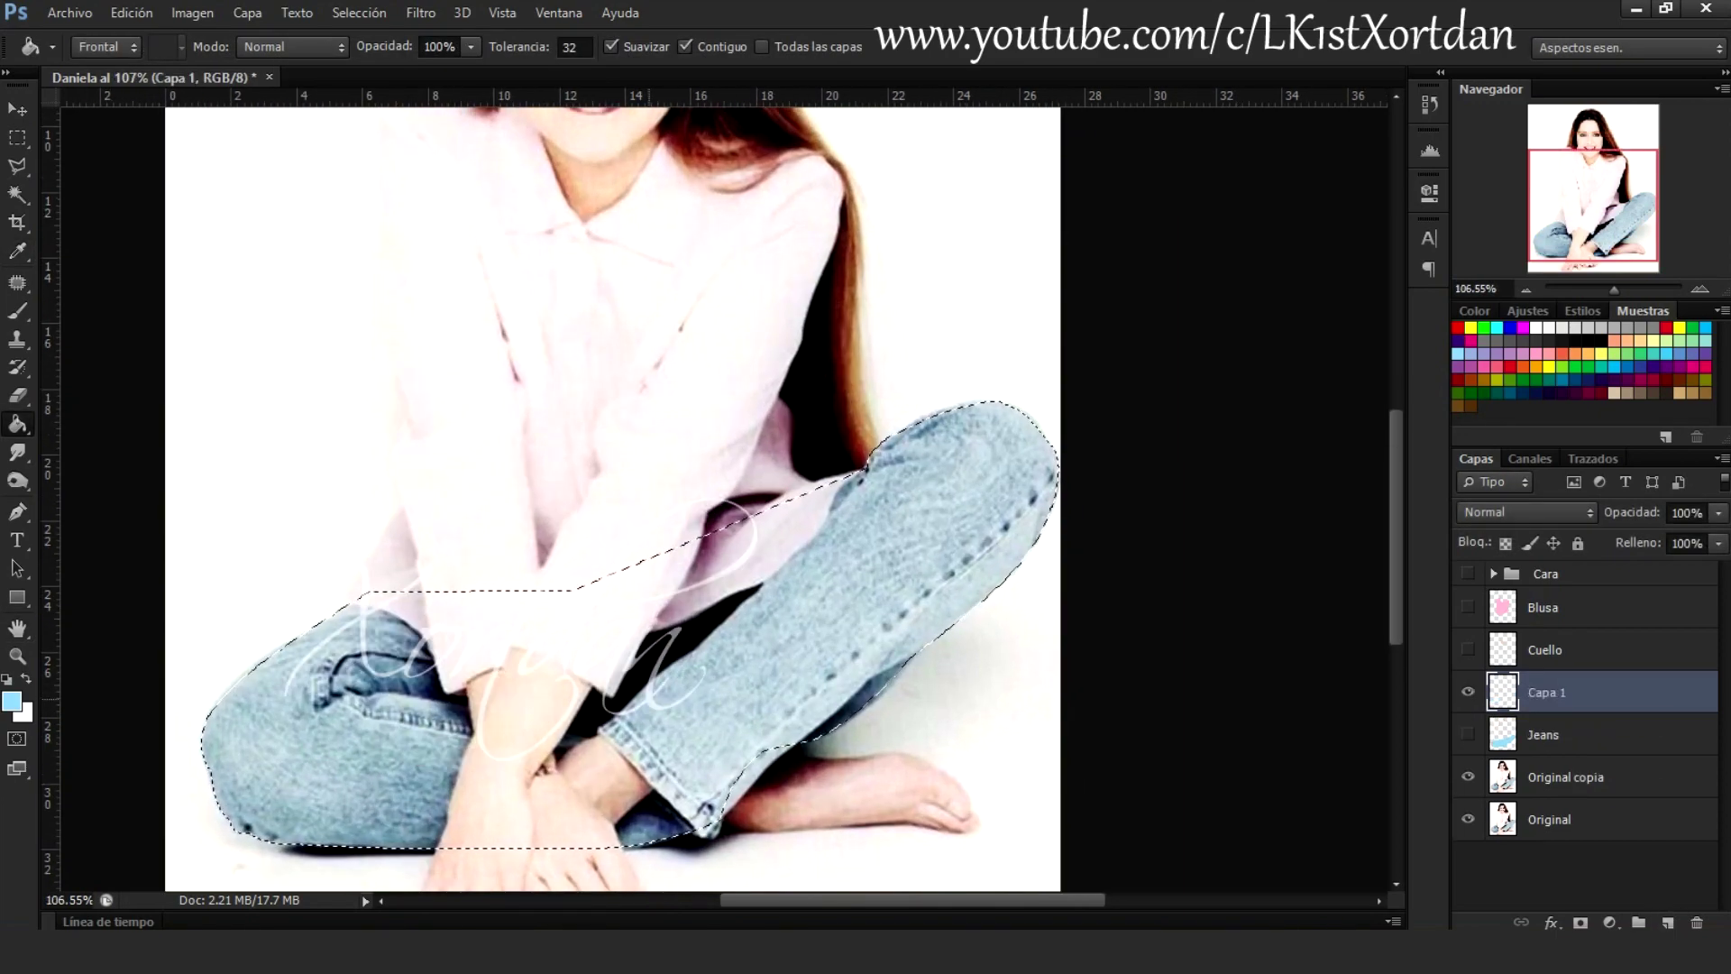
key(ctrl+d)
key(p)
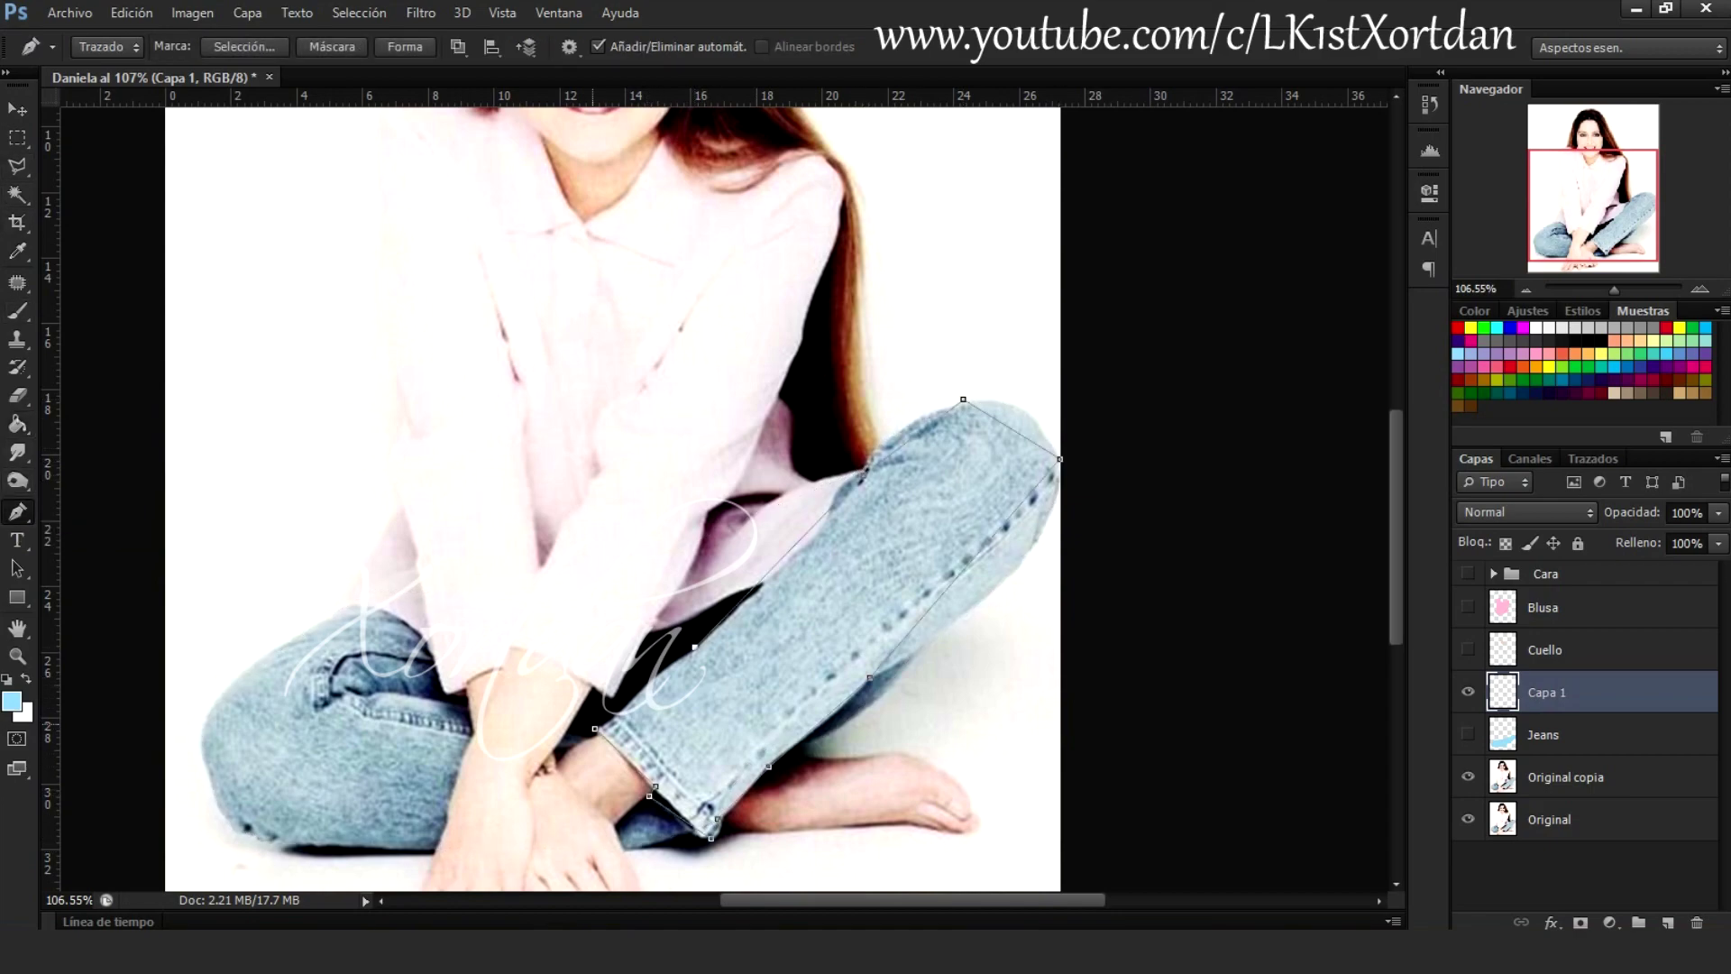
Finish the raised leg's Pen outline, curving it around the knee and lower edge
scroll(778, 678, up, 5)
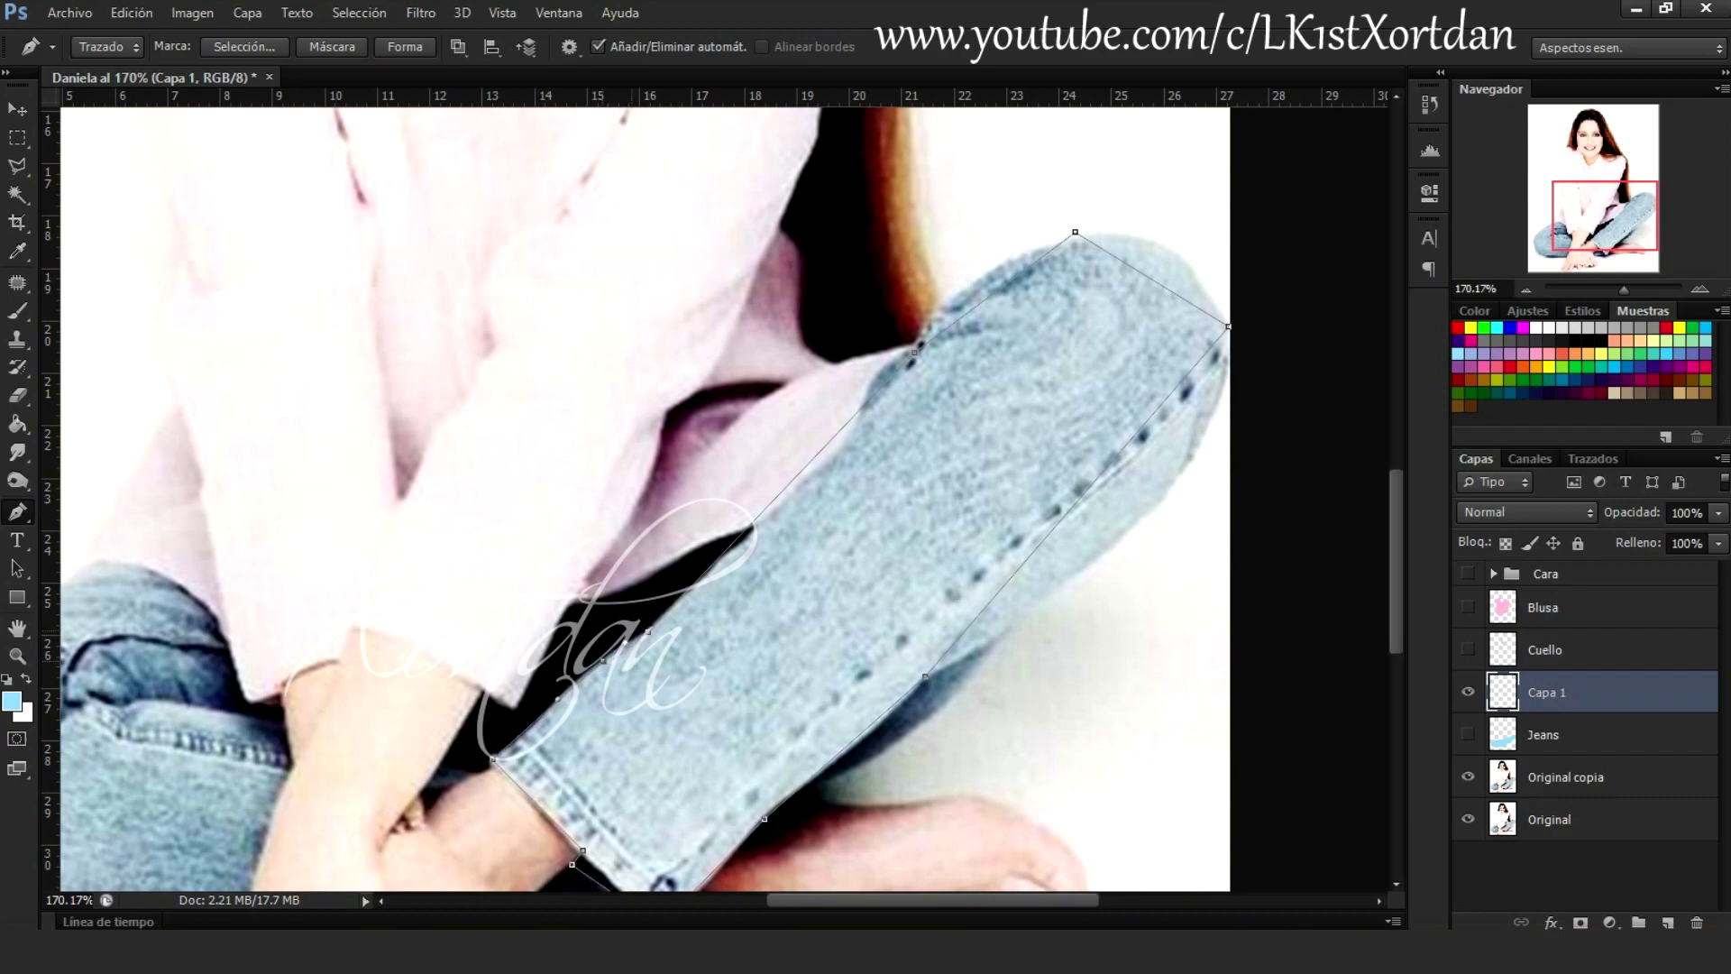
drag(1151, 279, 1166, 249)
drag(1150, 415, 1196, 455)
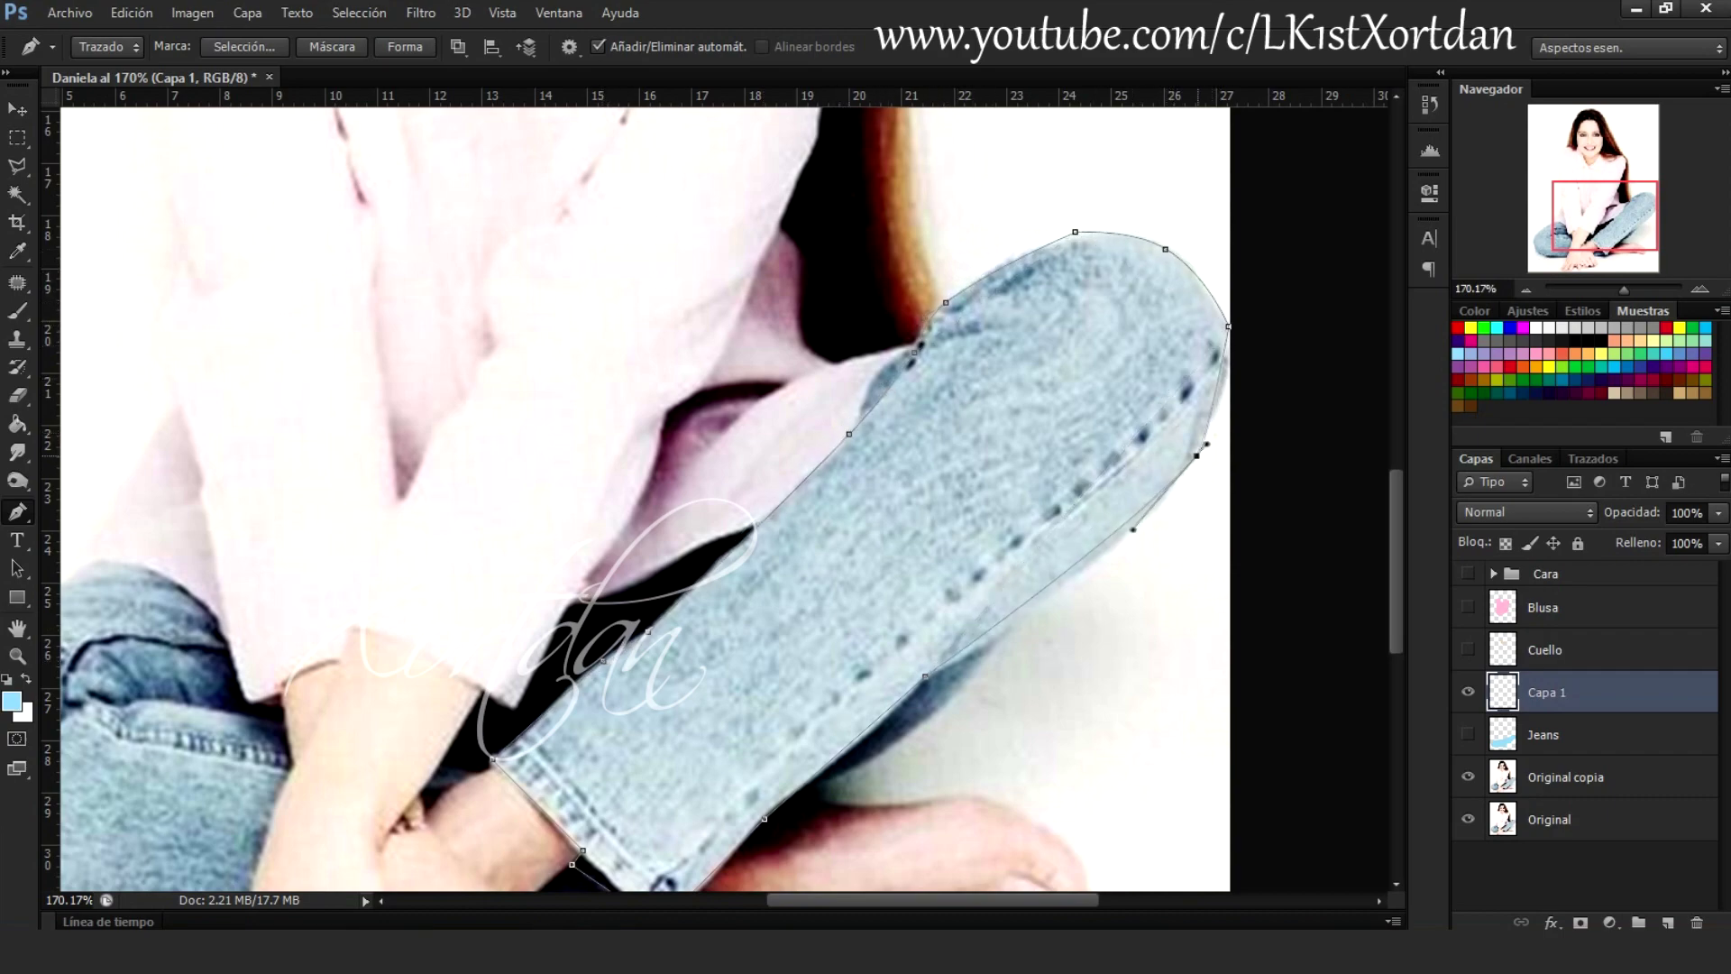
drag(1128, 512, 1128, 530)
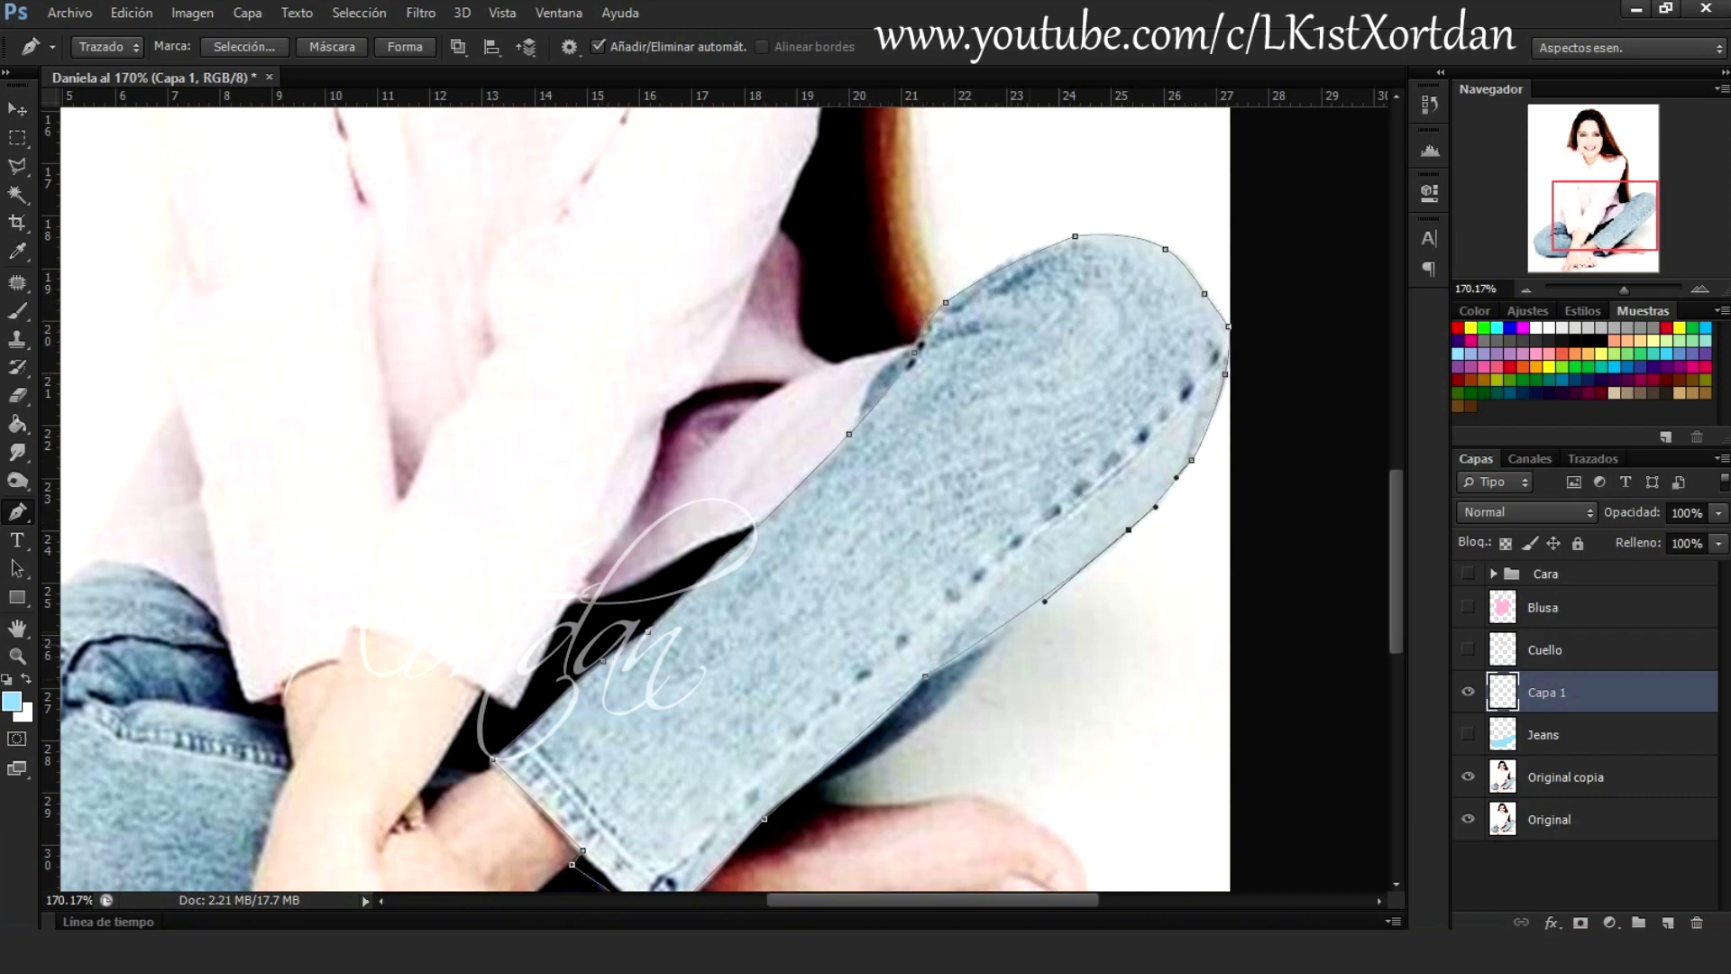
drag(811, 631, 970, 401)
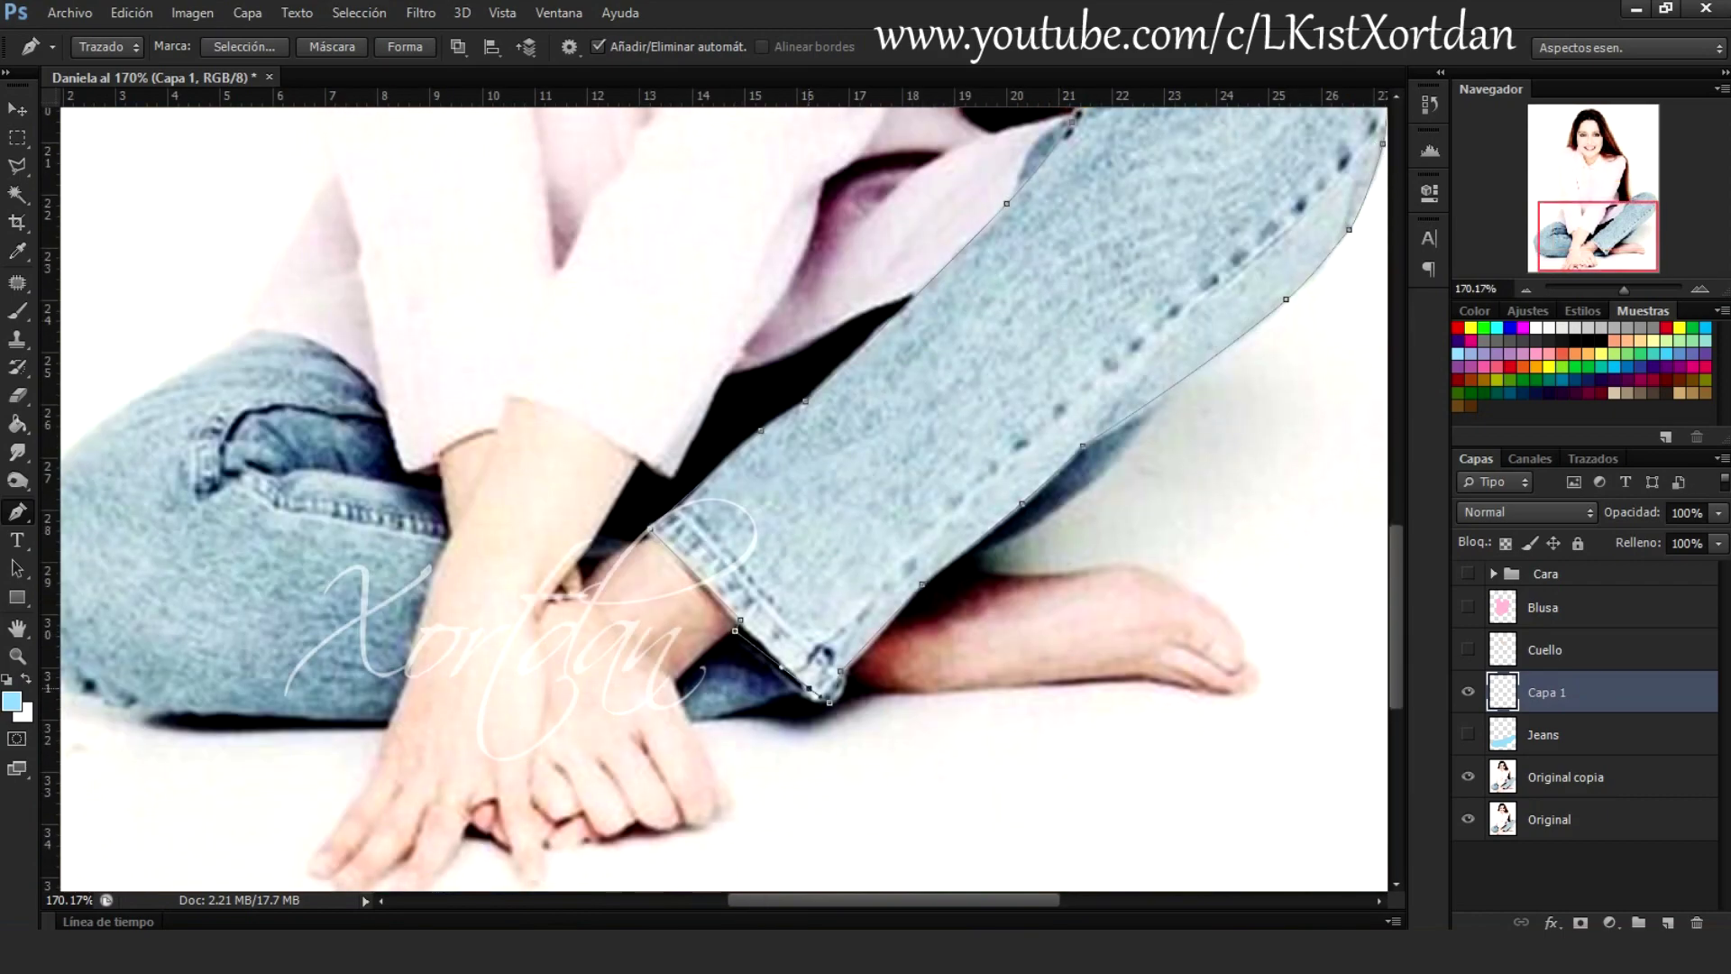
Save the leg outline as path 'pierna izquierda' and load it as a selection
click(1593, 458)
double_click(1532, 890)
text(pierna izquierda)
key(Return)
ctrl+click(1468, 890)
click(1476, 458)
Fill the leg light blue with noise and motion blur, then hide that layer
key(g)
click(1037, 361)
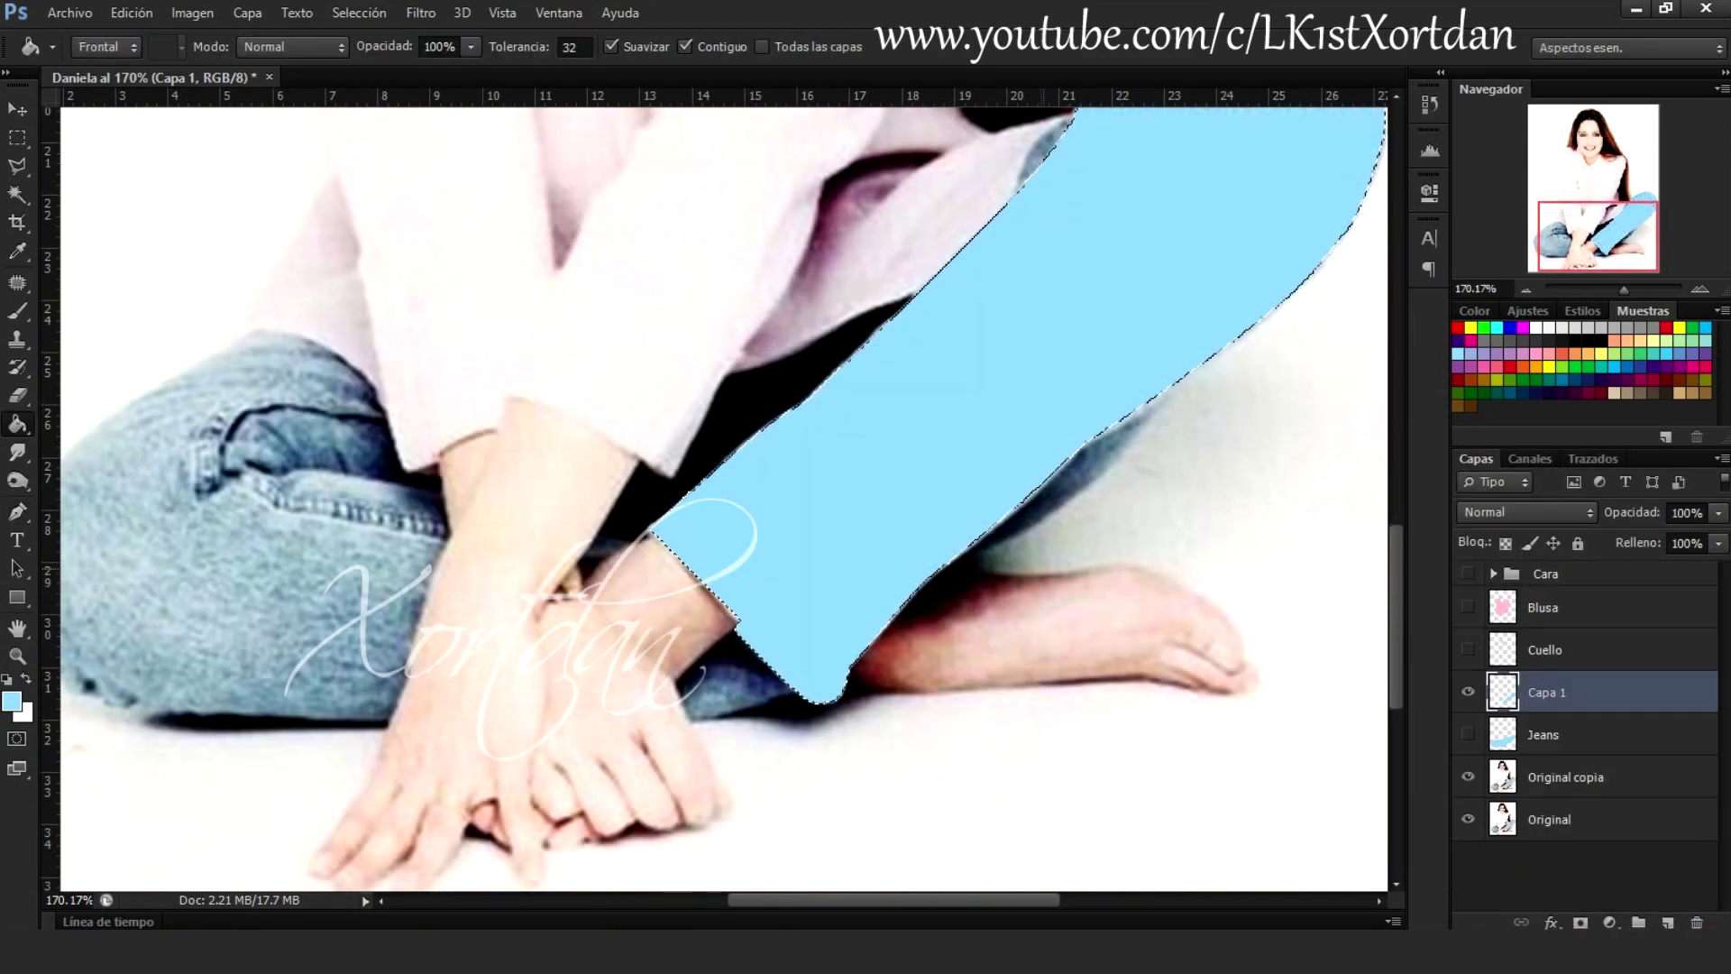
click(420, 13)
click(722, 273)
click(986, 198)
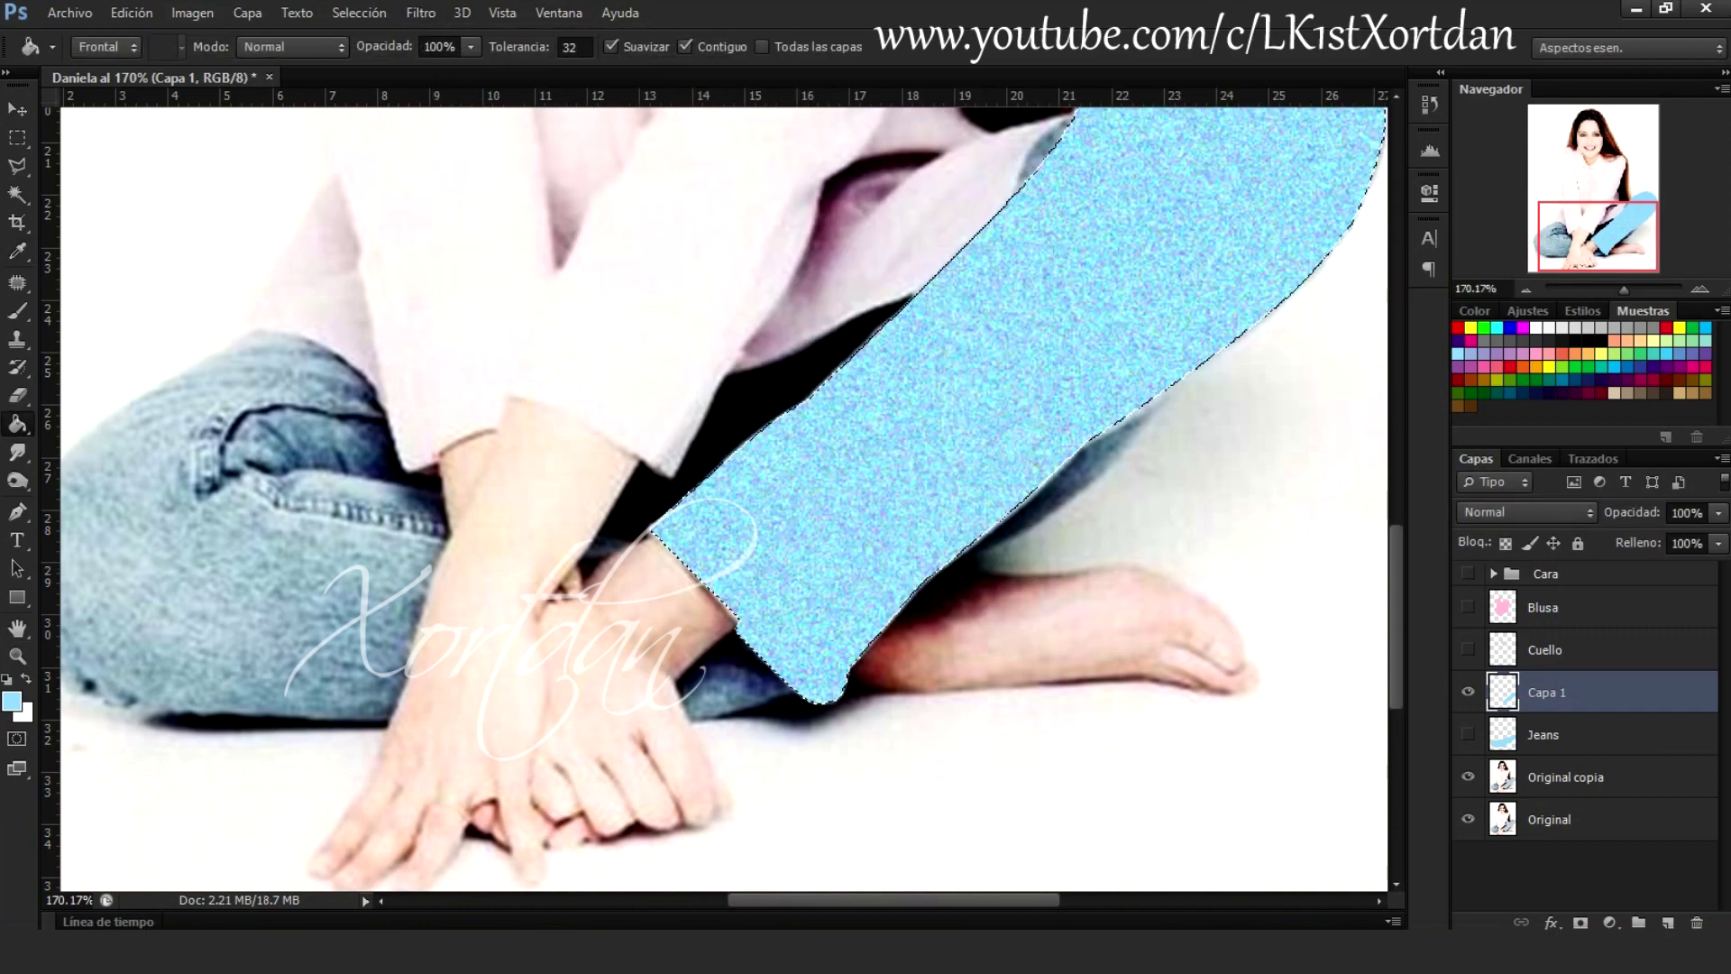
click(420, 13)
click(754, 282)
click(391, 228)
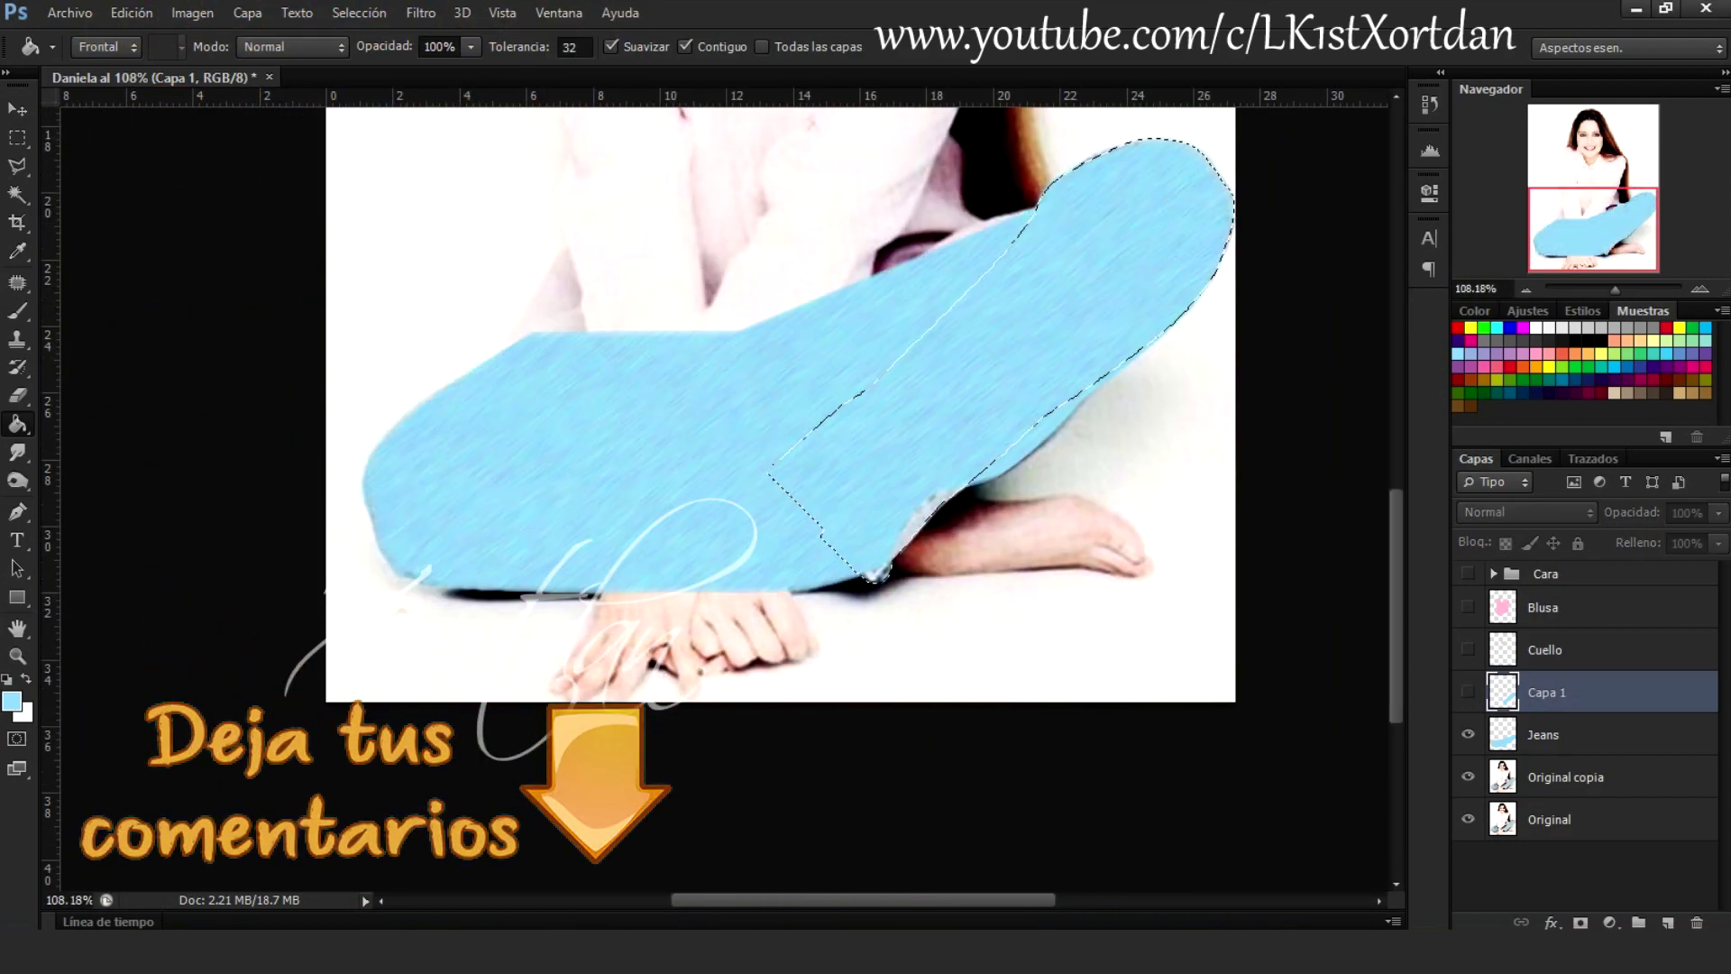
click(1541, 734)
click(1468, 734)
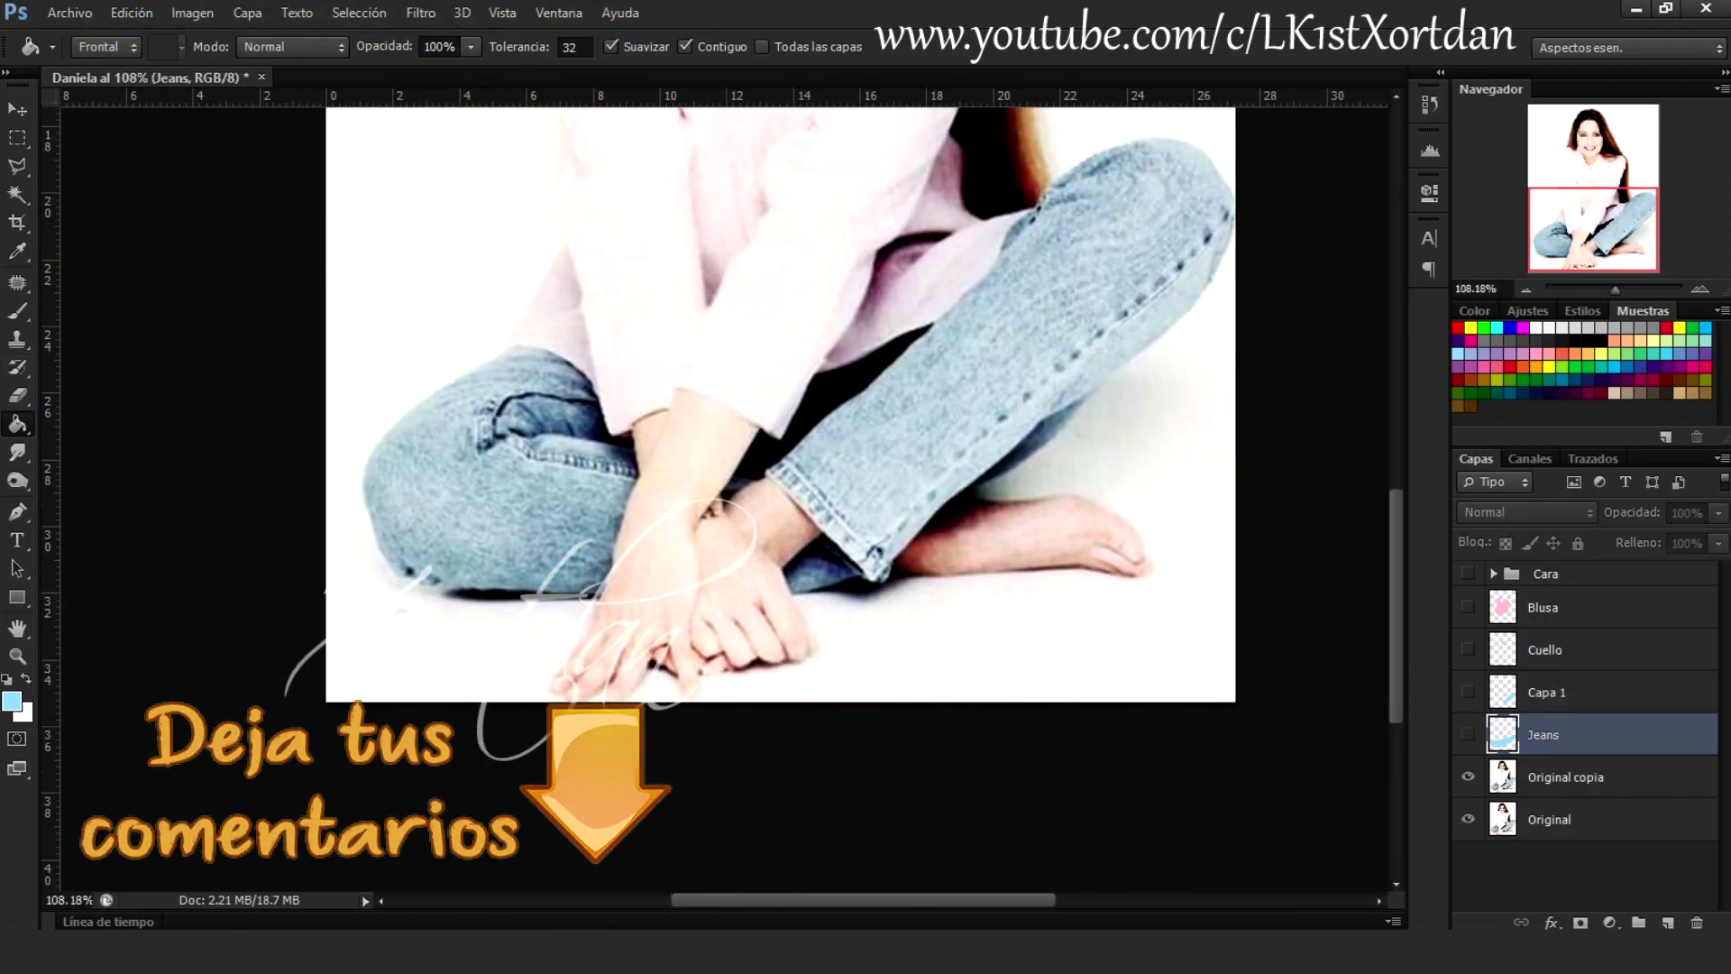
Draw a curved shadow outline across the thighs and turn it into a selection
click(1593, 458)
key(F7)
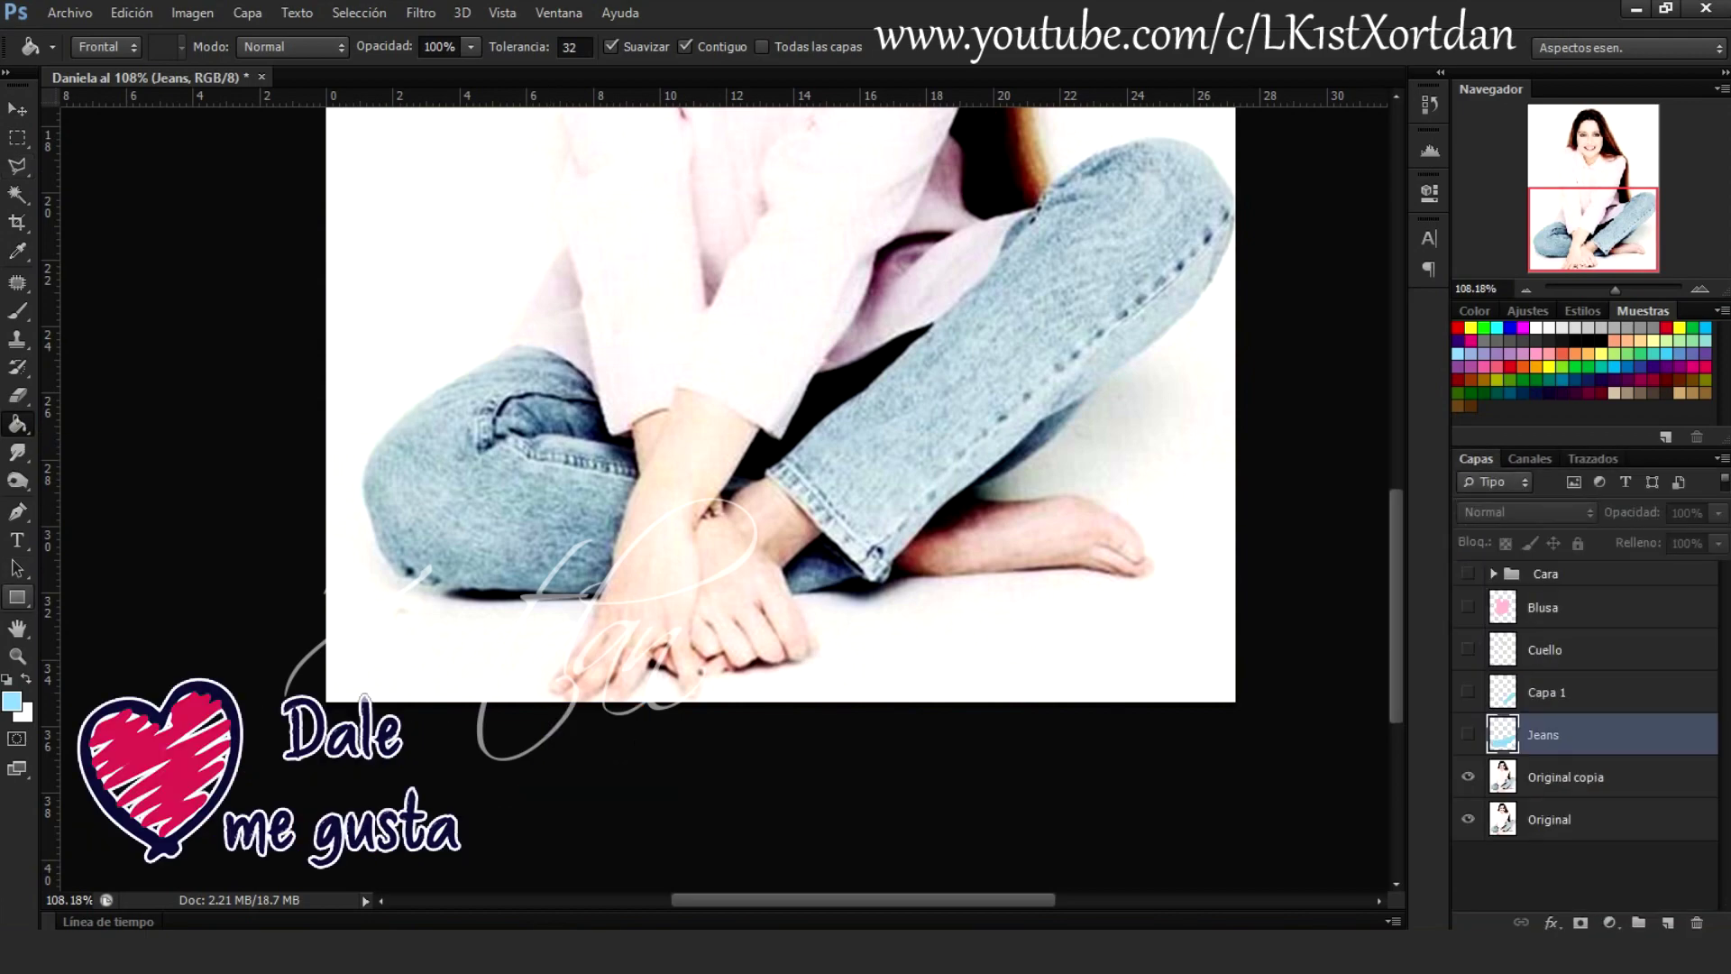
key(p)
click(780, 469)
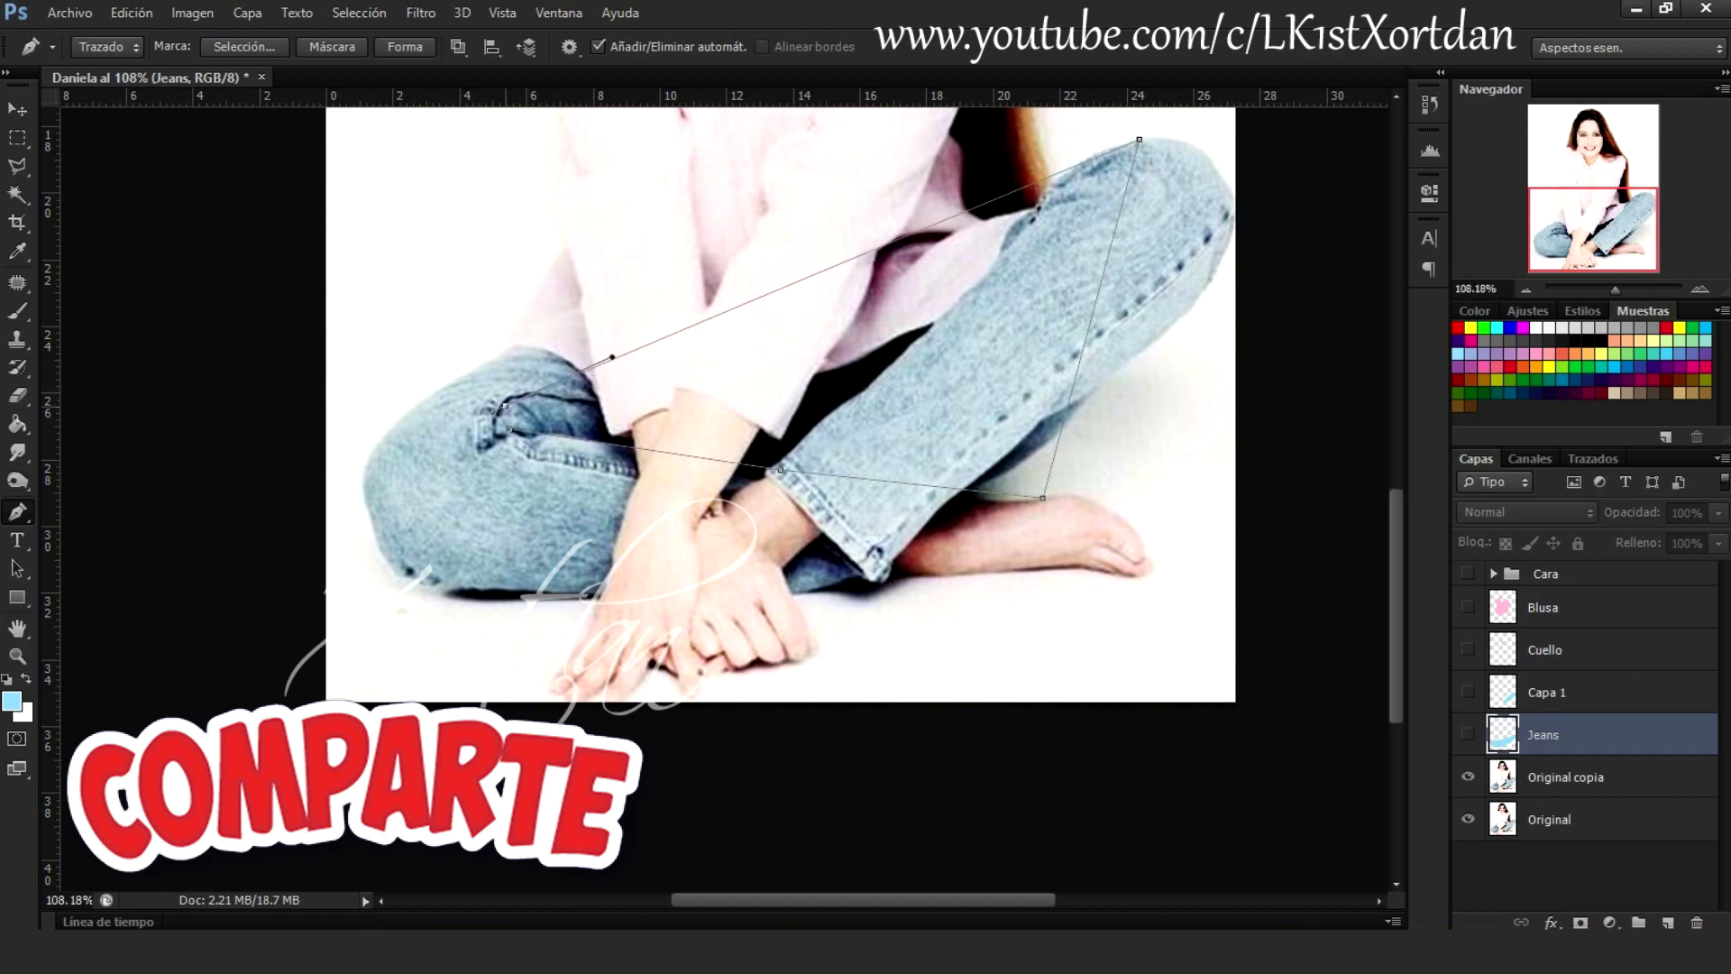
drag(664, 372, 602, 398)
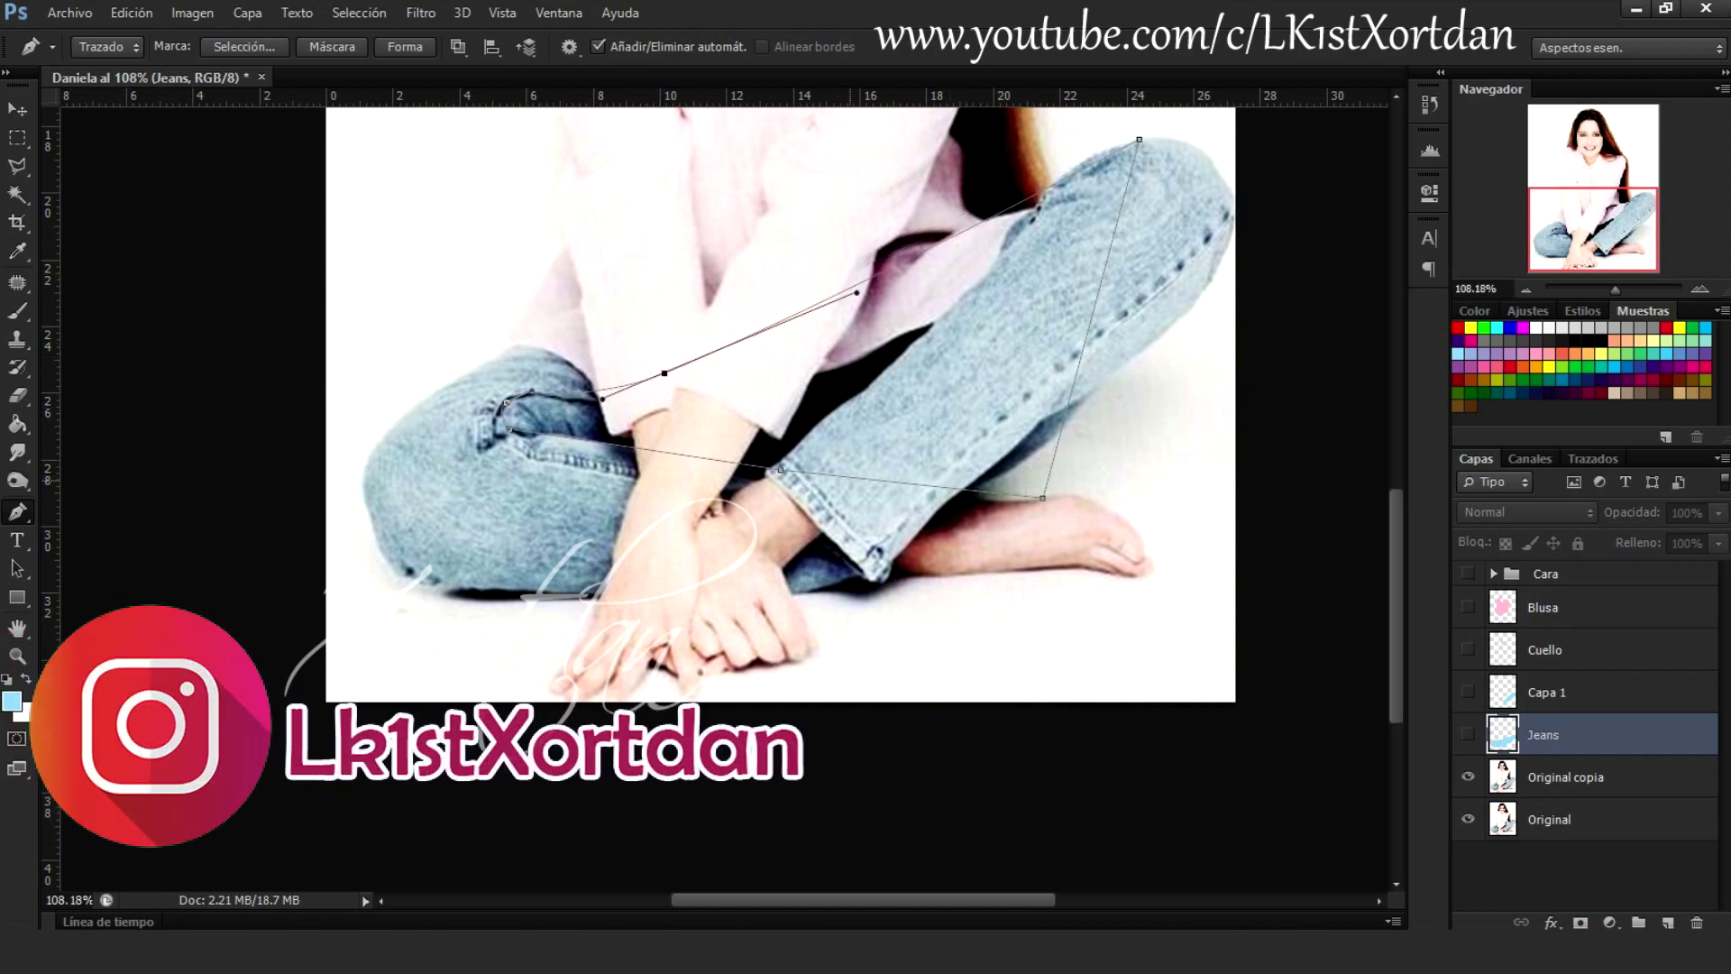
mouse_move(879, 493)
mouse_down()
mouse_move(953, 501)
mouse_move(867, 573)
mouse_up()
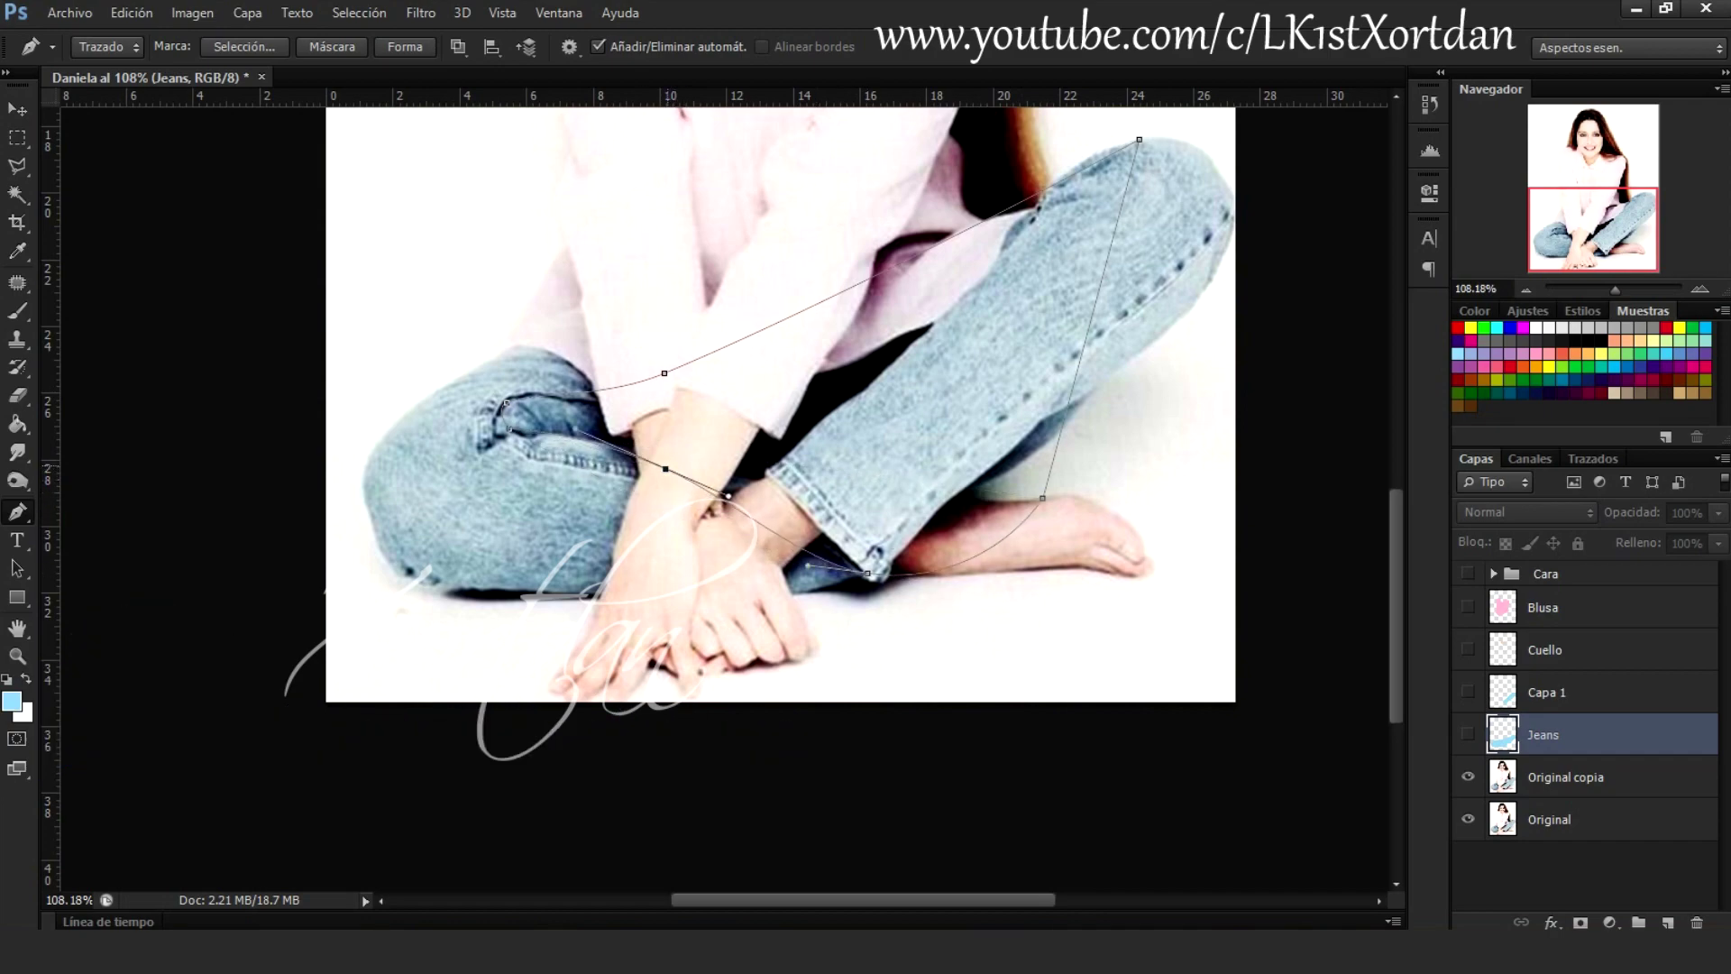
key(ctrl+Return)
Fill the shadow black on a new layer, show Jeans and invert the selection
key(ctrl+shift+alt+n)
key(g)
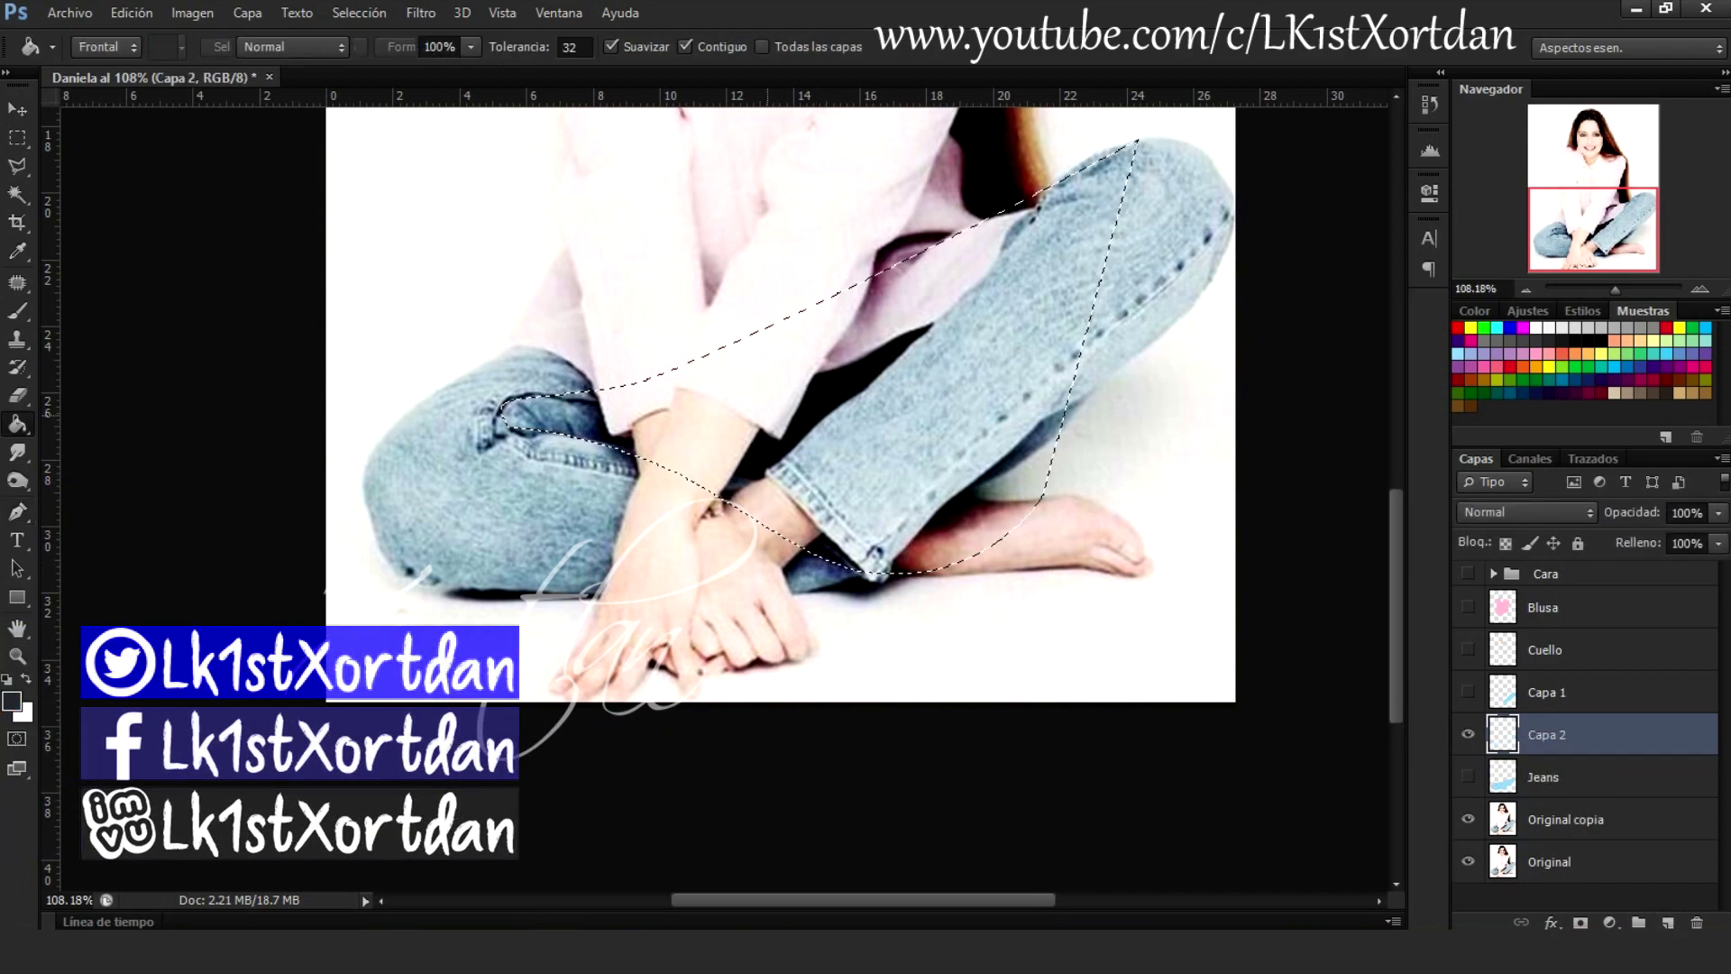
click(812, 406)
click(1468, 776)
click(359, 13)
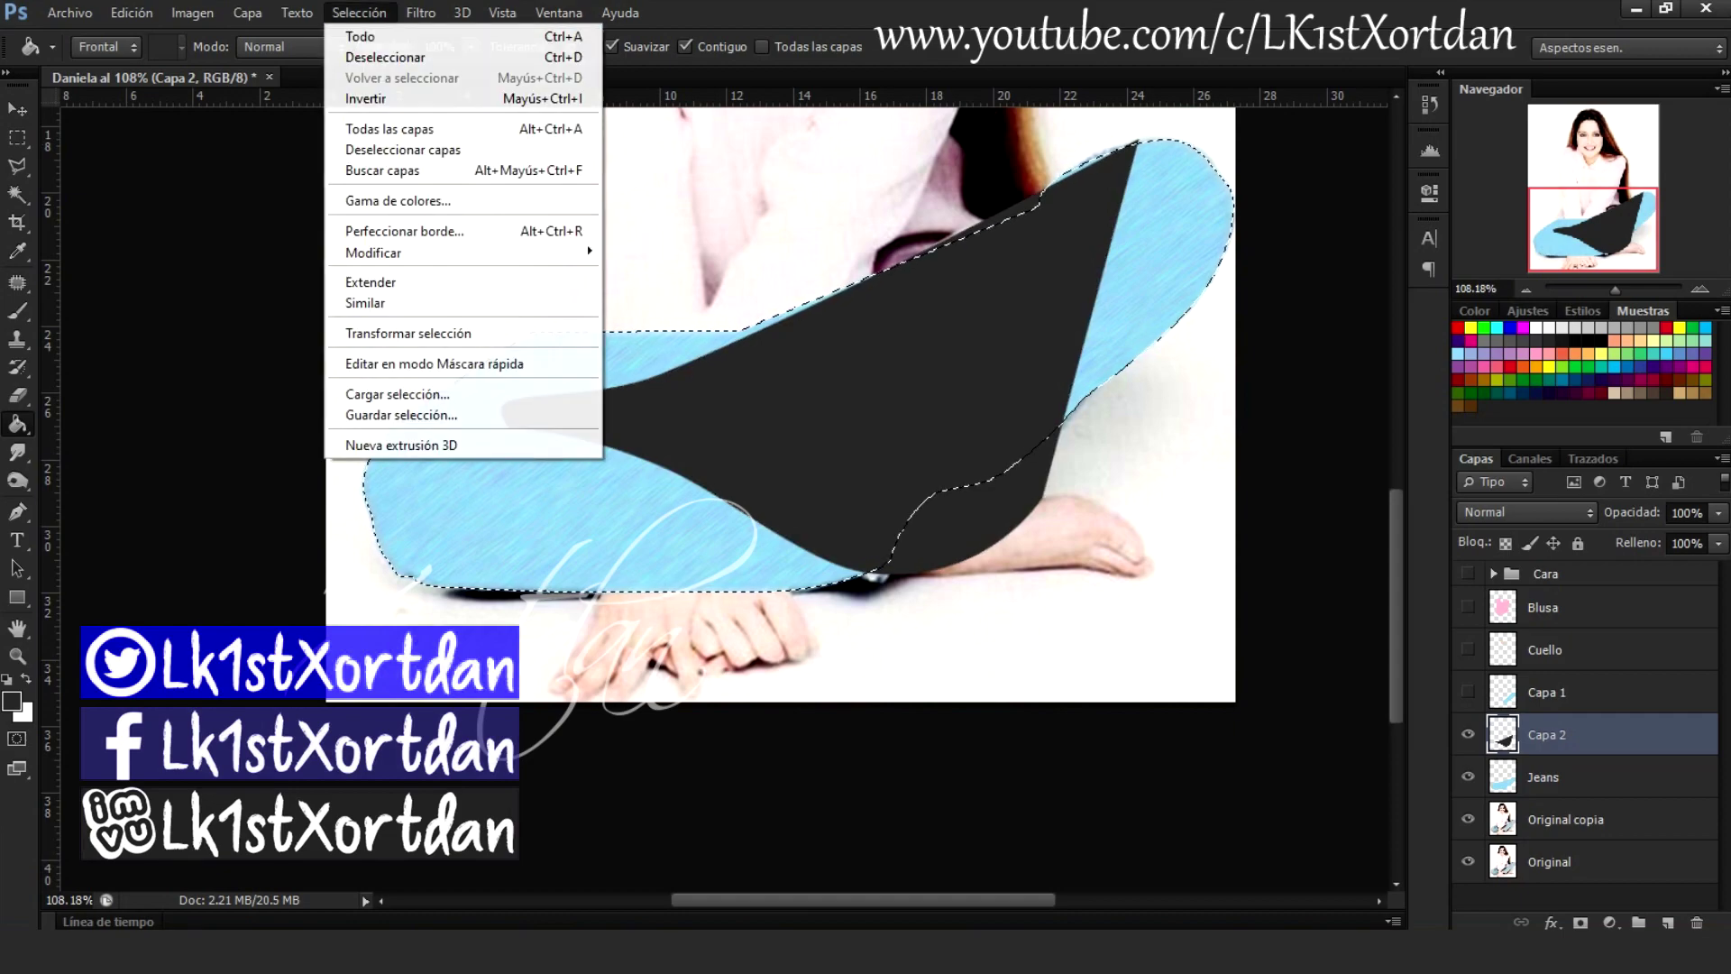
click(360, 99)
Load the shadow work path as a selection and save it as 'Sombra jeans'
click(1593, 458)
scroll(1587, 722, down, 1)
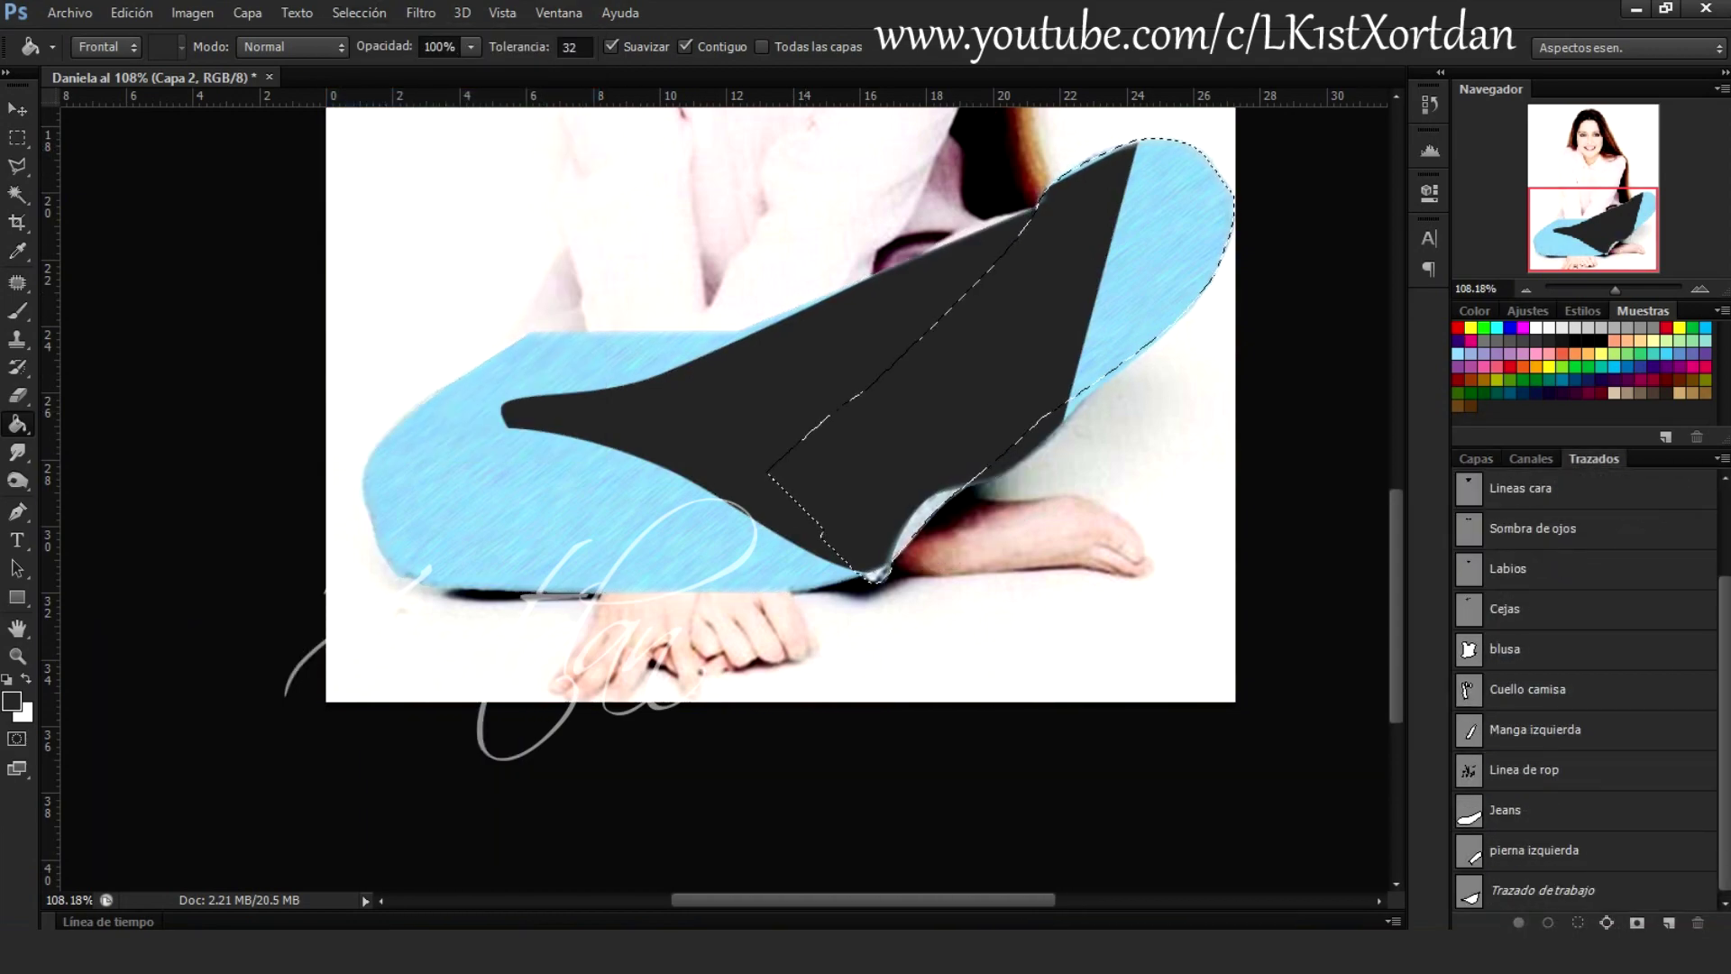
click(1542, 889)
key(p)
key(b)
click(107, 47)
key(Return)
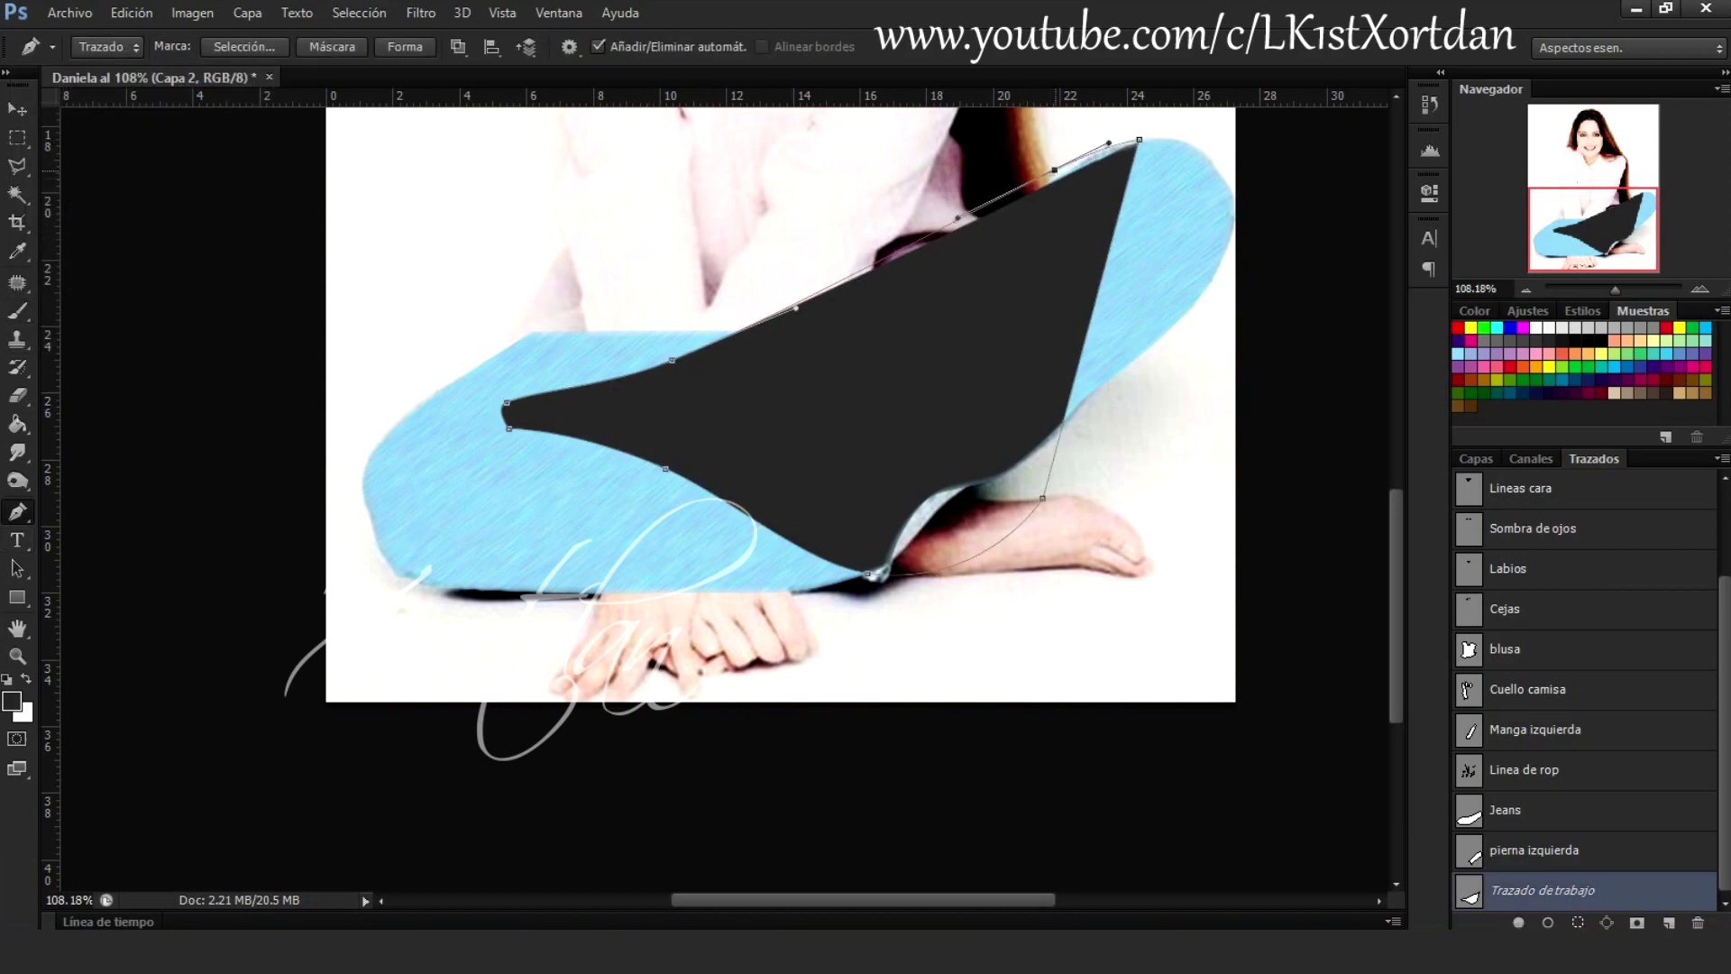
ctrl+click(1469, 890)
double_click(1542, 890)
text(Sombra)
key(Return)
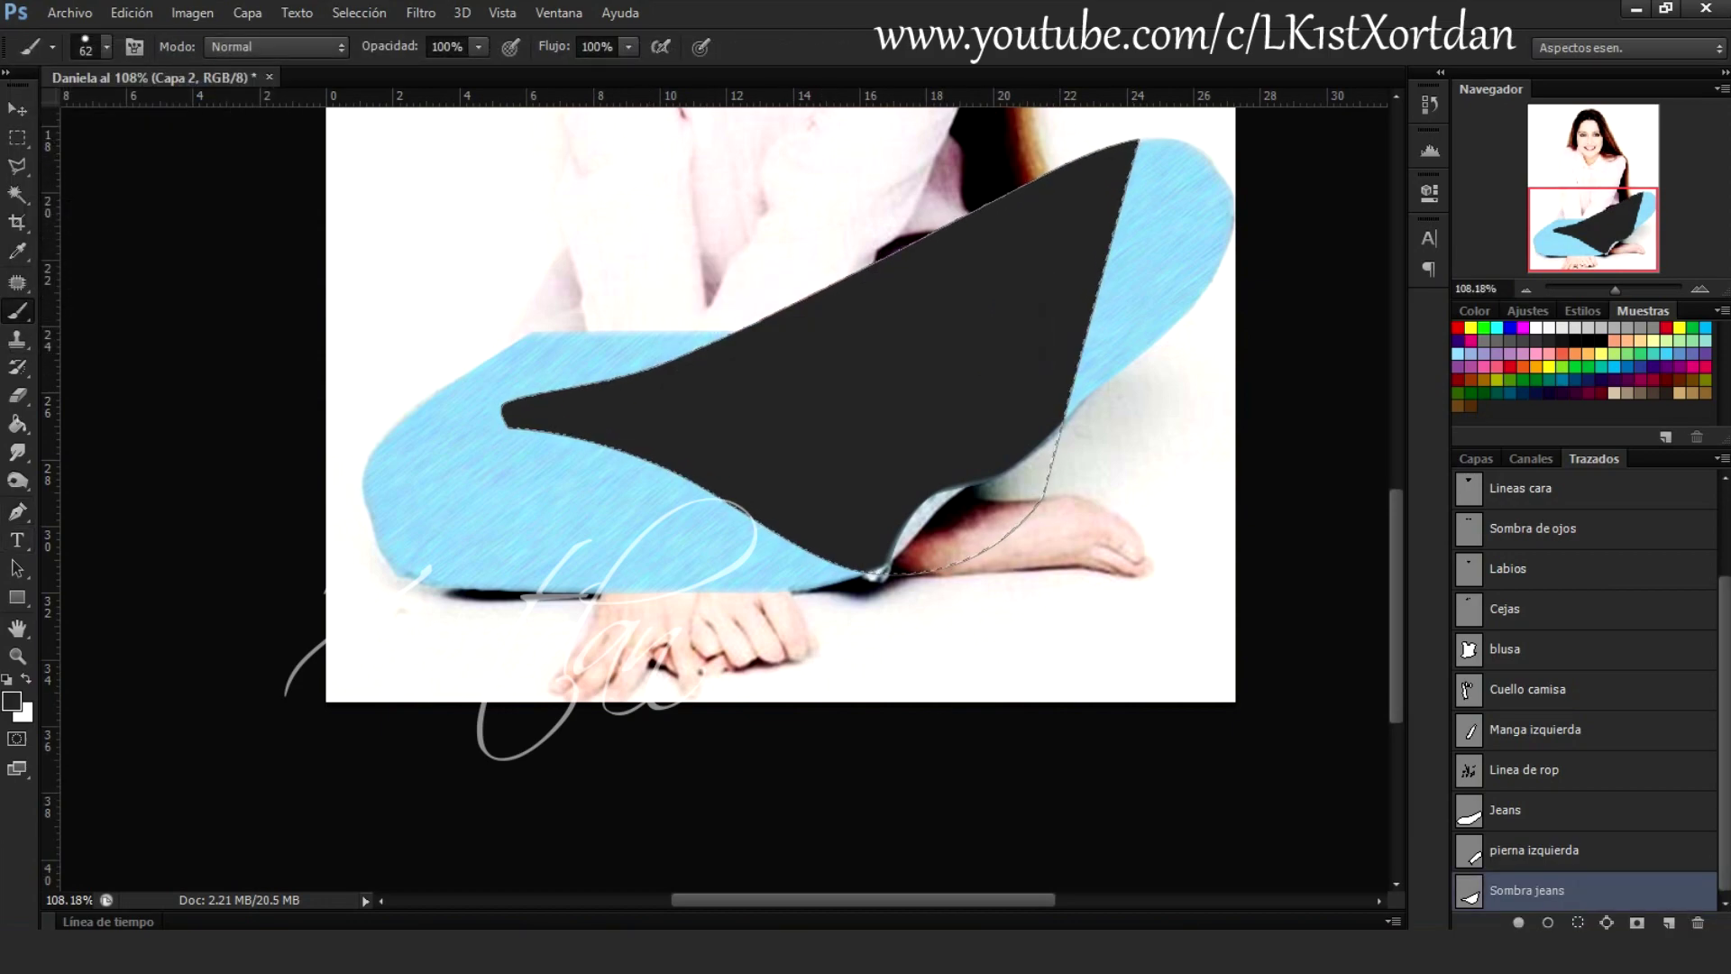
click(1476, 458)
Set the shadow layer to Restar (Subtract) blending and merge it into Jeans
ctrl+click(1502, 776)
click(359, 13)
click(370, 303)
key(ctrl+d)
click(1524, 512)
click(1523, 512)
click(1488, 286)
click(1523, 512)
click(1488, 406)
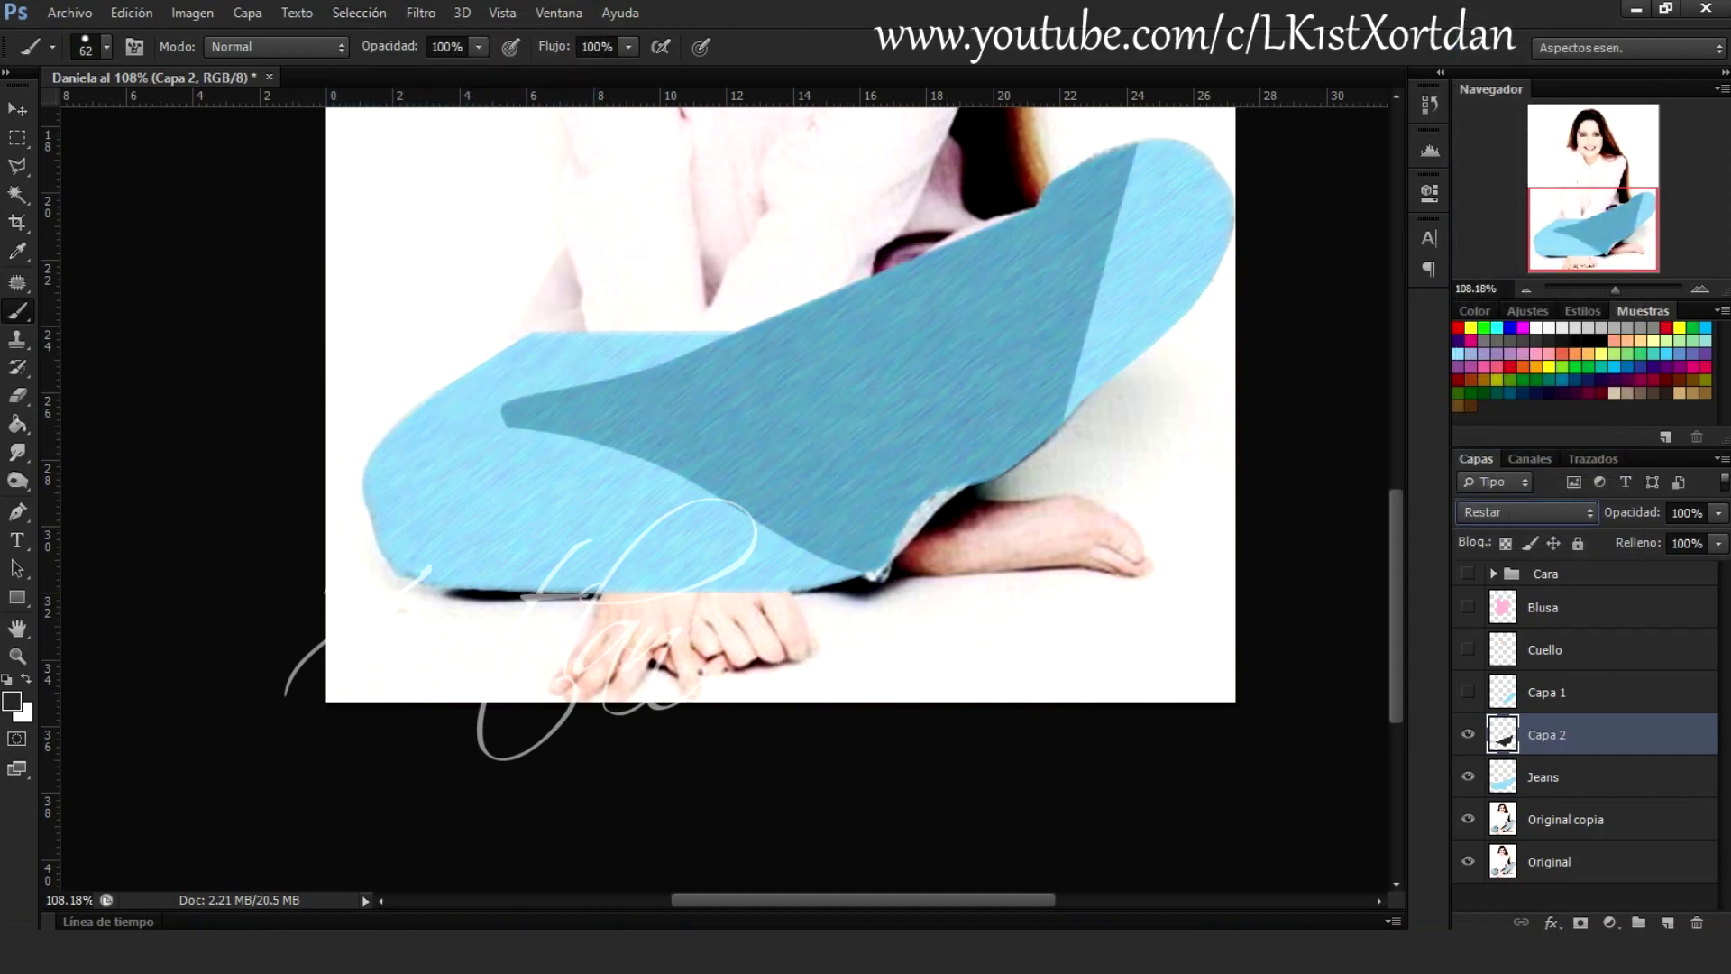
key(ctrl+e)
click(1467, 692)
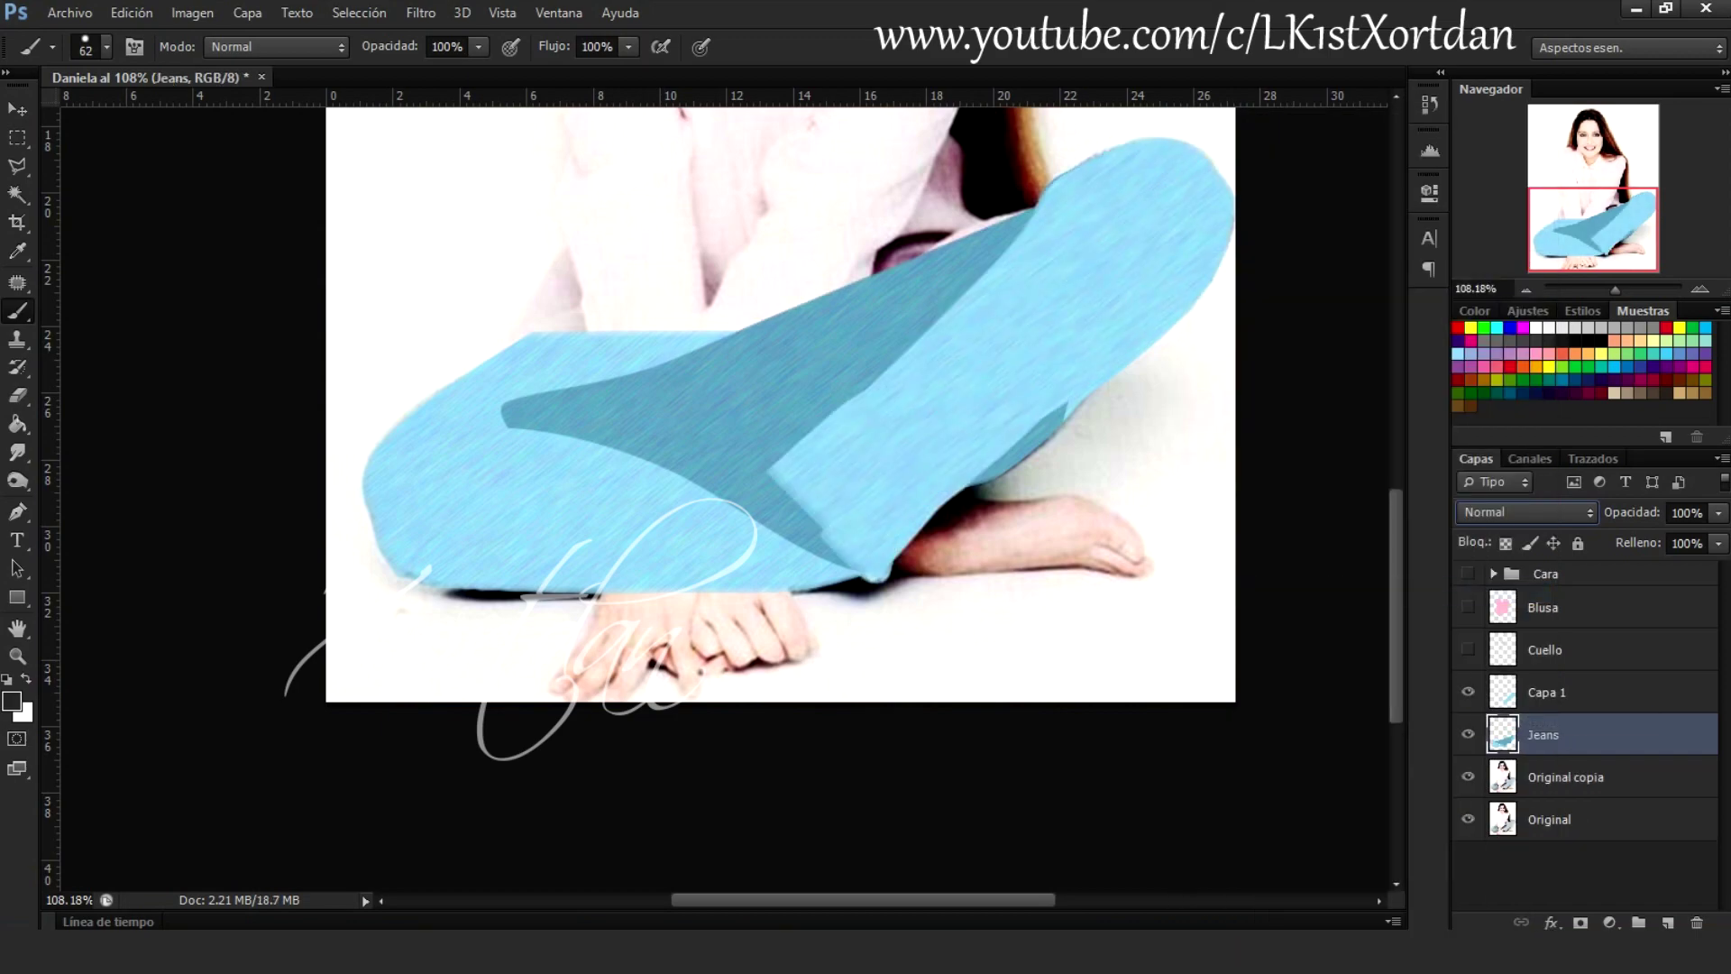
ctrl+click(1502, 735)
Stroke the jeans selection with a thin dark-blue outline
key(m)
right_click(609, 360)
click(659, 631)
key(Return)
key(ctrl+d)
click(1593, 458)
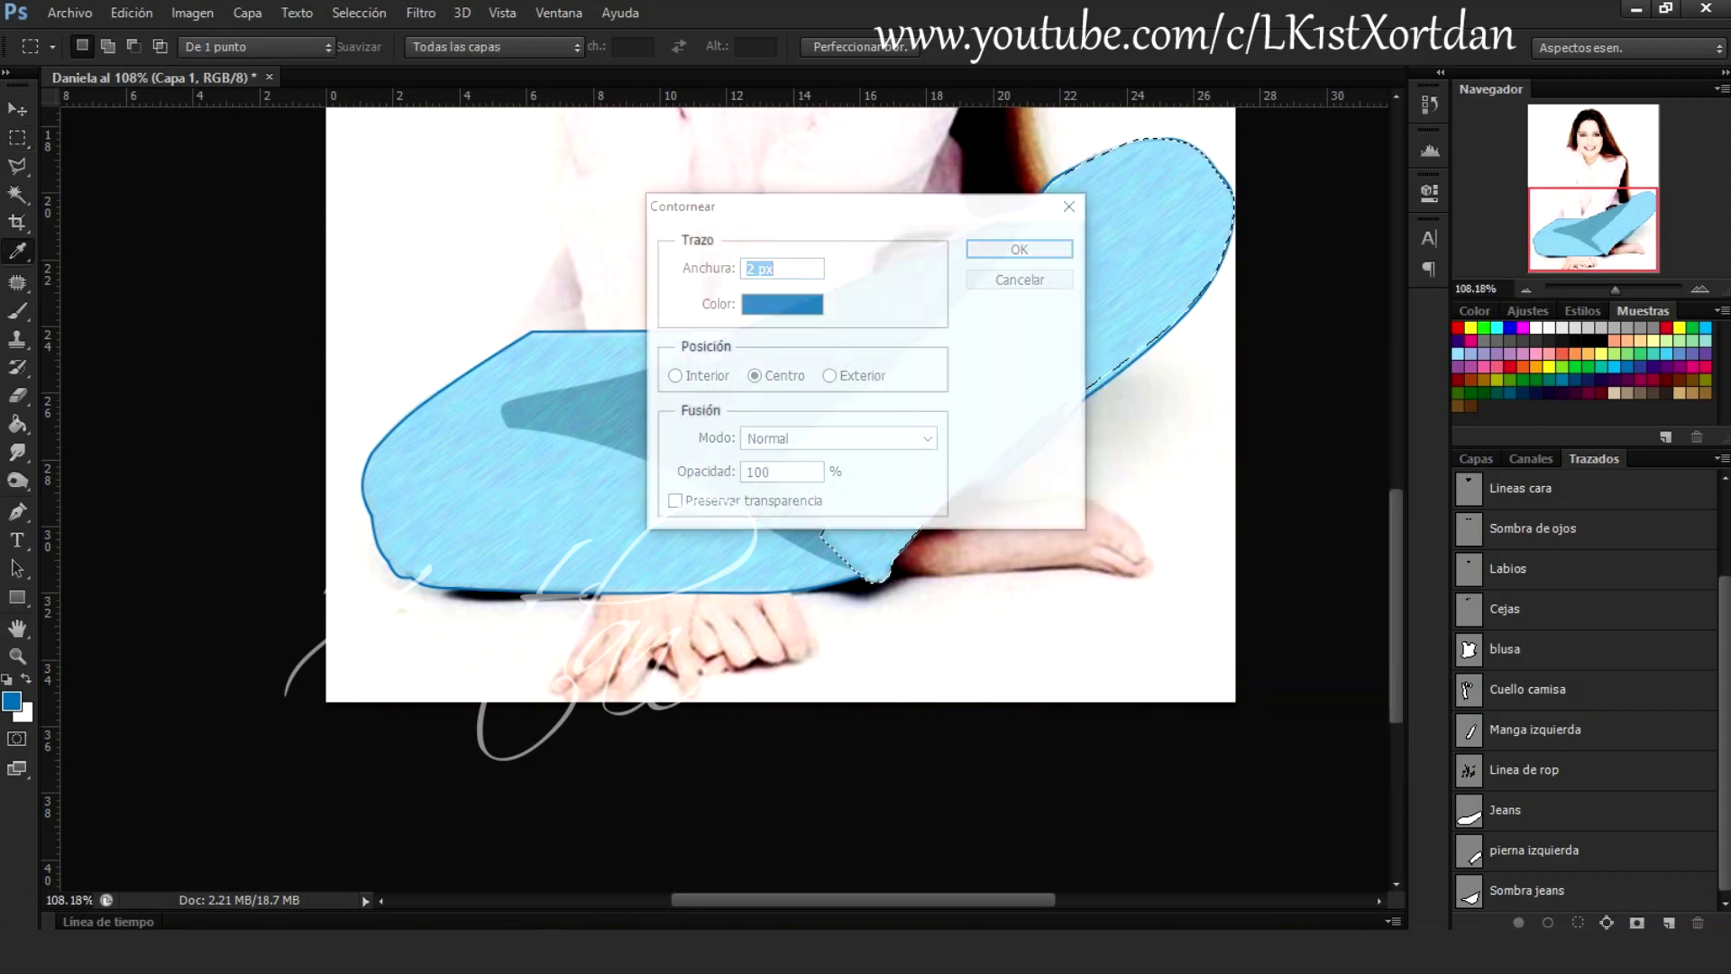
click(1476, 458)
ctrl+click(1502, 692)
key(Return)
key(ctrl+d)
Hide the blue leg layers and begin a pocket seam Pen path on a new layer
click(1468, 692)
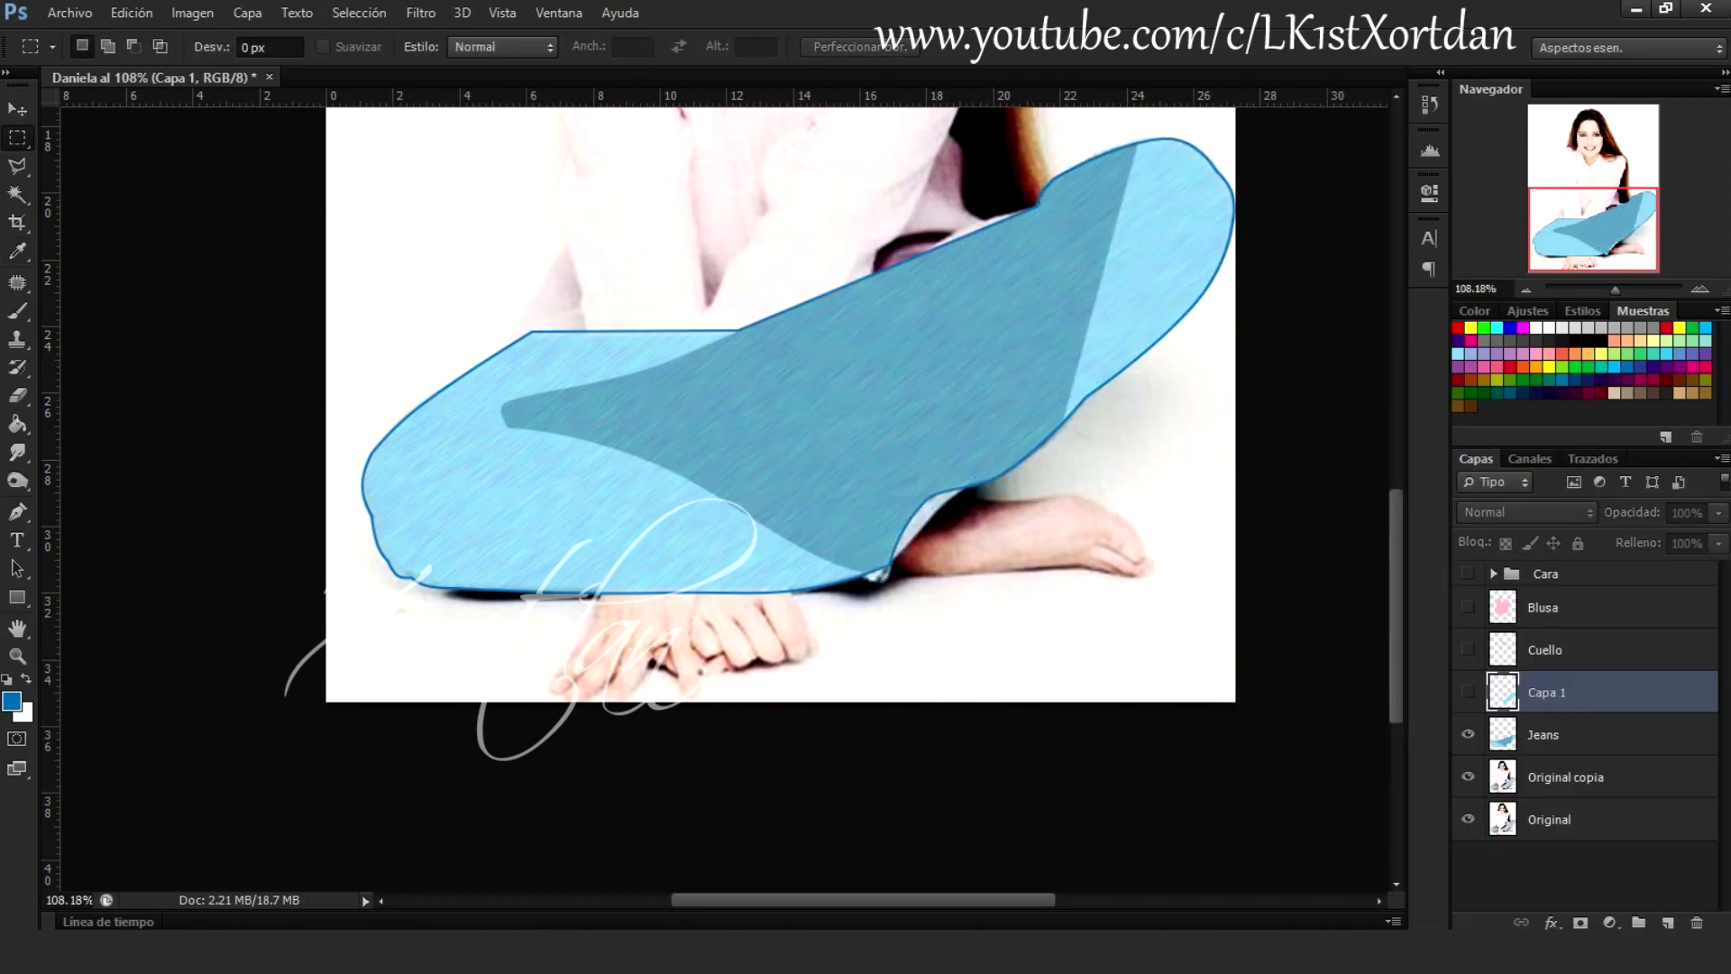
click(1468, 735)
click(1668, 923)
key(p)
click(509, 395)
click(604, 403)
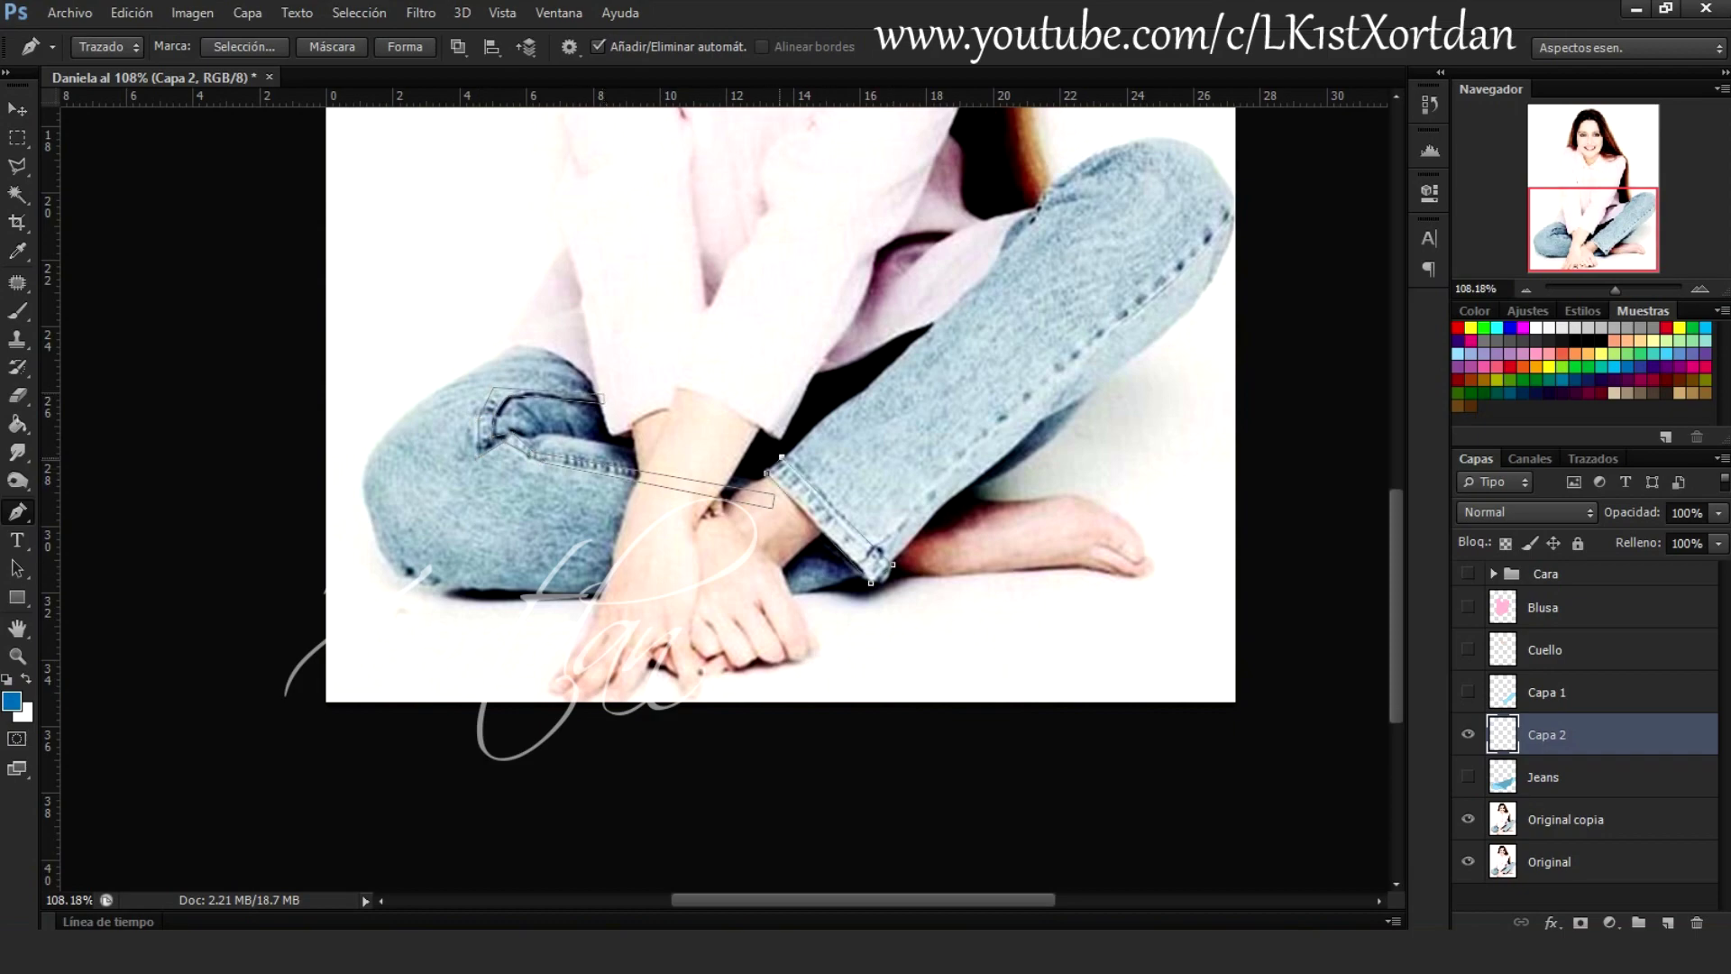
Move the seam layer above Capa 1 and curve the seam path along the waist
key(ctrl+bracketright)
scroll(535, 424, up, 2)
scroll(536, 424, up, 1)
scroll(535, 424, up, 2)
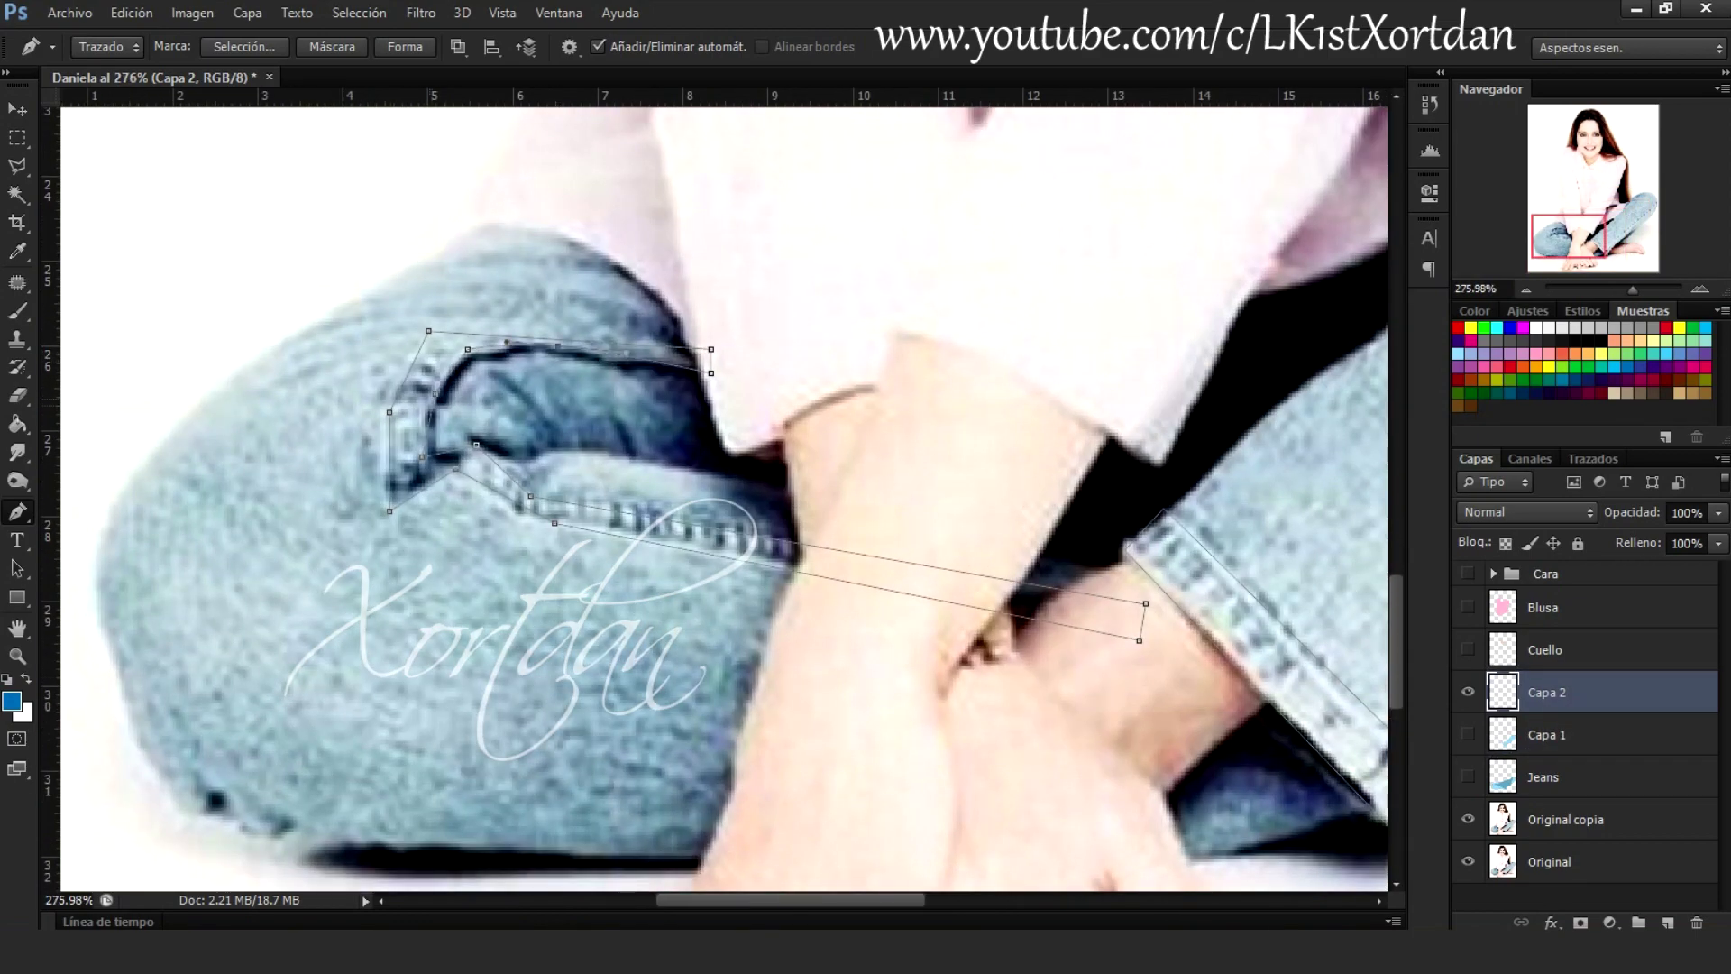
drag(797, 563, 958, 594)
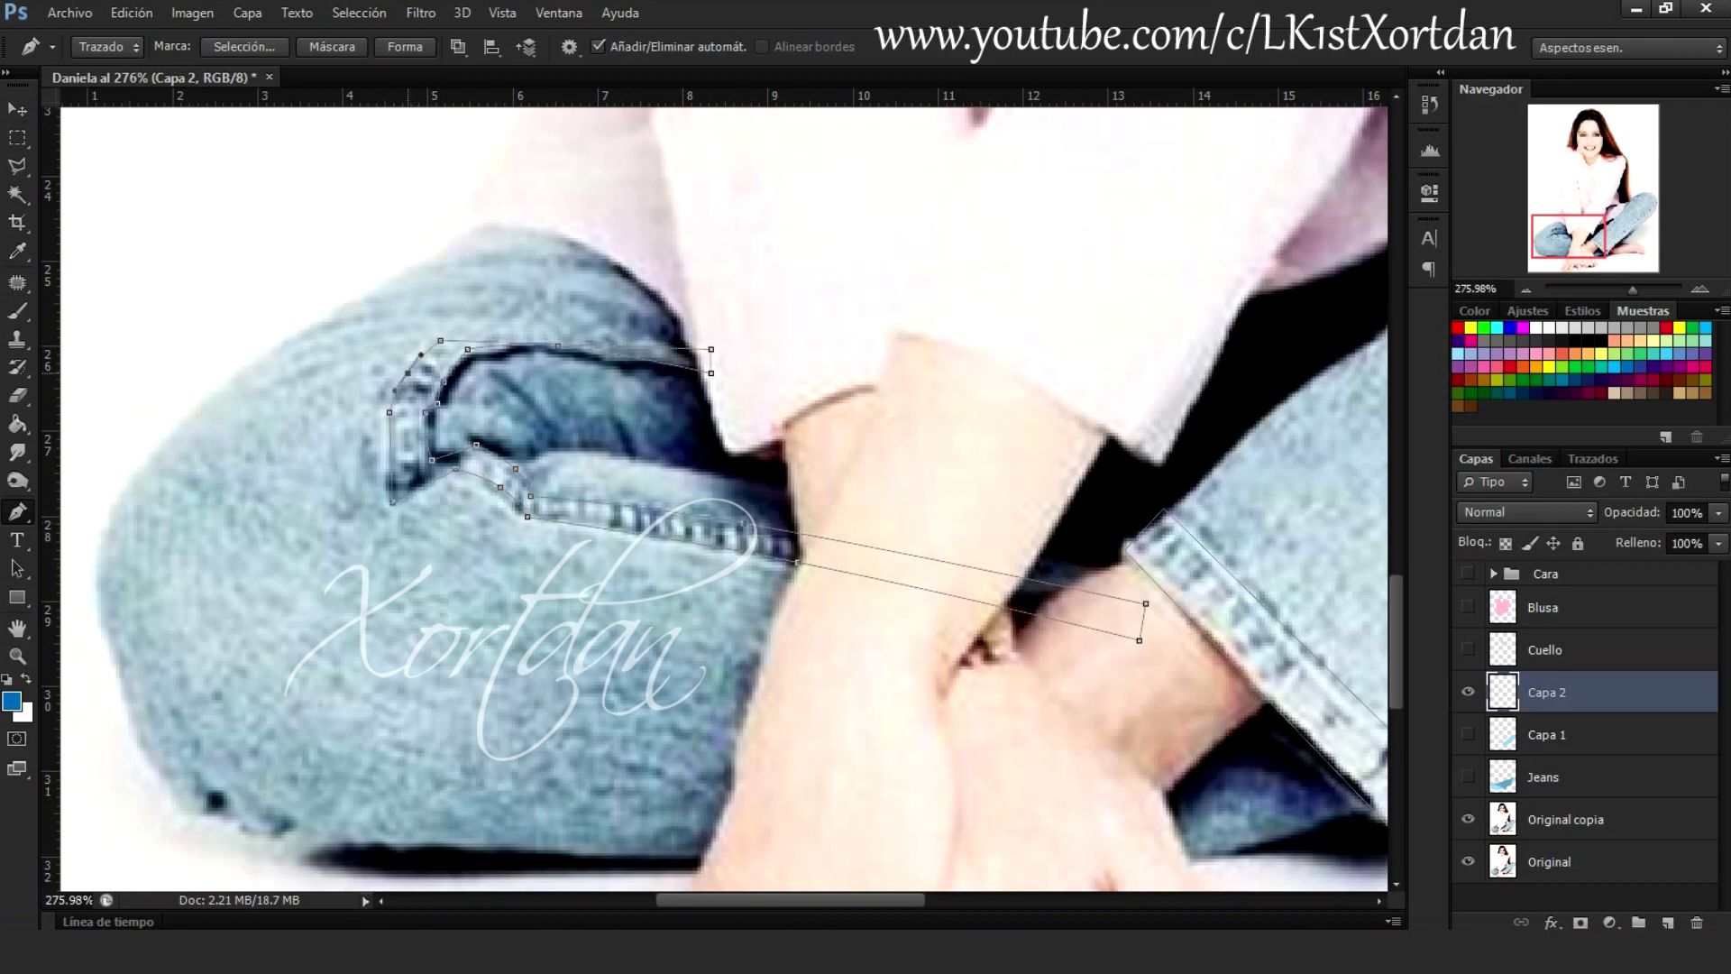
Trace the raised leg's side seam and hem, toggling the blue leg layer for reference
drag(1140, 631, 400, 595)
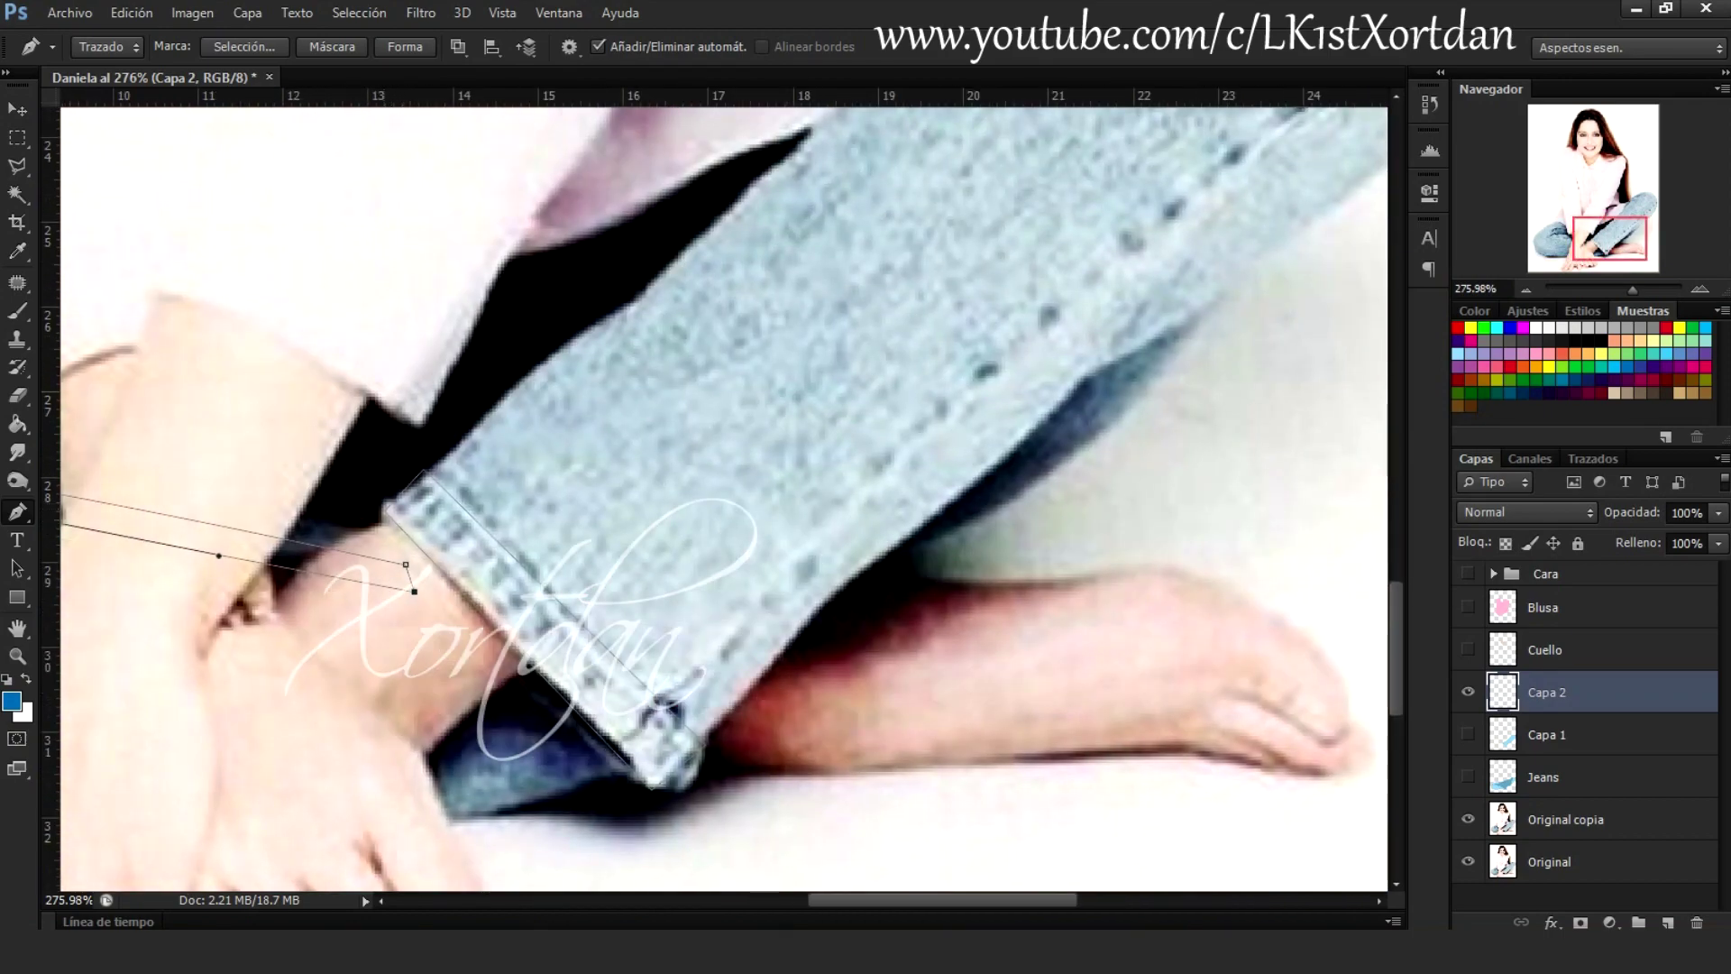
click(1468, 734)
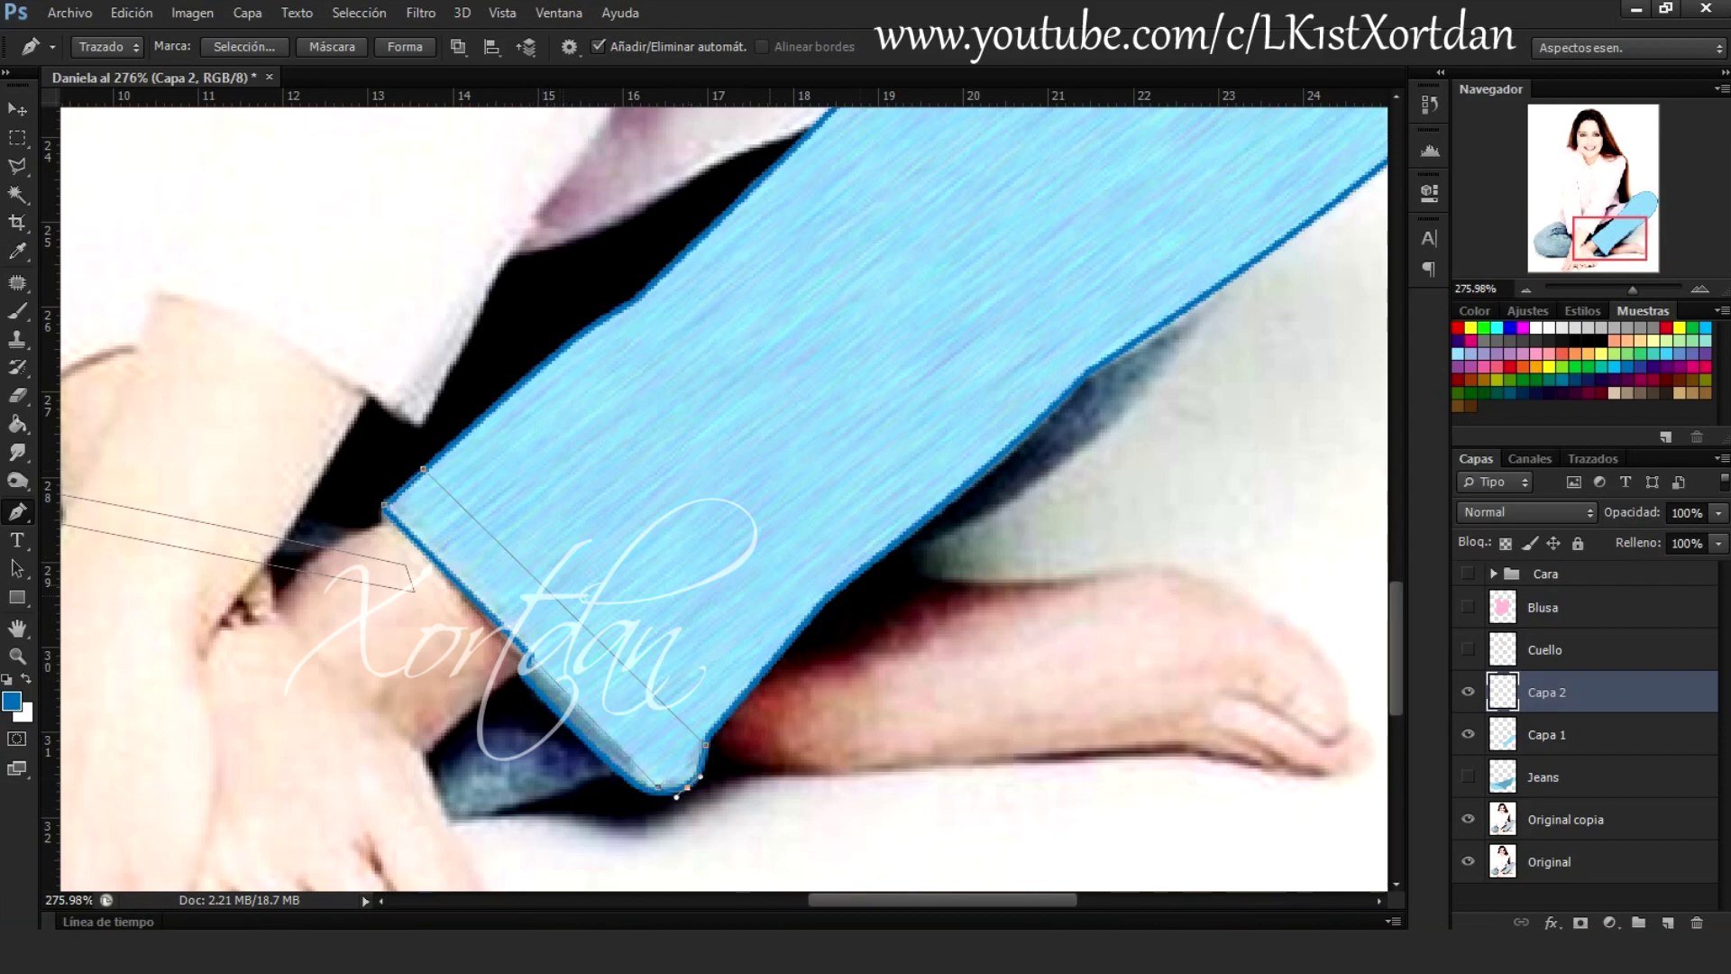
click(1468, 734)
scroll(852, 694, down, 3)
scroll(853, 694, up, 2)
click(1468, 734)
scroll(866, 694, up, 3)
scroll(908, 642, down, 1)
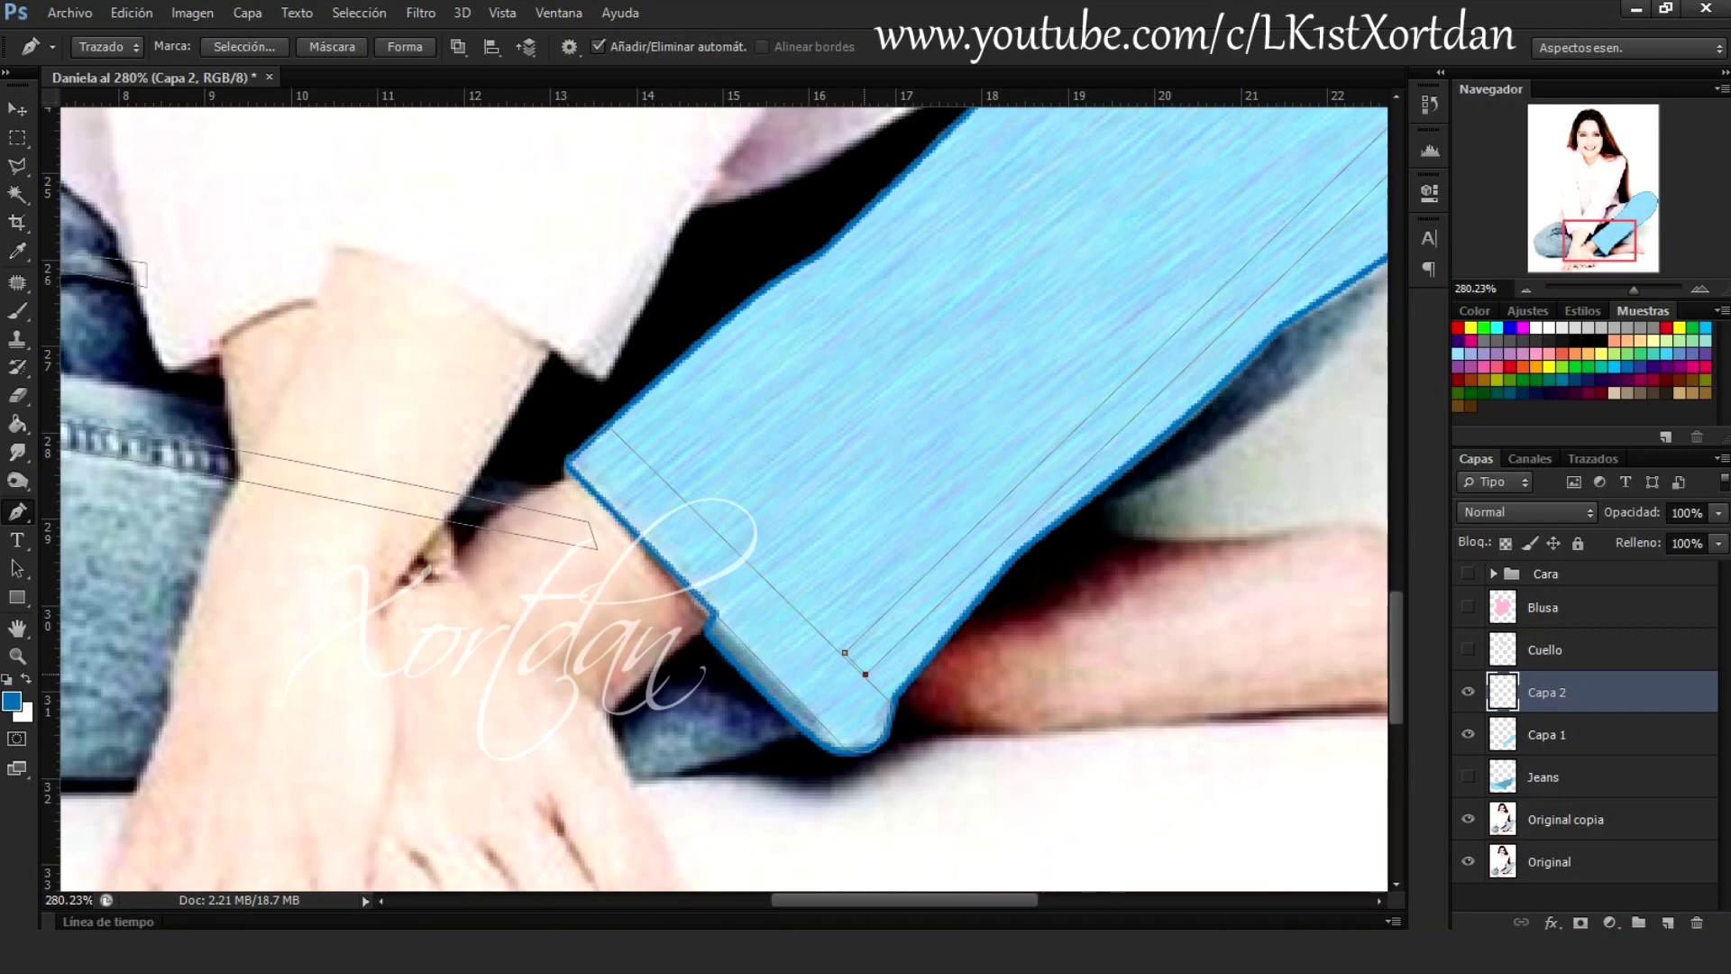
scroll(908, 642, down, 2)
click(1468, 734)
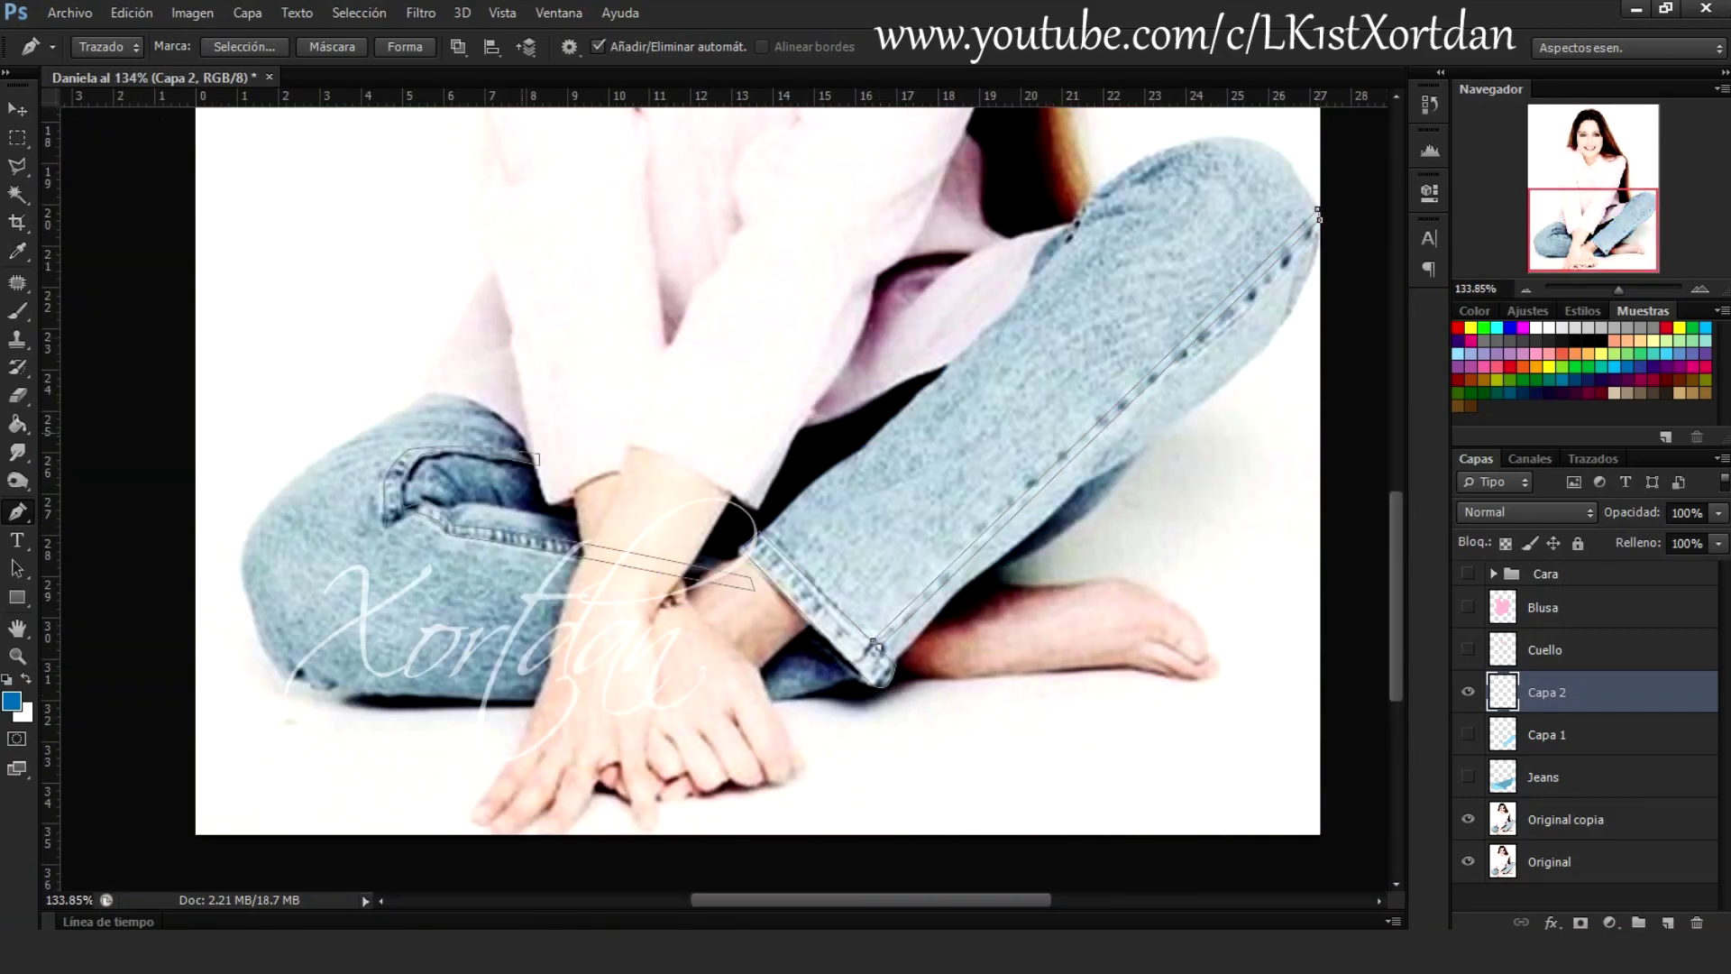
Convert the seam paths to a selection and stroke them in dark blue
key(m)
key(ctrl+Return)
right_click(891, 555)
click(908, 417)
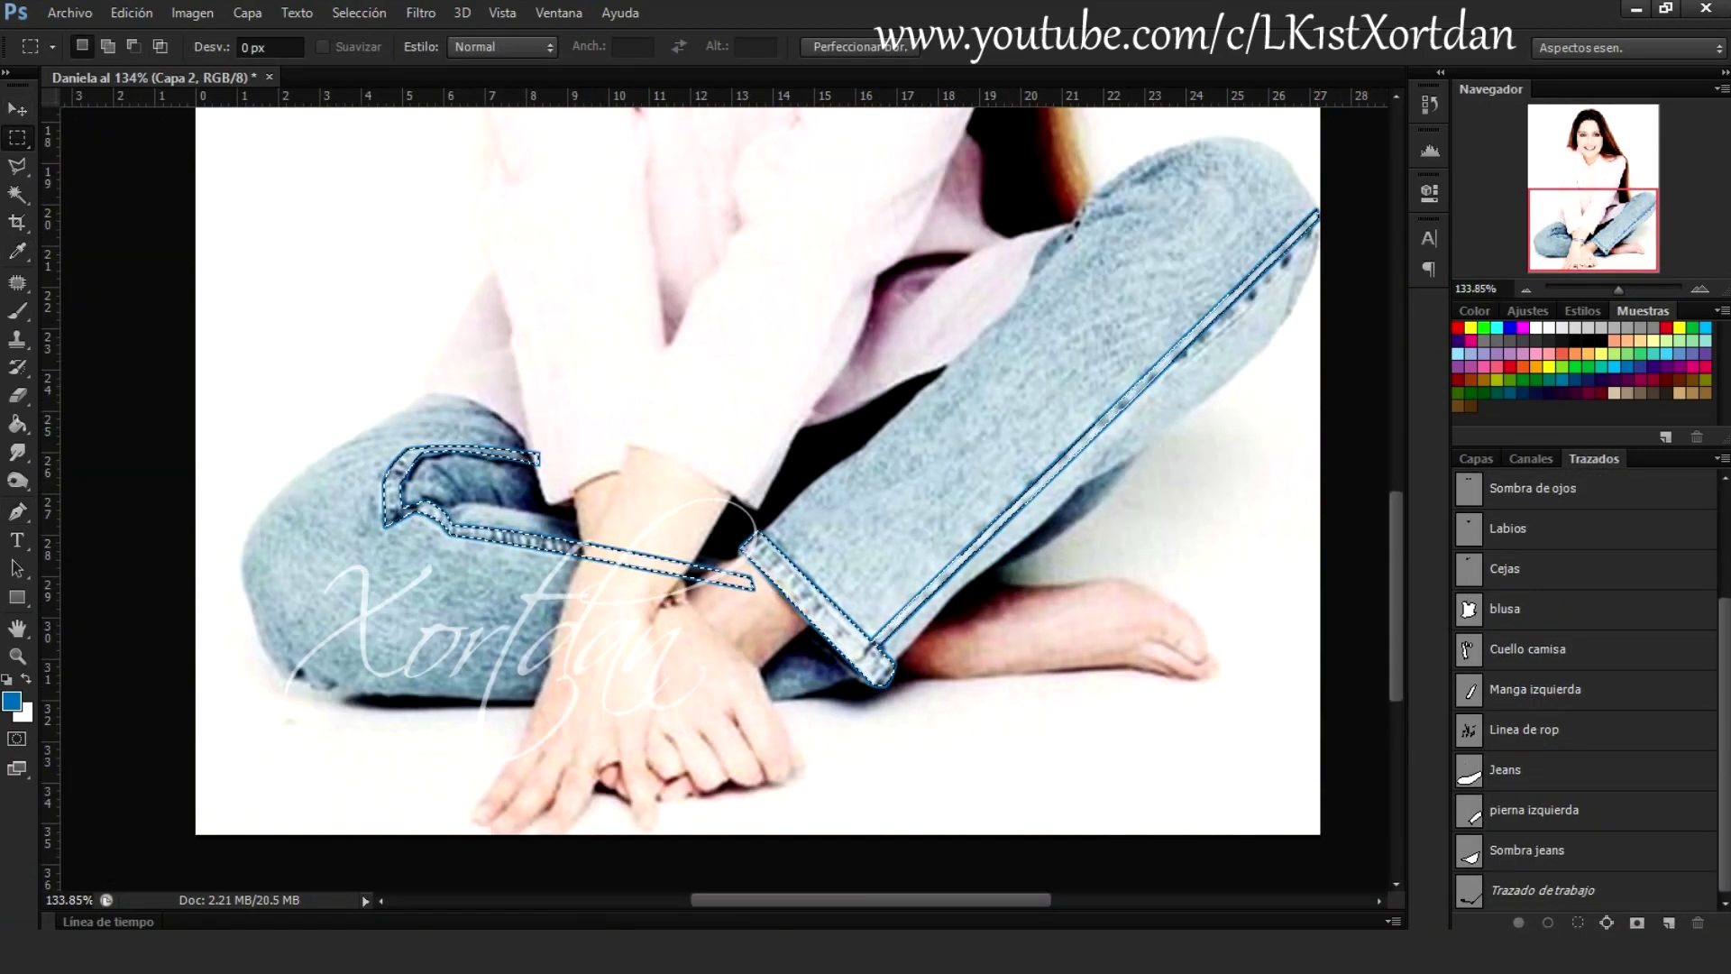
scroll(499, 486, up, 2)
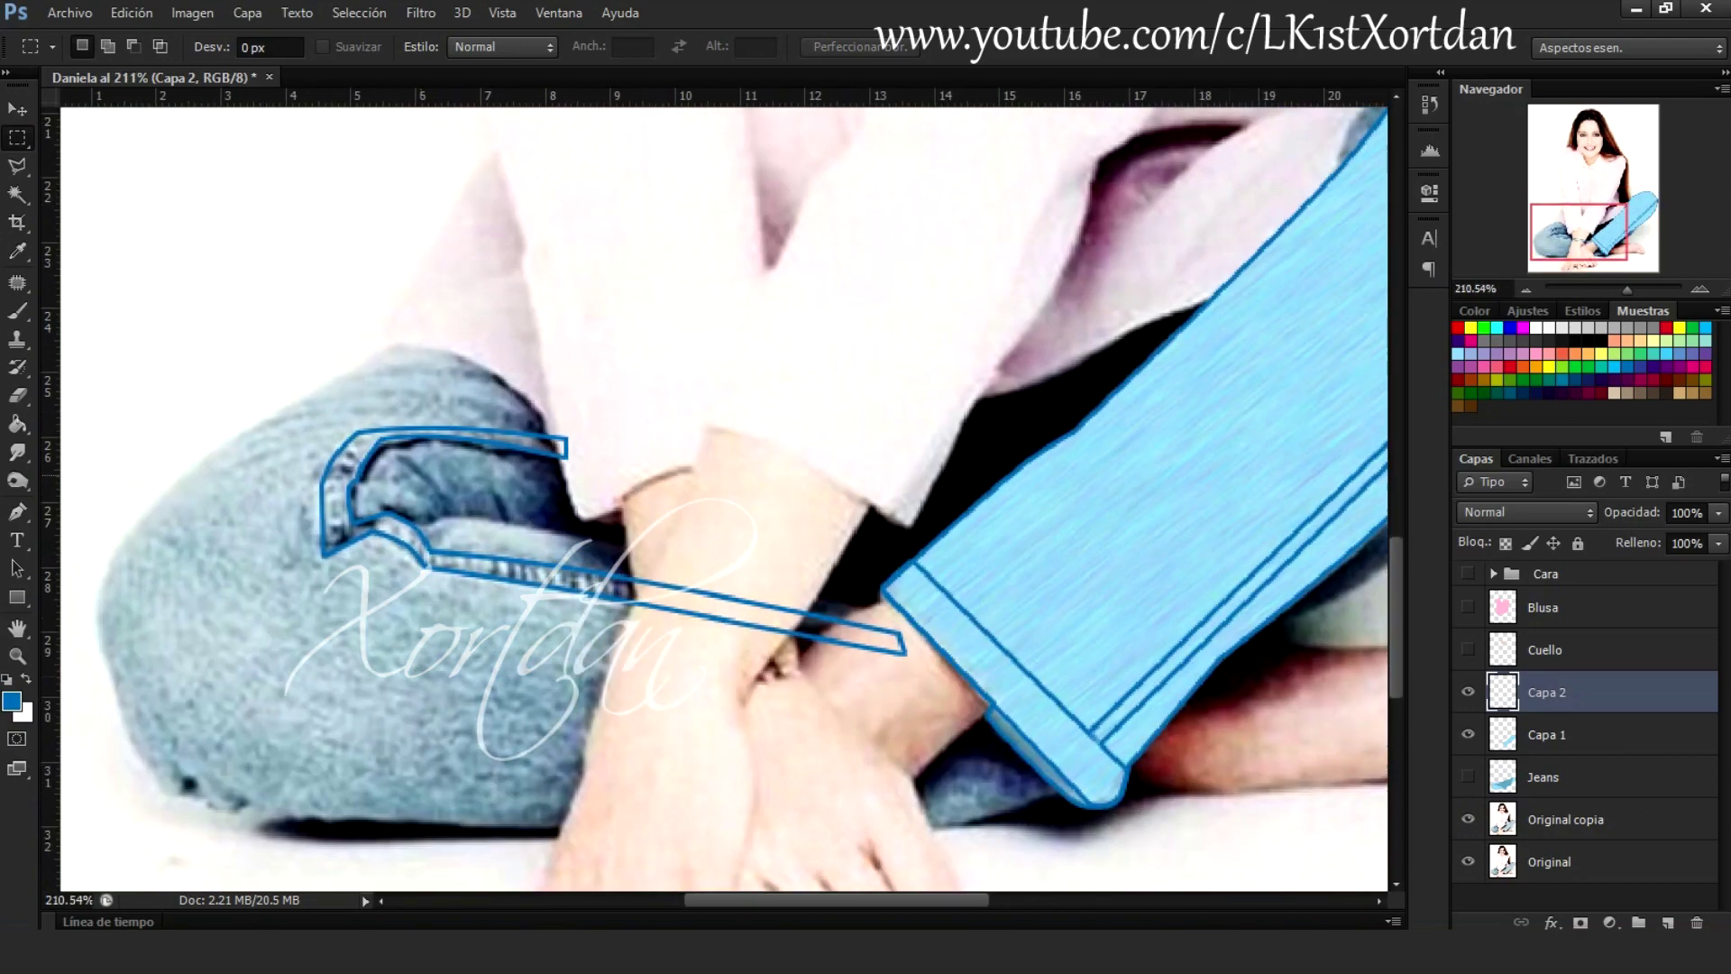
Add a new layer and start a polygonal lasso selection at the knee
key(ctrl+shift+alt+n)
key(l)
click(322, 552)
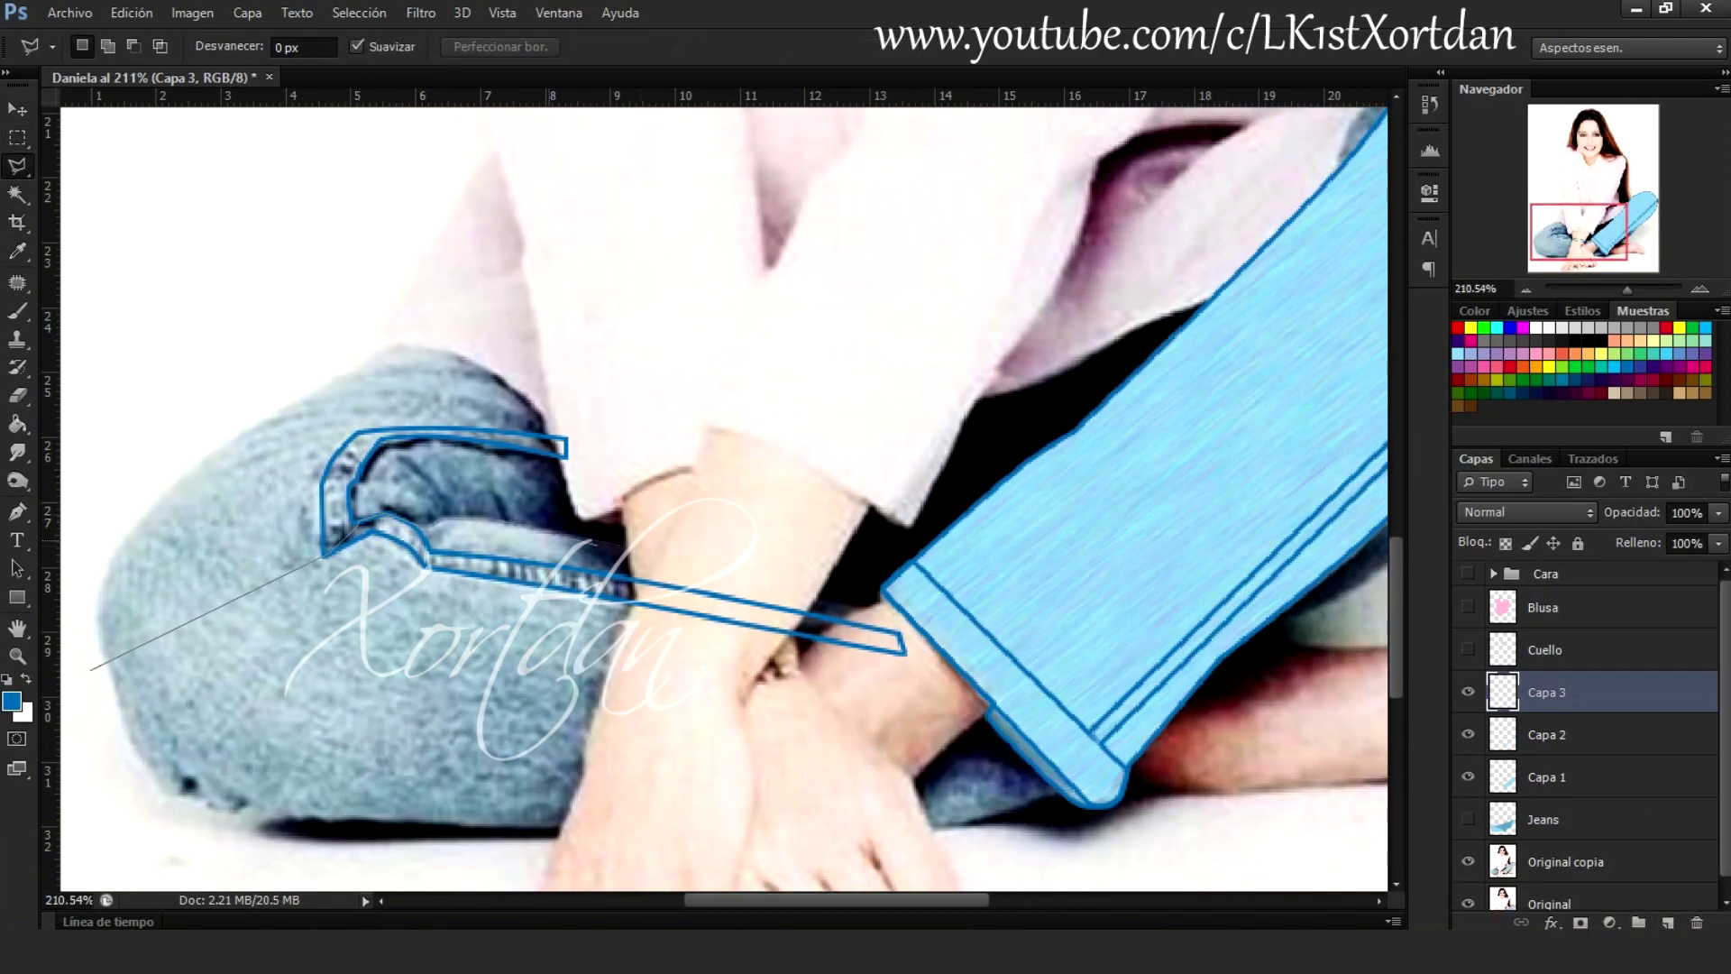
Outline the lower-leg polygon in blue and erase its left and bottom edges
click(1266, 852)
click(157, 852)
click(322, 552)
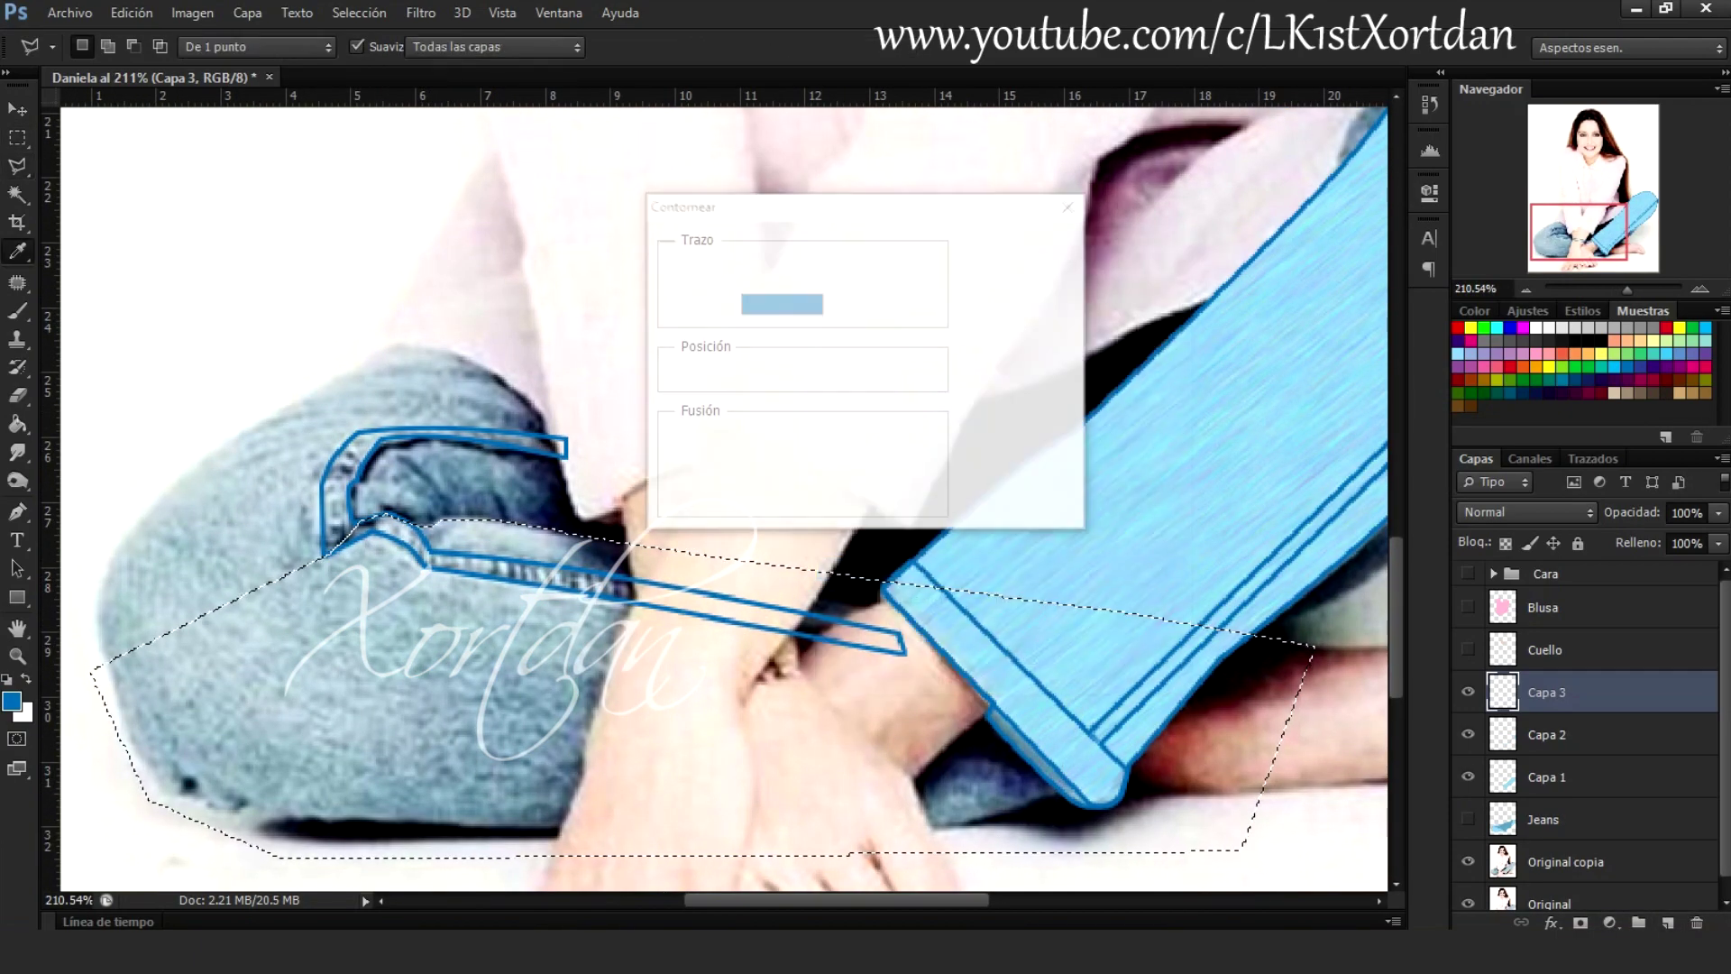
scroll(721, 495, down, 2)
key(e)
drag(478, 537, 802, 739)
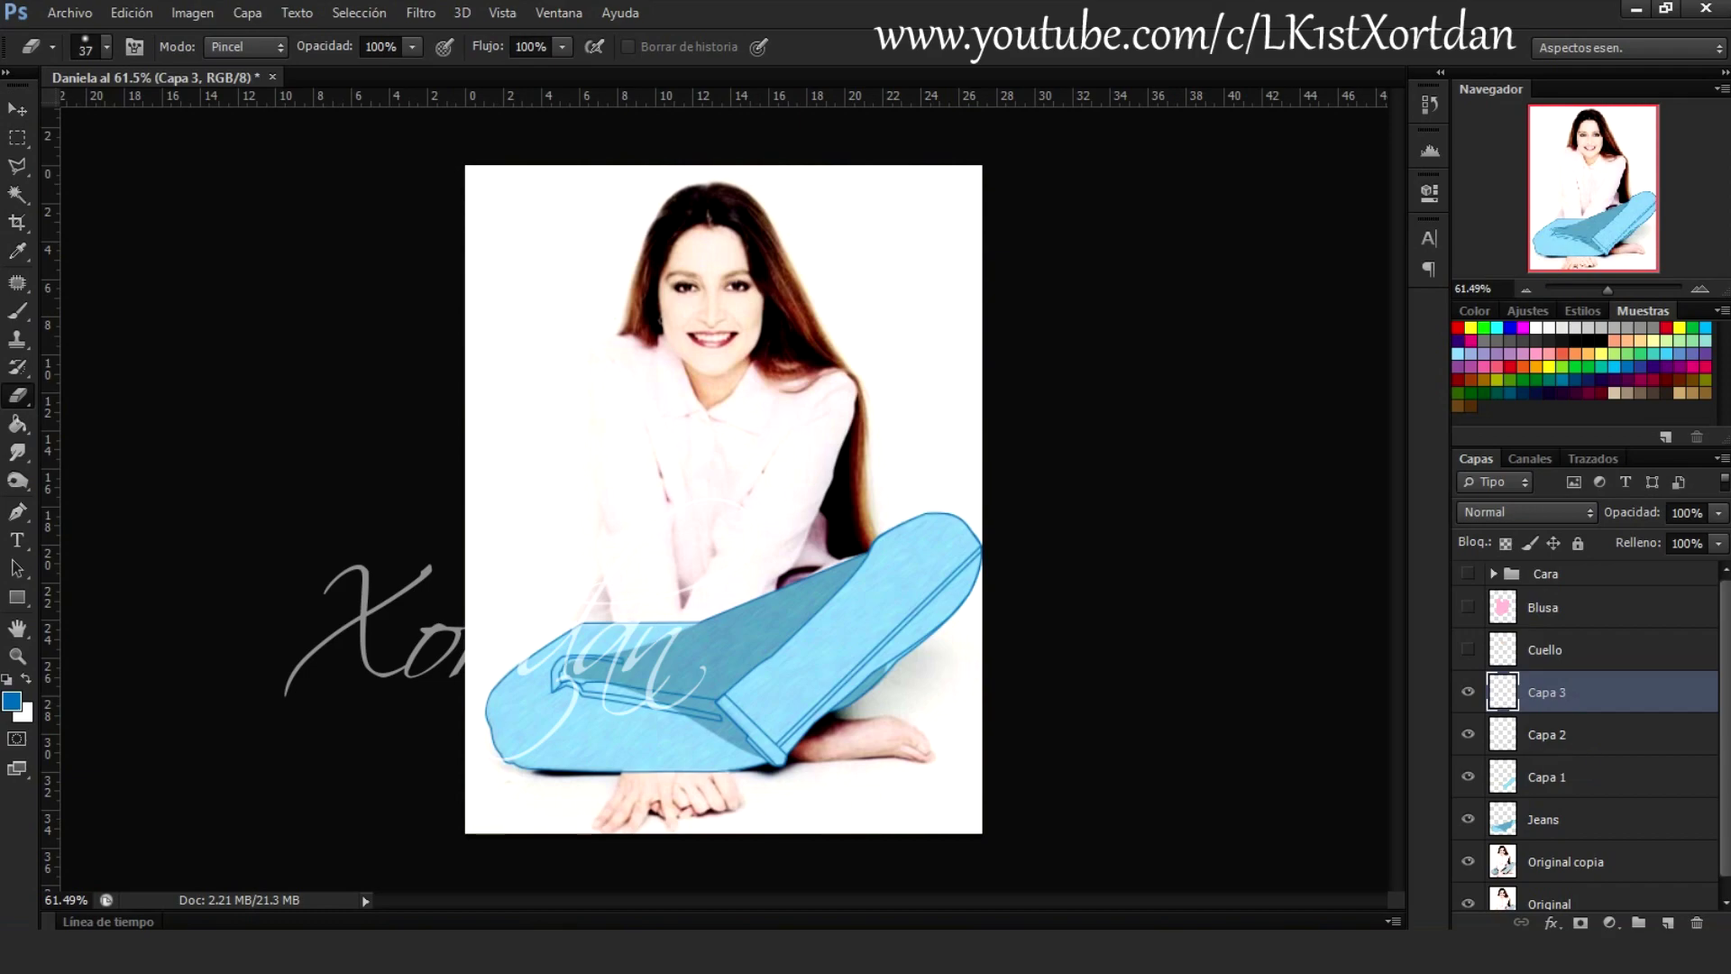
Rename the jeans detail layers to jeans3, jeans2 and jeans1
shift+click(1543, 818)
right_click(1542, 818)
key(Escape)
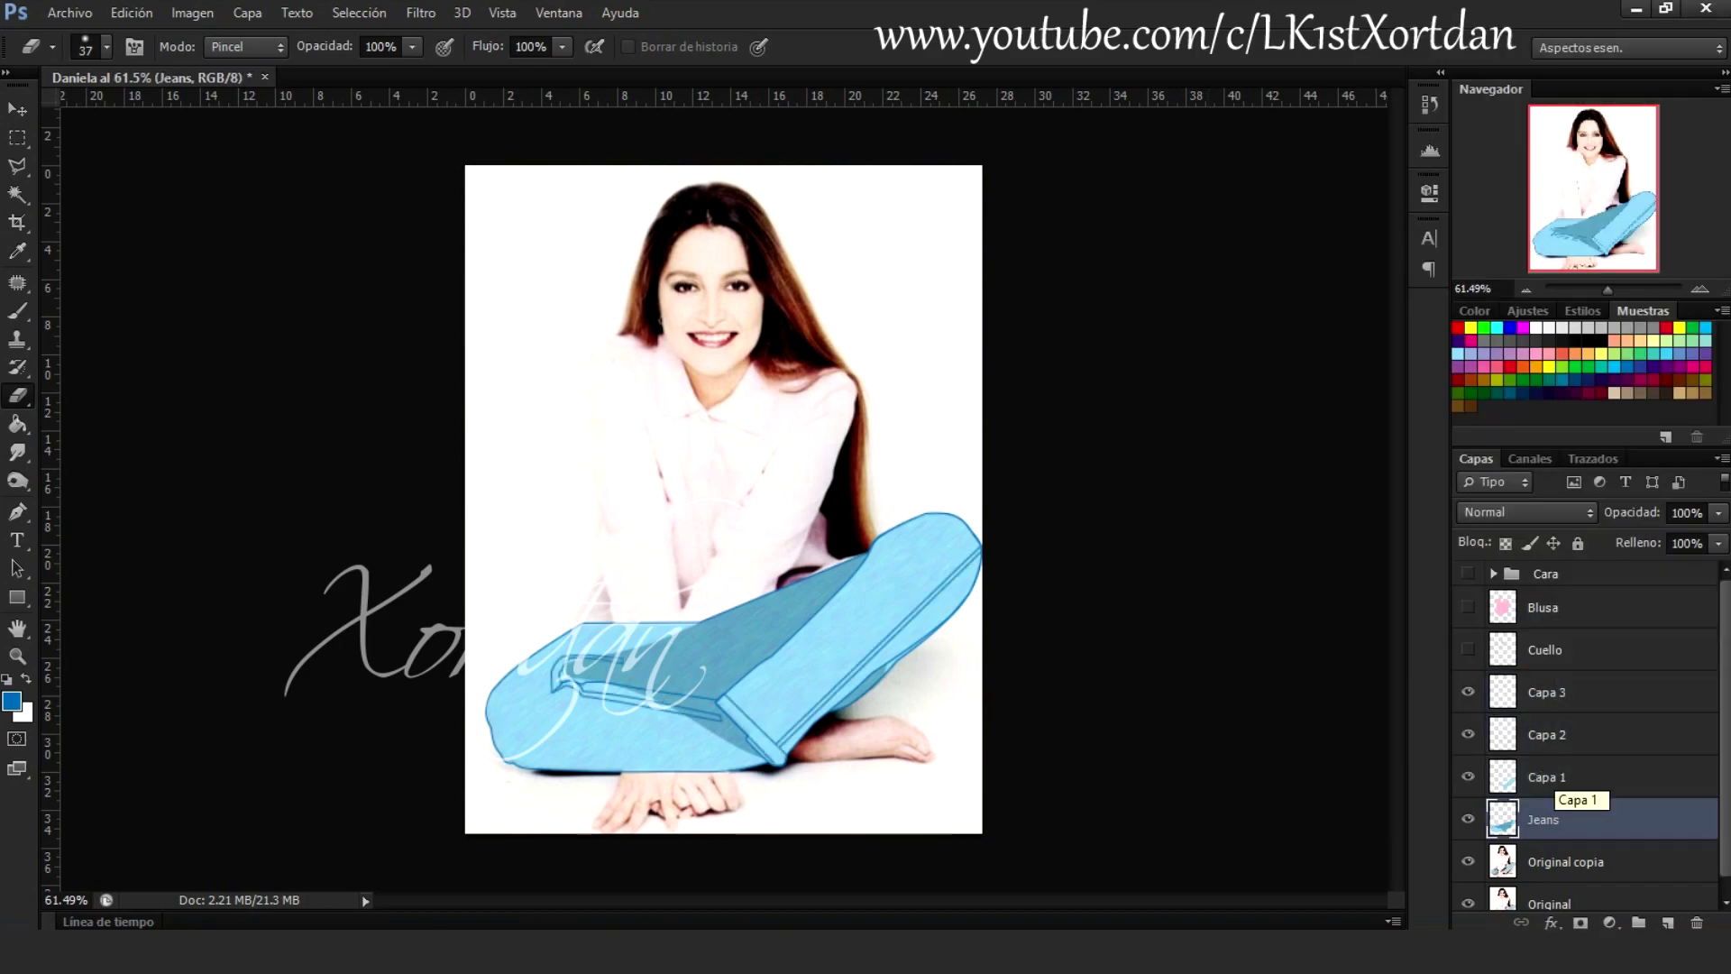
text(jeans3)
key(Tab)
text(jeans2)
key(Tab)
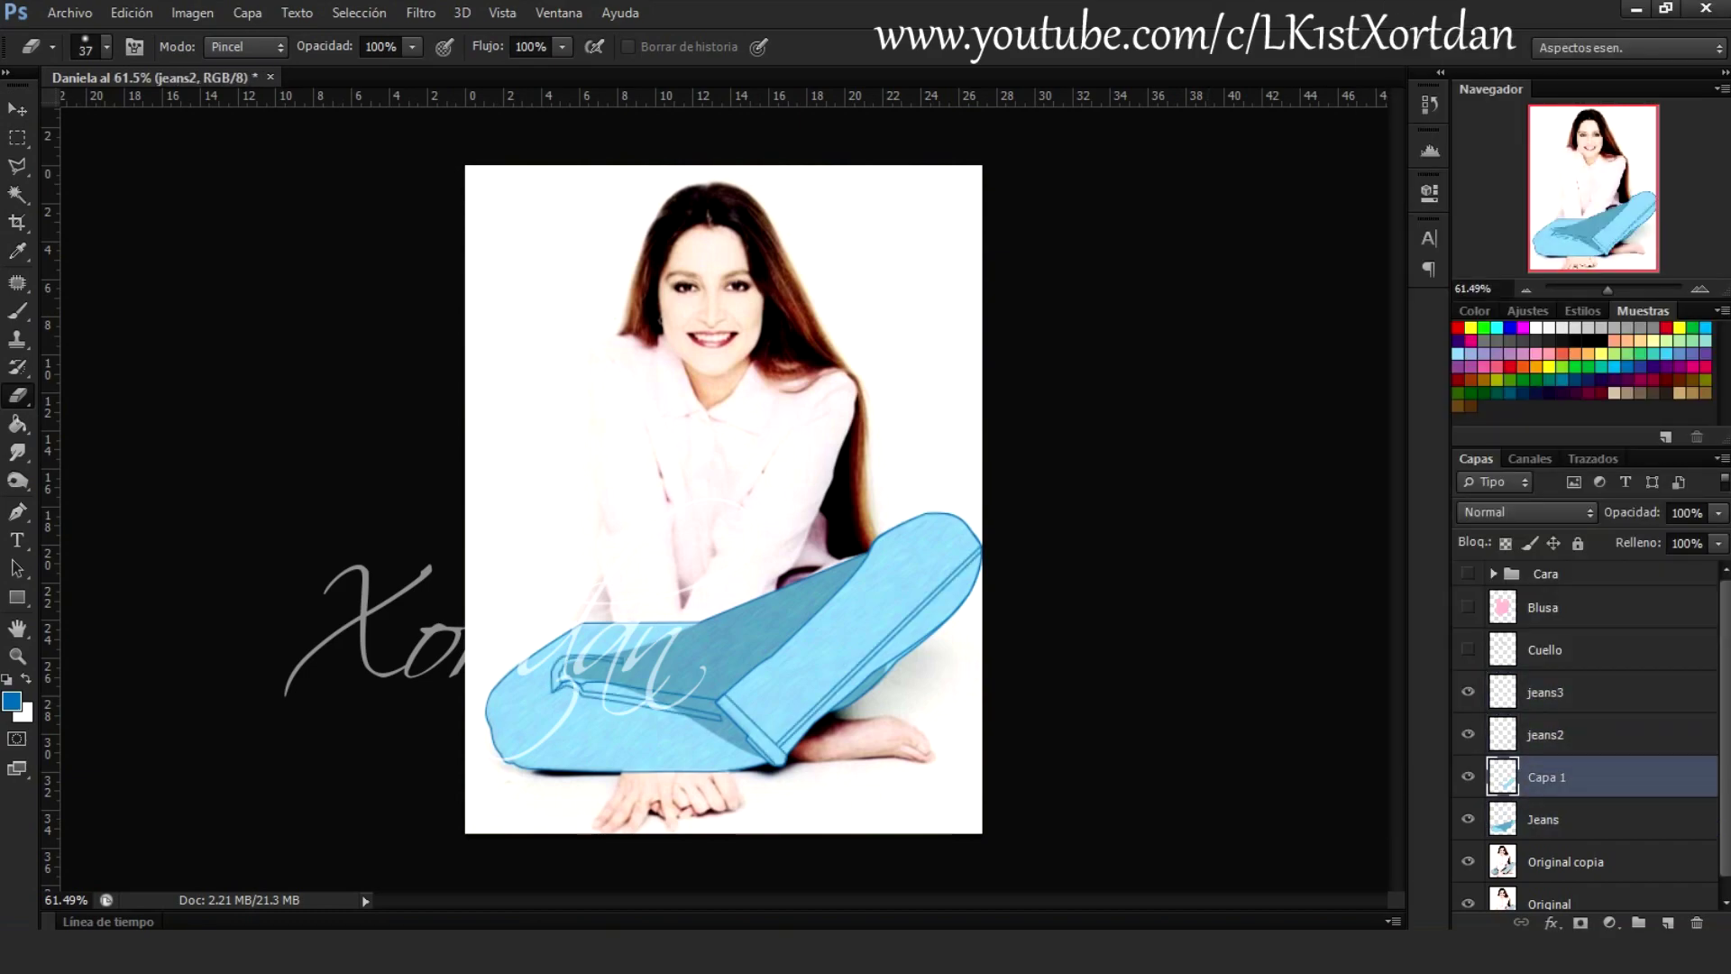
text(jeans1)
key(Return)
Group the jeans layers into a folder named 'jeans'
key(ctrl+g)
text(jeans)
key(Return)
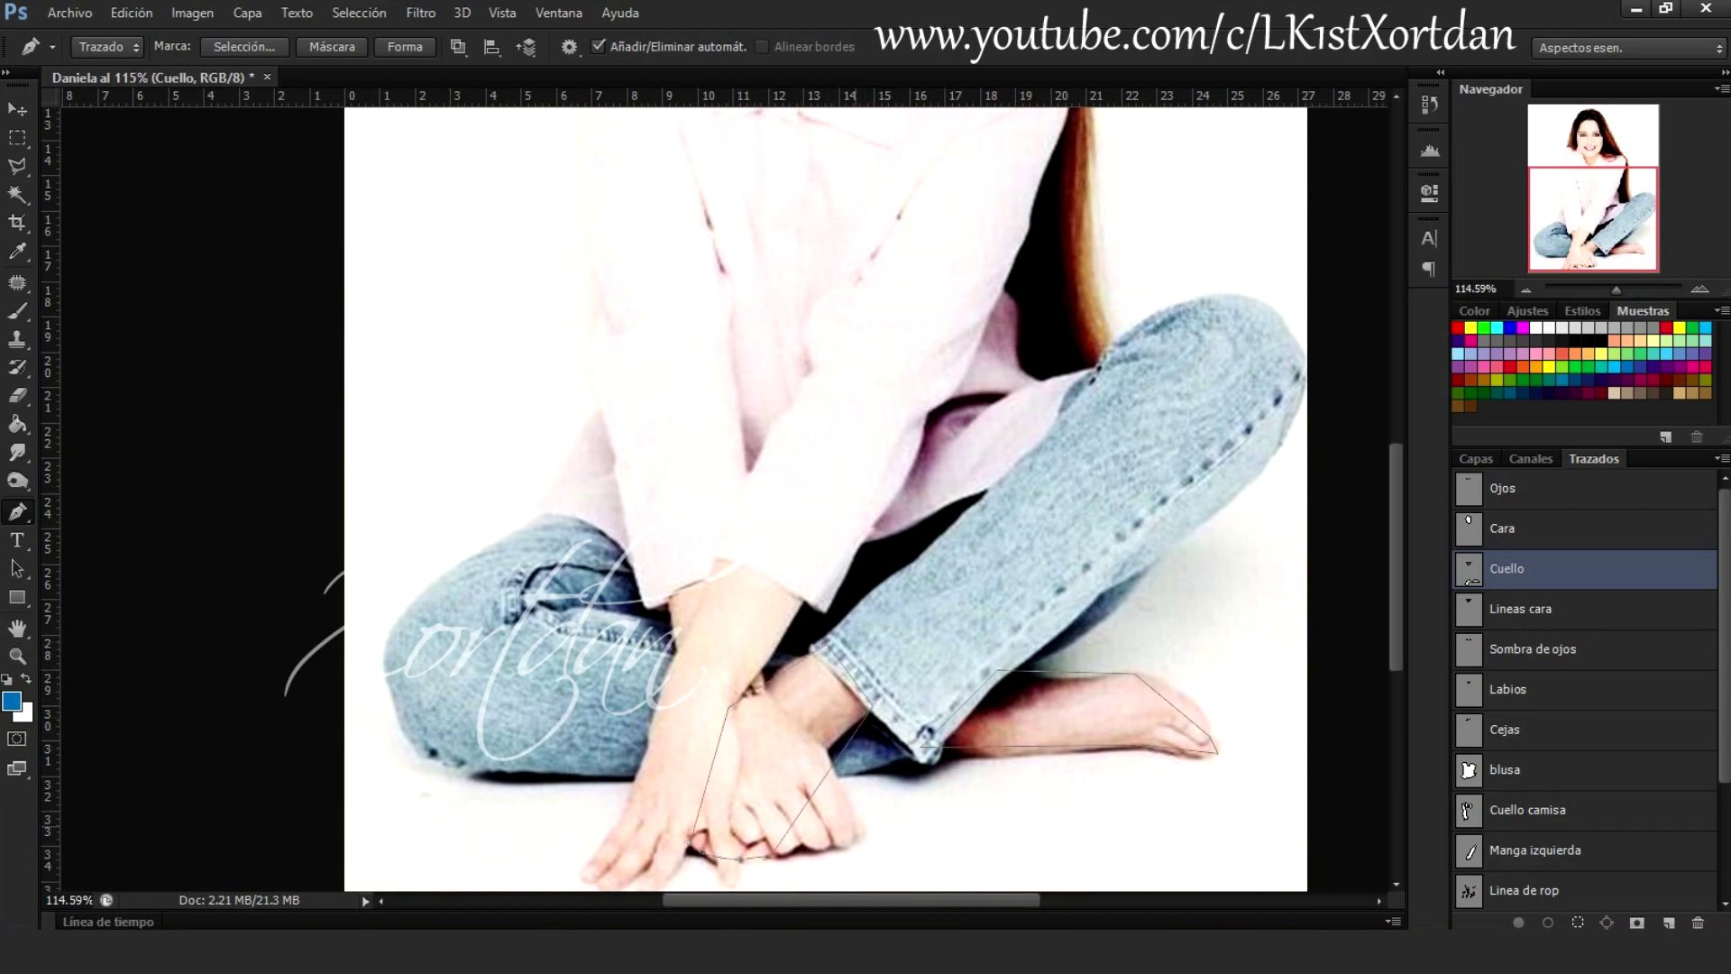
Merge Capa 2, Capa 1 and Cuello into one layer named cuello
scroll(1055, 811, up, 2)
scroll(1055, 811, up, 1)
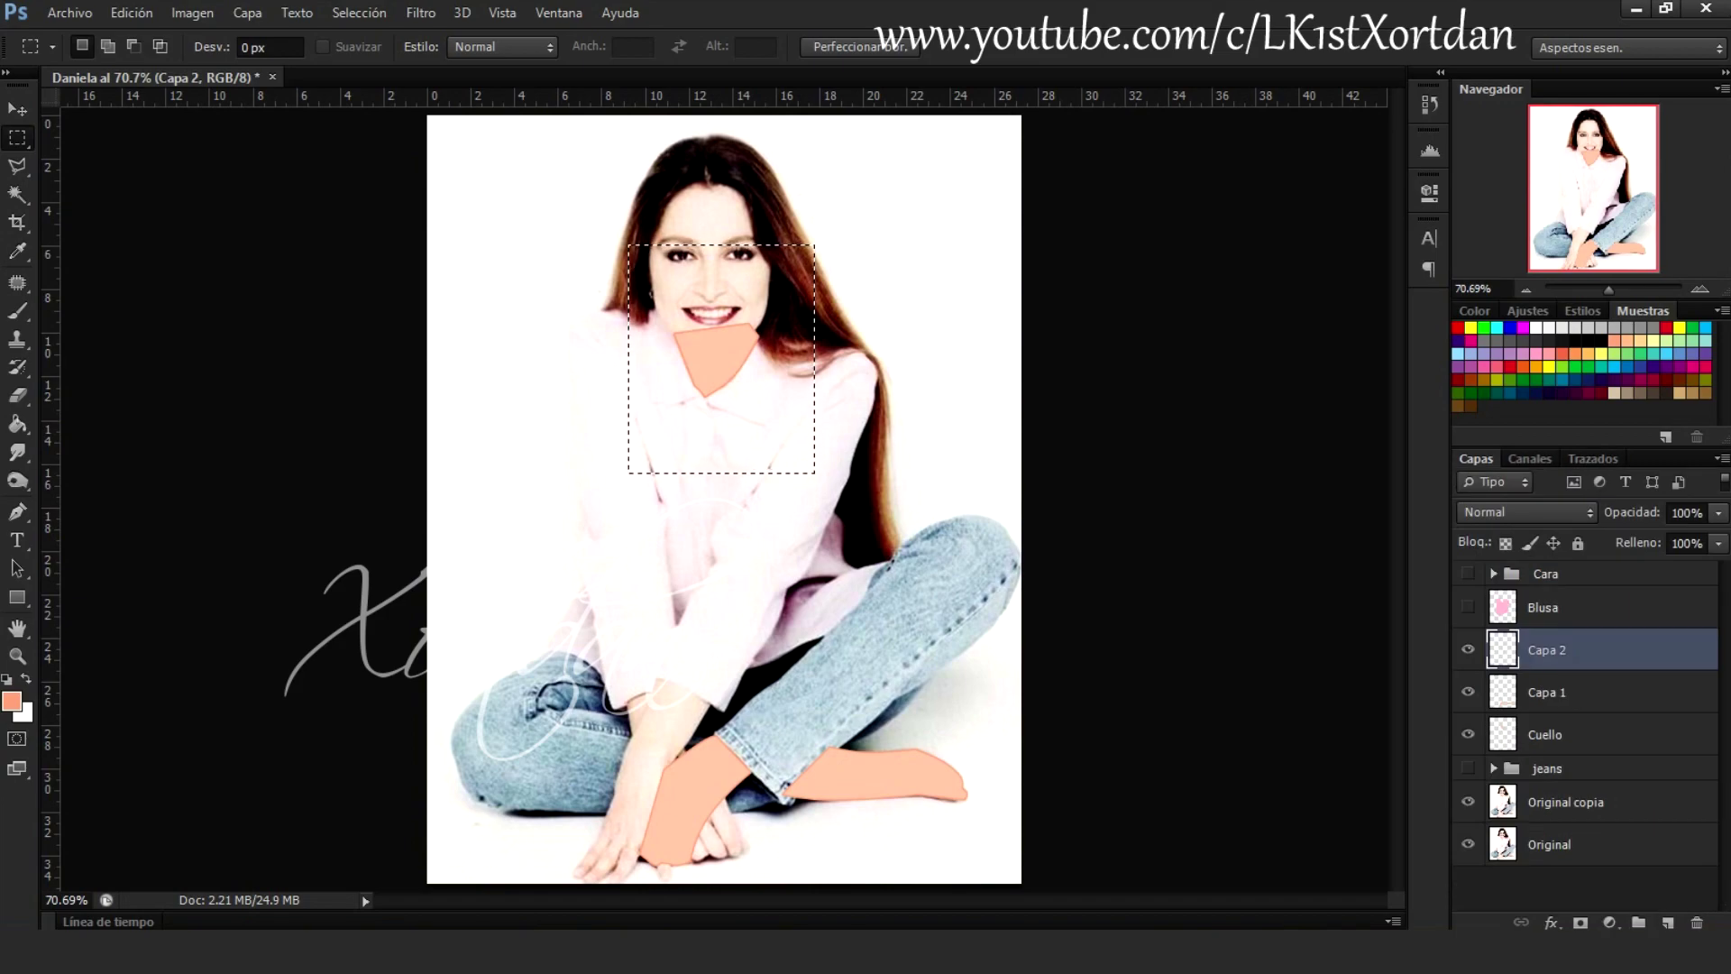
text(cuell)
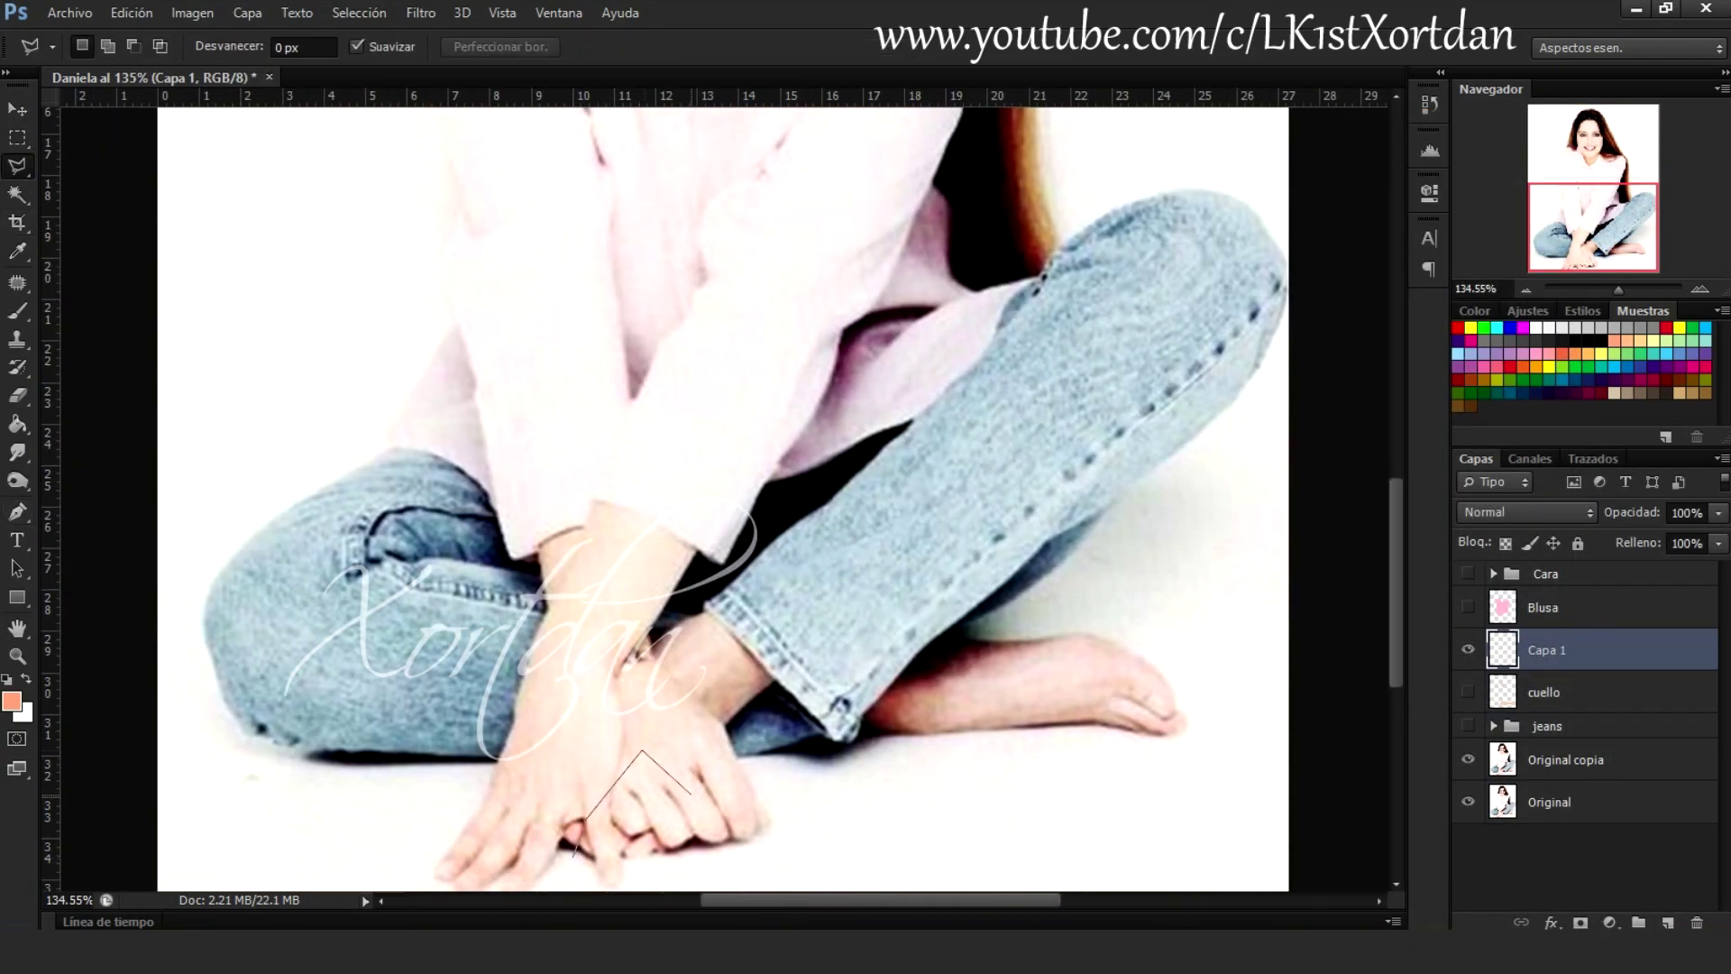
Polygon-select the bare foot, stroke it orange, and erase the extra outline lines
click(1195, 750)
click(1111, 712)
click(1085, 706)
click(1220, 695)
click(1264, 785)
click(1251, 852)
double_click(559, 883)
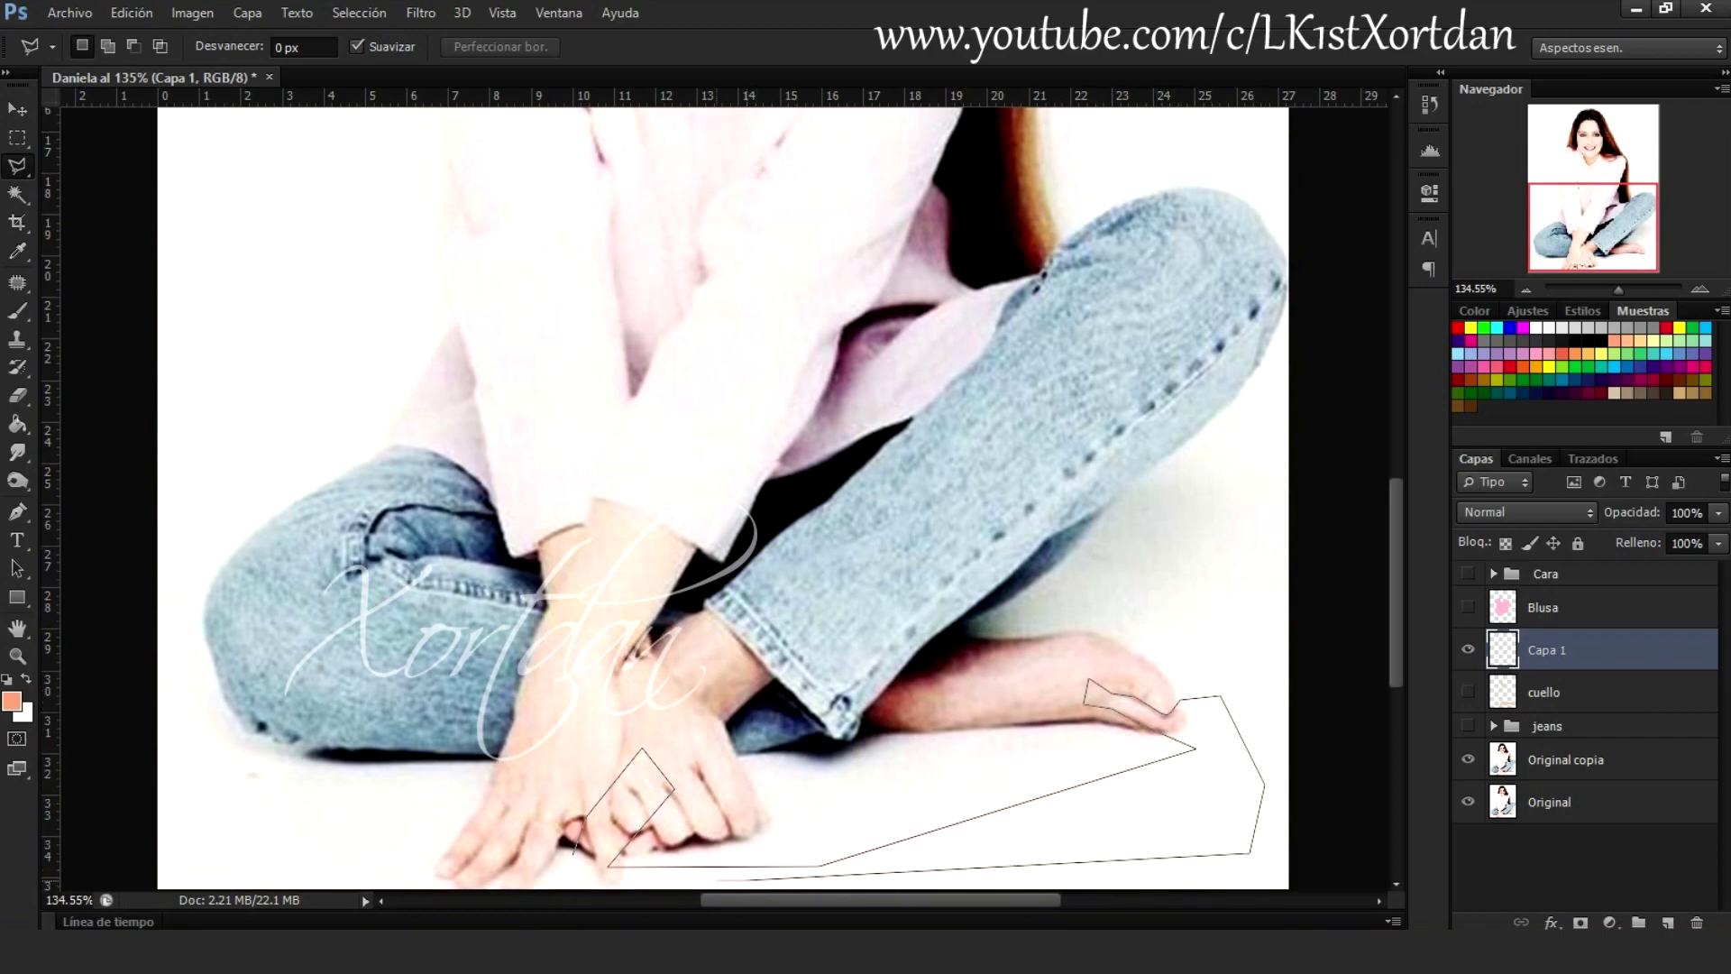
click(1016, 247)
key(e)
drag(562, 883, 682, 880)
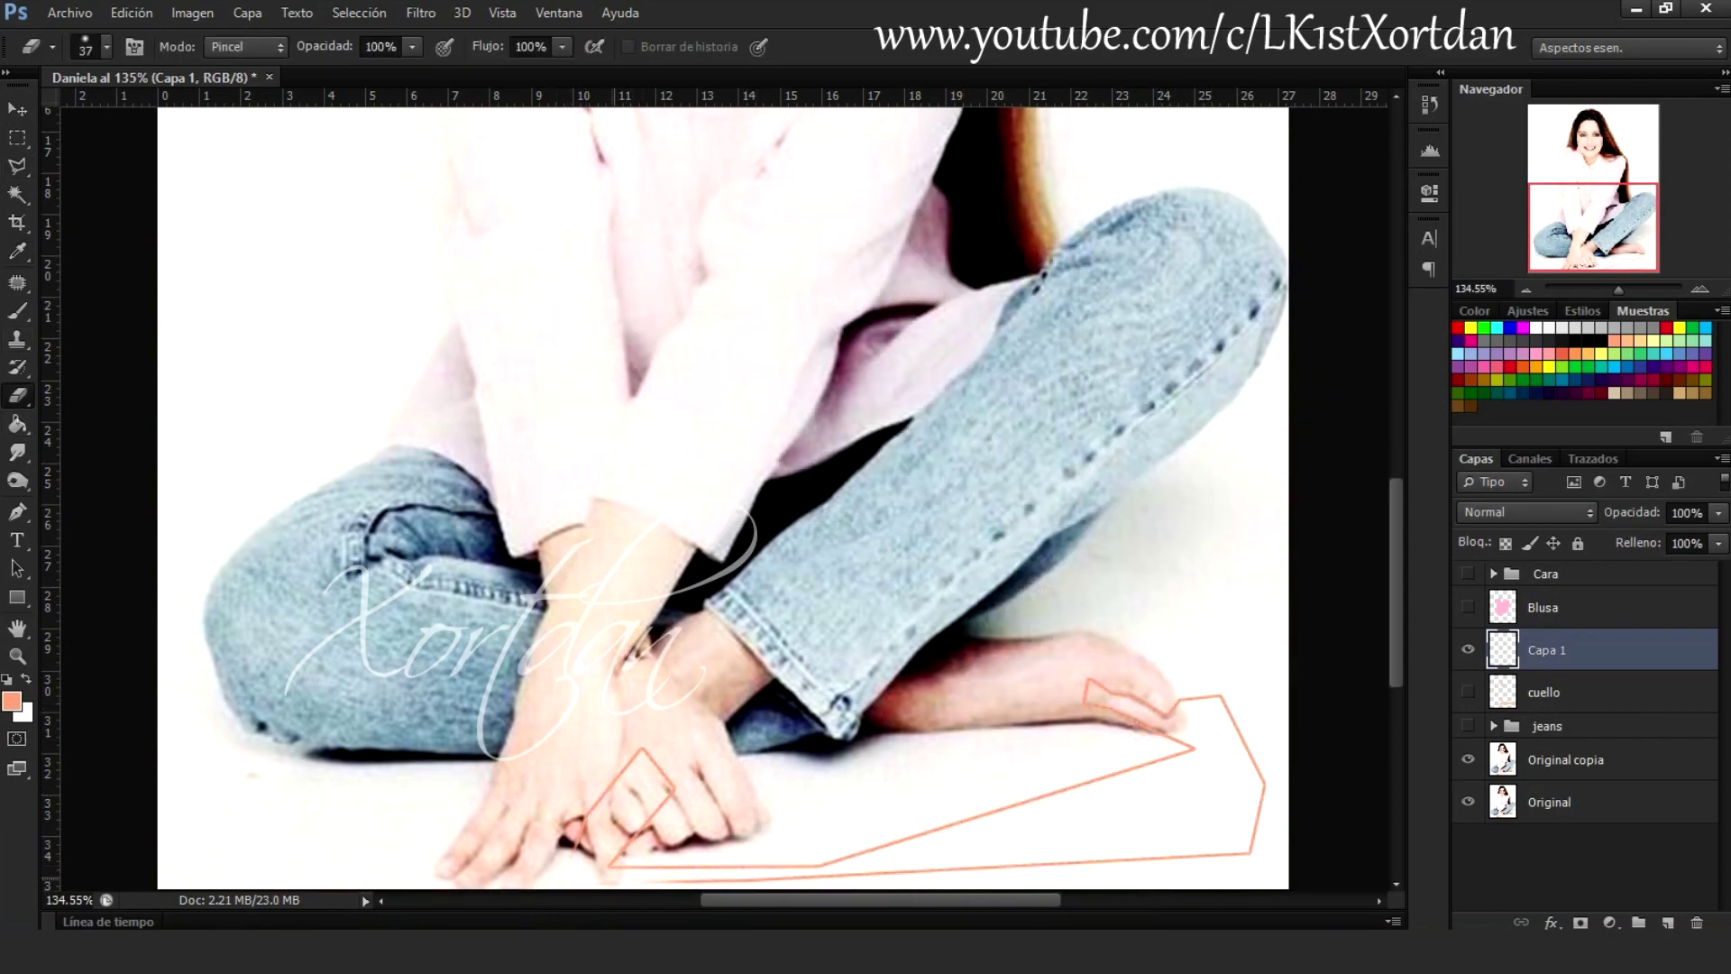
drag(901, 852, 1257, 712)
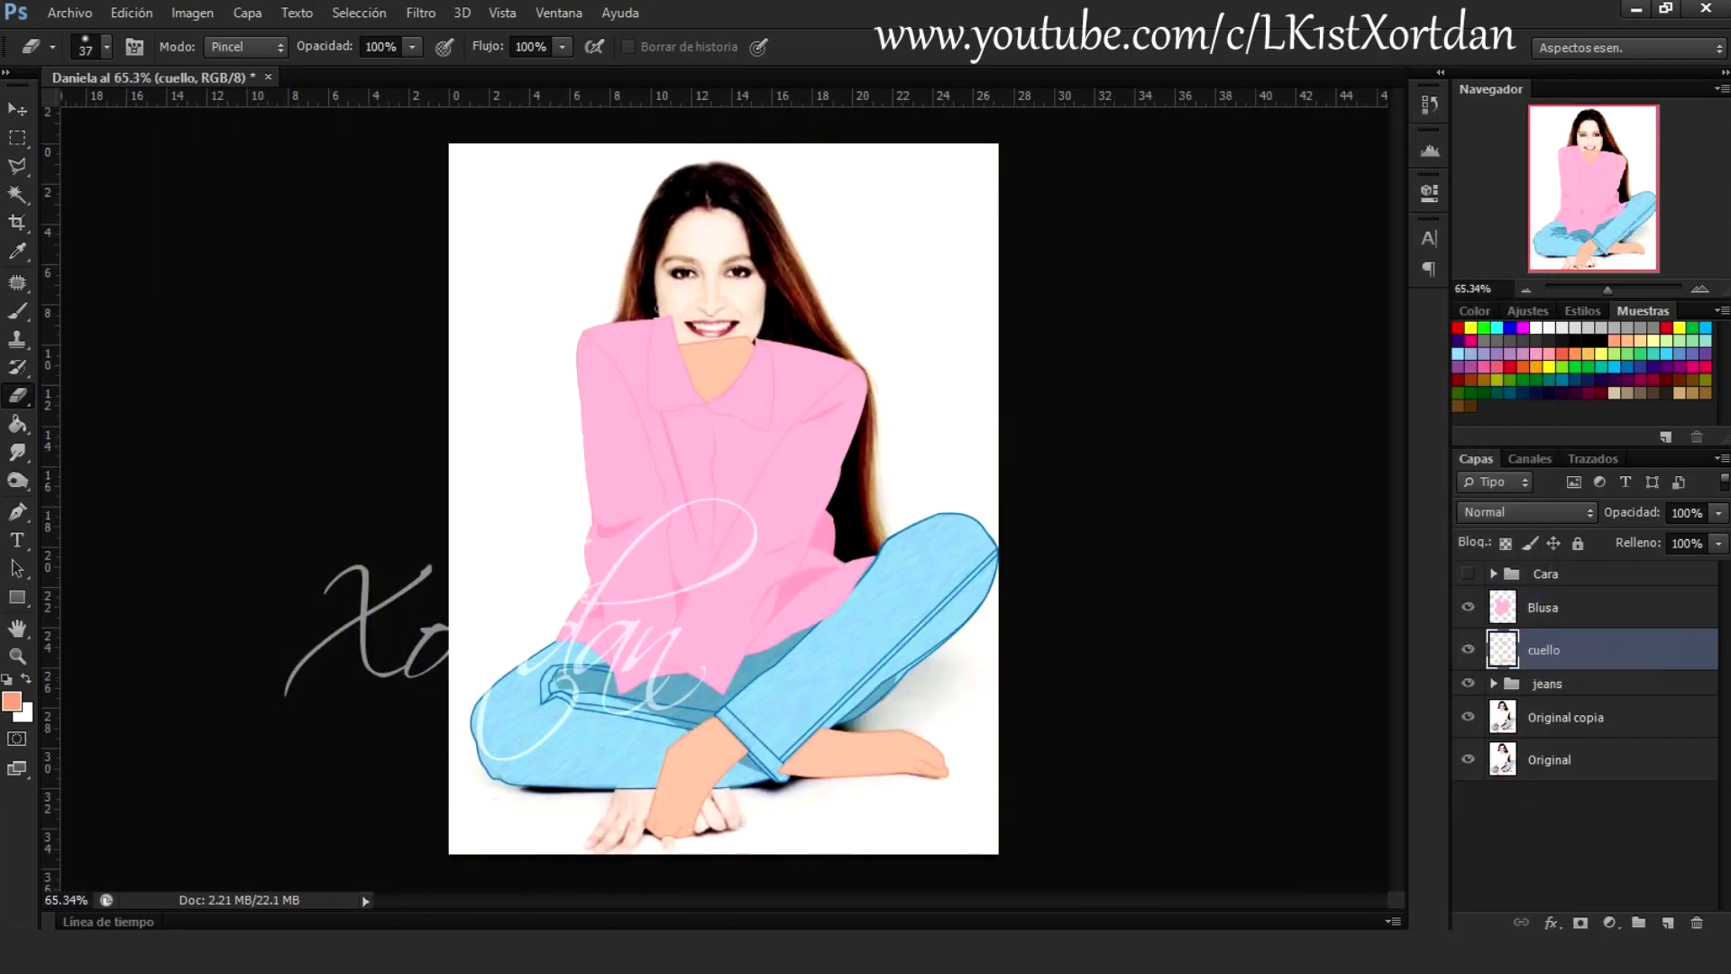
Move the cuello layer into the jeans group
key(ctrl+bracketleft)
key(ctrl+bracketright)
key(ctrl+bracketright)
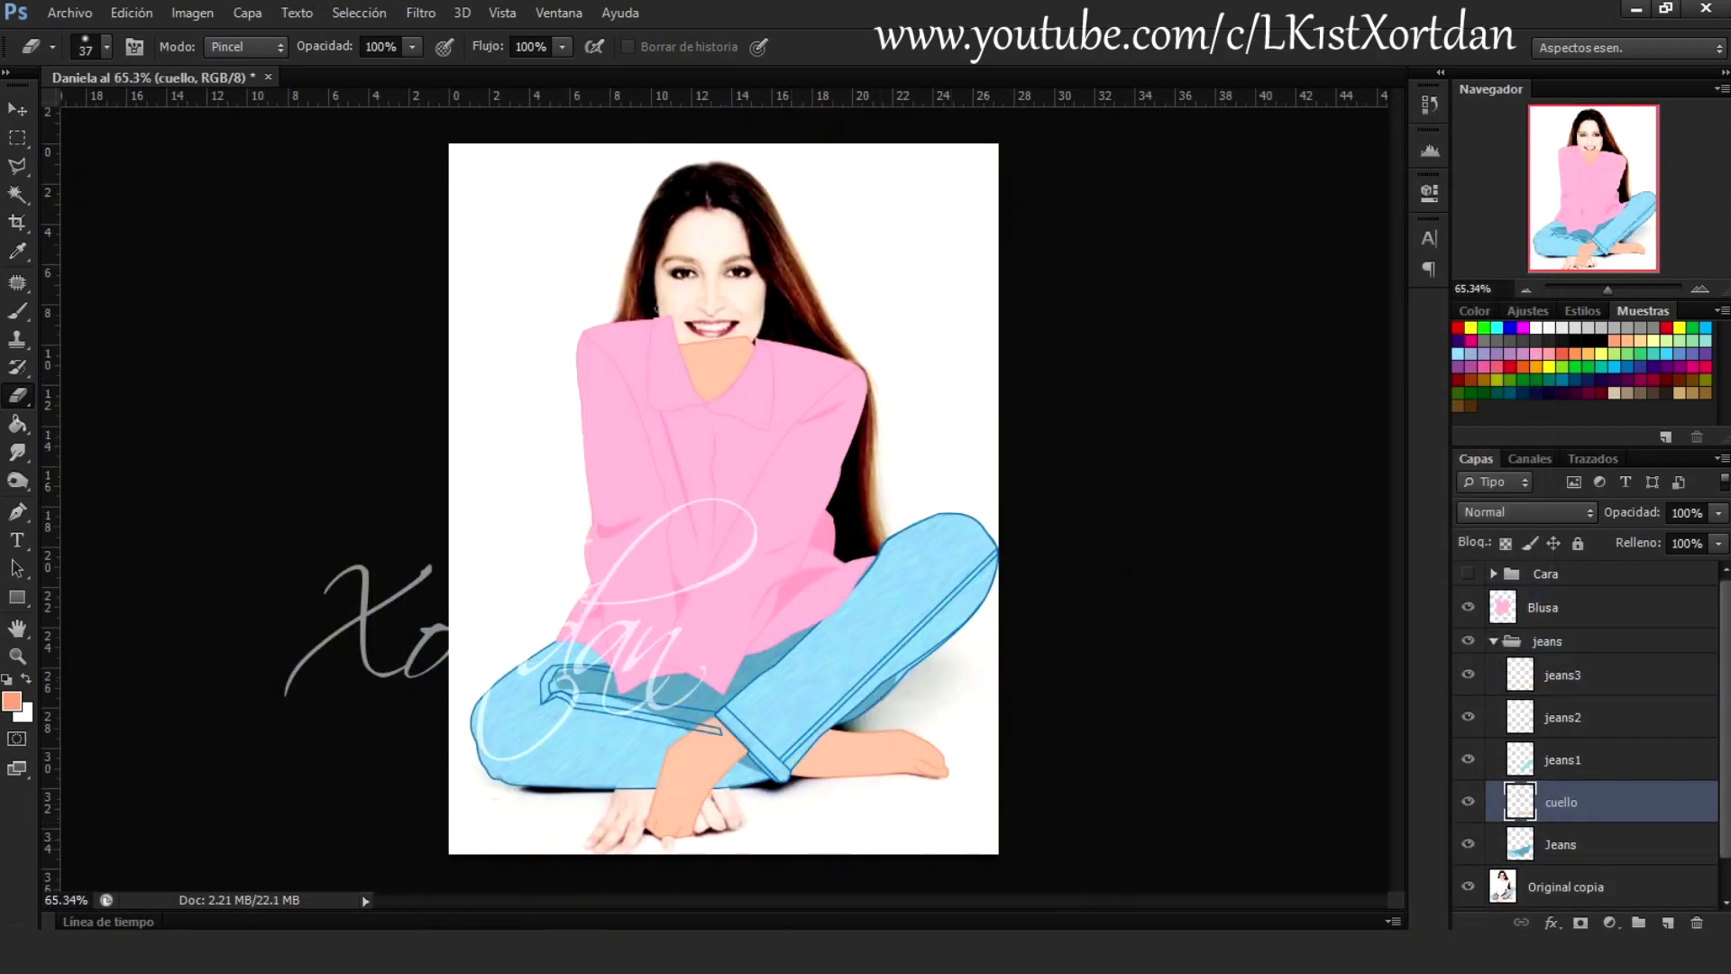
key(alt+bracketright)
key(alt+bracketright)
scroll(726, 665, up, 3)
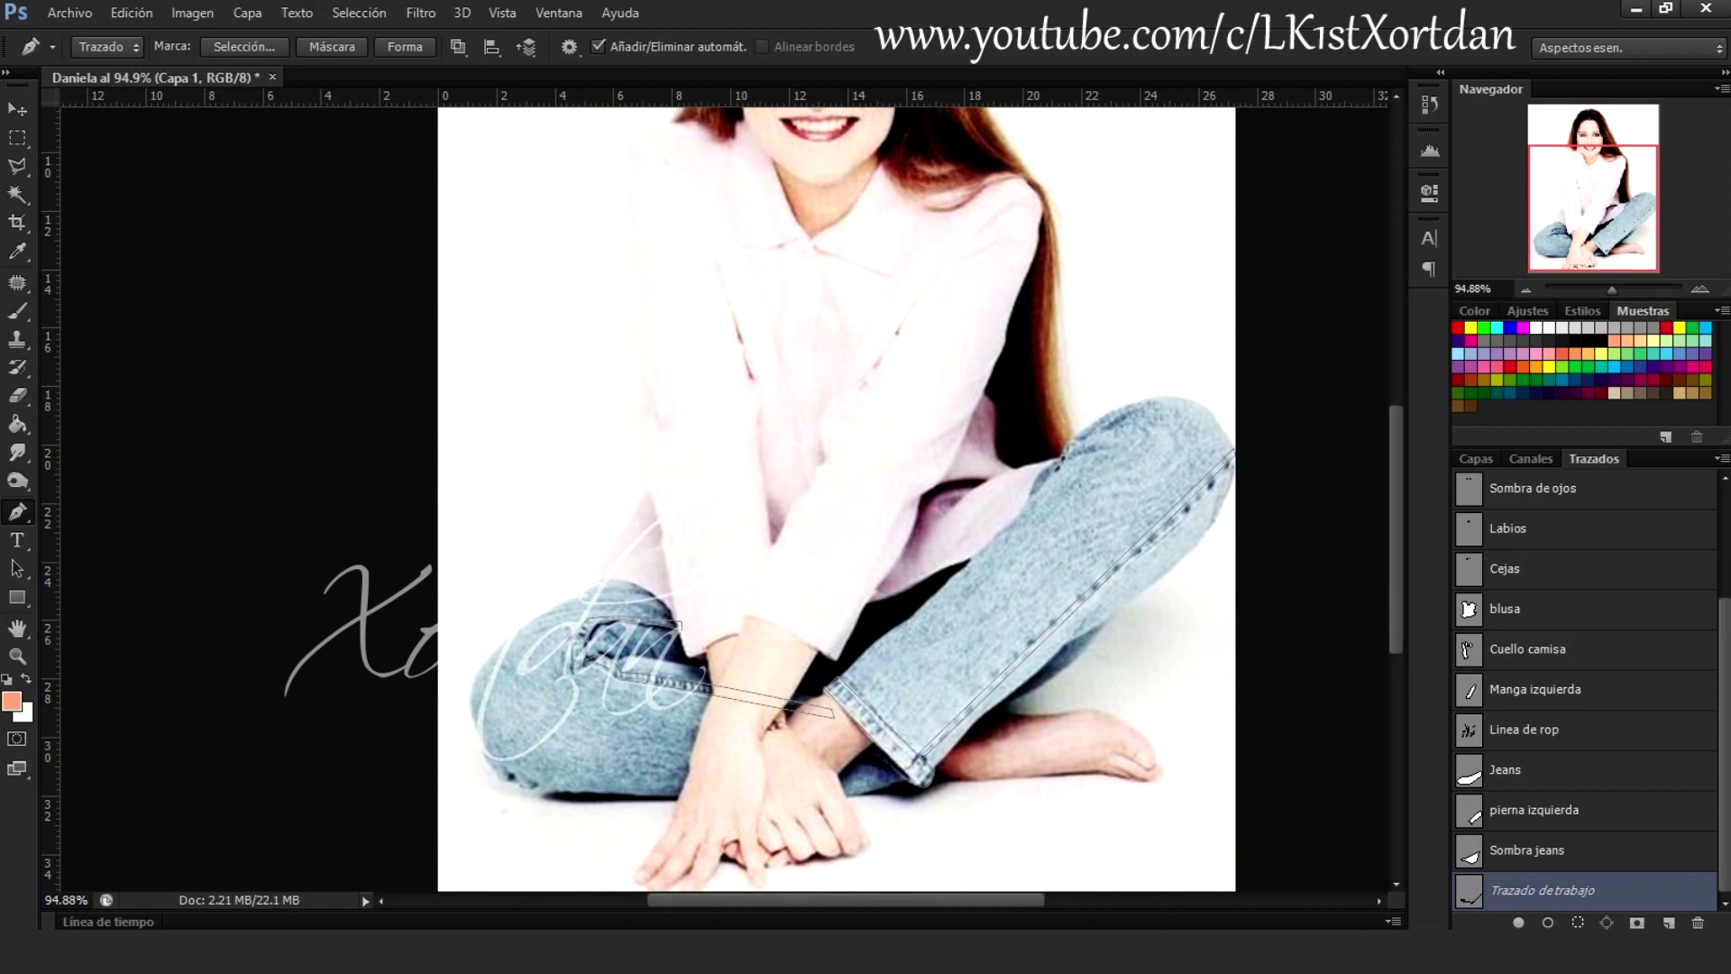
Save the current work path and load the right-hand path as a selection
double_click(1542, 890)
key(Return)
click(1476, 458)
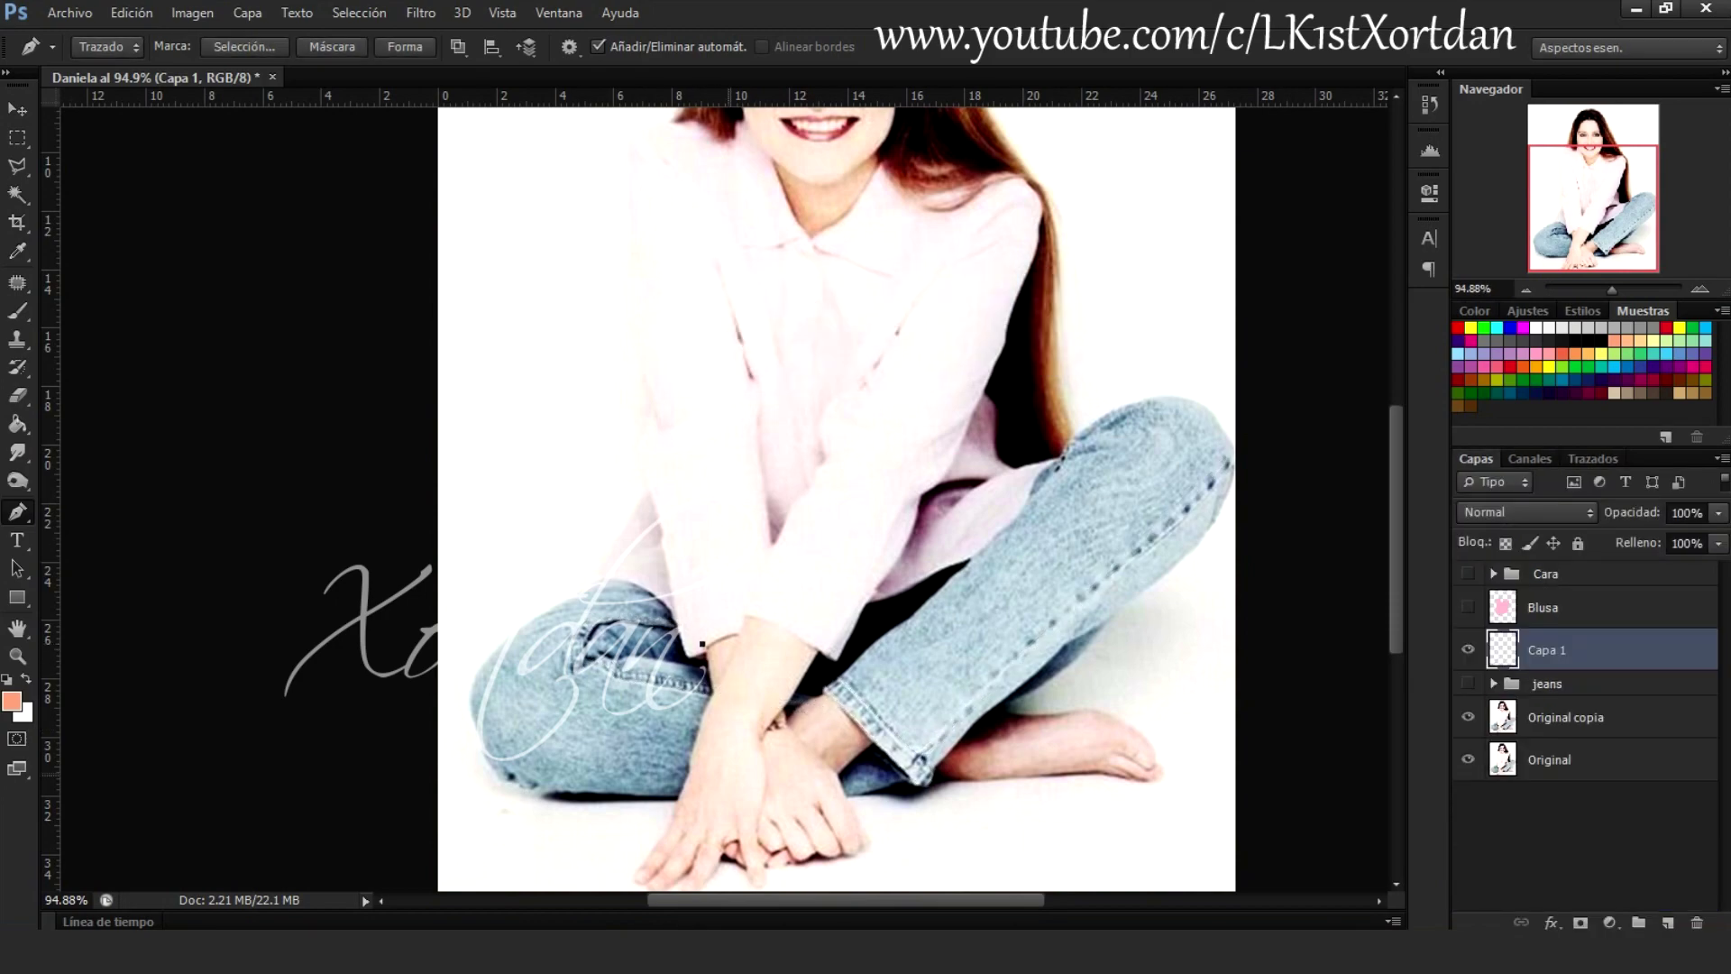
scroll(865, 866, up, 2)
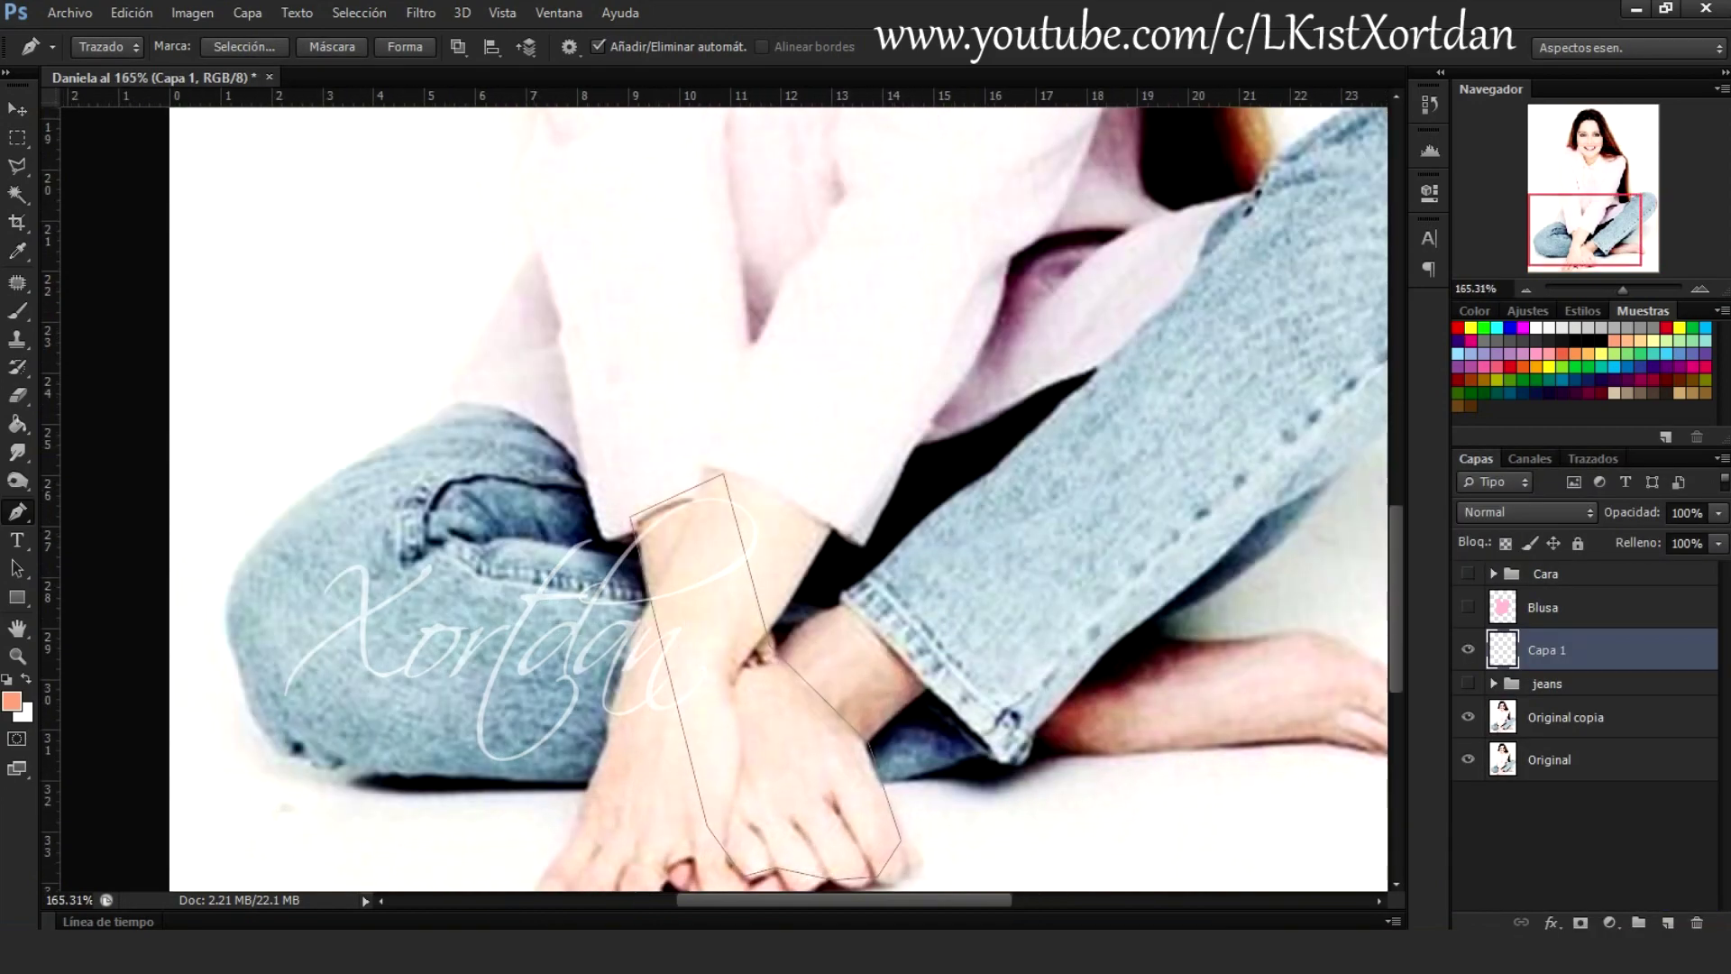
scroll(866, 866, up, 2)
scroll(866, 866, up, 2)
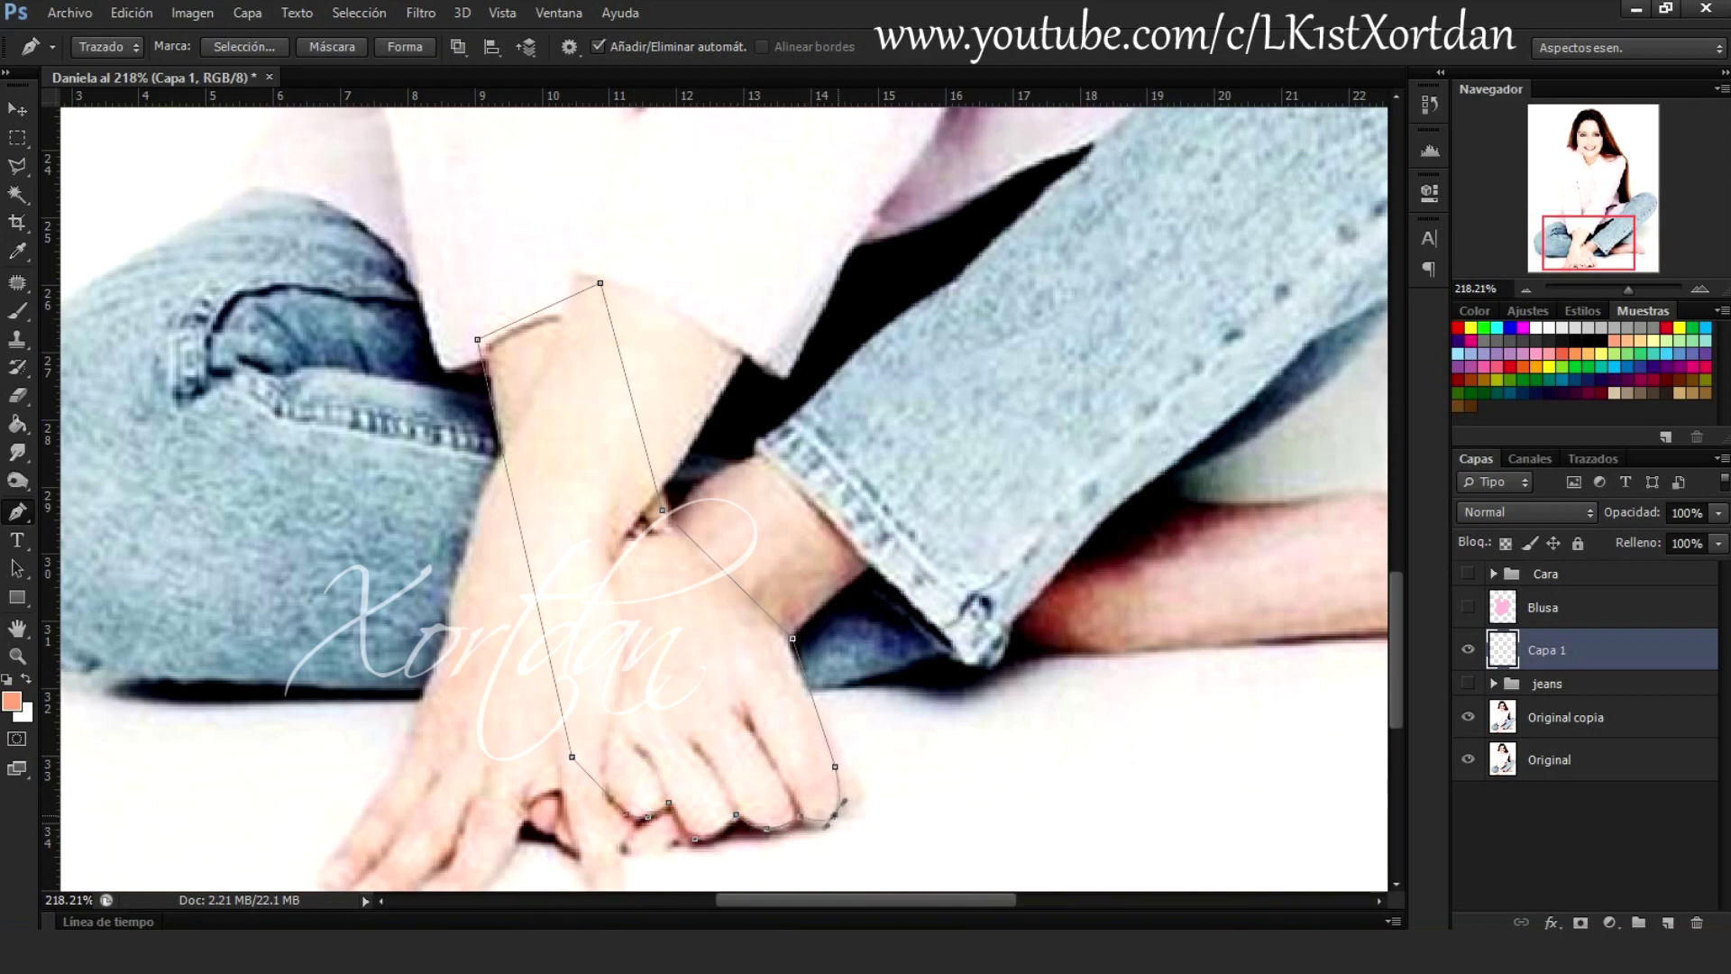
key(ctrl+Return)
key(m)
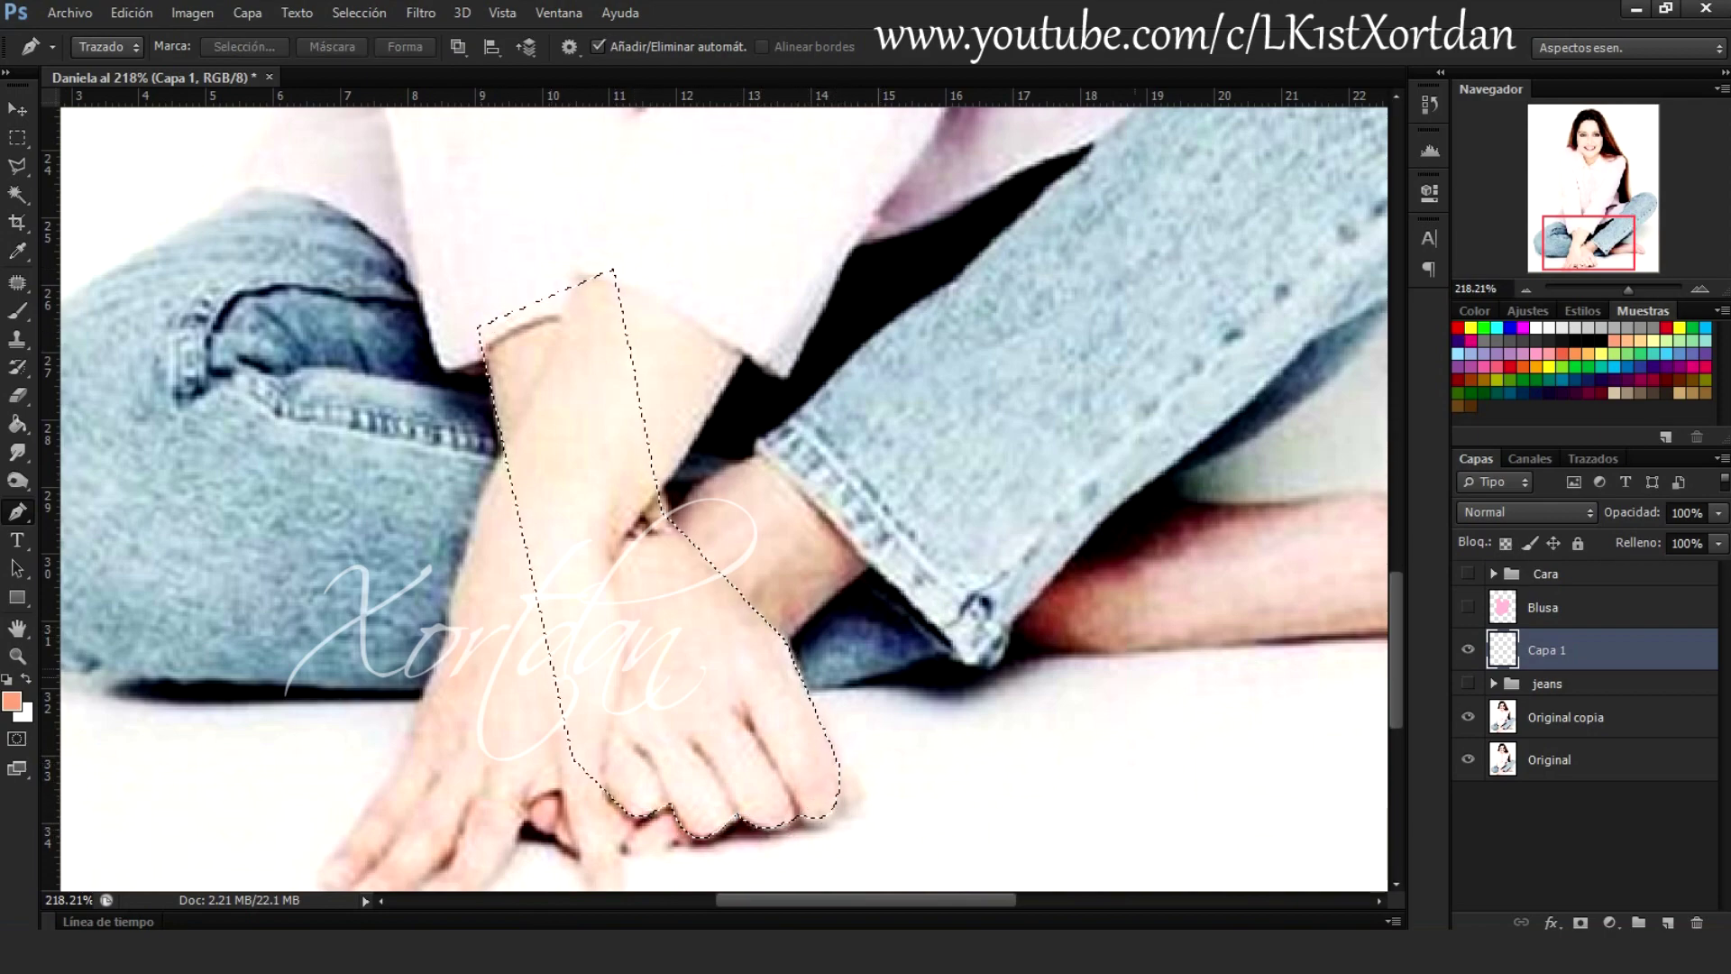
Stroke the hand selection orange on a new layer Capa 2, placed beneath Capa 1
right_click(677, 101)
key(Escape)
click(1668, 923)
drag(1546, 649, 1546, 698)
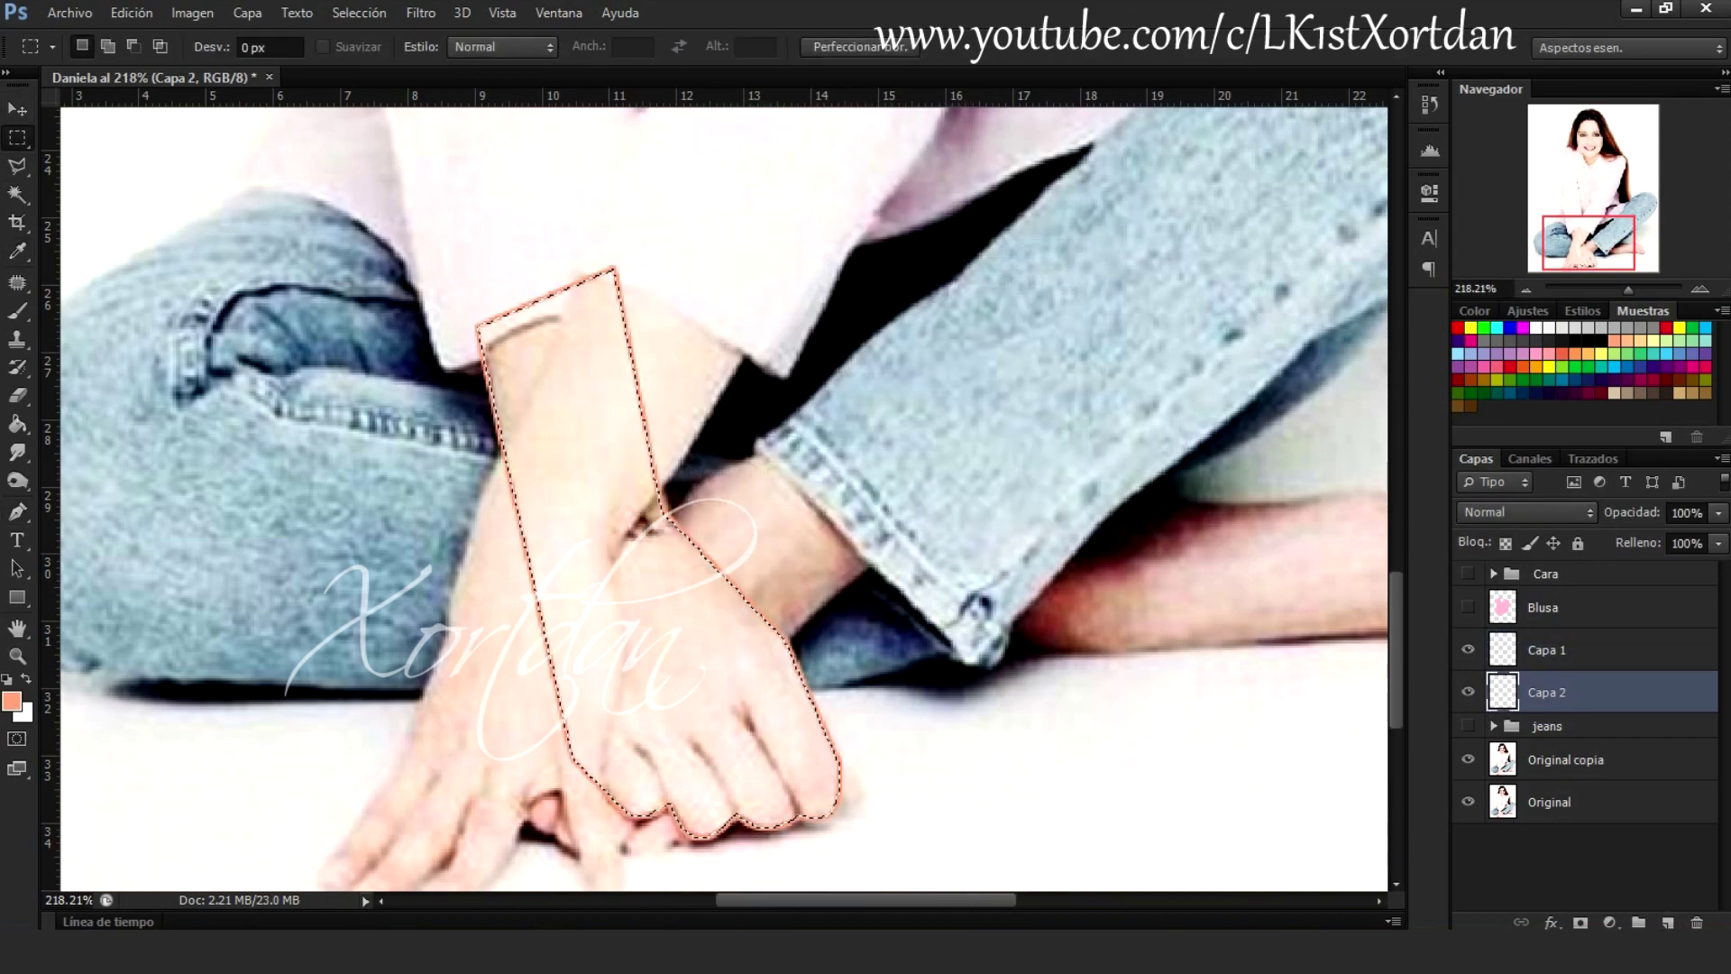
Save the hand path as 'mano derecha' and clear the selection
click(1593, 458)
double_click(1532, 890)
text(mano derecha)
key(Return)
key(ctrl+d)
click(1476, 458)
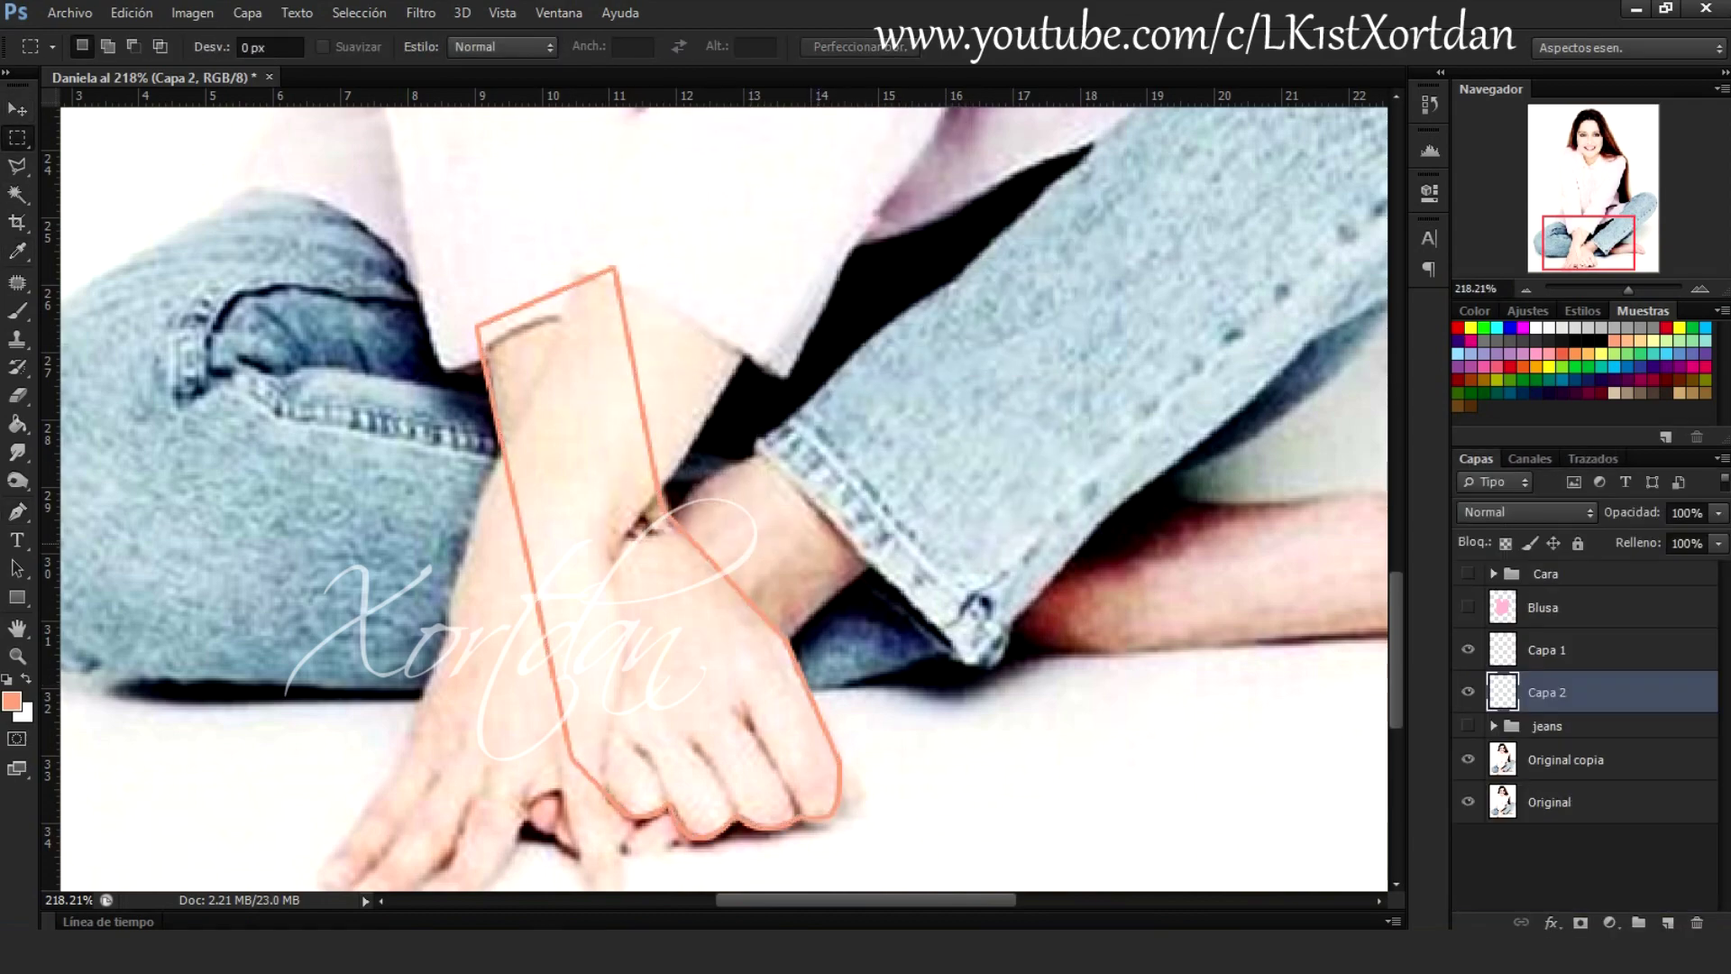
Start a new pen path on the other hand
key(p)
click(610, 560)
drag(751, 337, 904, 320)
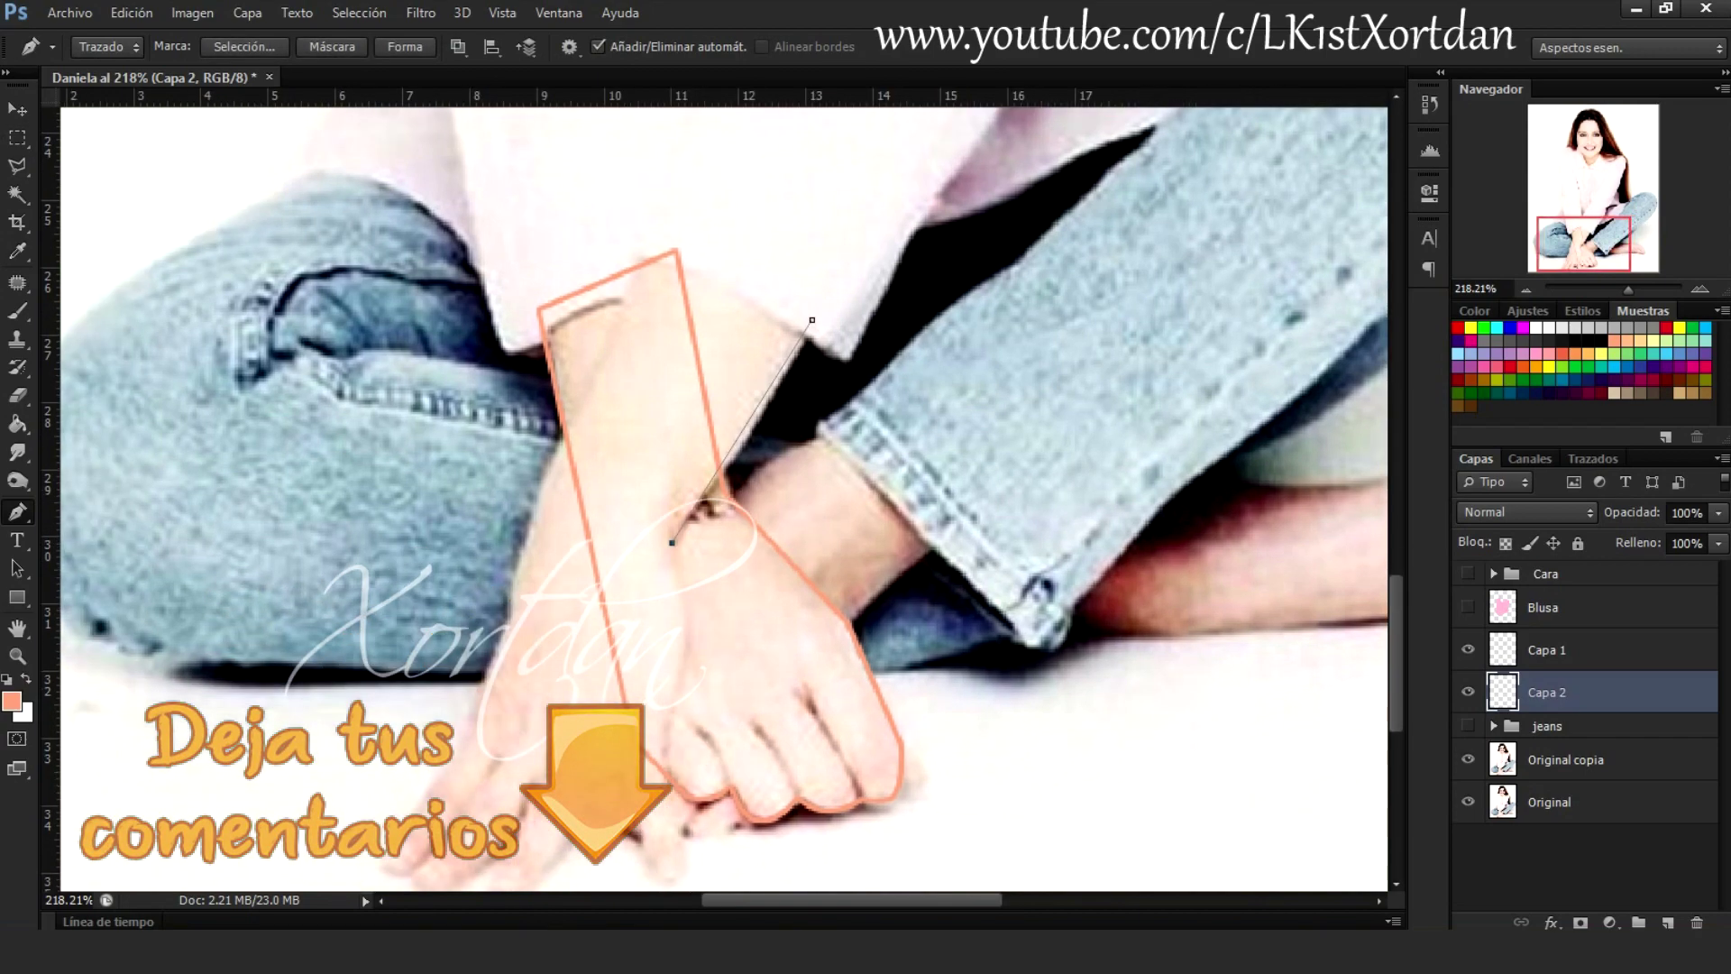
Refine the left-hand pen path's anchors and curves along the wrist and fingers
scroll(722, 496, down, 3)
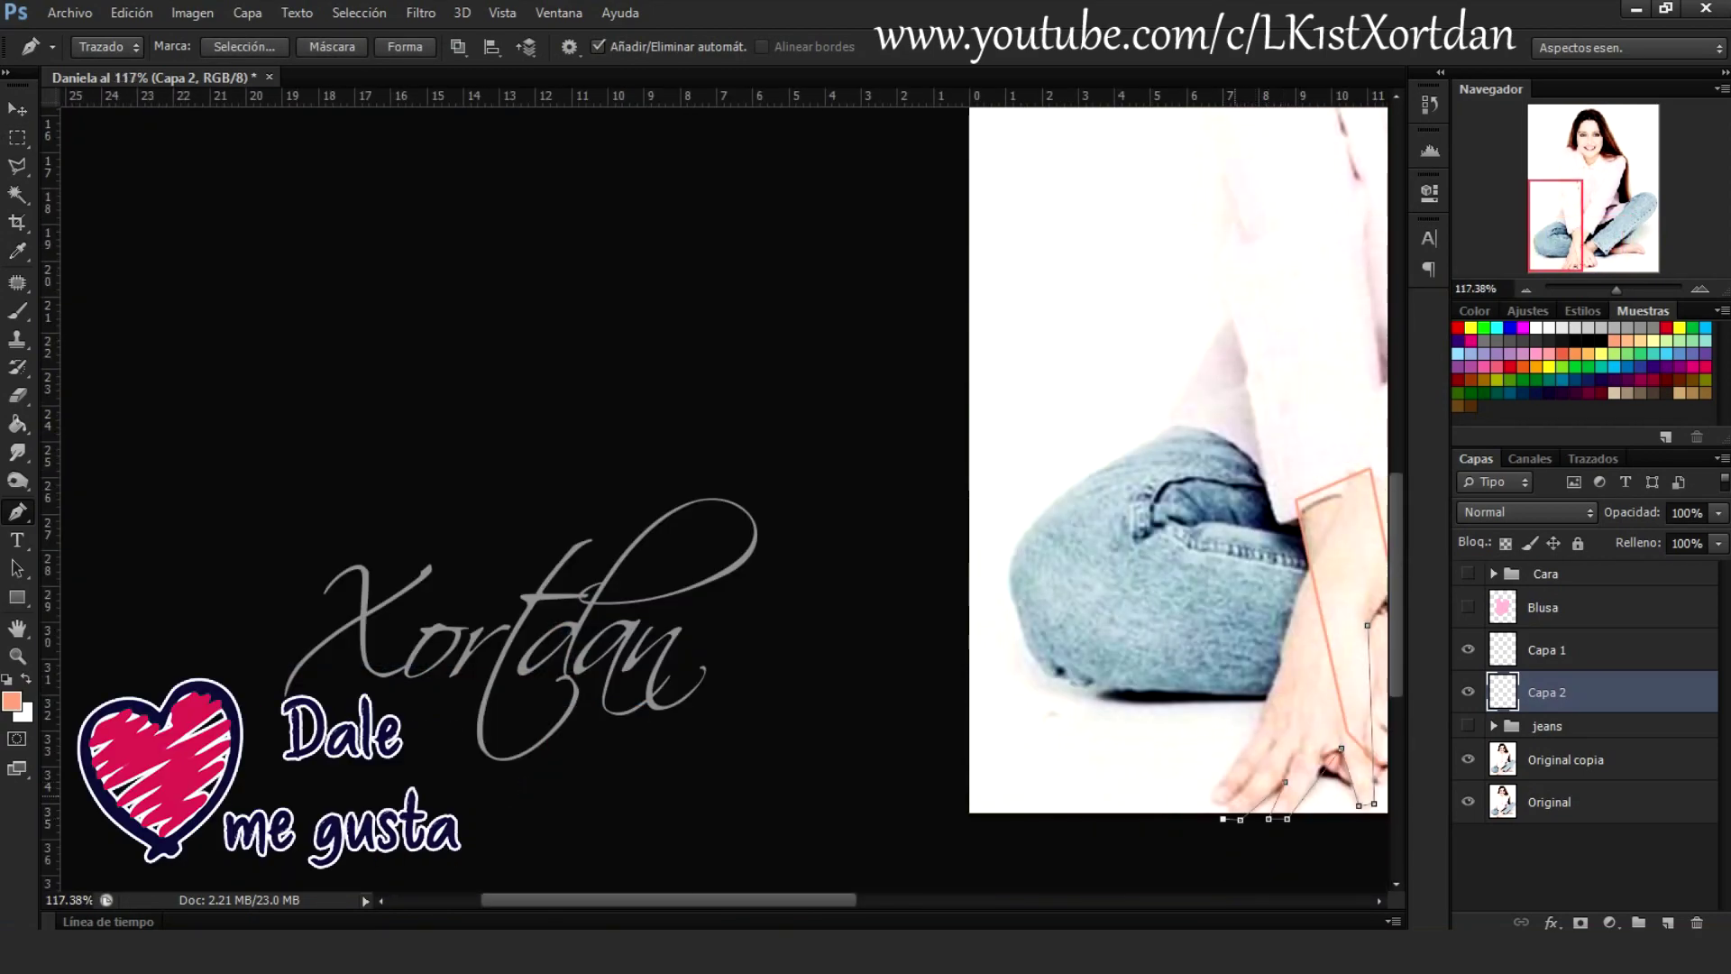
drag(1082, 450, 514, 529)
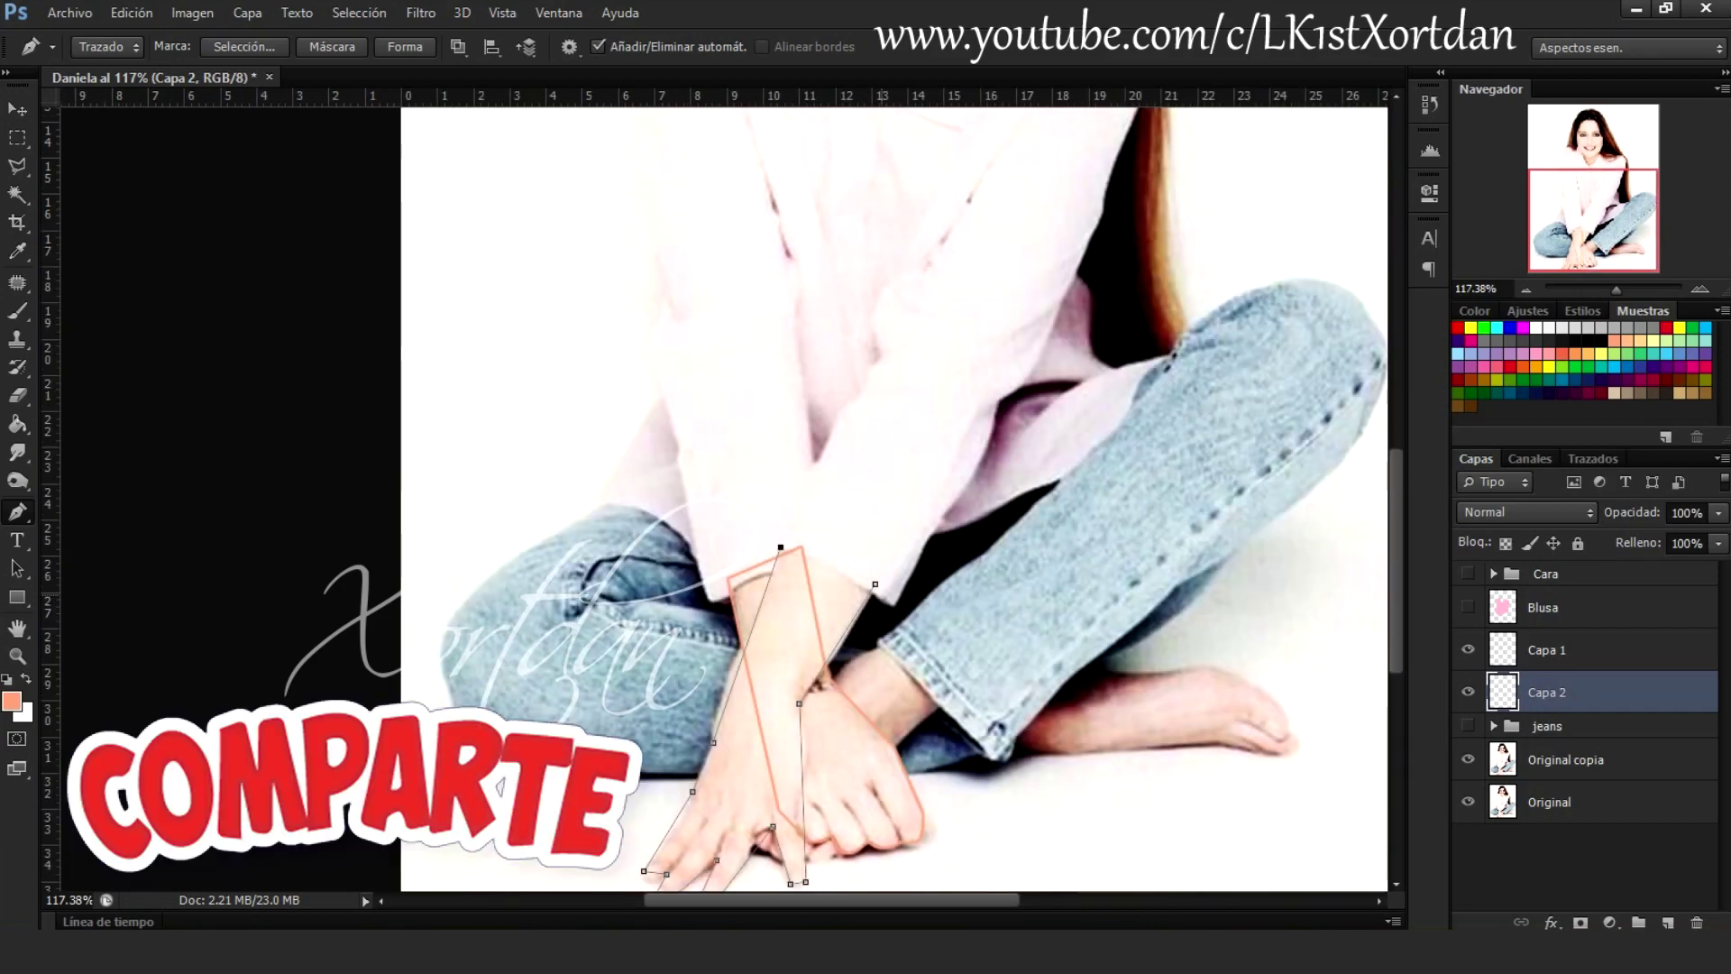
scroll(825, 766, up, 2)
scroll(825, 767, up, 1)
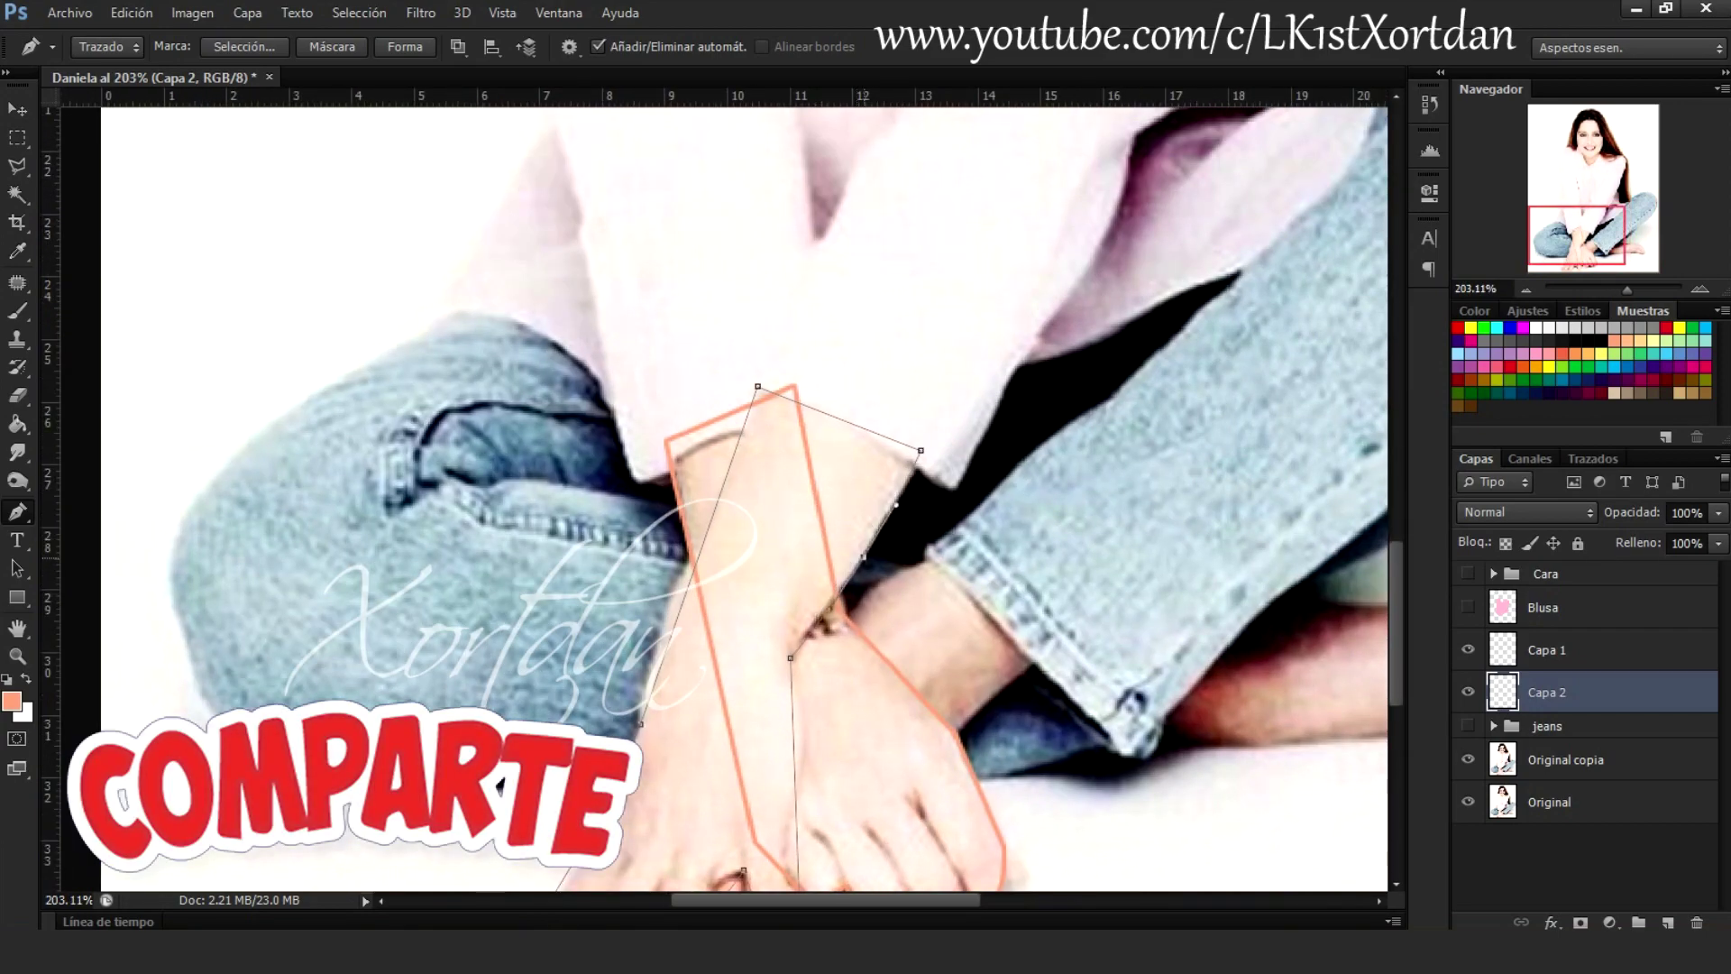
drag(757, 386, 762, 384)
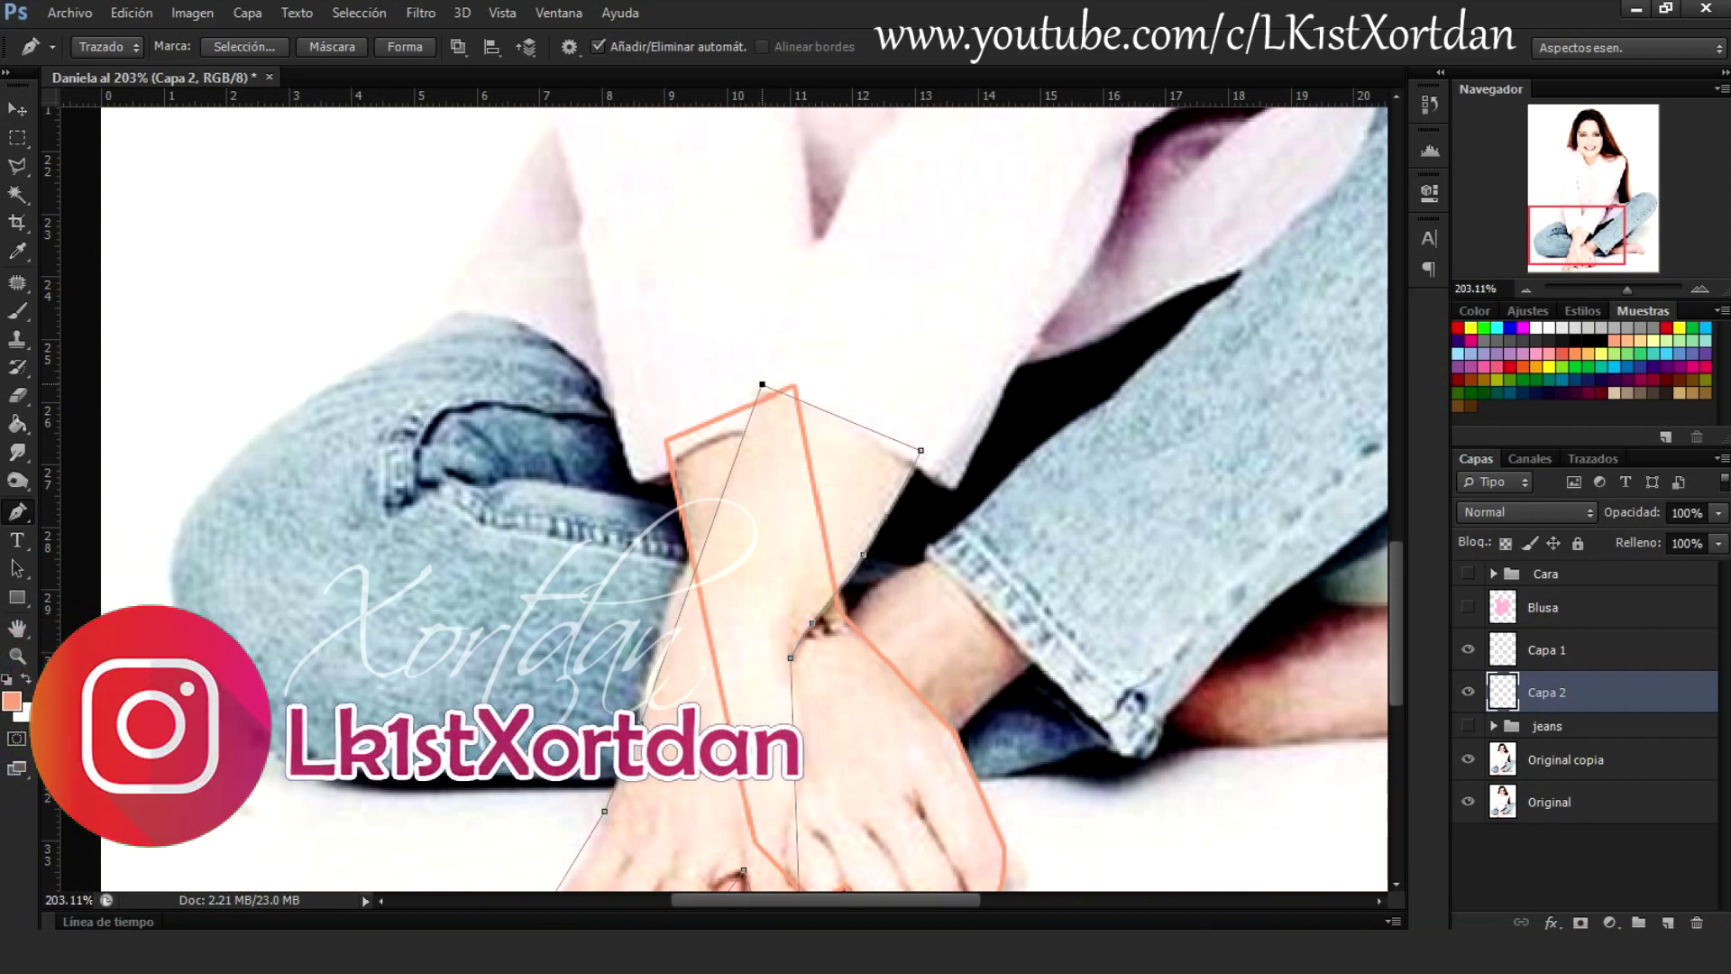
drag(679, 613, 669, 606)
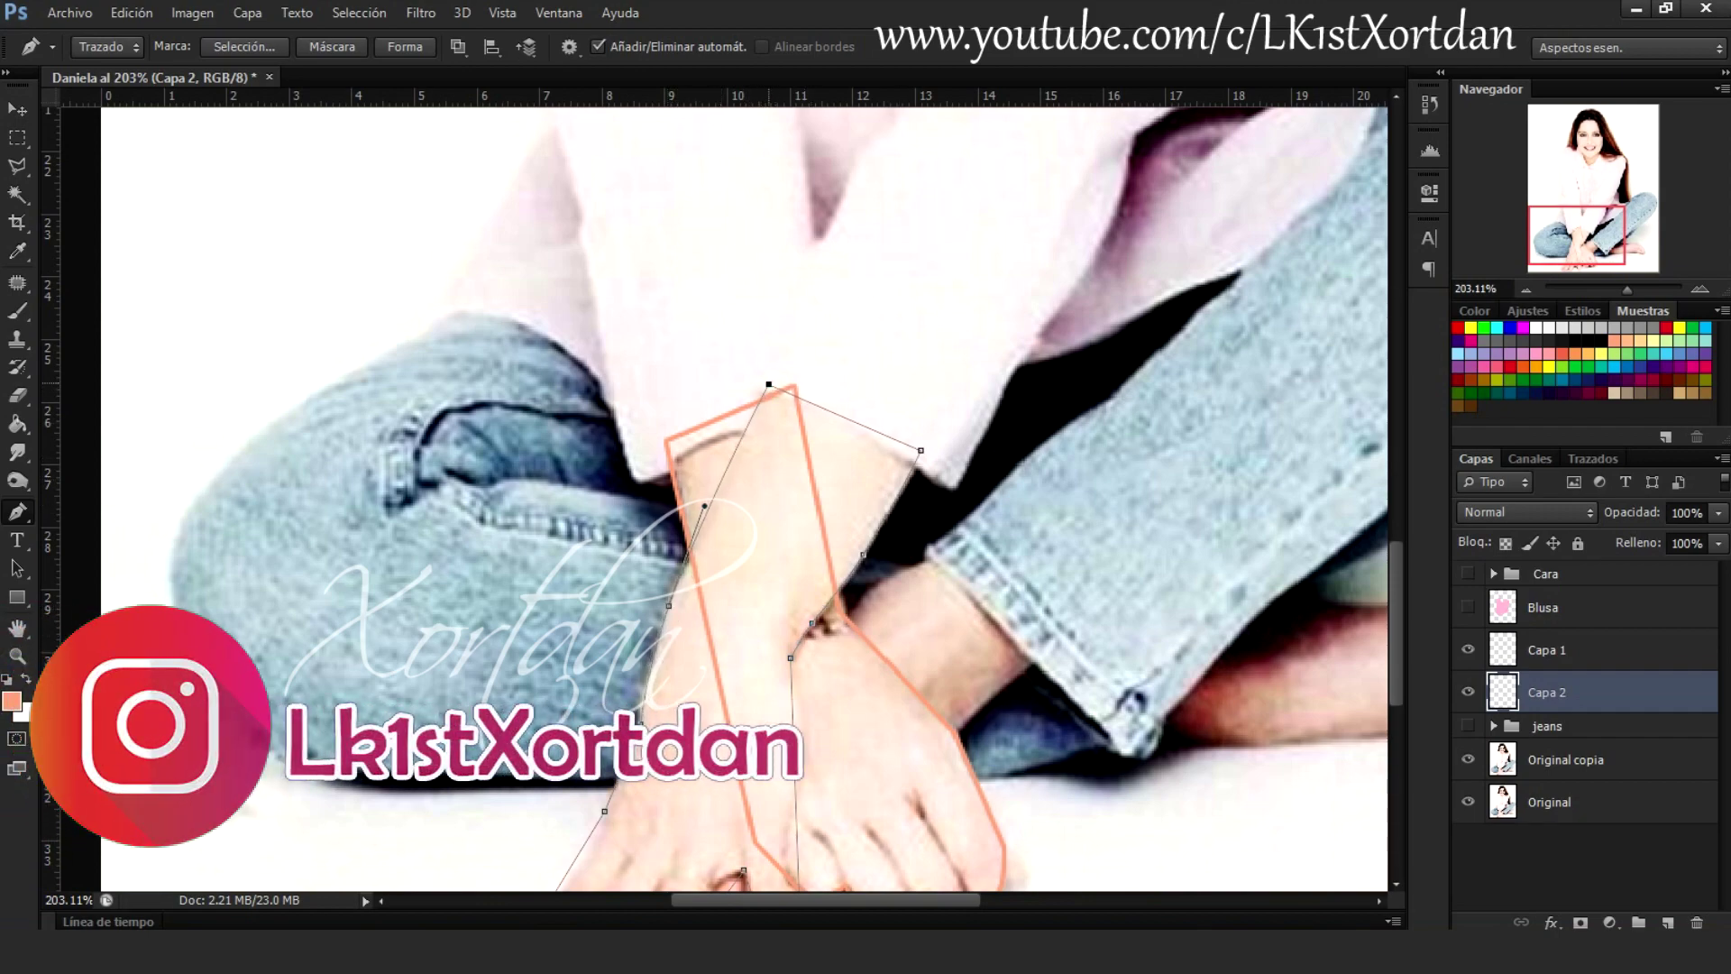
drag(749, 496, 709, 404)
click(489, 873)
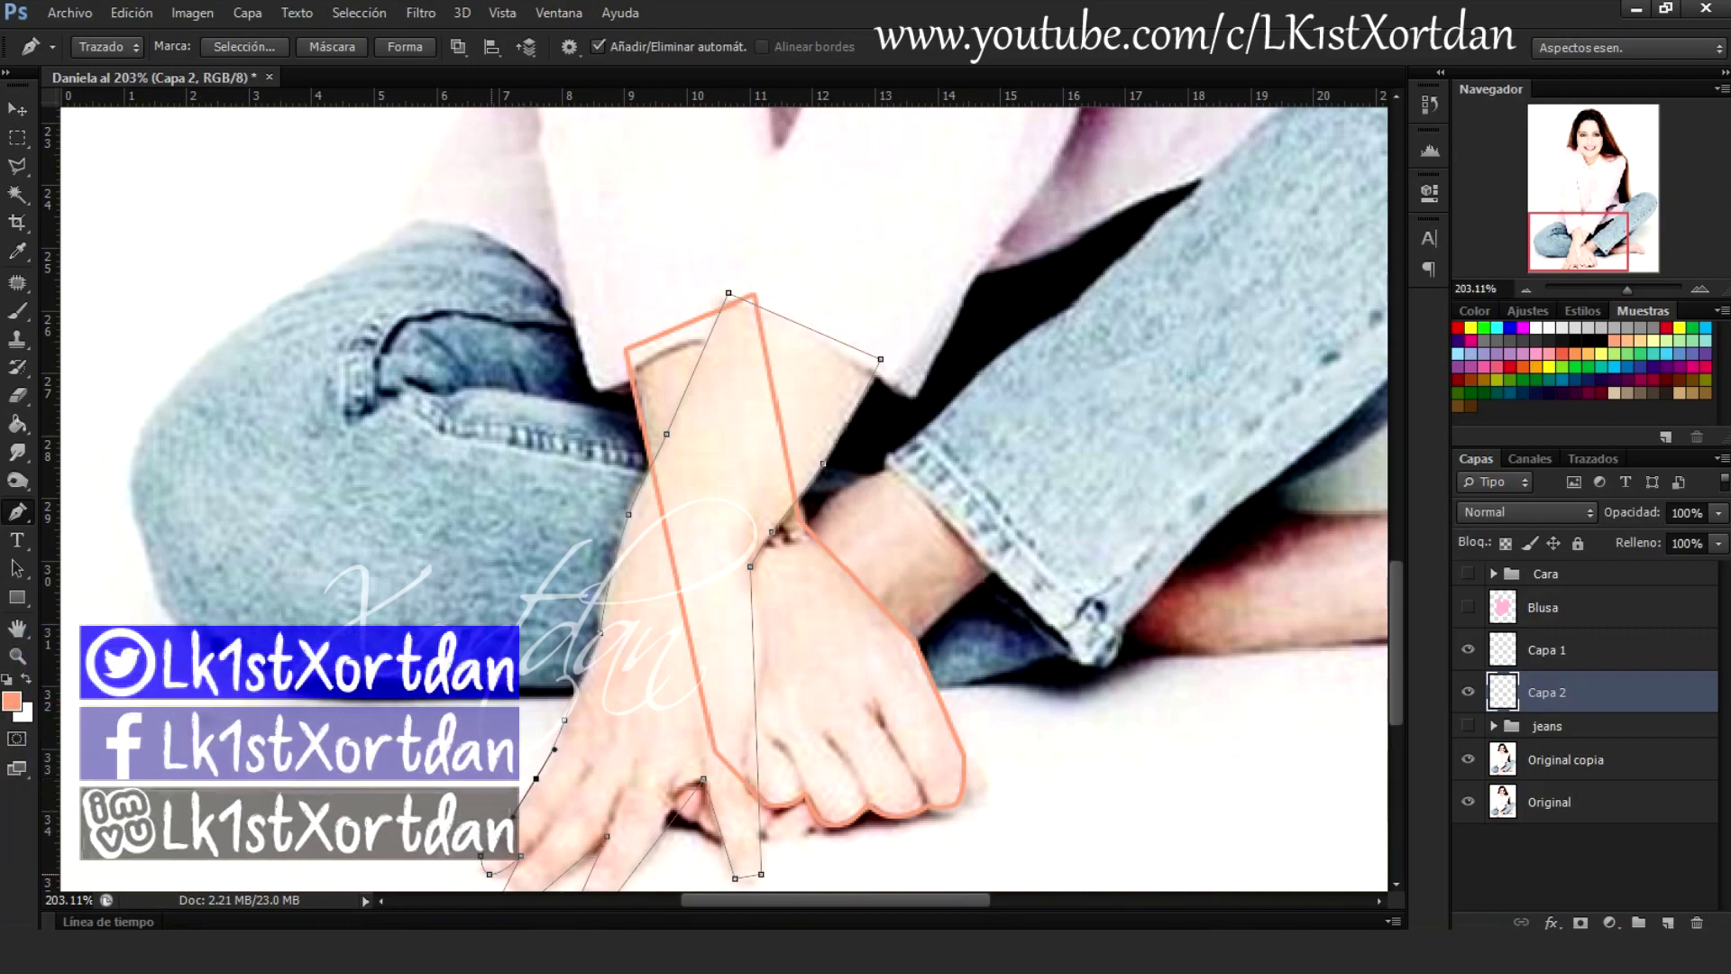
scroll(633, 771, down, 3)
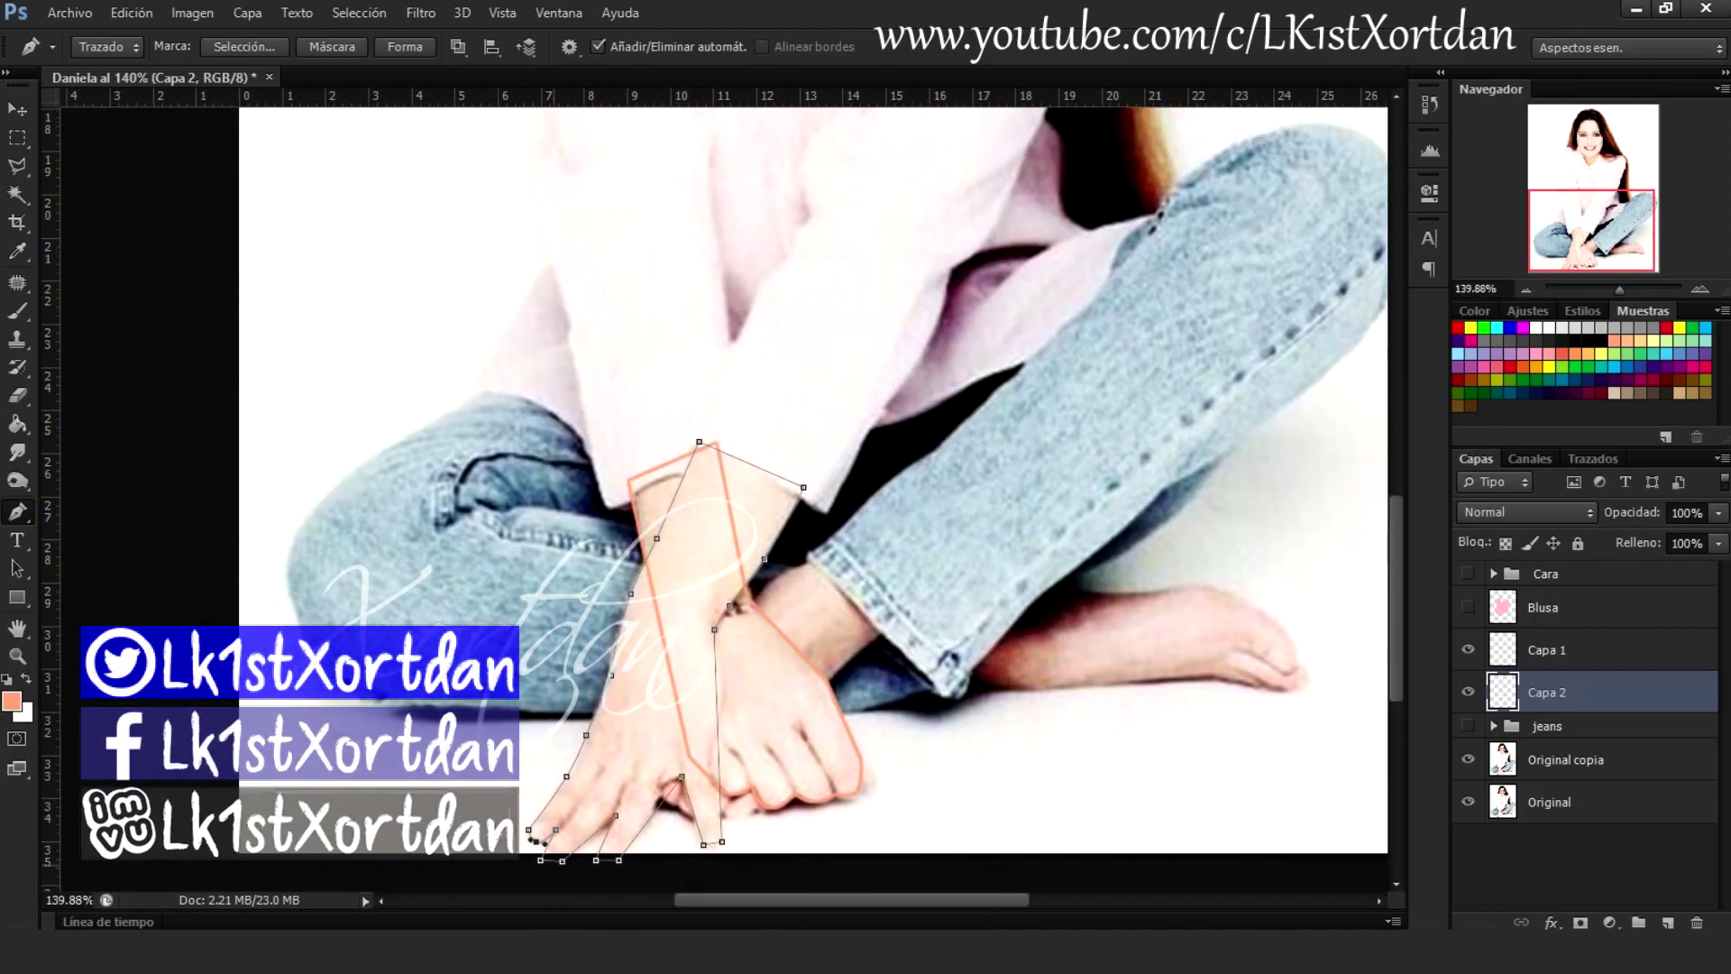
scroll(610, 839, up, 4)
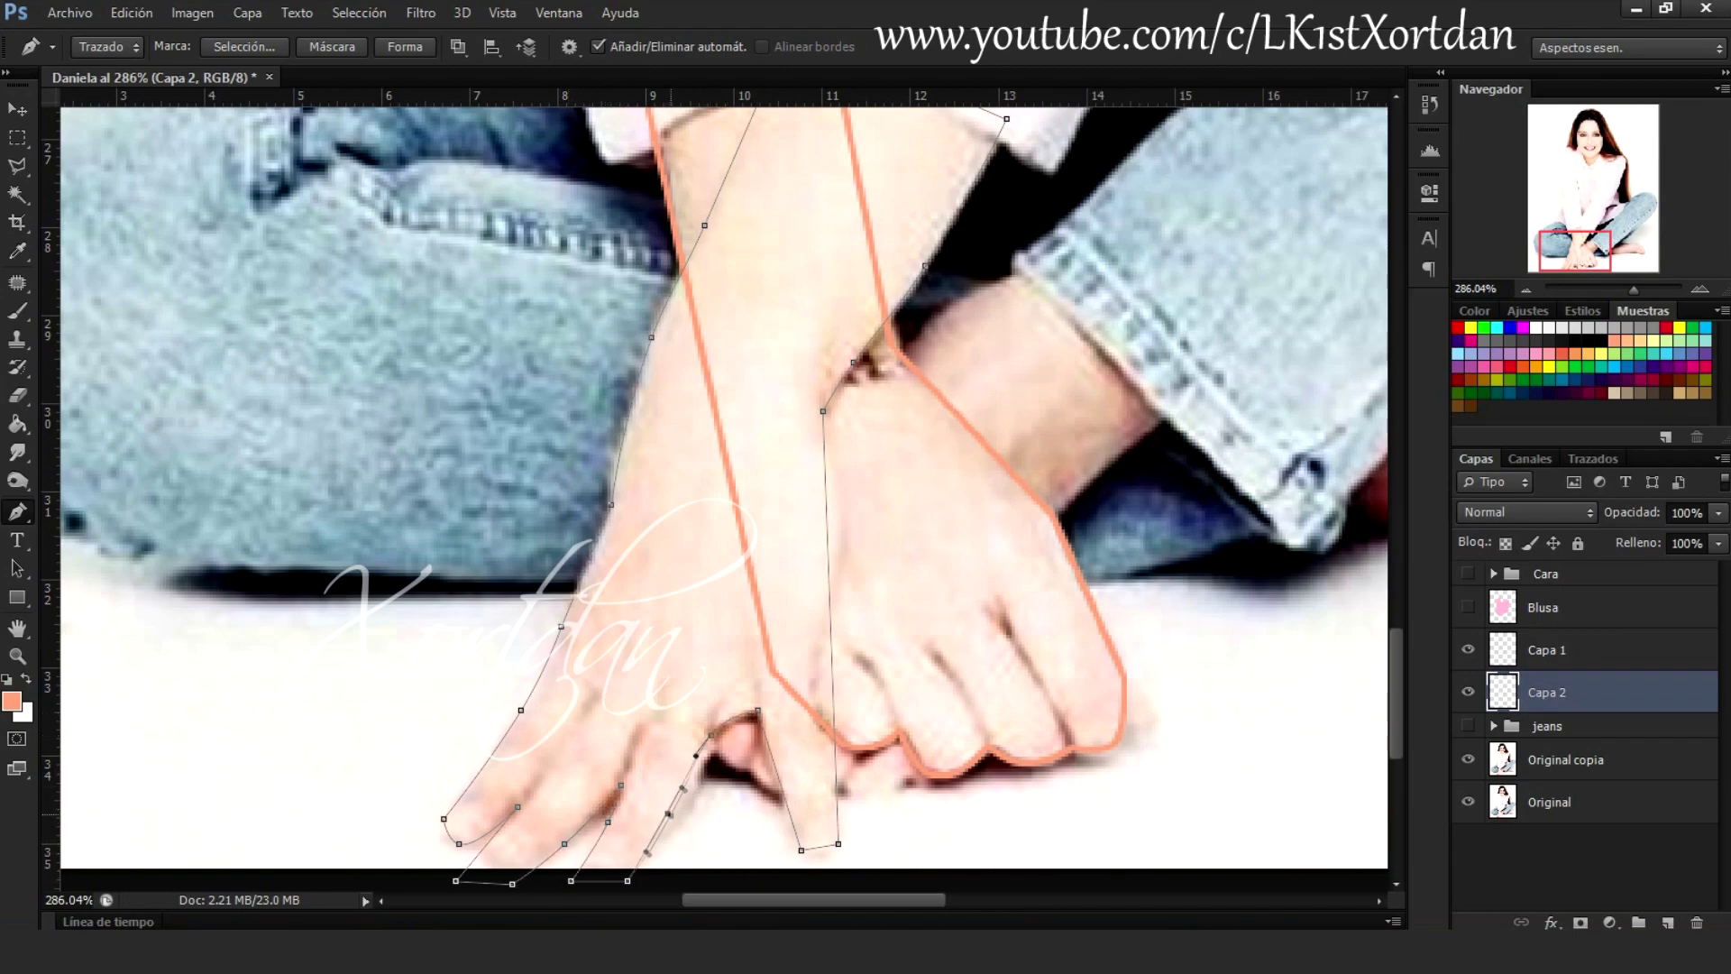
drag(833, 688, 810, 688)
drag(828, 541, 841, 542)
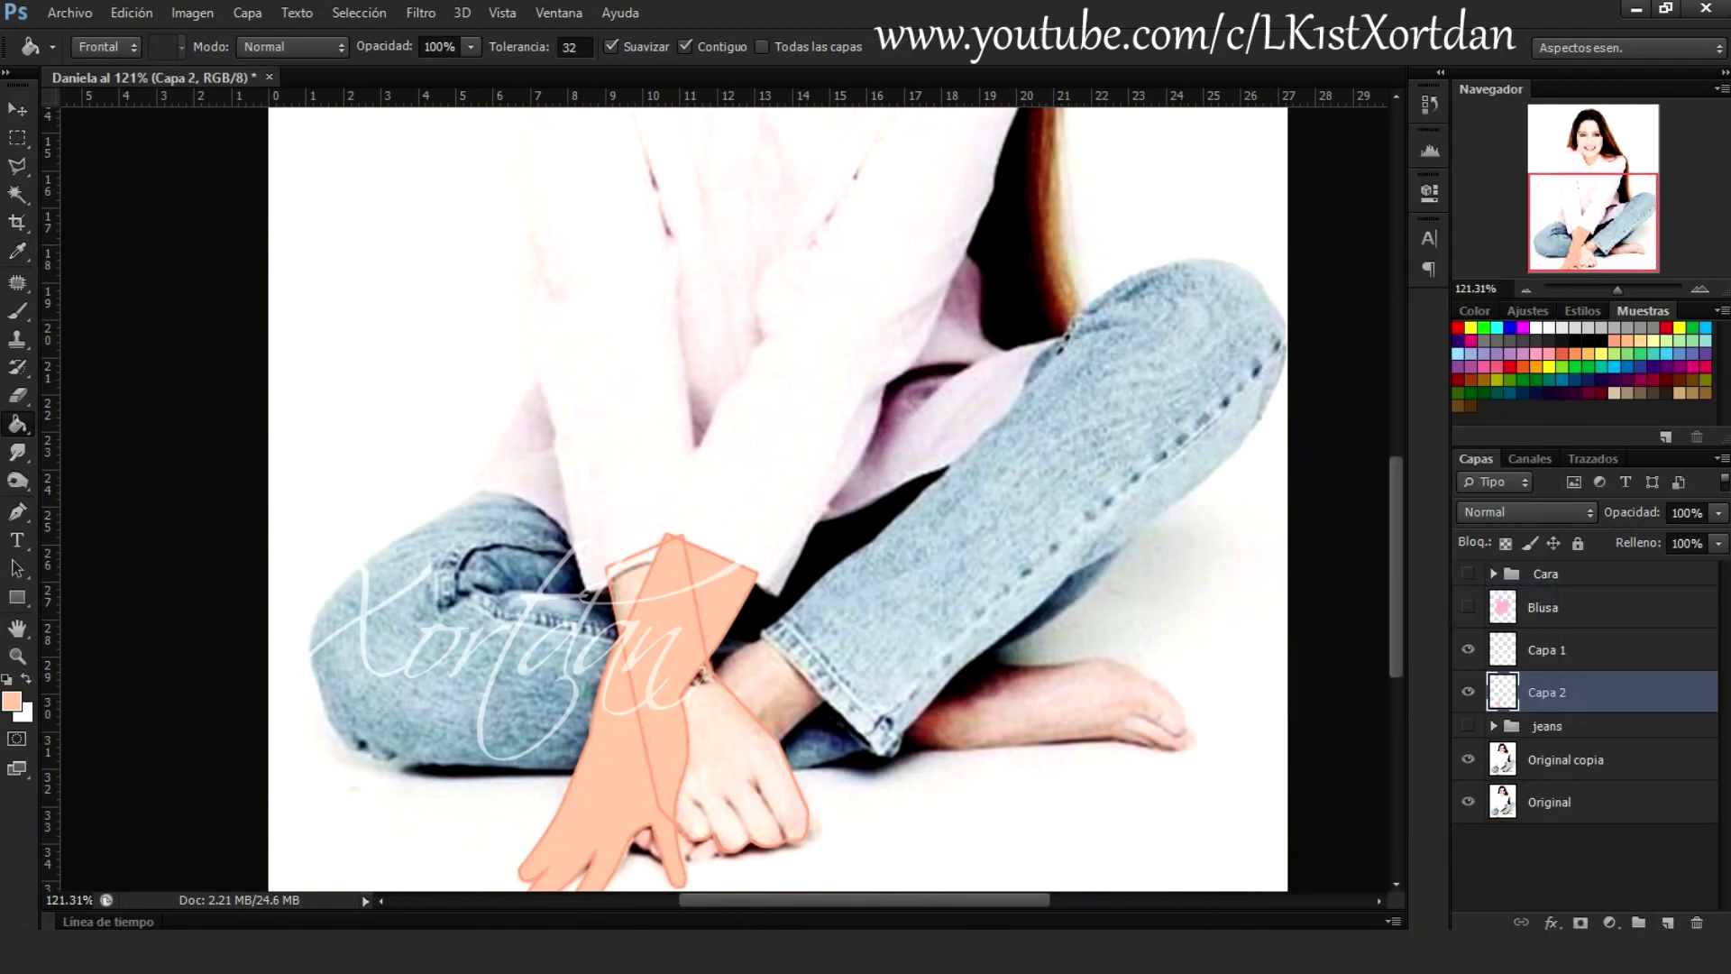
Fill the left-hand selection with peach and merge it into Capa 1
click(1593, 458)
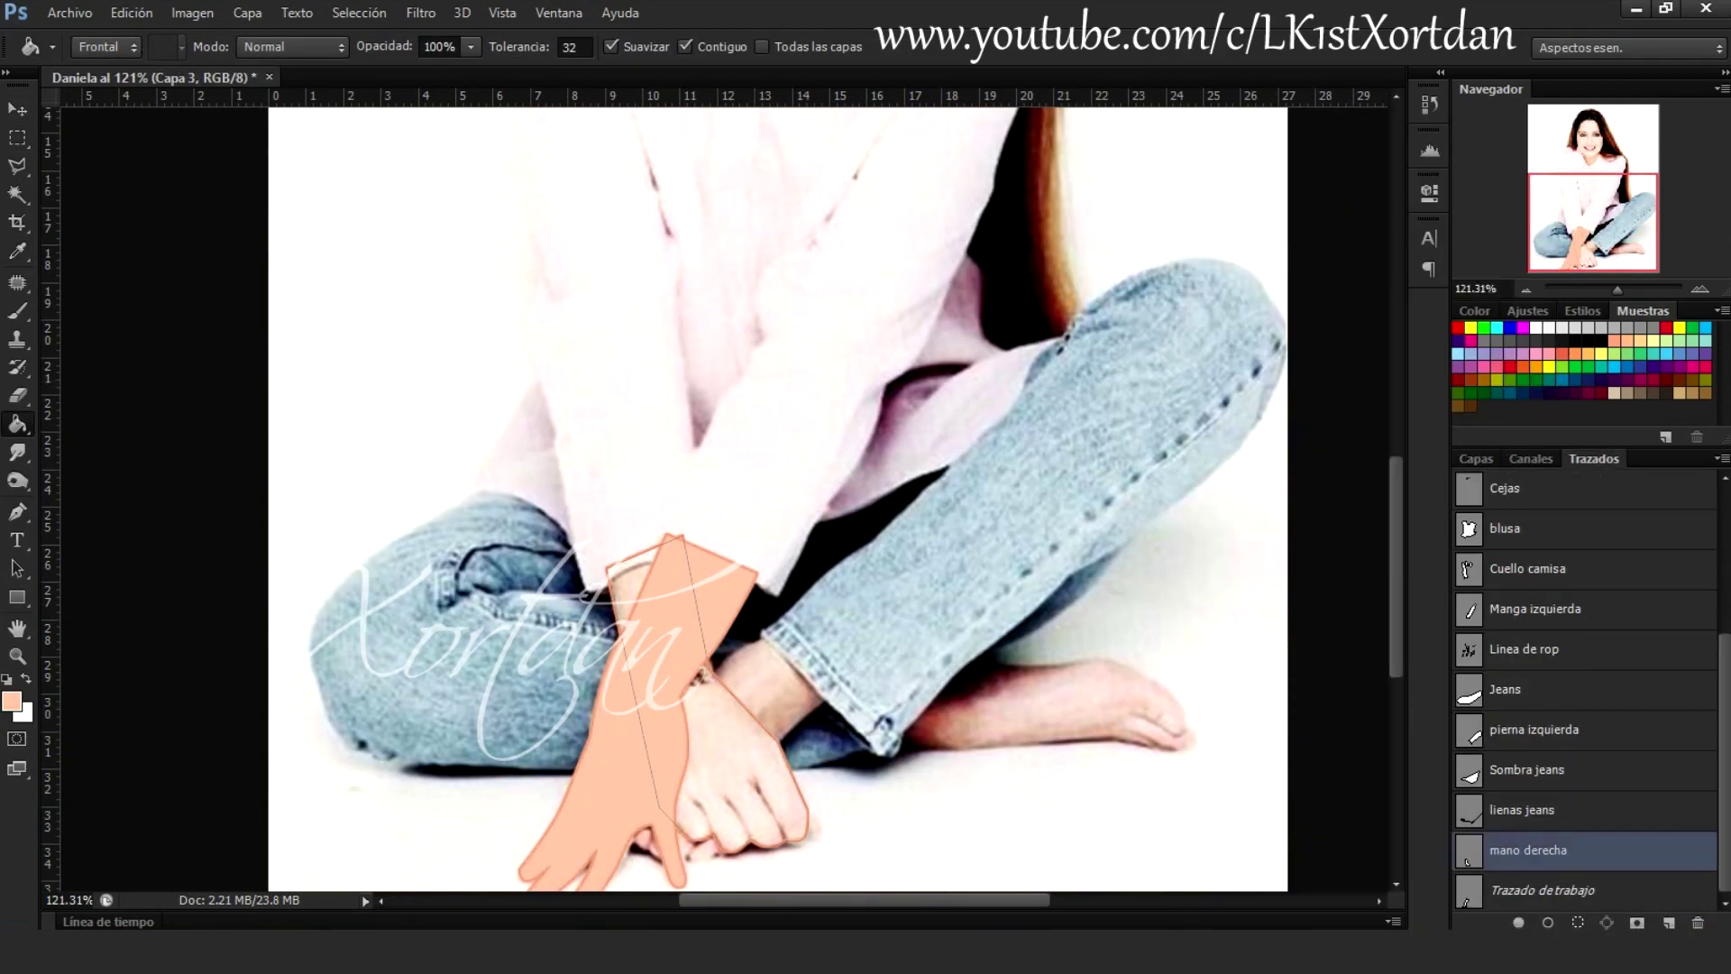
key(alt+BackSpace)
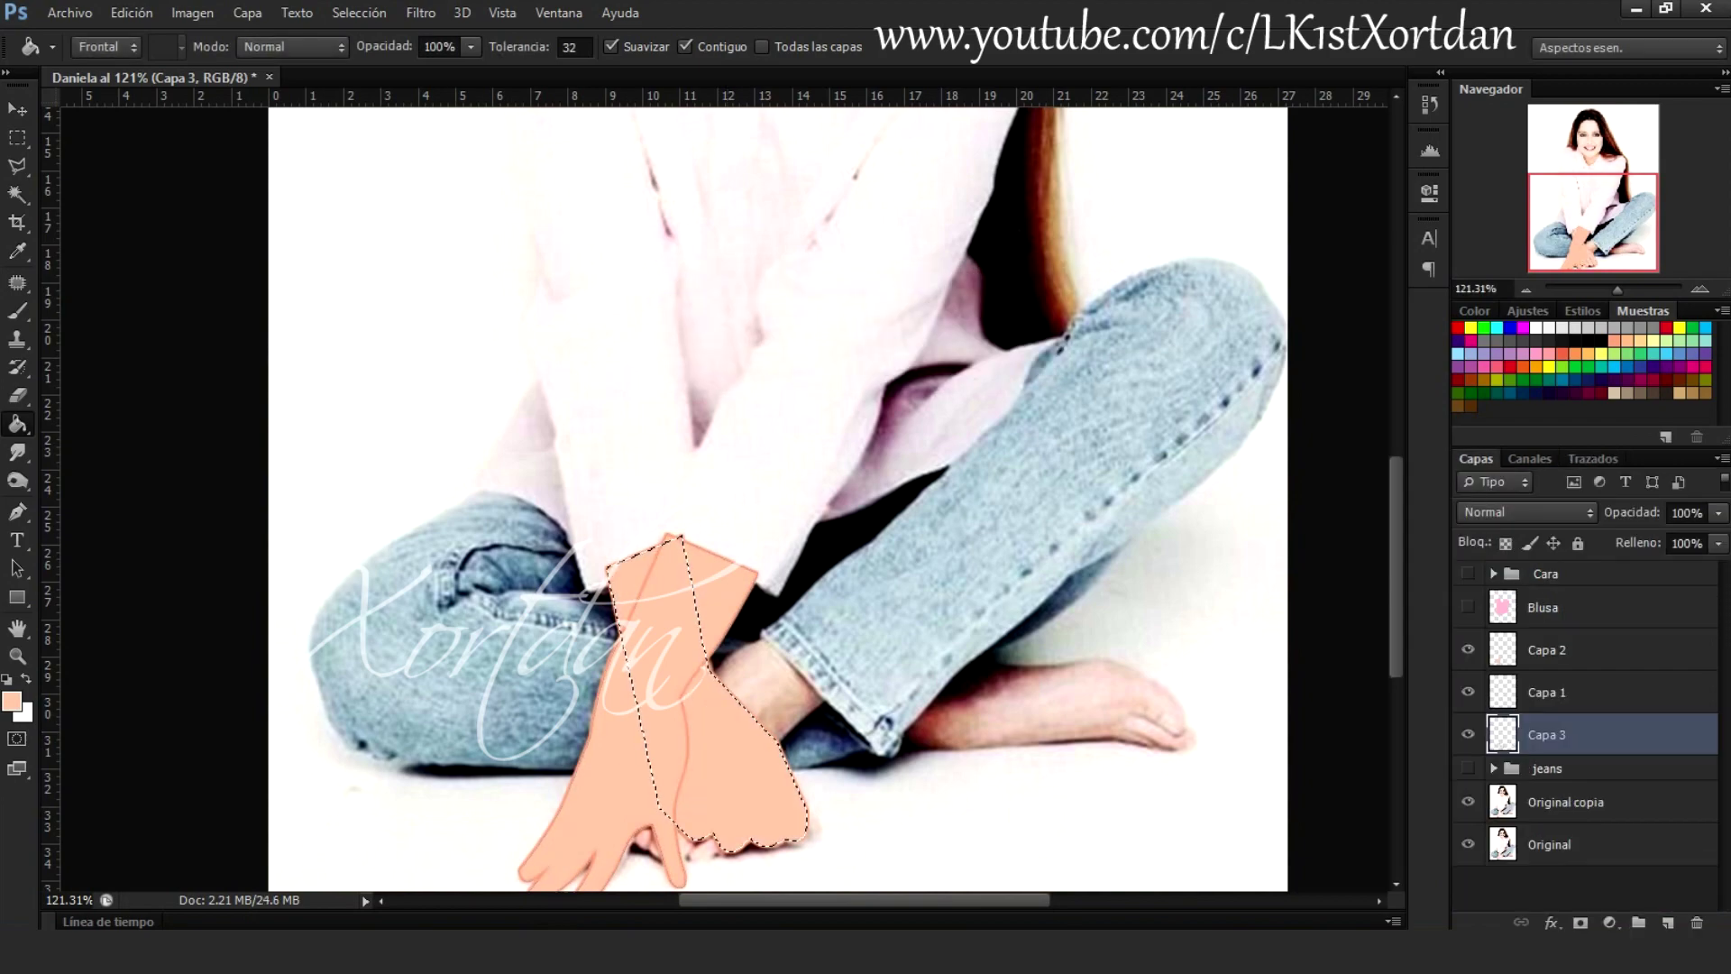
key(ctrl+e)
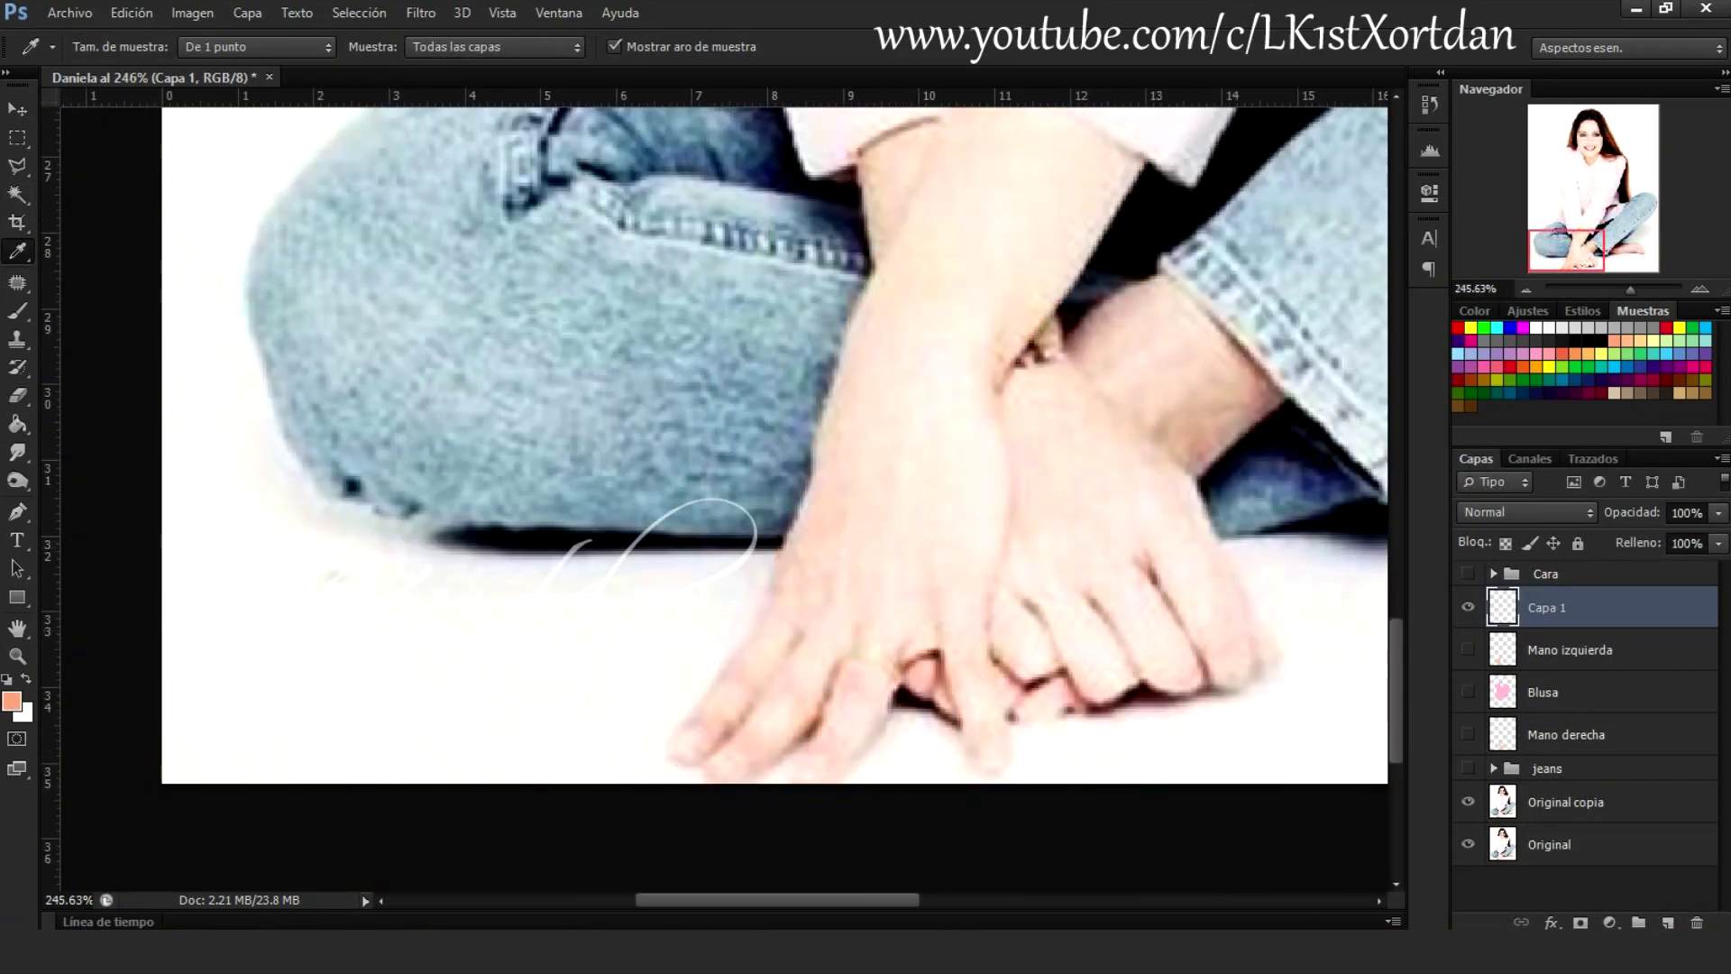
click(1468, 649)
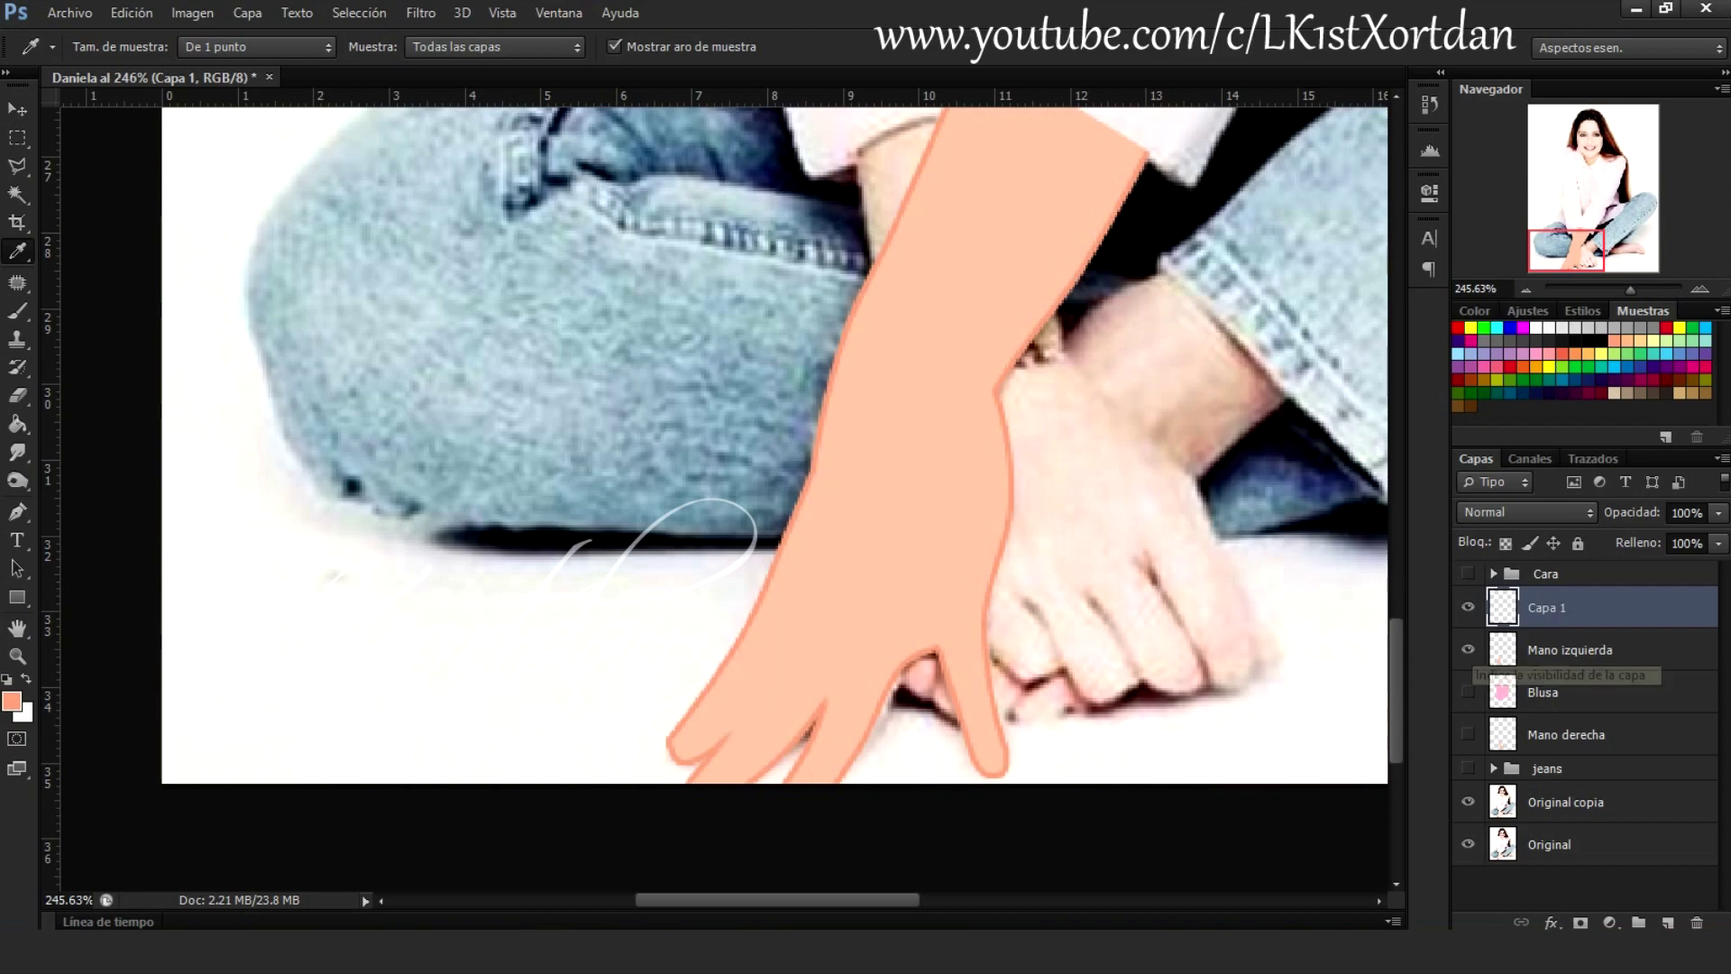
Stroke a lassoed finger area orange and shrink the eraser to 17 px
key(l)
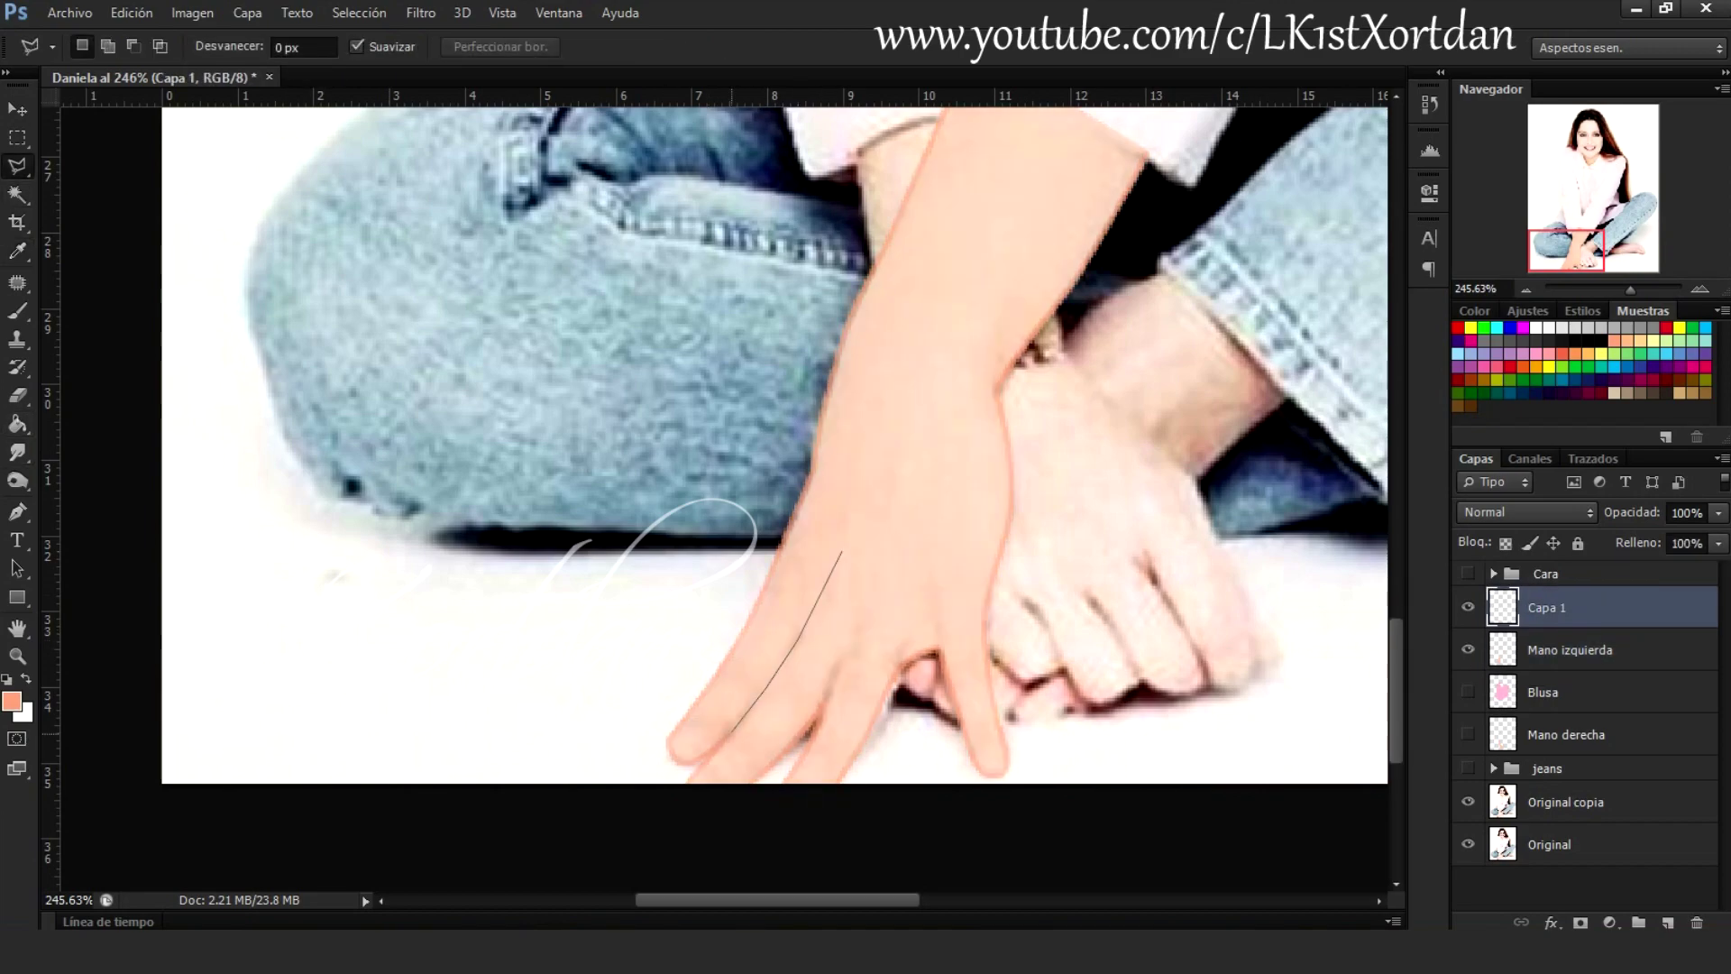
right_click(831, 146)
click(909, 479)
key(Return)
key(ctrl+d)
key(e)
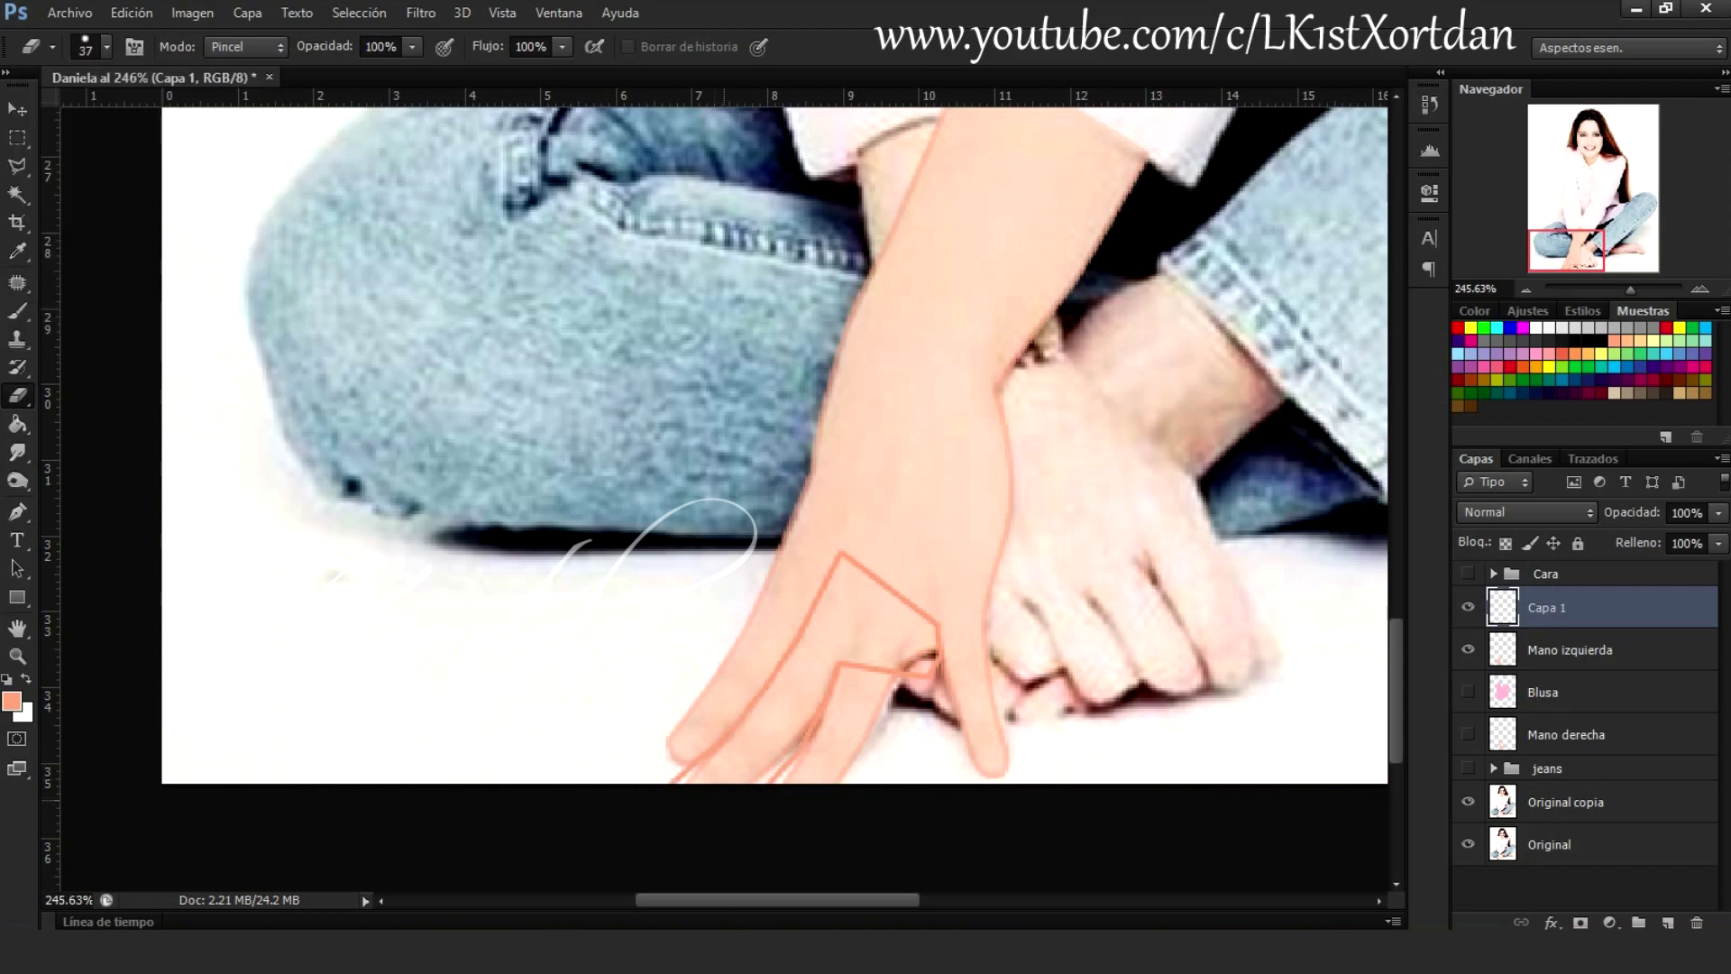
key(ctrl+z)
click(105, 47)
key(bracketleft)
key(bracketleft)
key(Return)
Move Capa 1 below Blusa, show the right hand, and make Capa 1 active
click(1468, 649)
right_click(1569, 607)
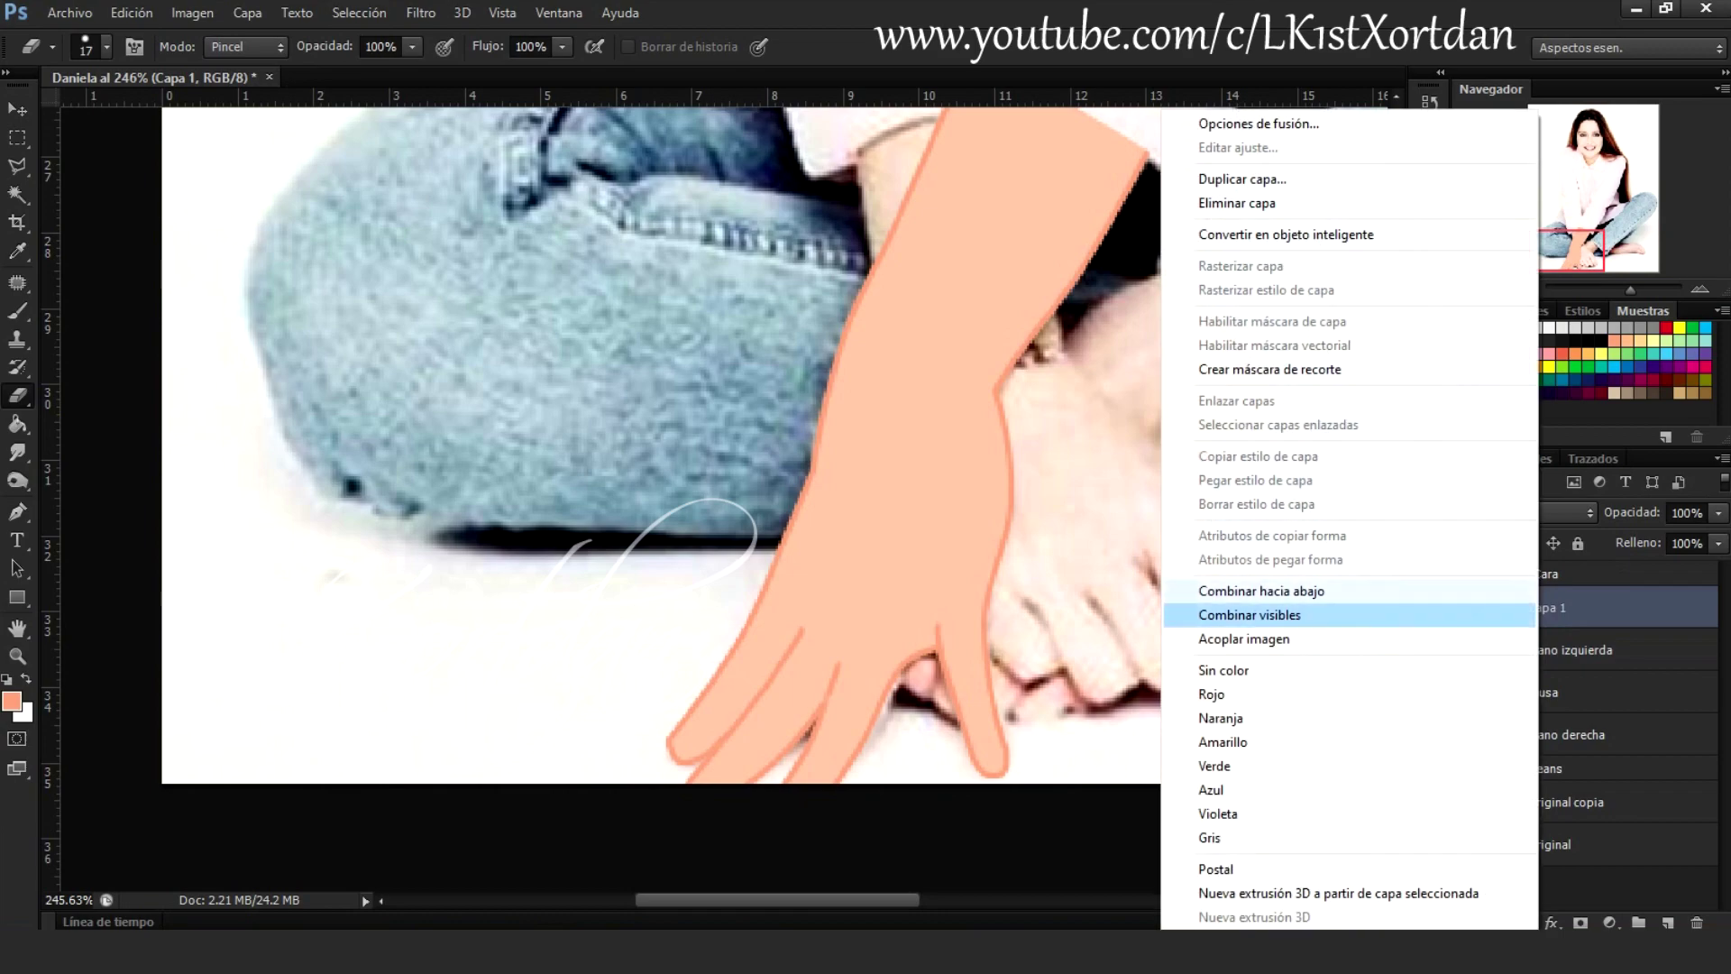
key(Escape)
click(1468, 734)
drag(1569, 607, 1569, 714)
click(1568, 734)
click(1568, 691)
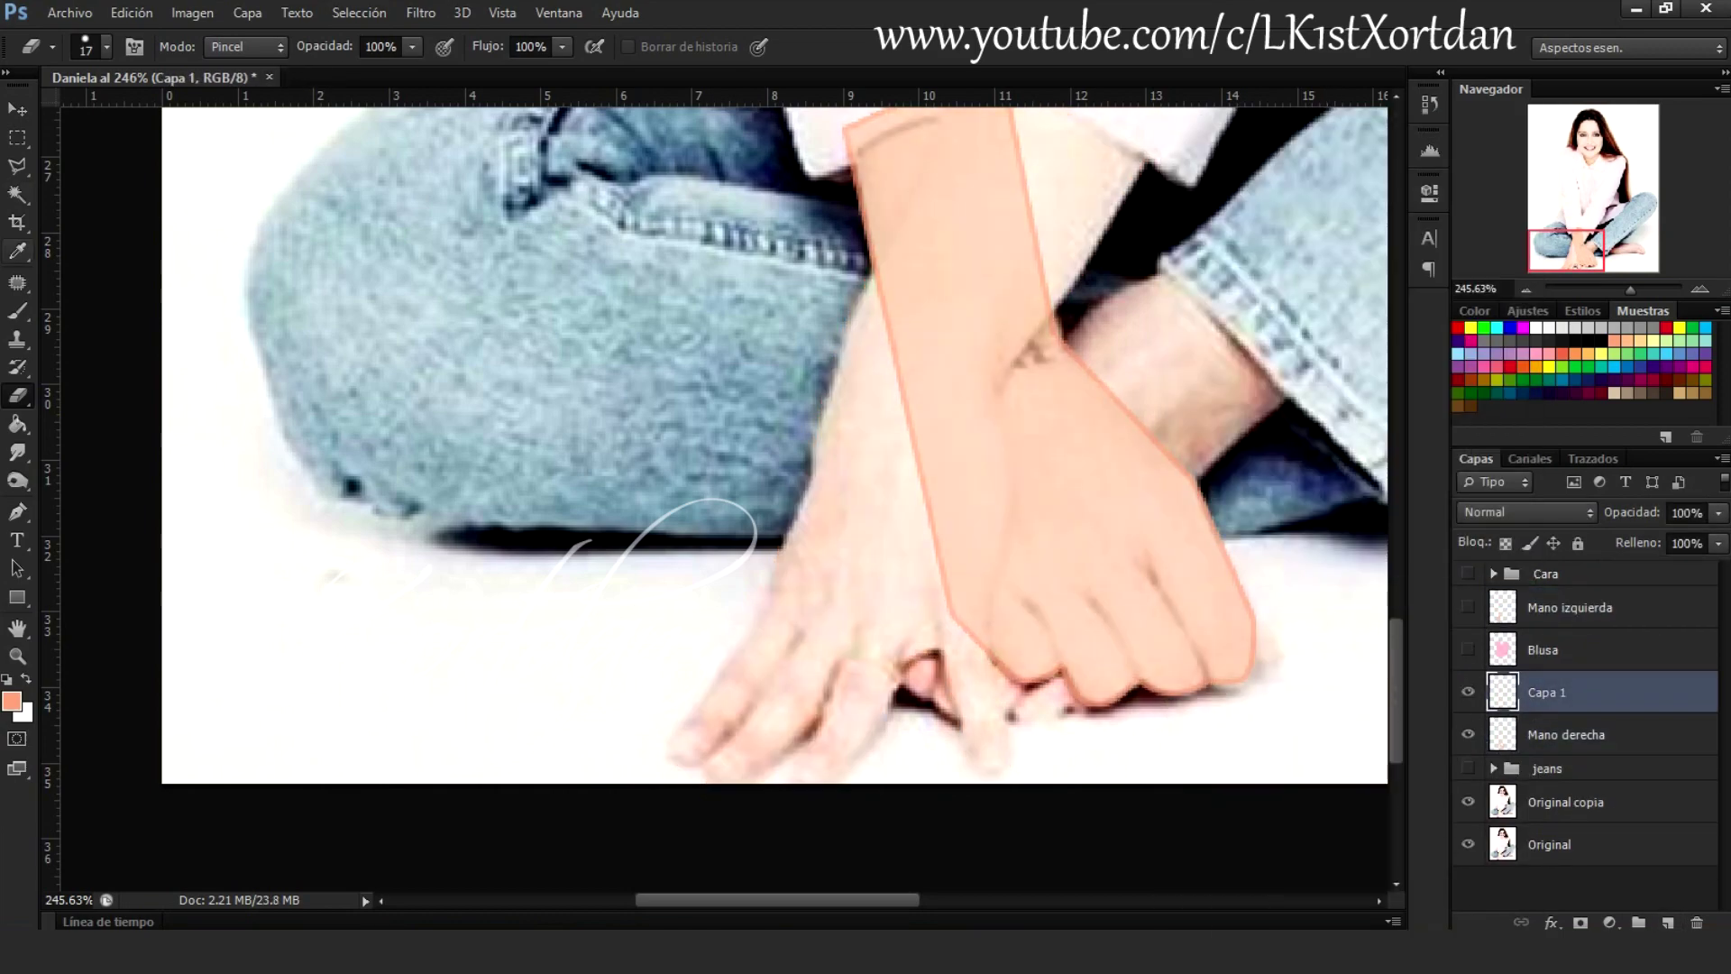
Outline the finger areas in orange and delete stray stroke outside the hand
key(l)
click(981, 570)
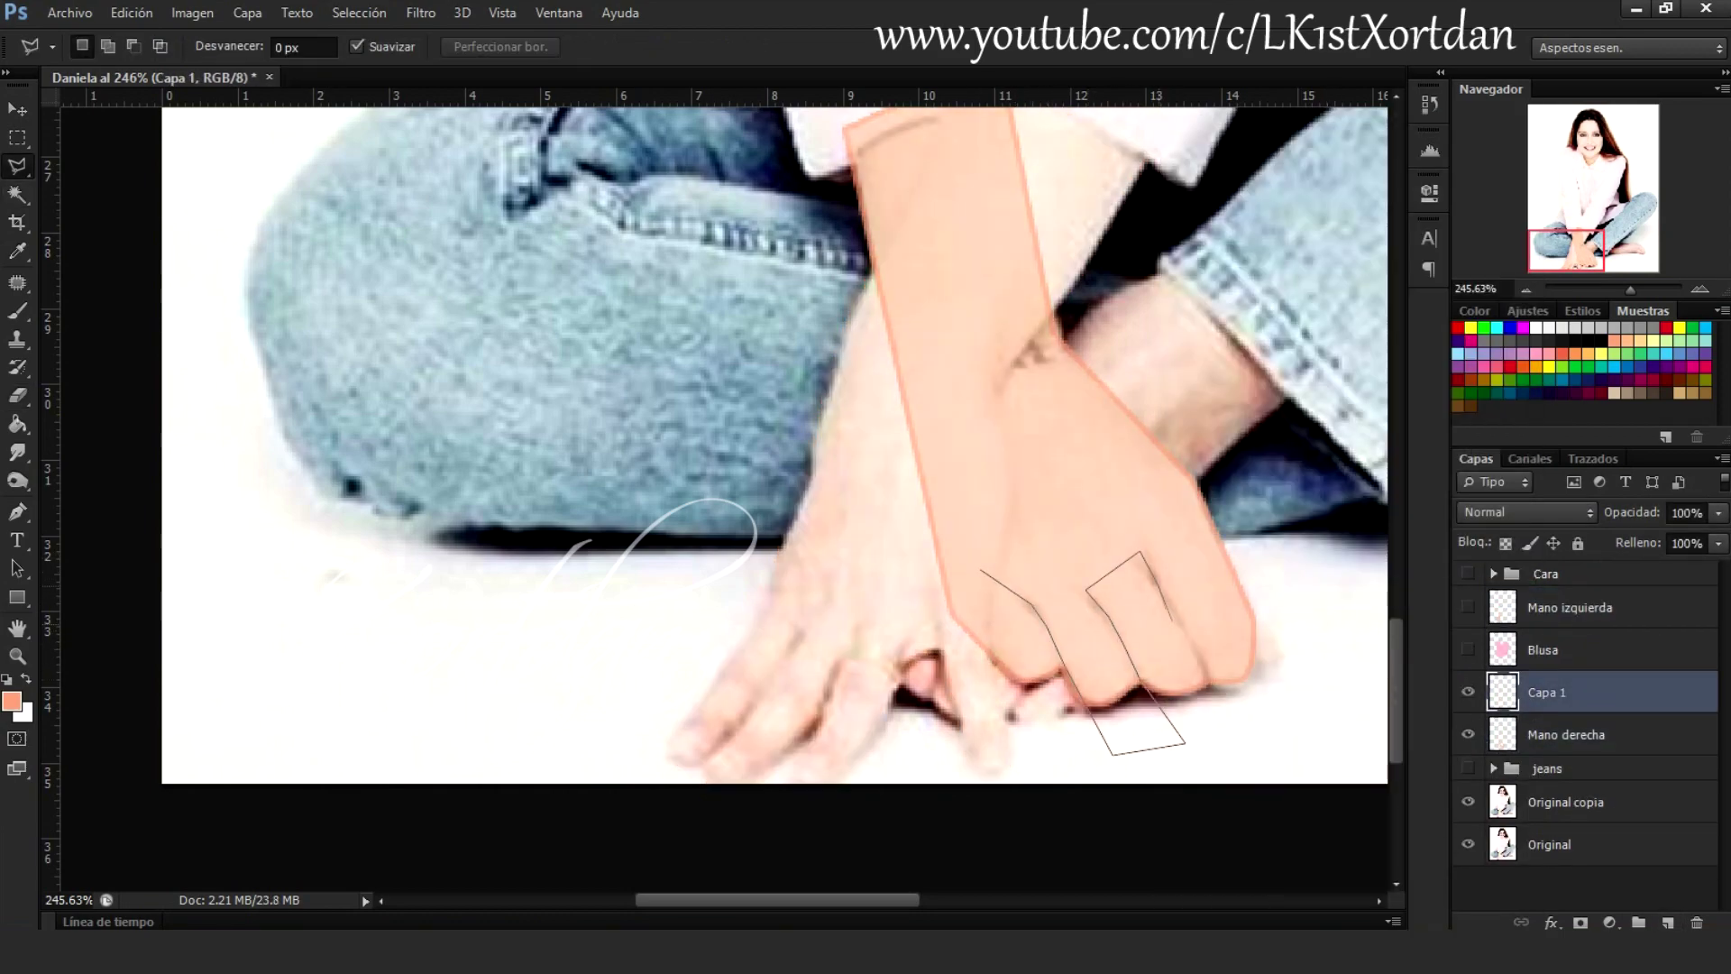
key(Return)
click(358, 12)
key(shift+ctrl+i)
key(Delete)
key(e)
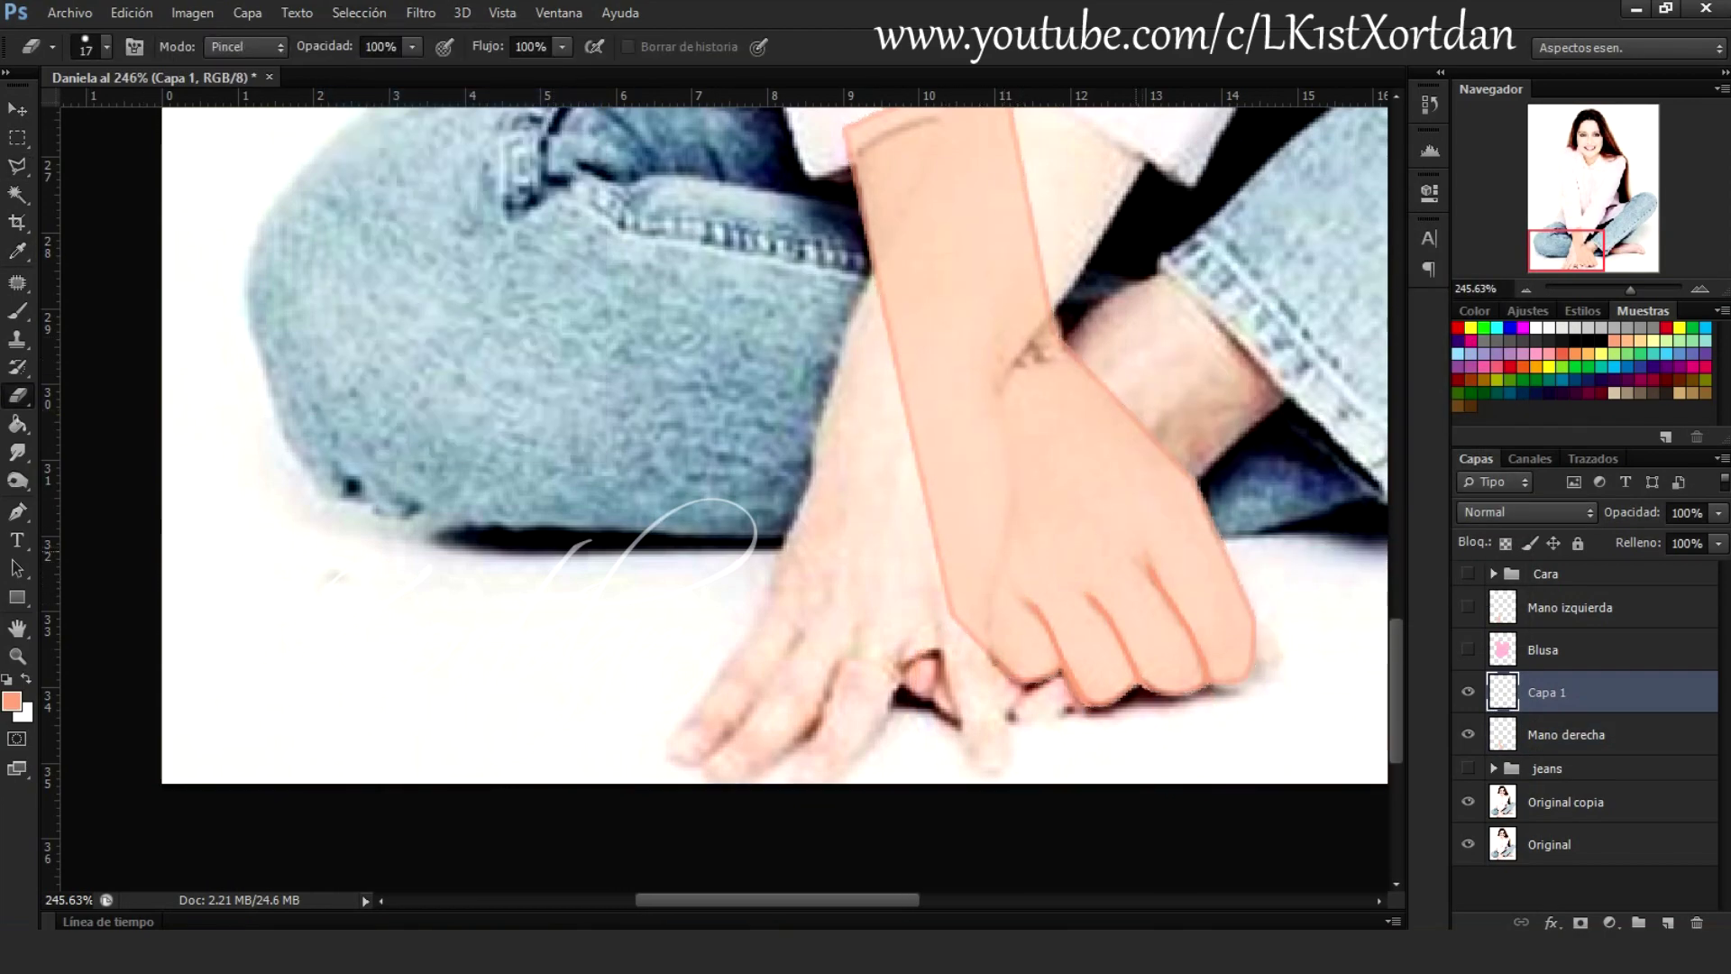
Keep the outline layer above the hand and lower Mano derecha fill to 48%
scroll(857, 623, down, 2)
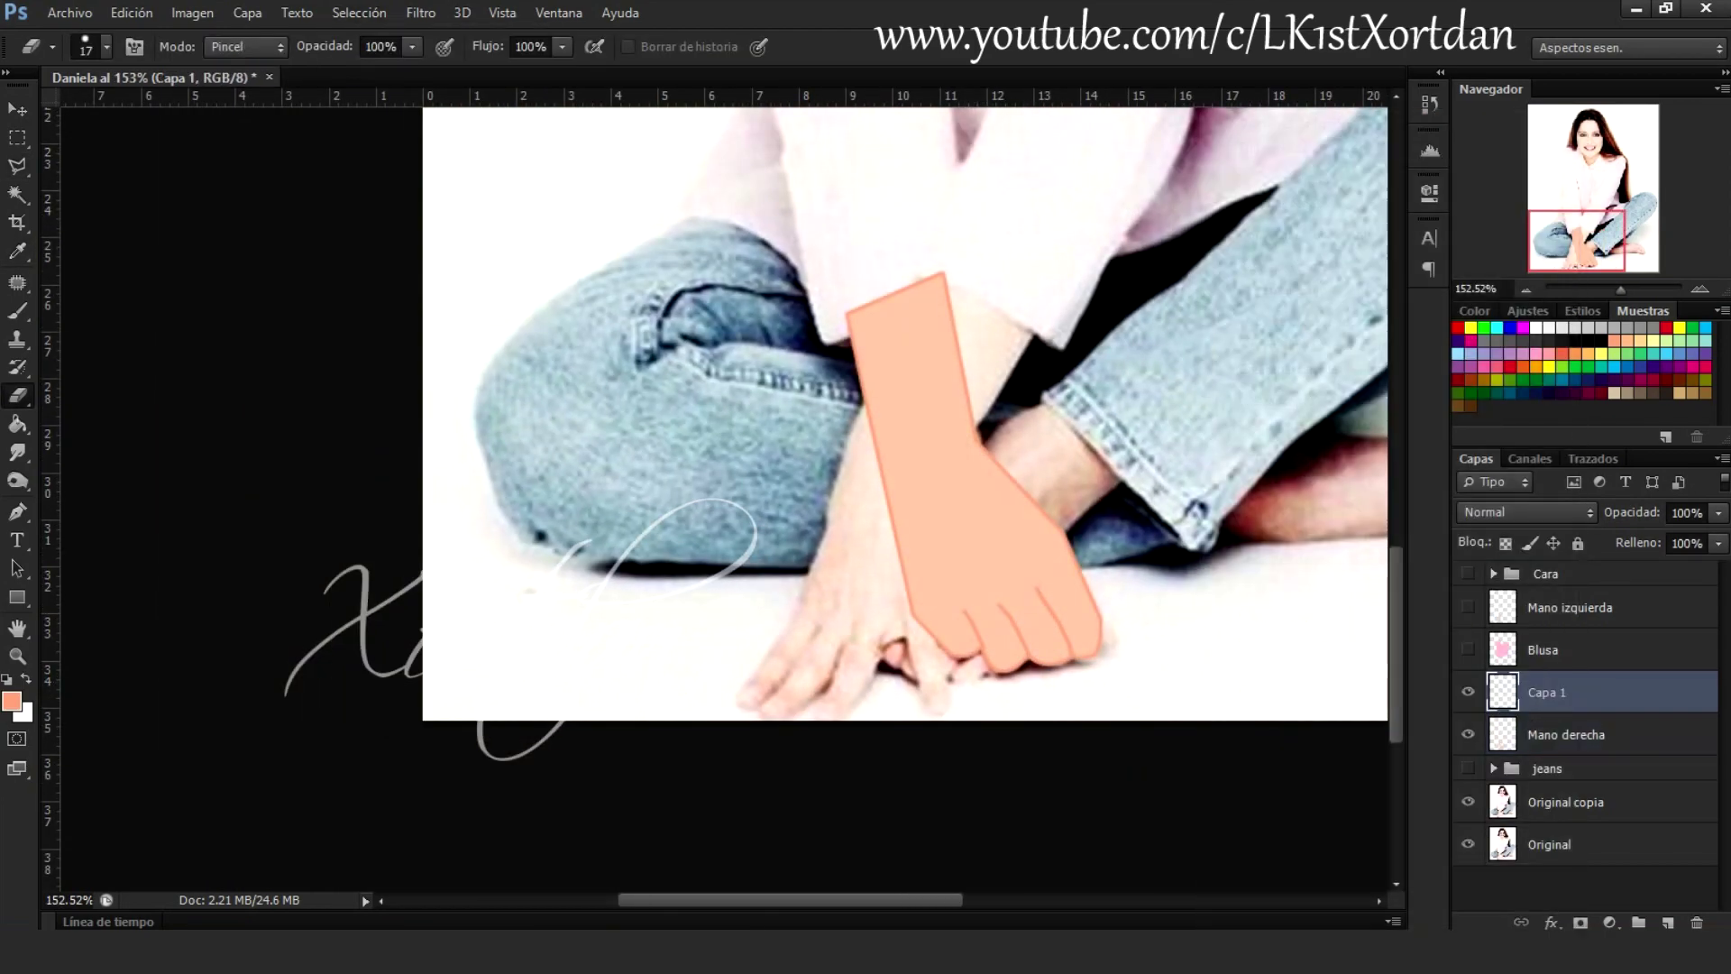
key(ctrl+e)
scroll(901, 414, down, 2)
click(1468, 691)
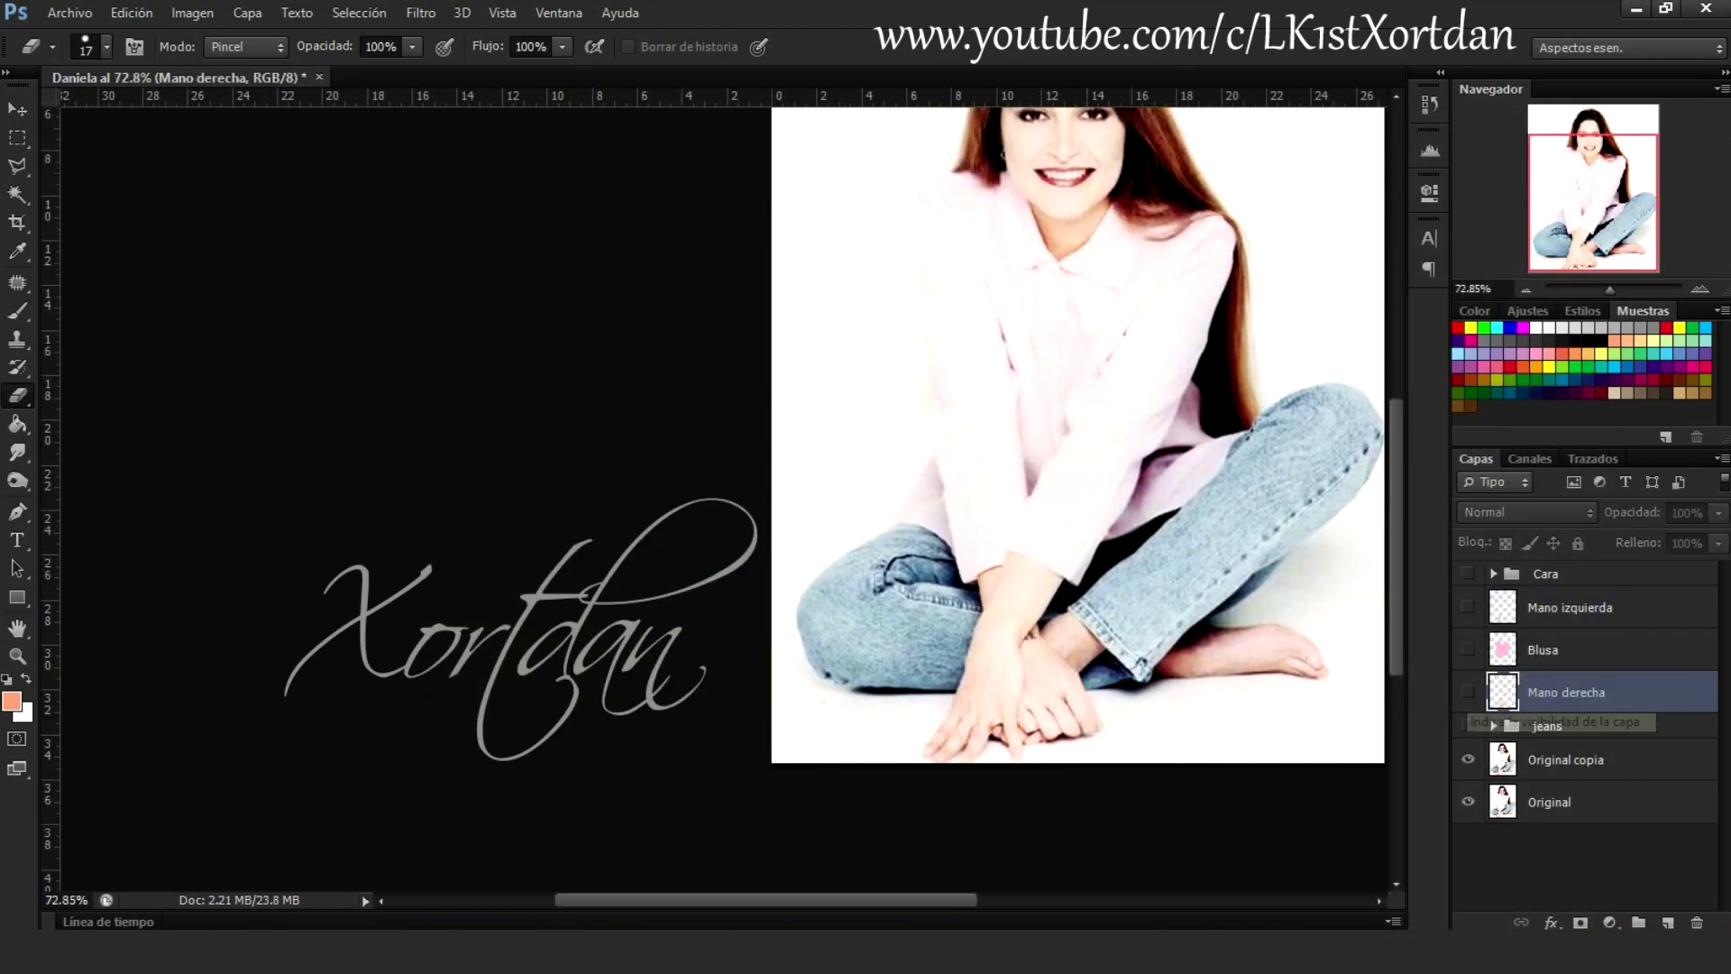
key(ctrl+alt+z)
key(ctrl+alt+z)
click(1718, 543)
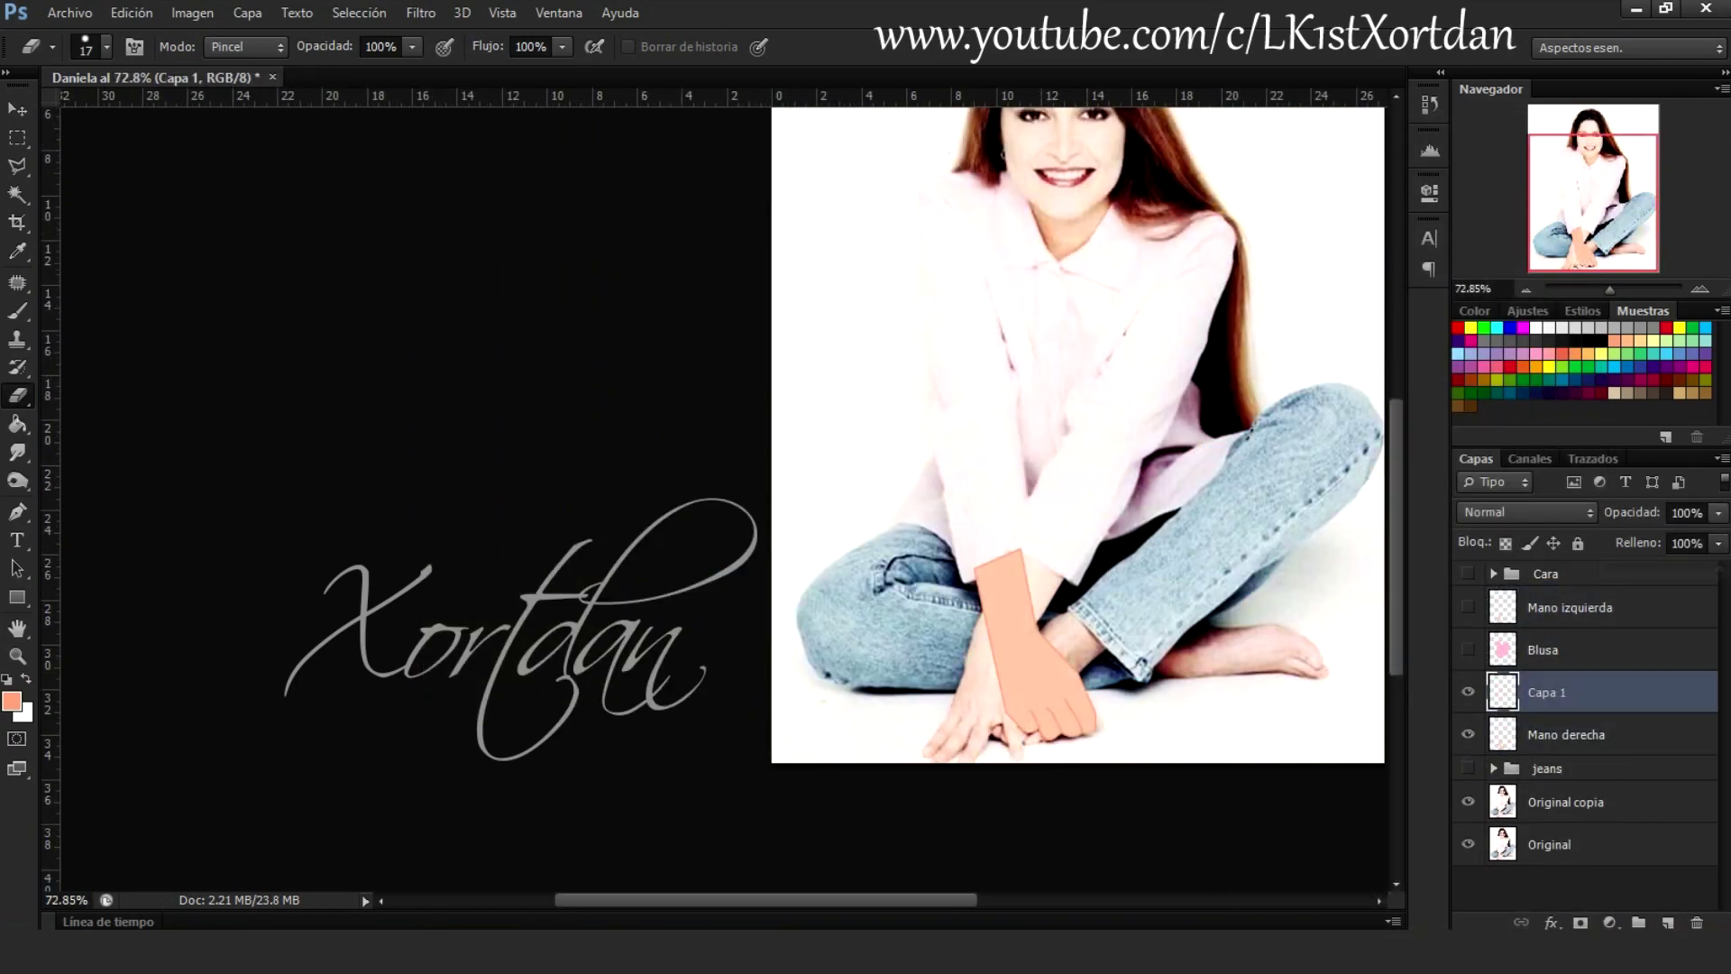
click(1566, 734)
Start lassoing the shadow side of the right hand
key(l)
scroll(938, 541, up, 3)
click(938, 528)
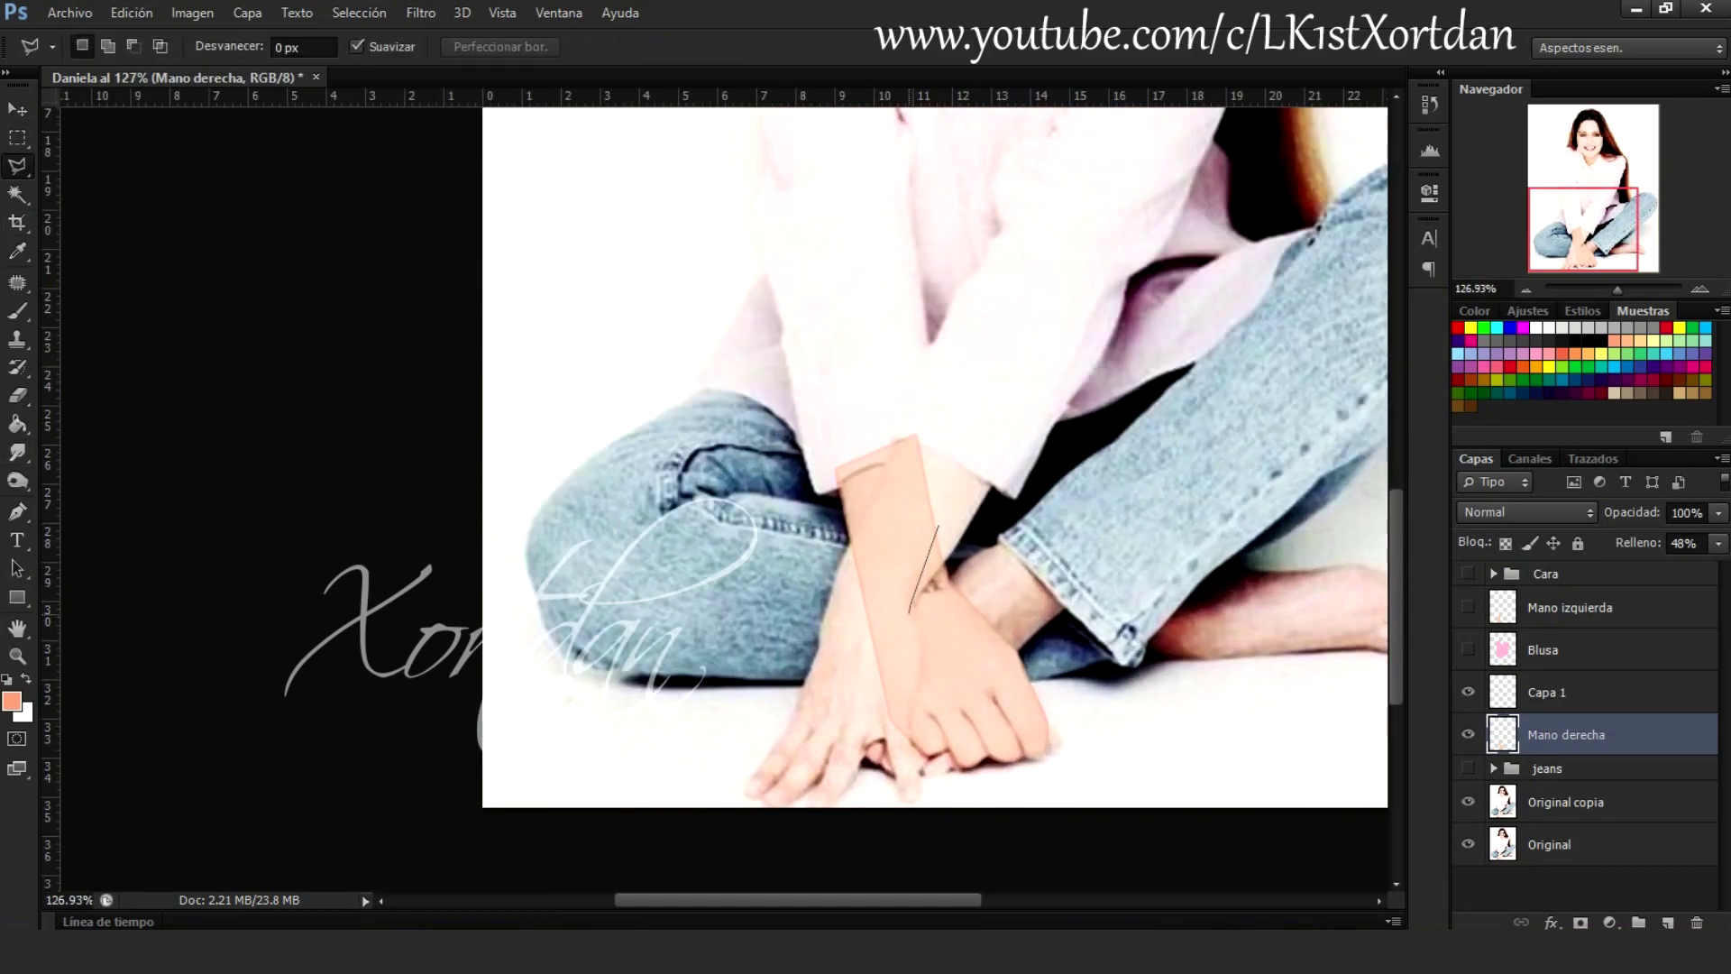
Fill the right hand's shadow area black and blend it with Luz suave
key(d)
key(g)
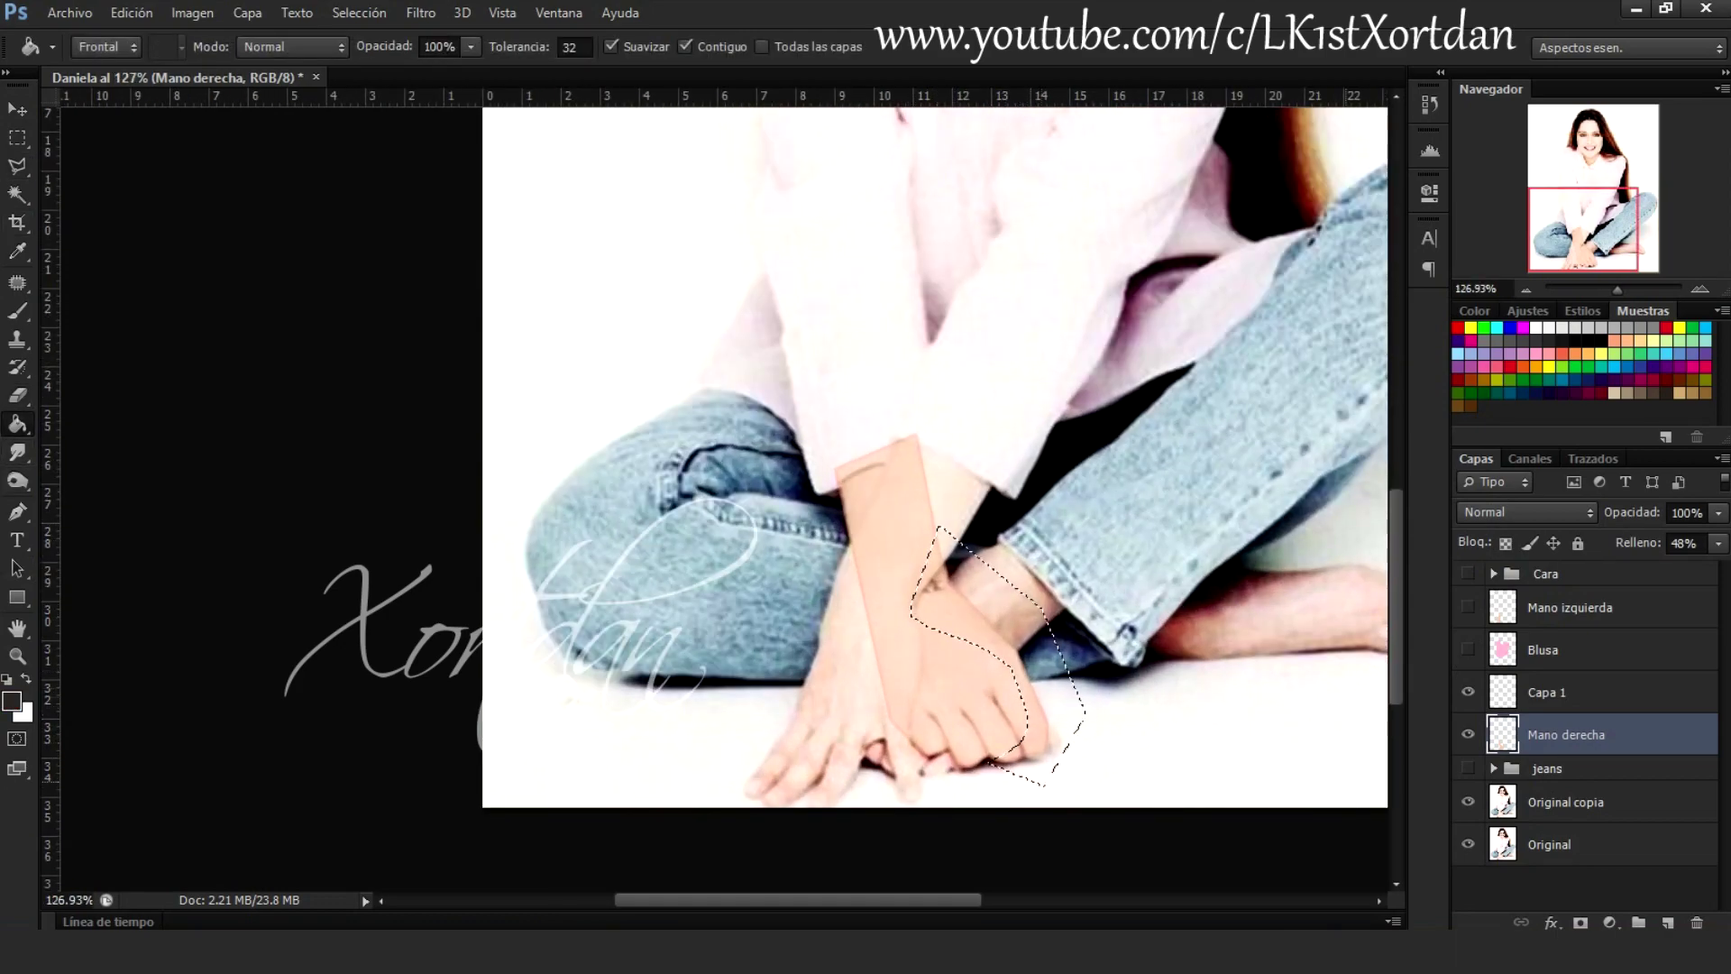
click(999, 661)
key(ctrl+z)
click(1566, 691)
click(999, 661)
click(1525, 512)
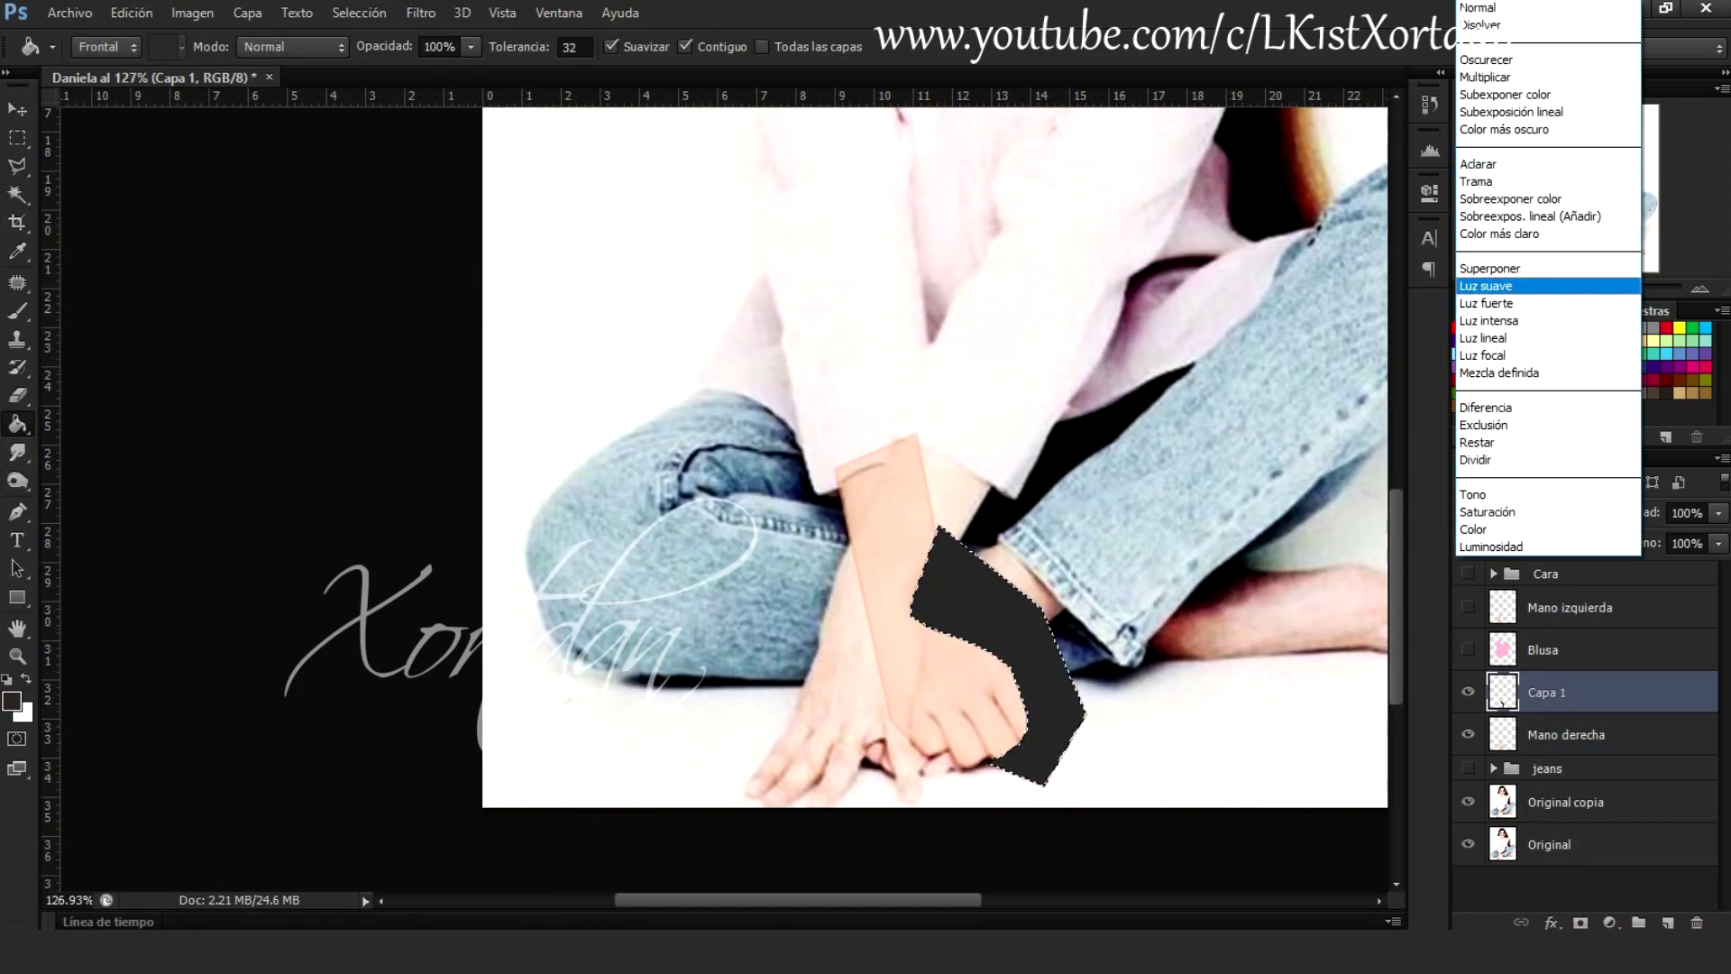
click(1492, 288)
Merge the shadow down into the right hand and lower Mano izquierda fill to 47%
key(ctrl+shift+i)
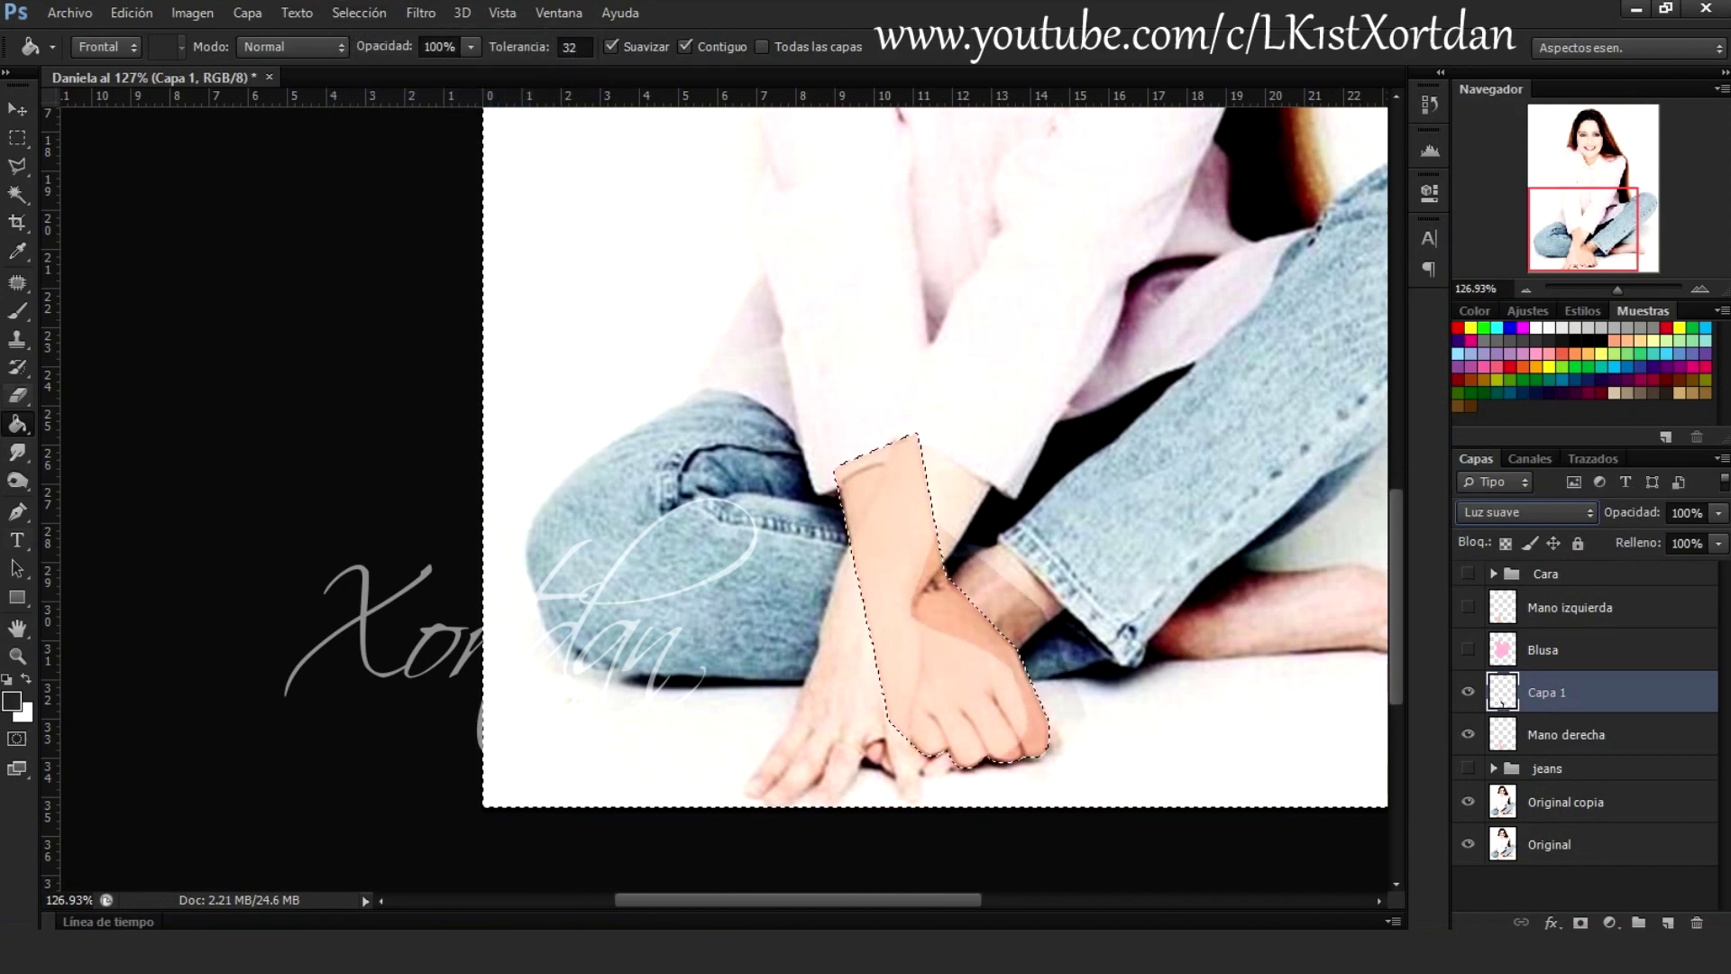
key(e)
click(1566, 734)
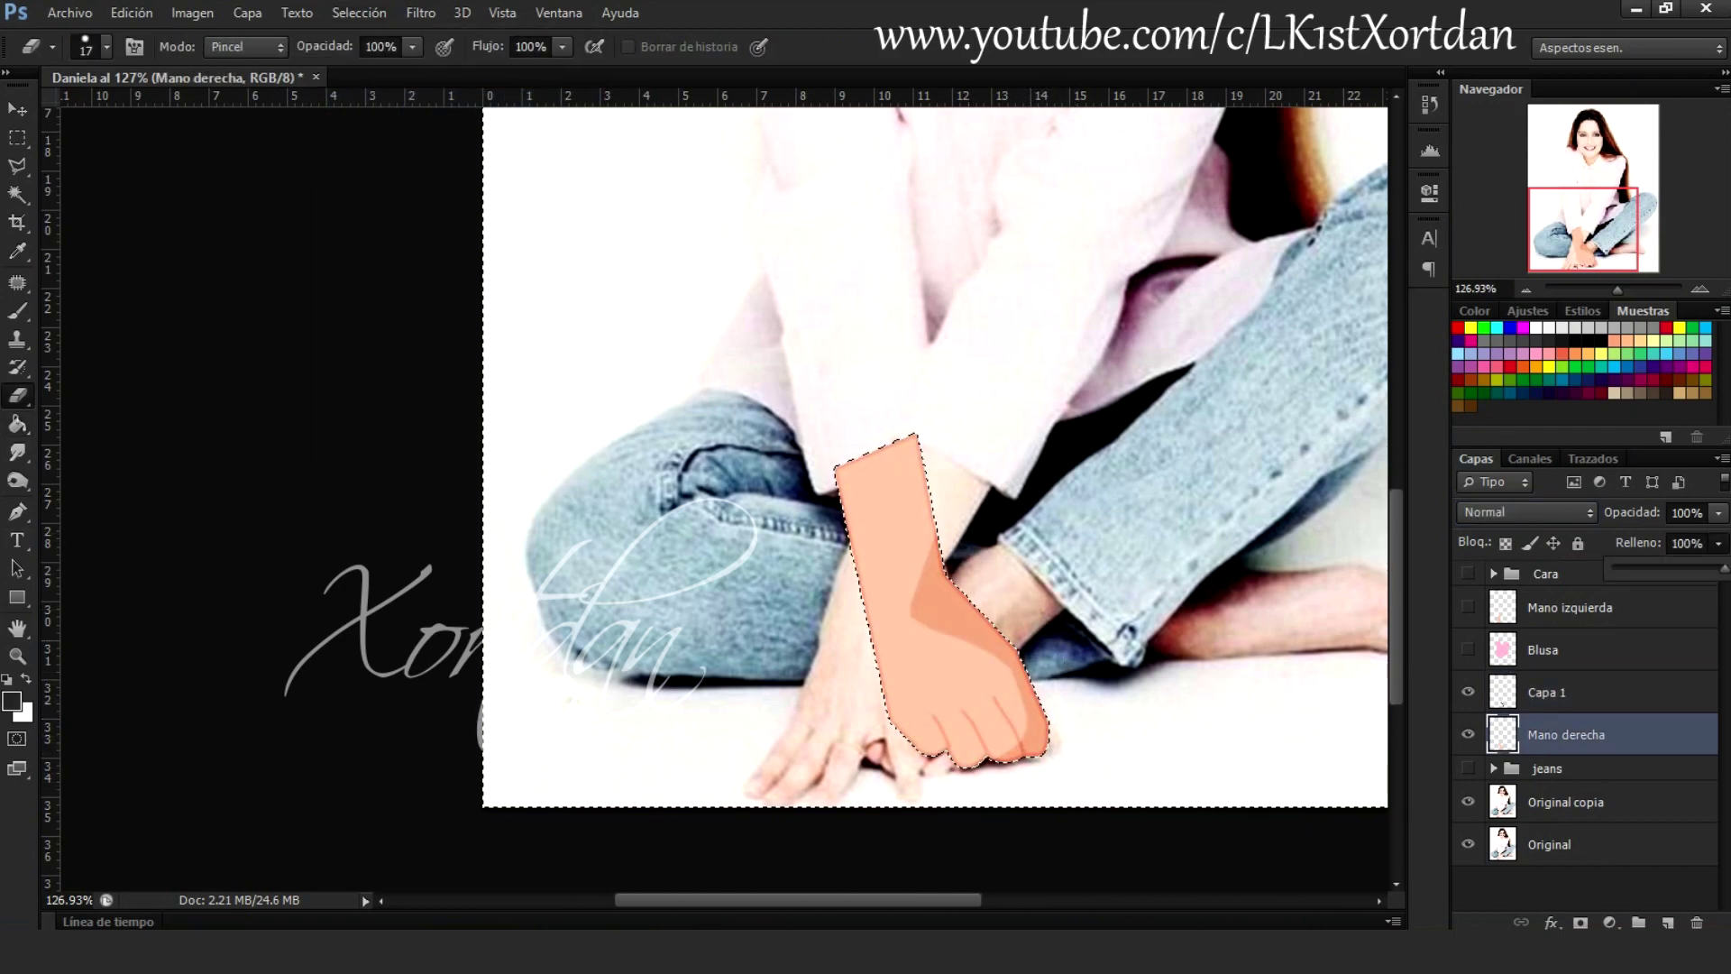
click(1566, 691)
right_click(1573, 691)
click(1296, 504)
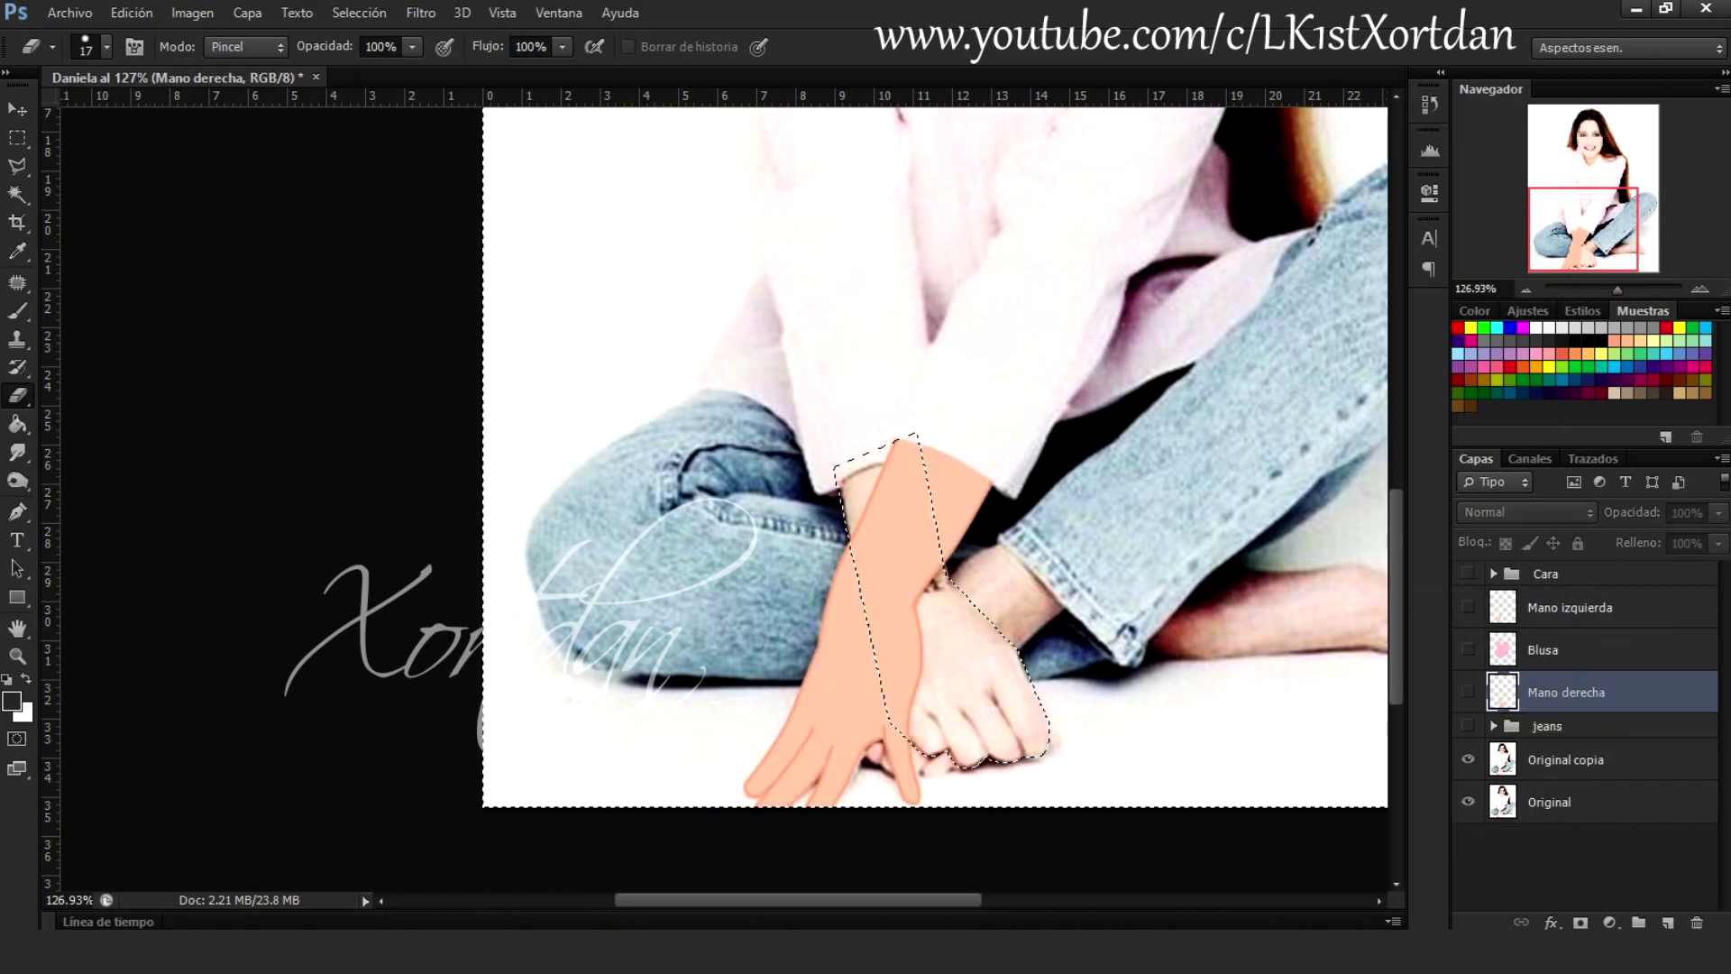
click(1569, 649)
drag(1637, 543, 1614, 543)
Lasso the left hand's shadow side and fill it black on a new layer
key(l)
click(951, 435)
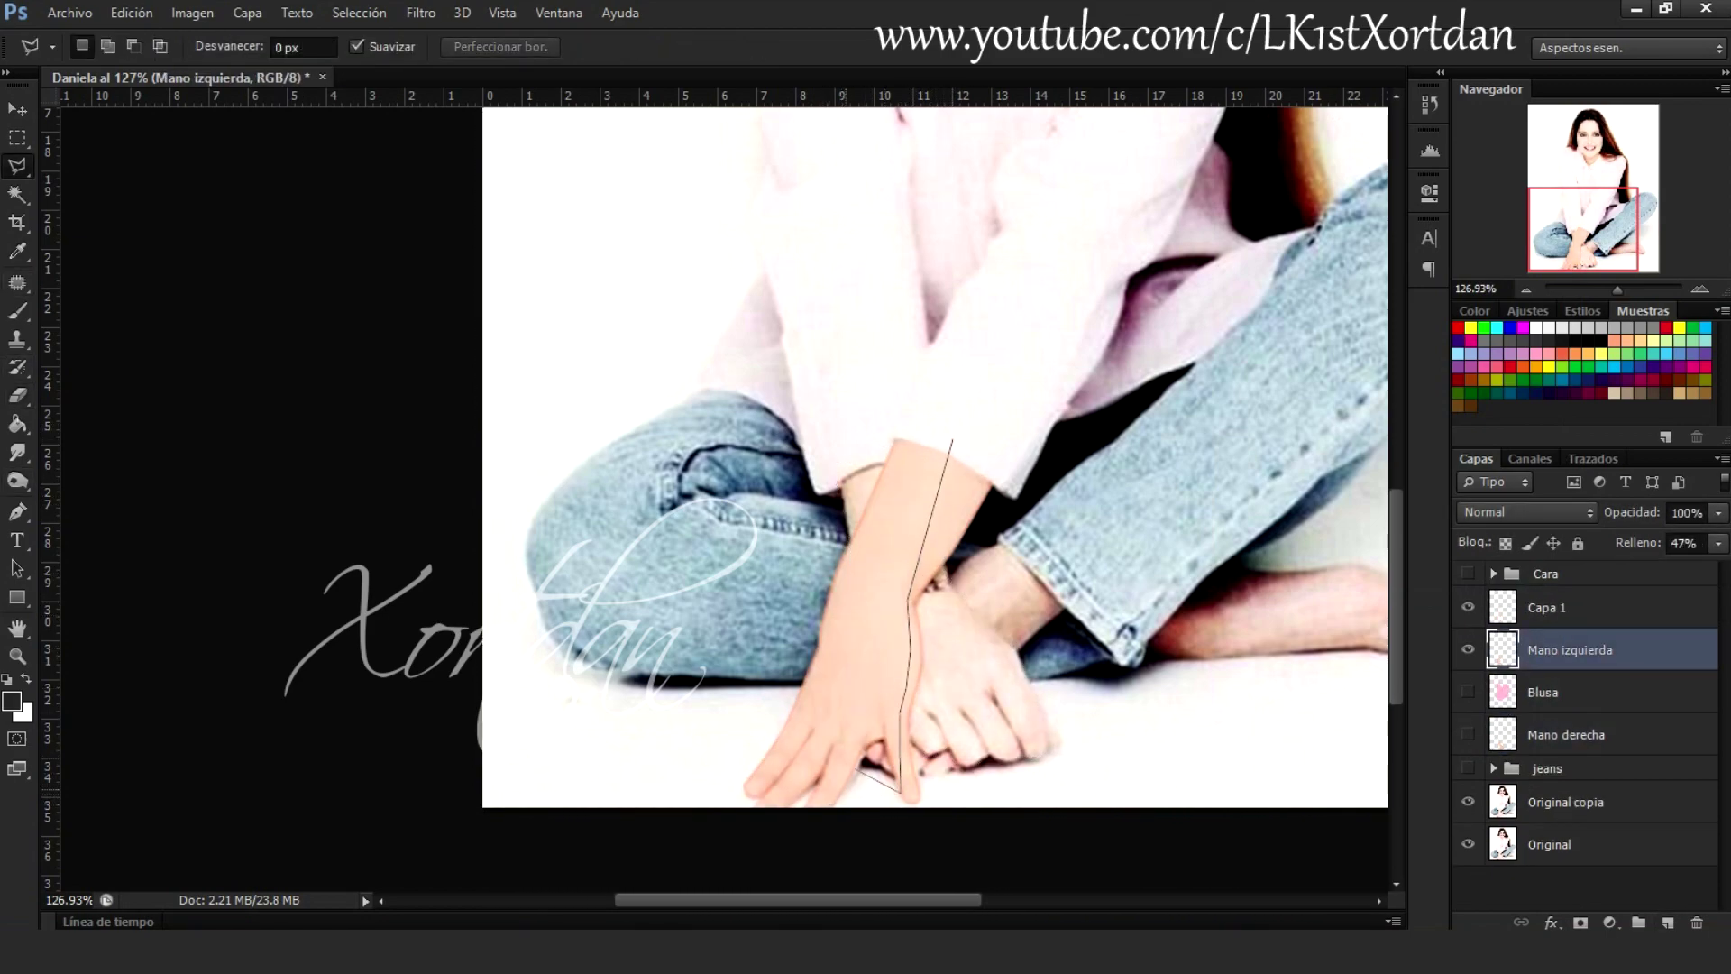
double_click(891, 810)
key(ctrl+shift+n)
key(g)
click(947, 631)
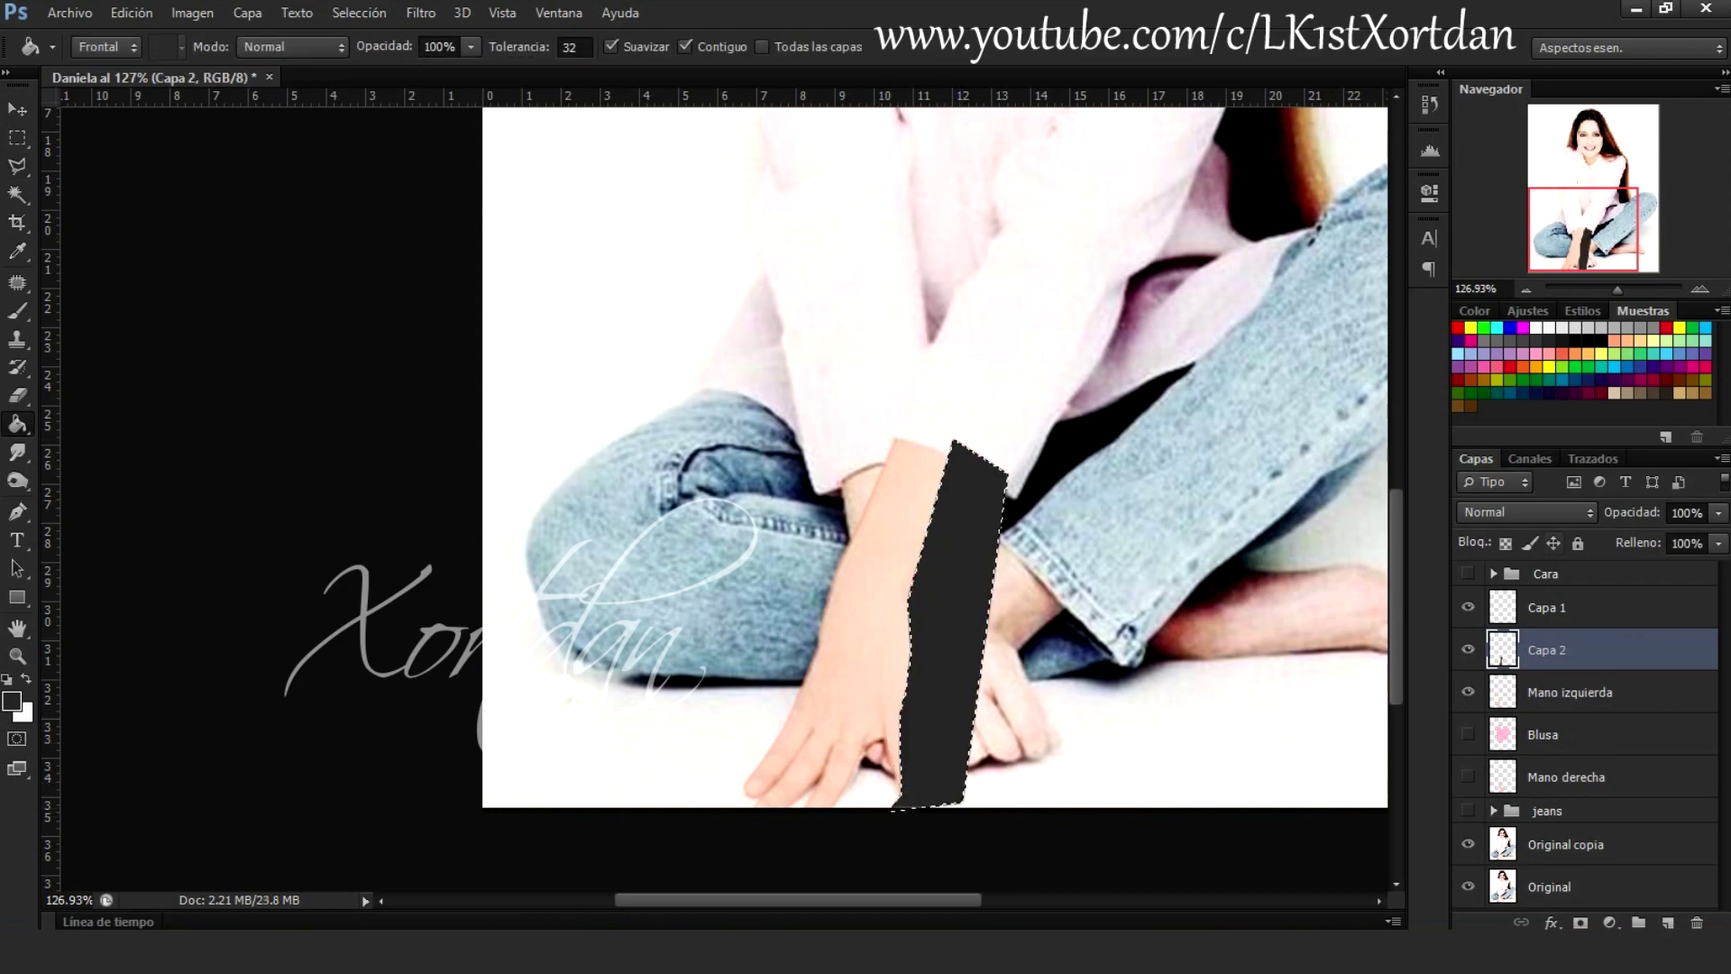
Erase outside the left-hand shadow and merge it down into the left hand
key(ctrl+shift+i)
key(e)
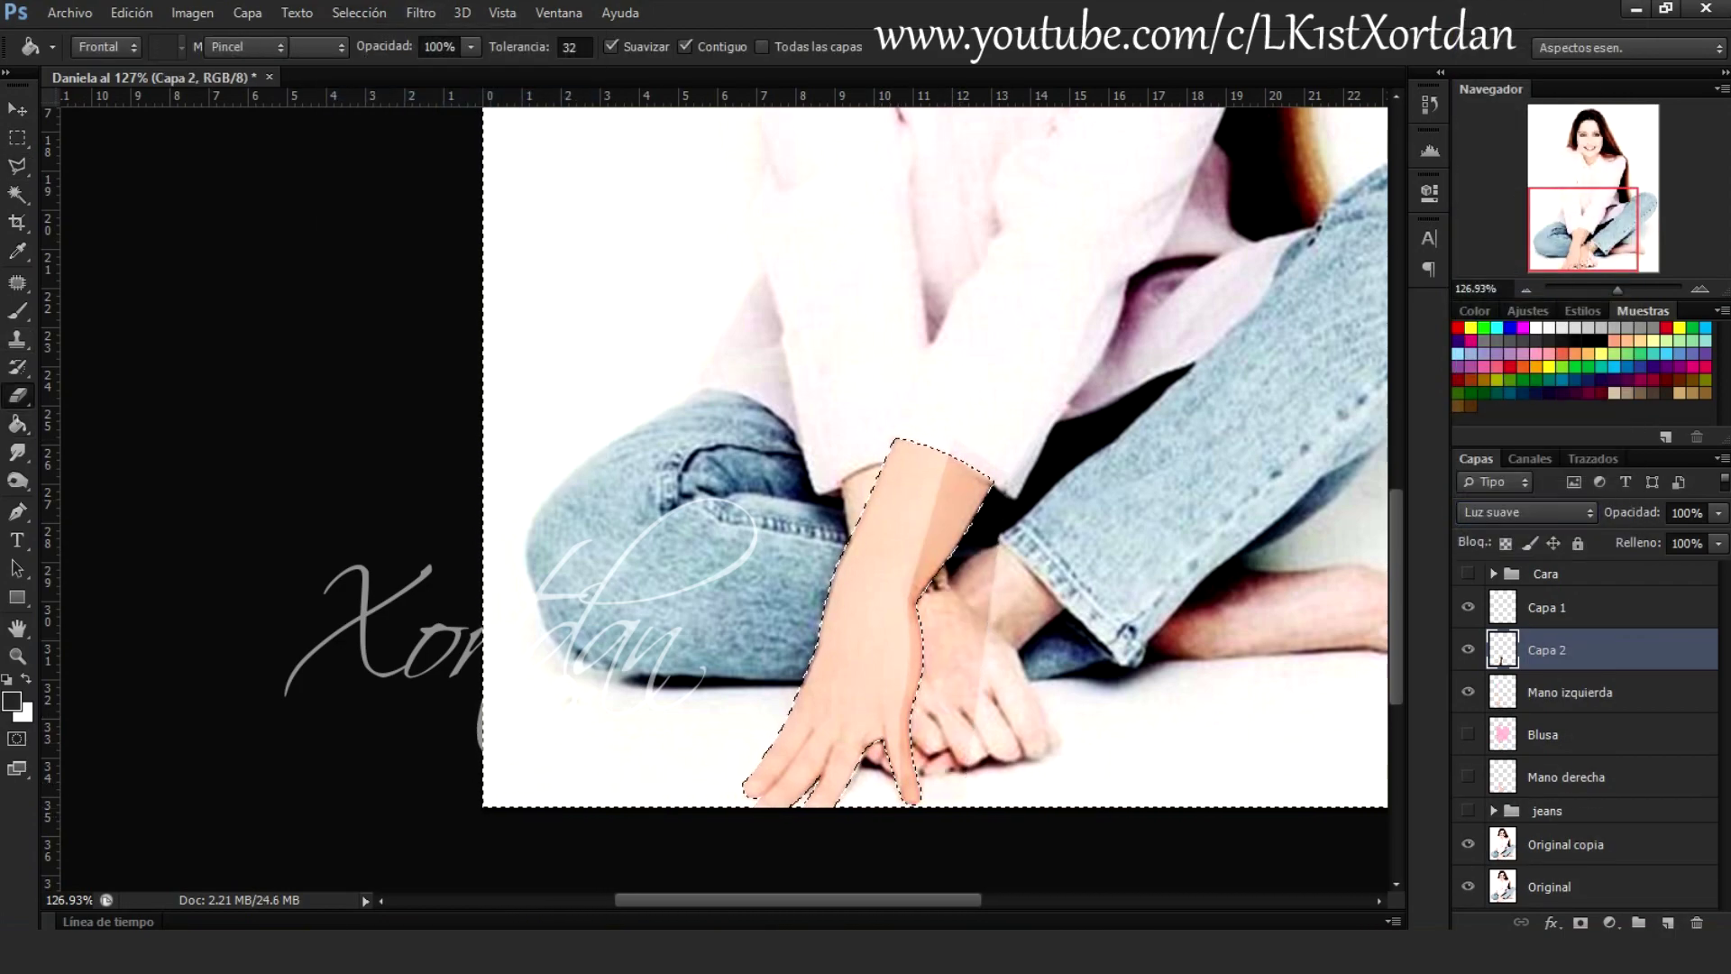
scroll(935, 457, down, 5)
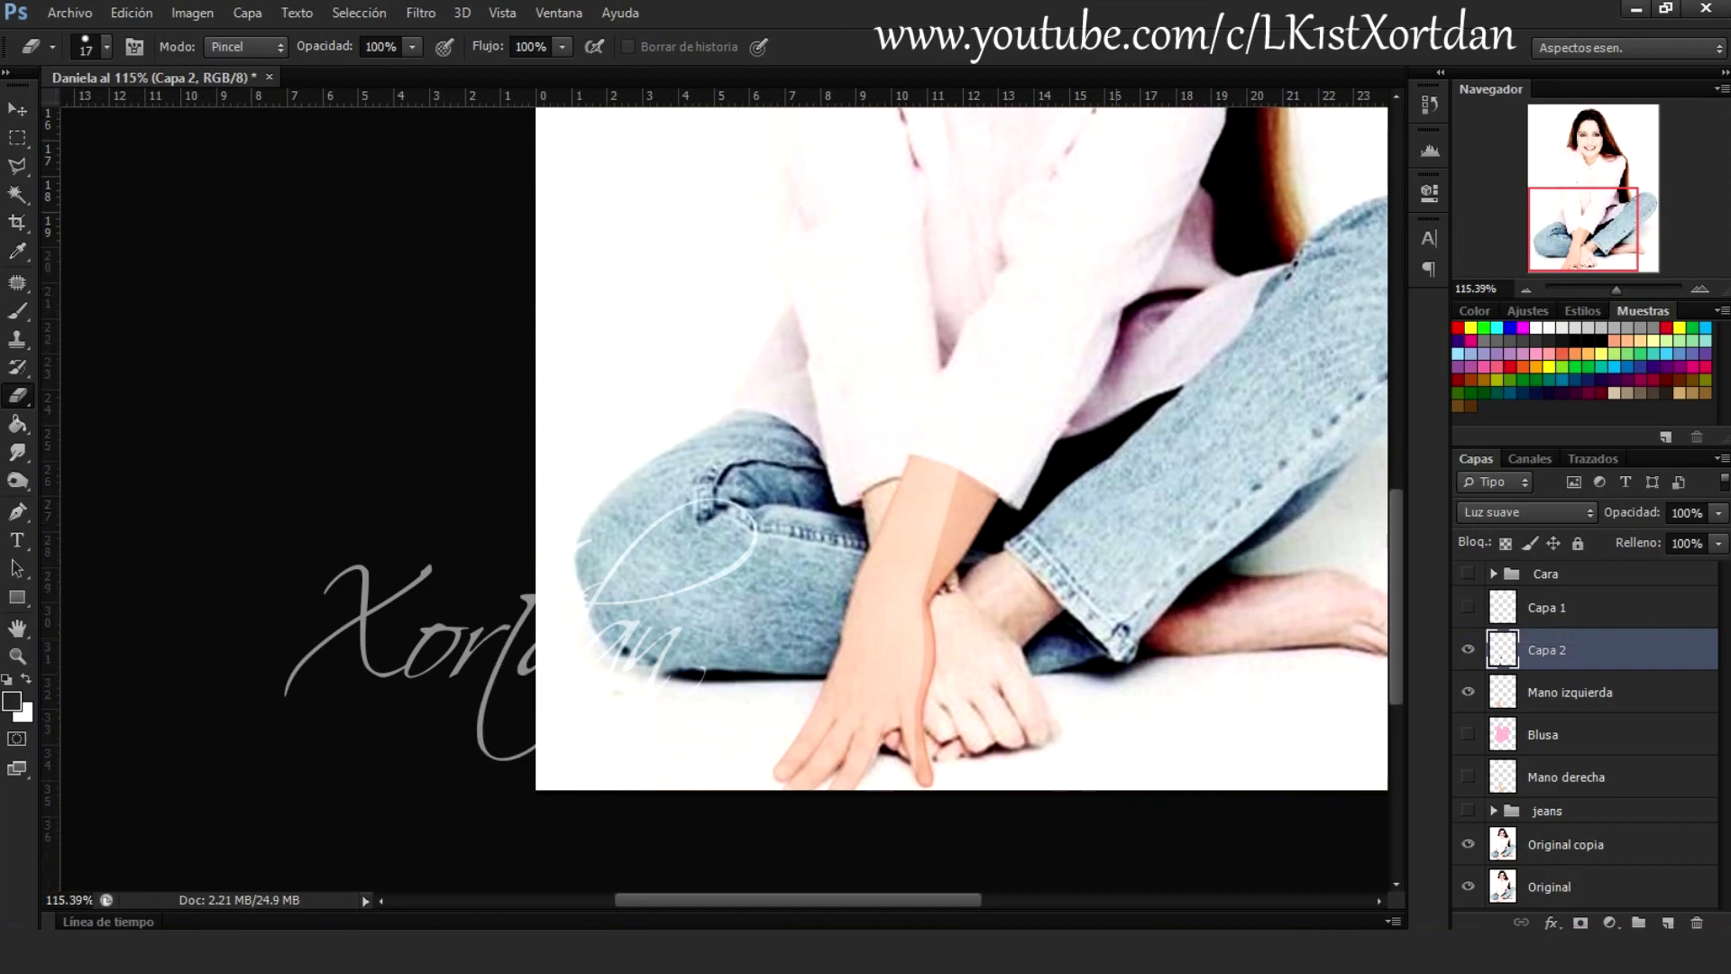
key(alt+])
key(ctrl+e)
key(ctrl+e)
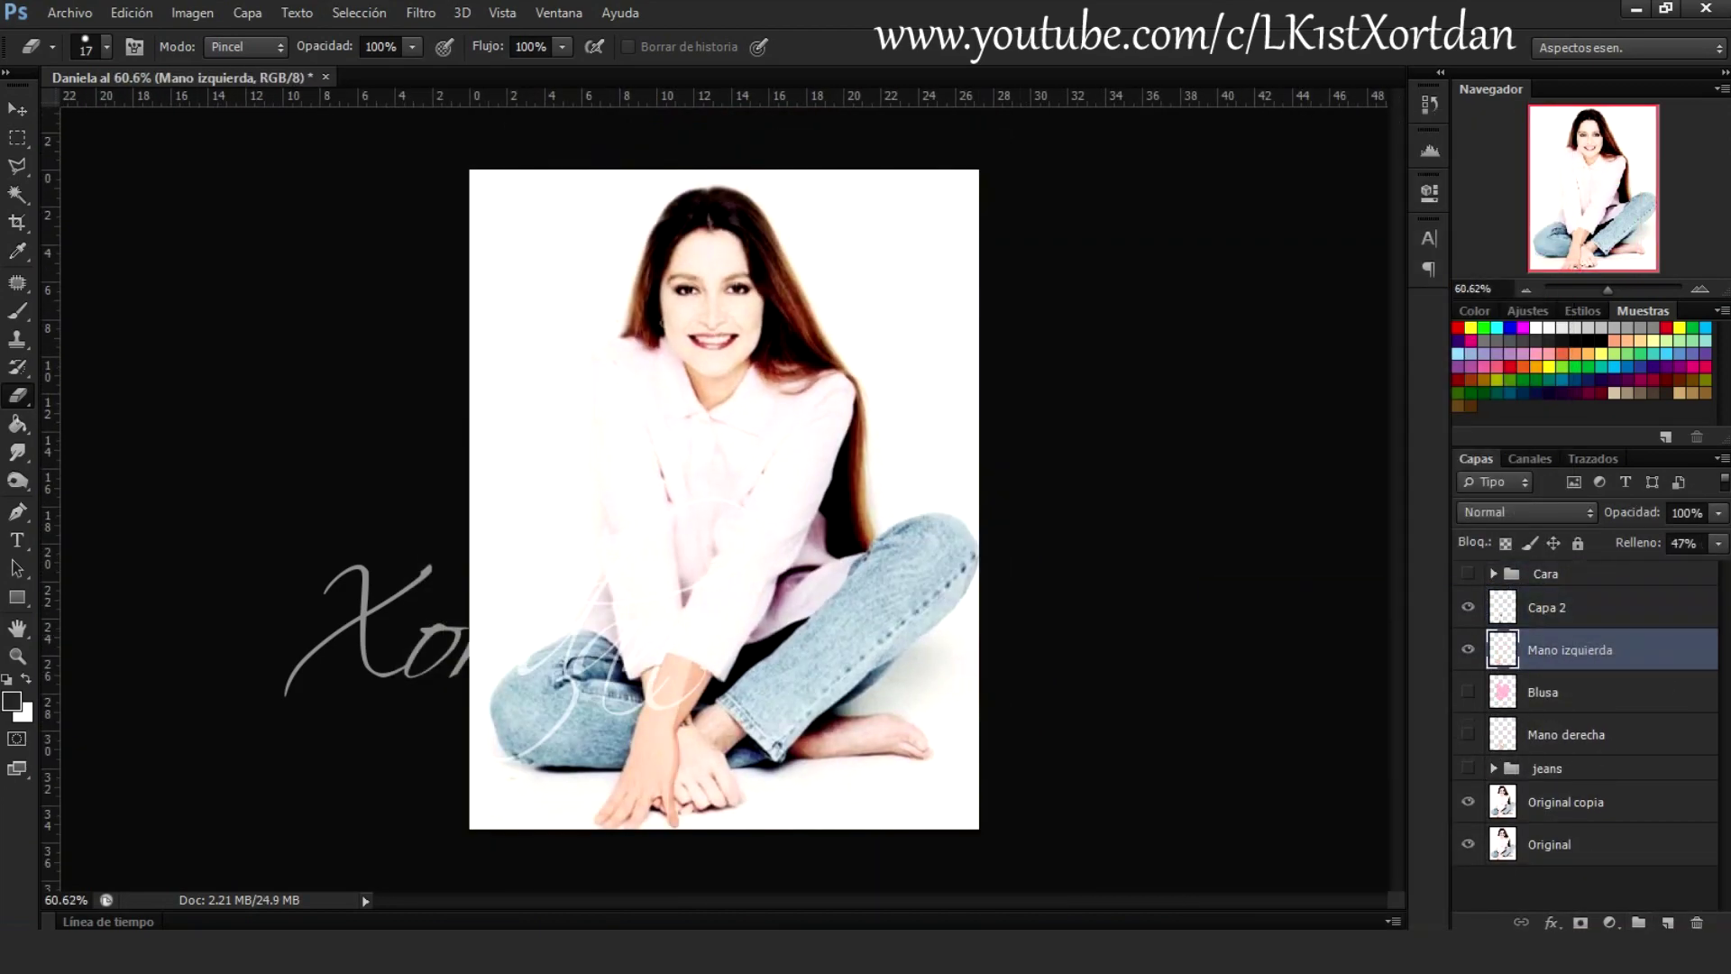
key(ctrl+e)
key(alt+bracketright)
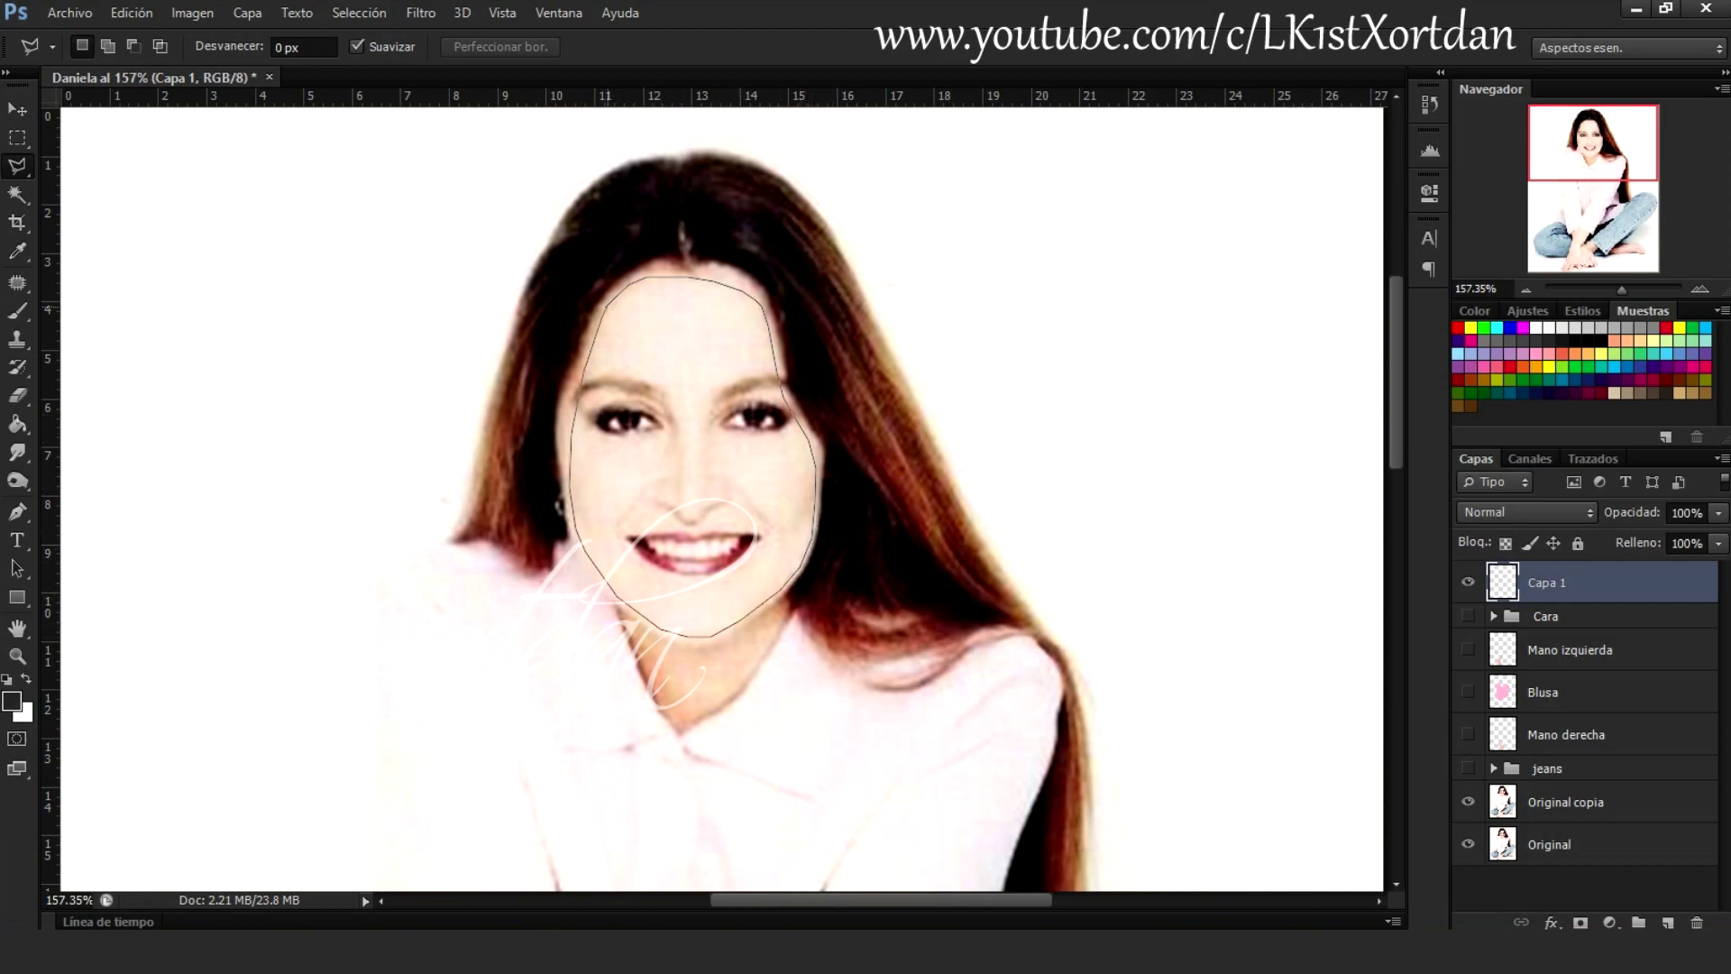
Close the face shadow selection and merge the shadow into the Cara layer
key(Return)
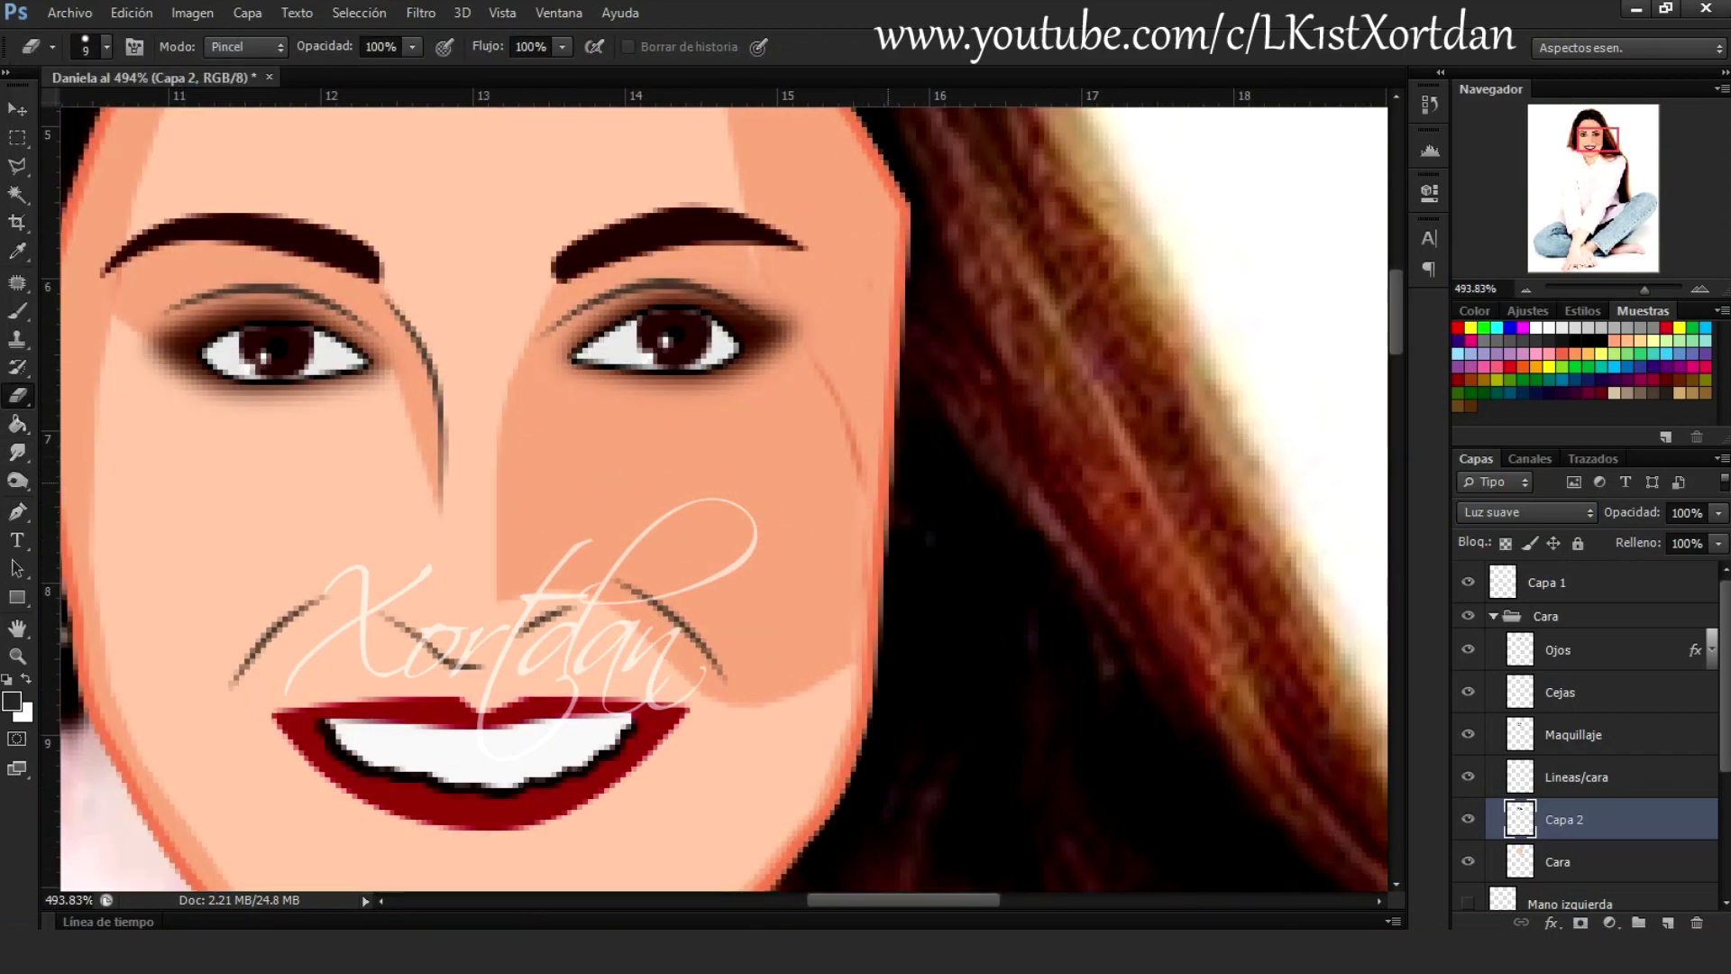
key(ctrl+e)
key(r)
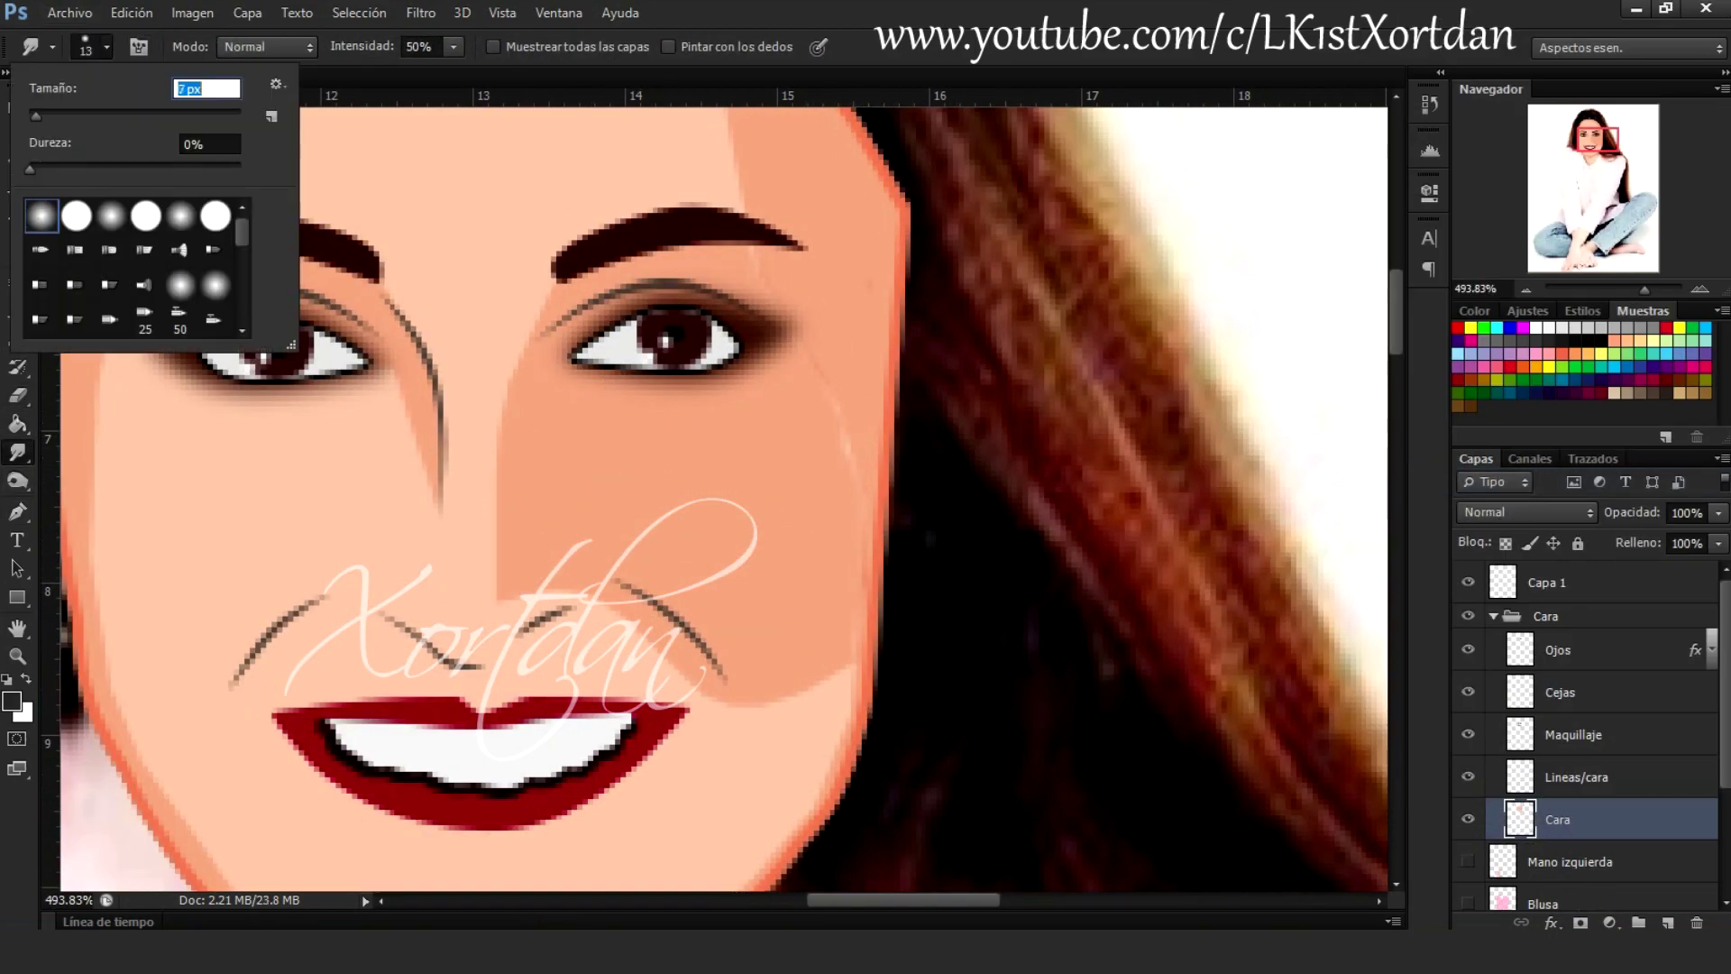
Hide the blouse, hand and face layers
scroll(823, 458, down, 3)
scroll(716, 259, down, 2)
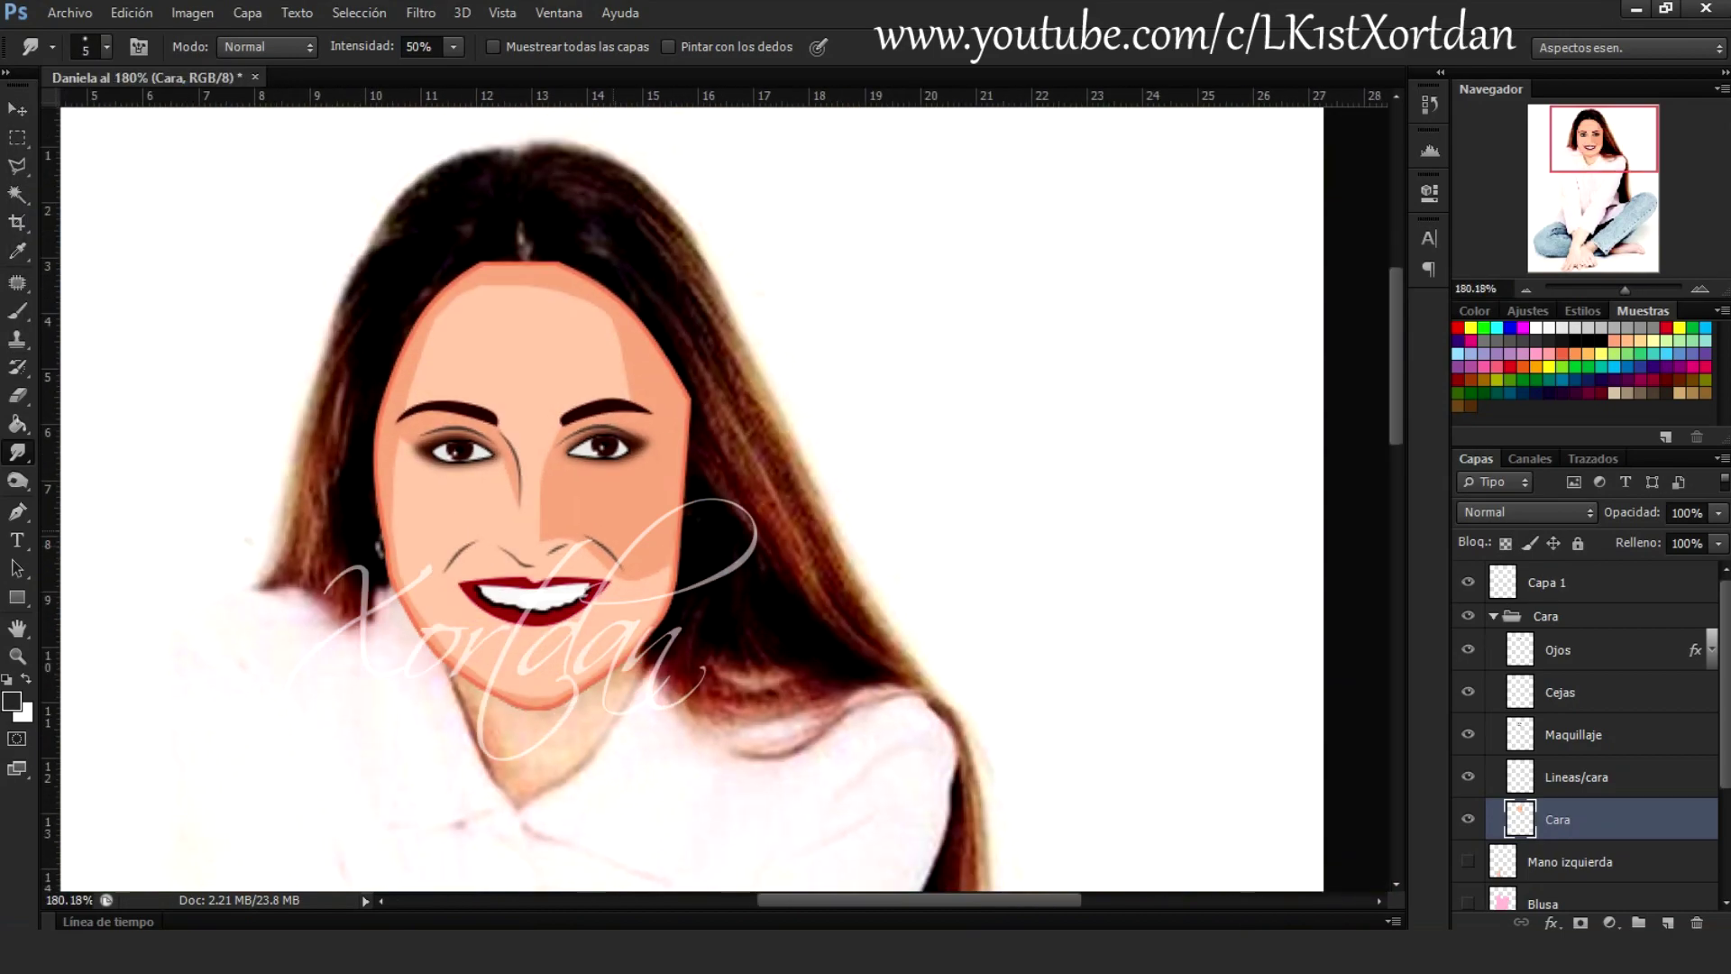
scroll(716, 259, down, 3)
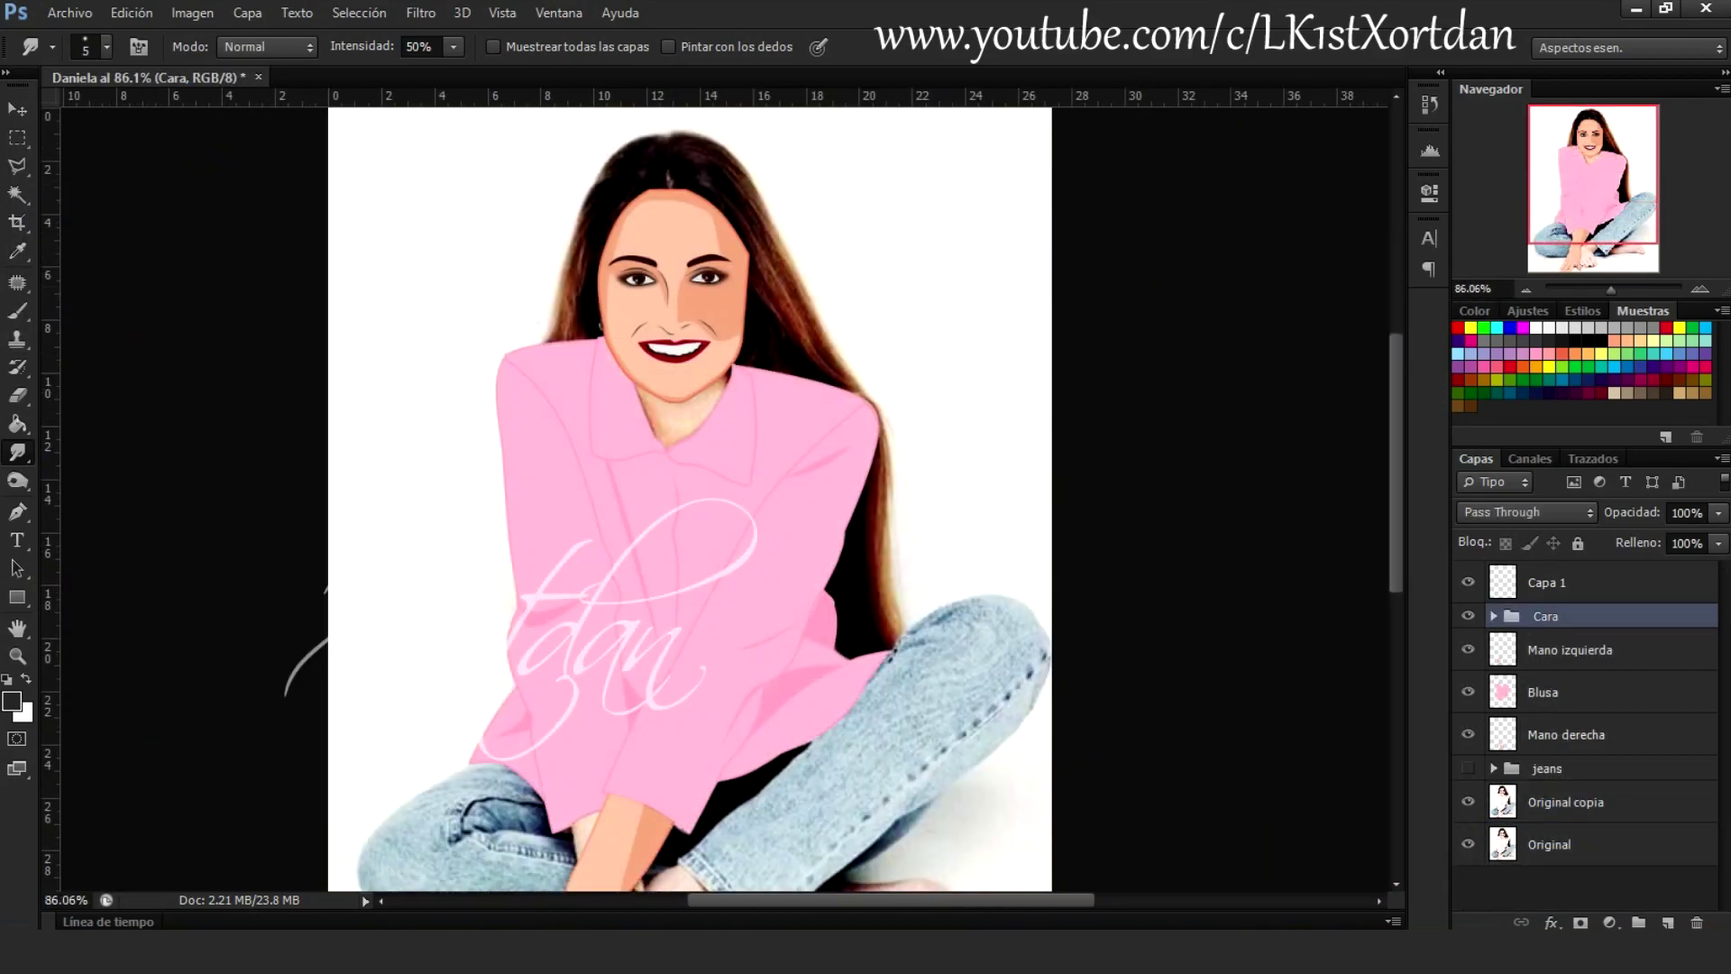
scroll(802, 329, down, 2)
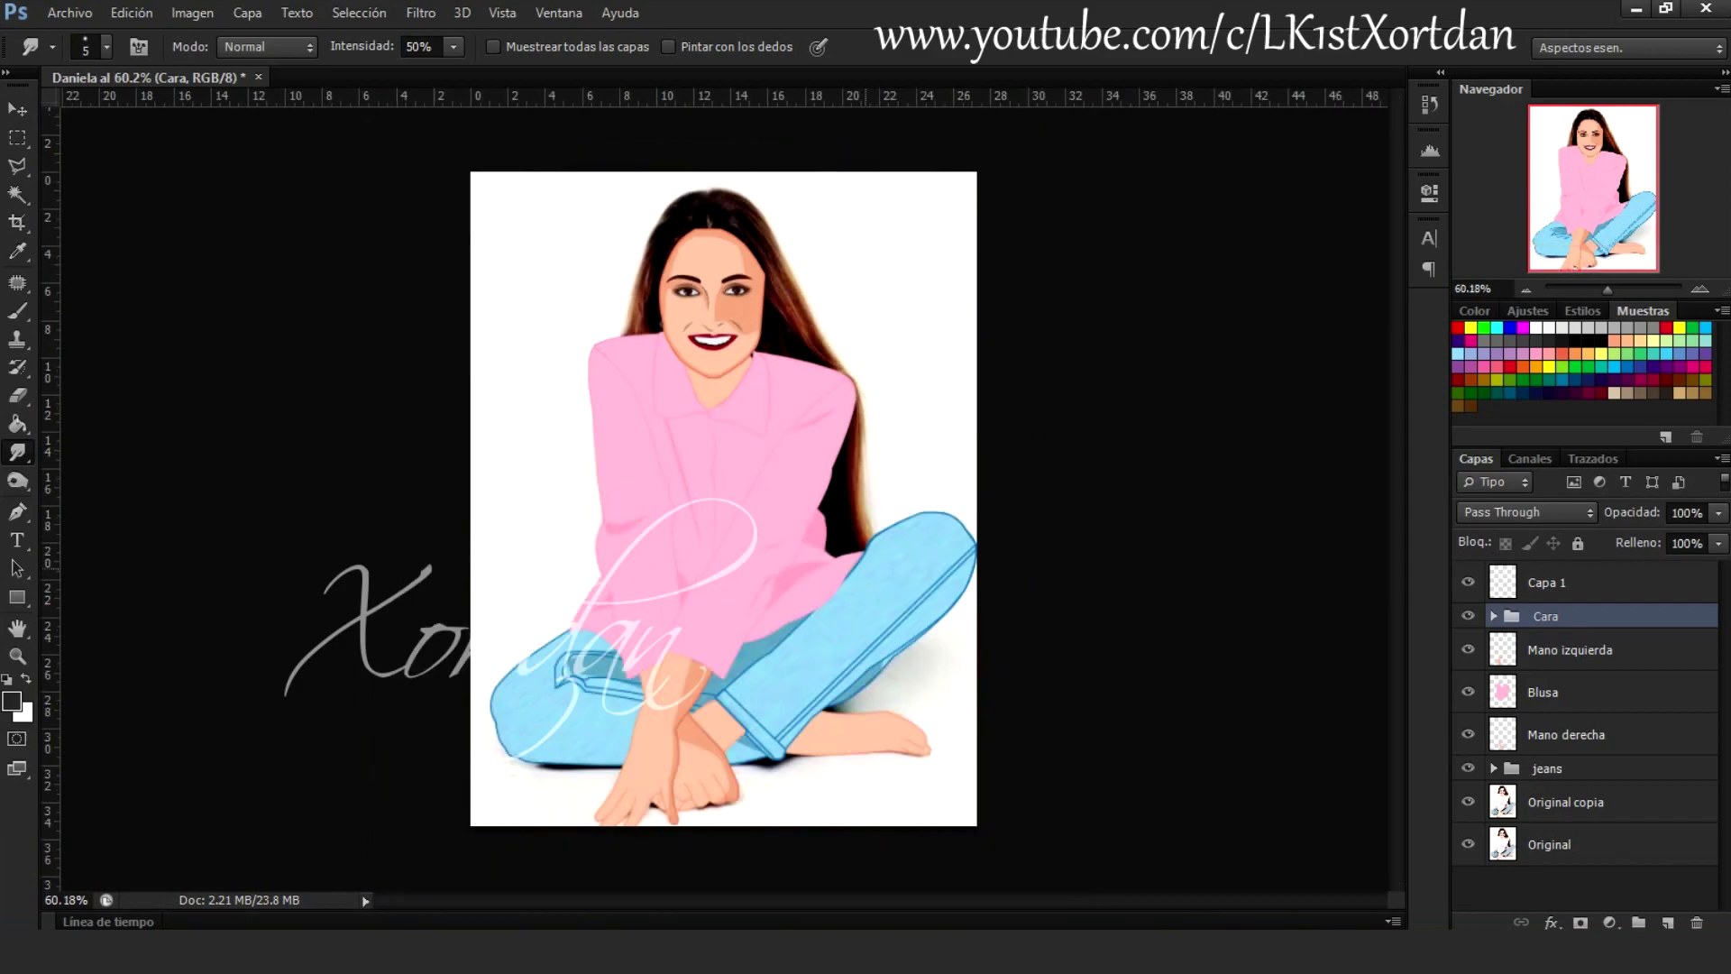
drag(1468, 581, 1468, 767)
Hide the Jeans layer, add a new layer, and make the cuello layer active
click(1494, 768)
click(1562, 761)
click(1467, 601)
click(1468, 803)
key(ctrl+shift+alt+n)
click(1561, 803)
scroll(694, 406, up, 3)
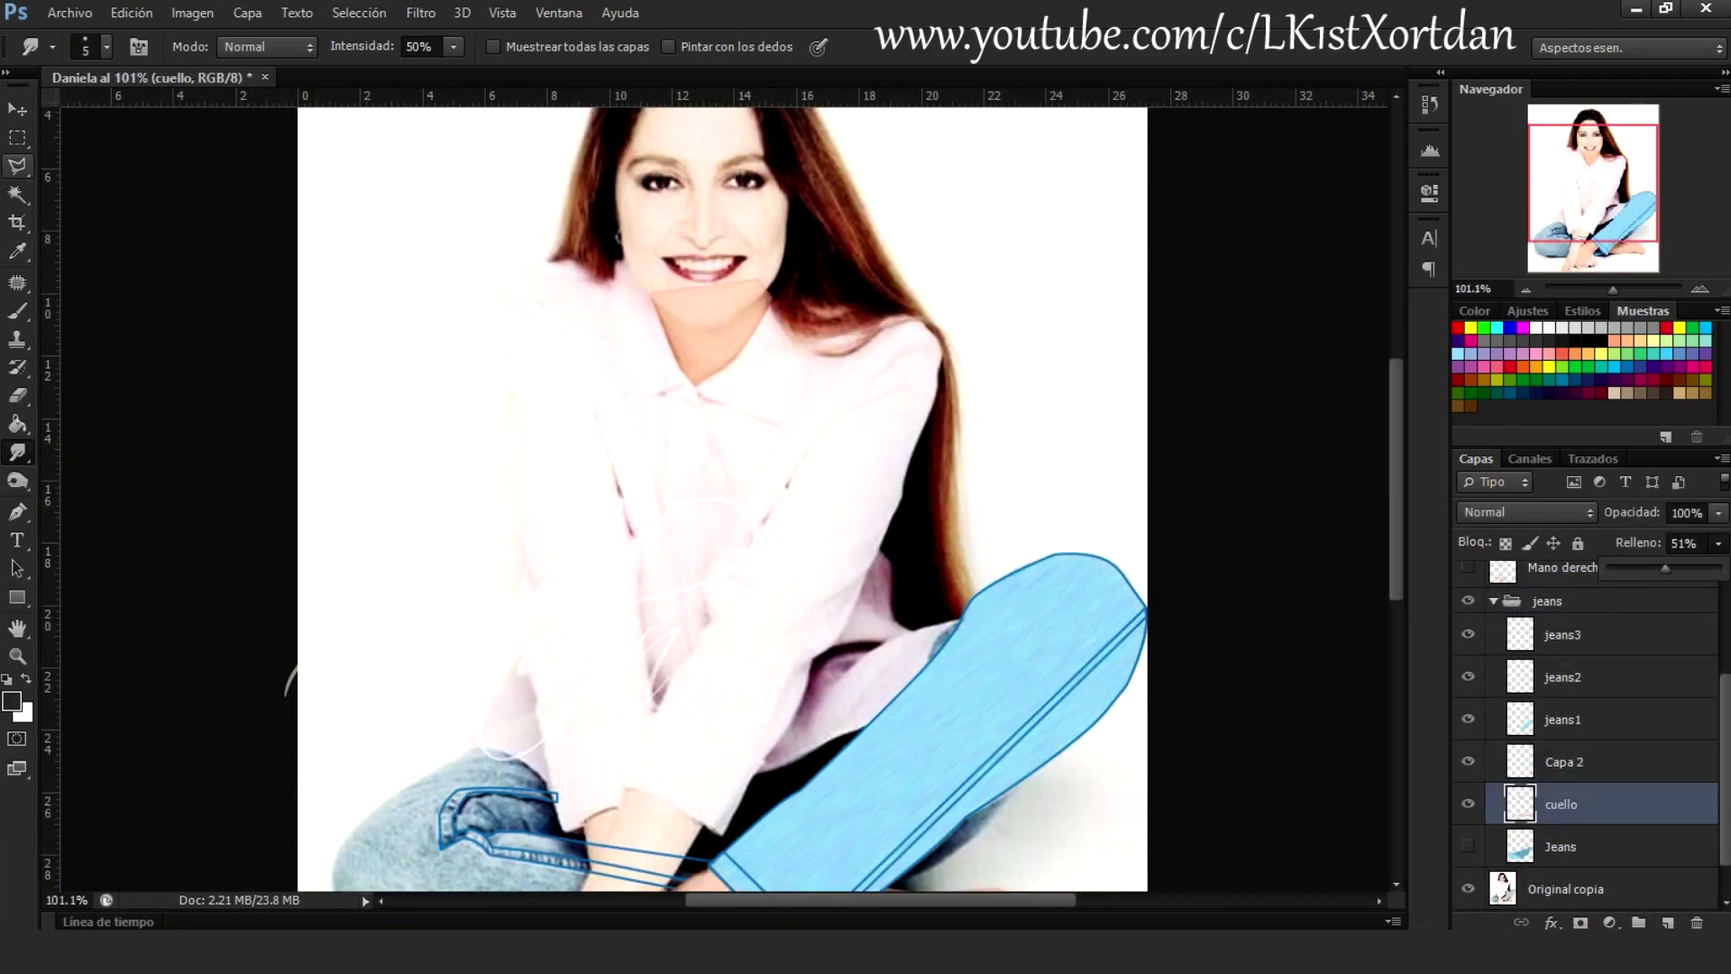
Lasso the neck and bare foot and bucket-fill them with flat skin tone
key(l)
click(639, 288)
click(661, 356)
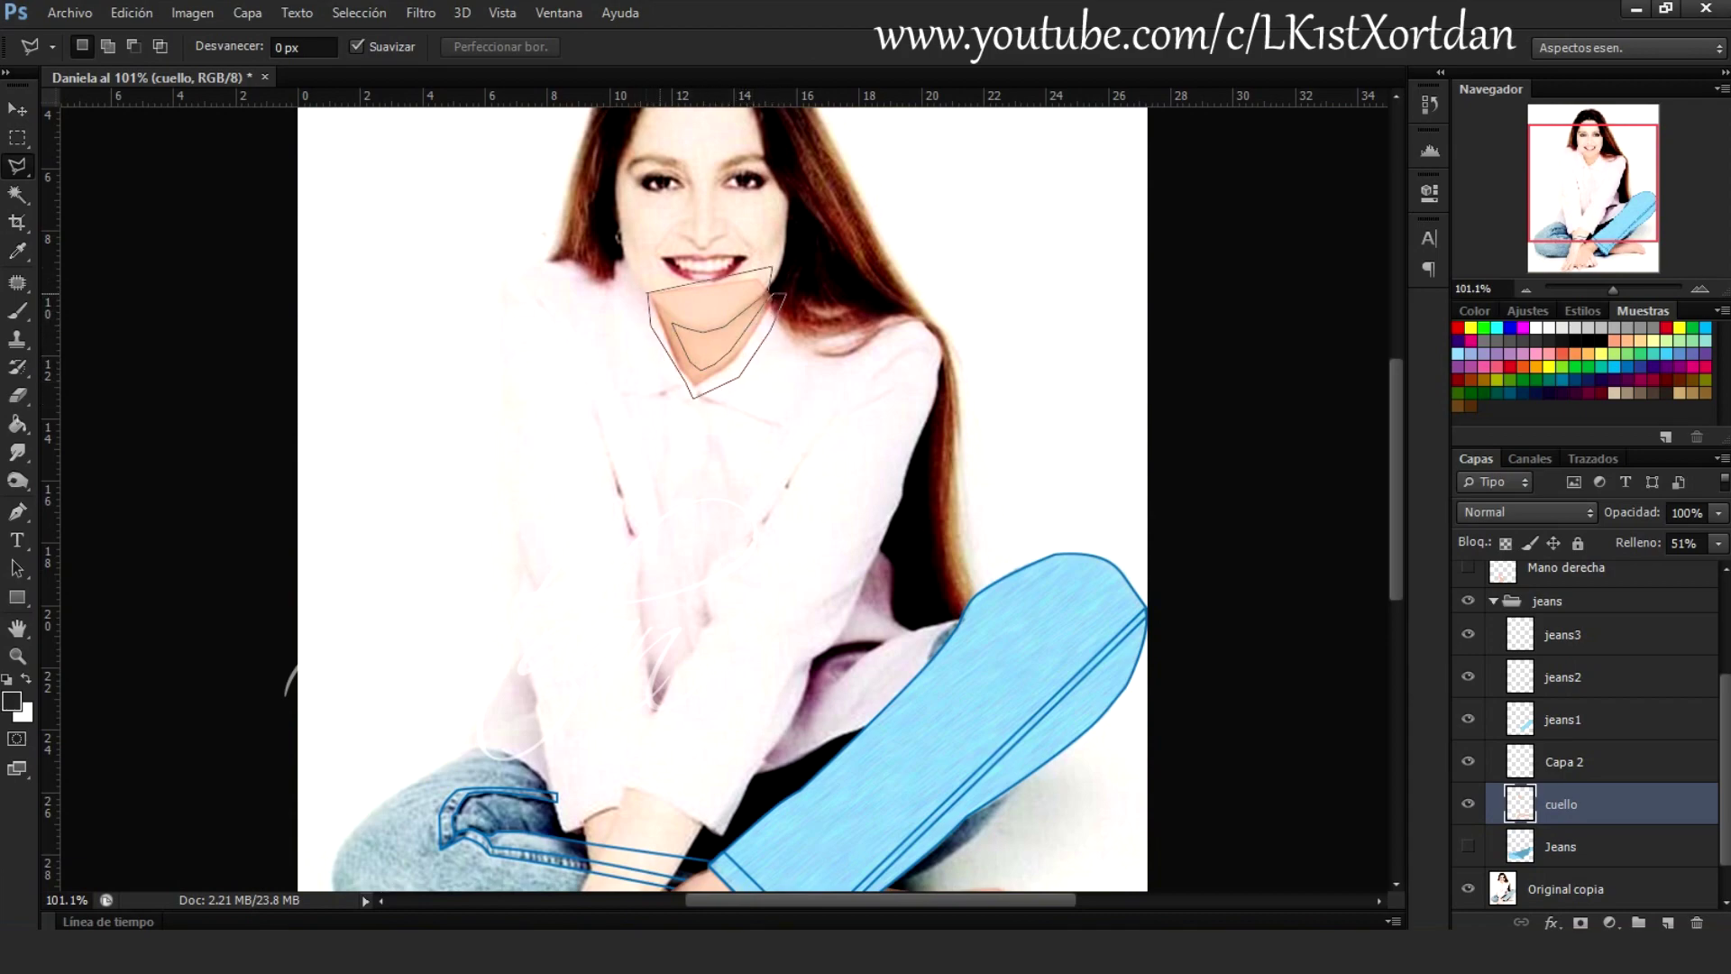
double_click(782, 294)
drag(783, 294, 733, 109)
click(780, 744)
click(775, 679)
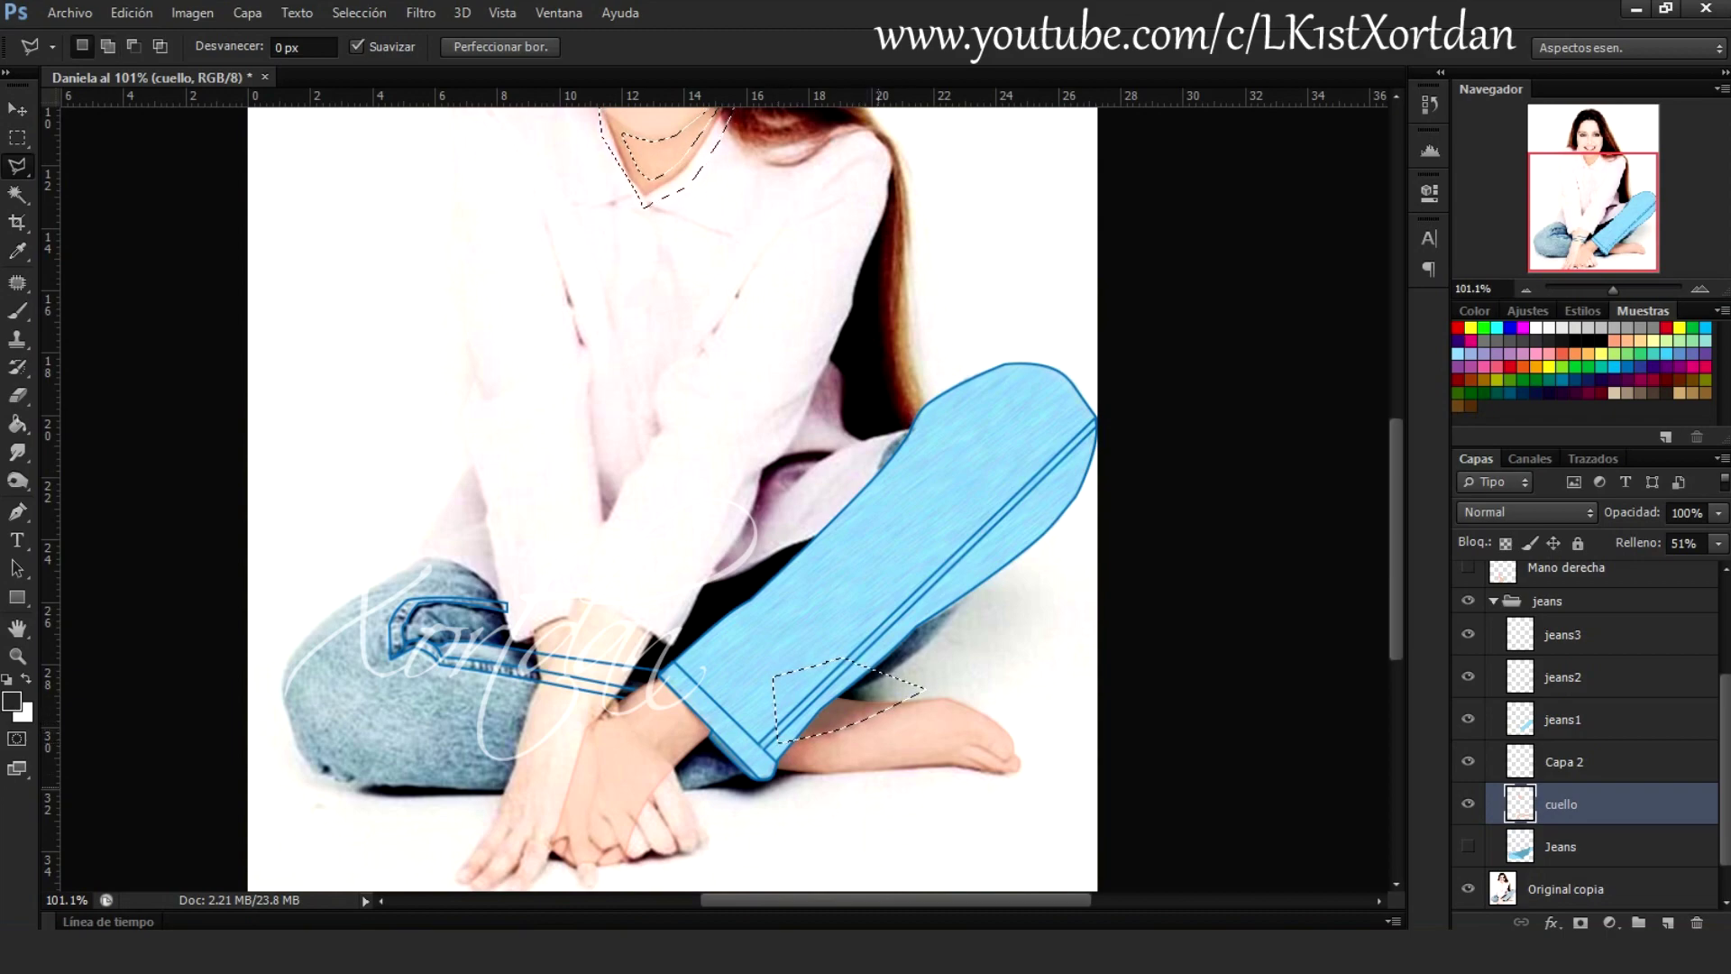
key(ctrl+0)
key(g)
click(717, 347)
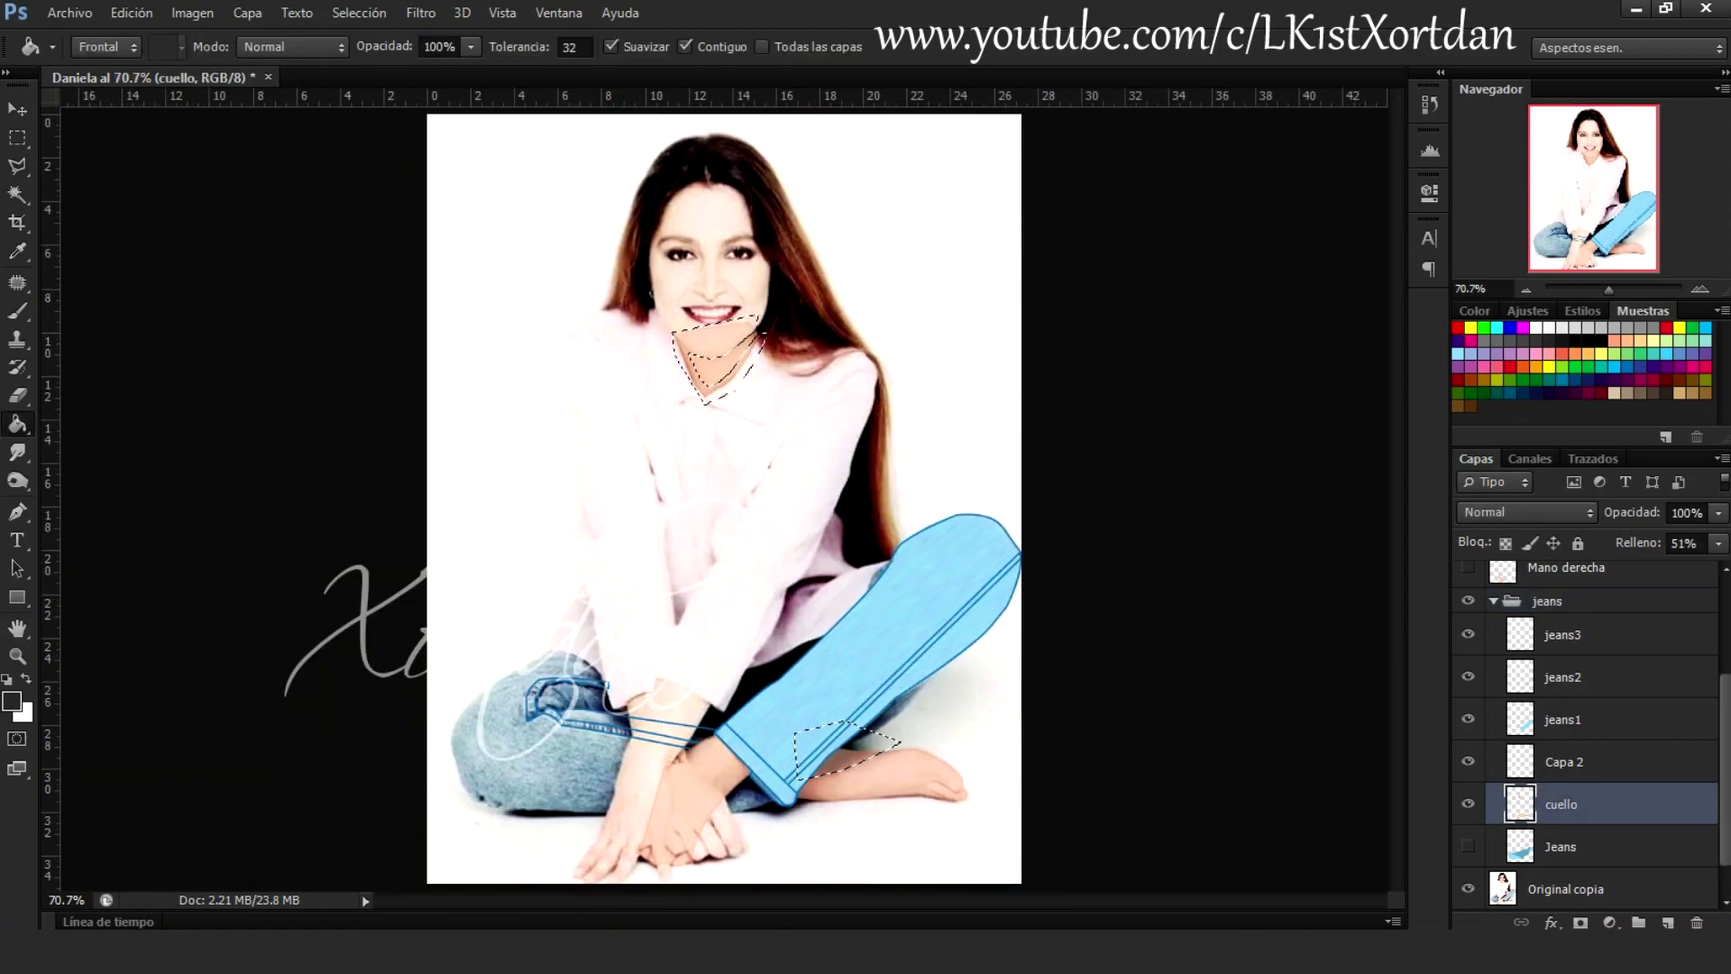
Set Capa 2 to Luz suave with skin-tone fill at 70% Fill, then deselect
key(alt+bracketright)
key(shift+alt+f)
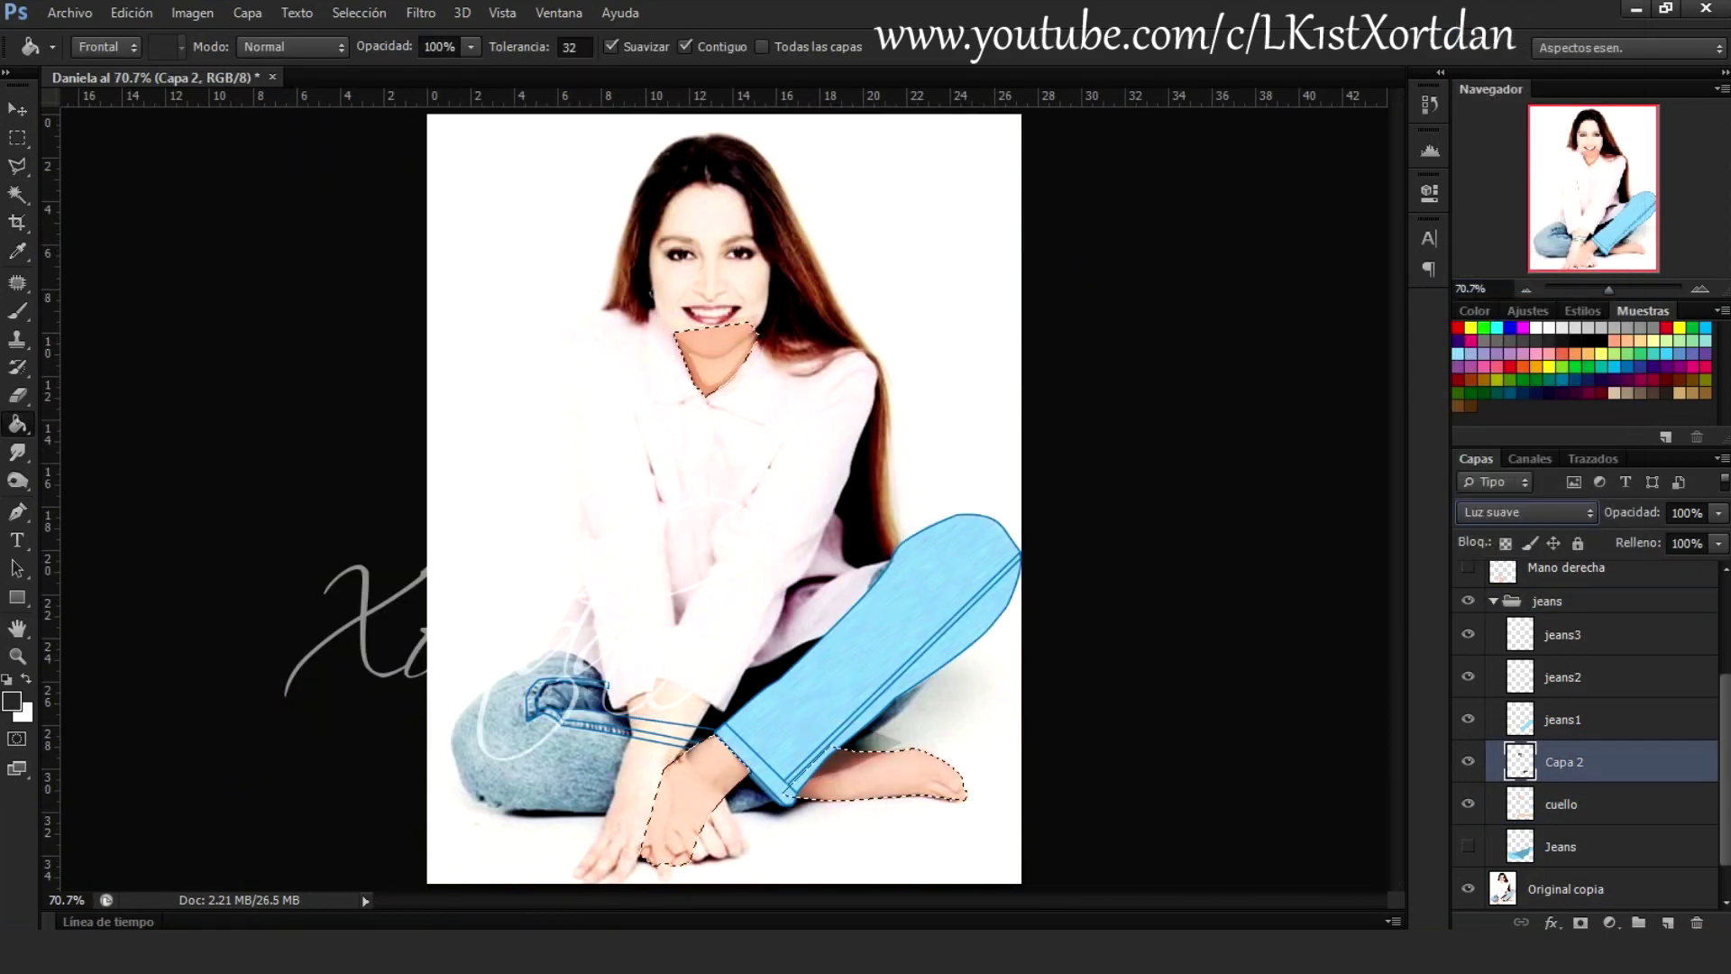
key(ctrl+shift+i)
key(e)
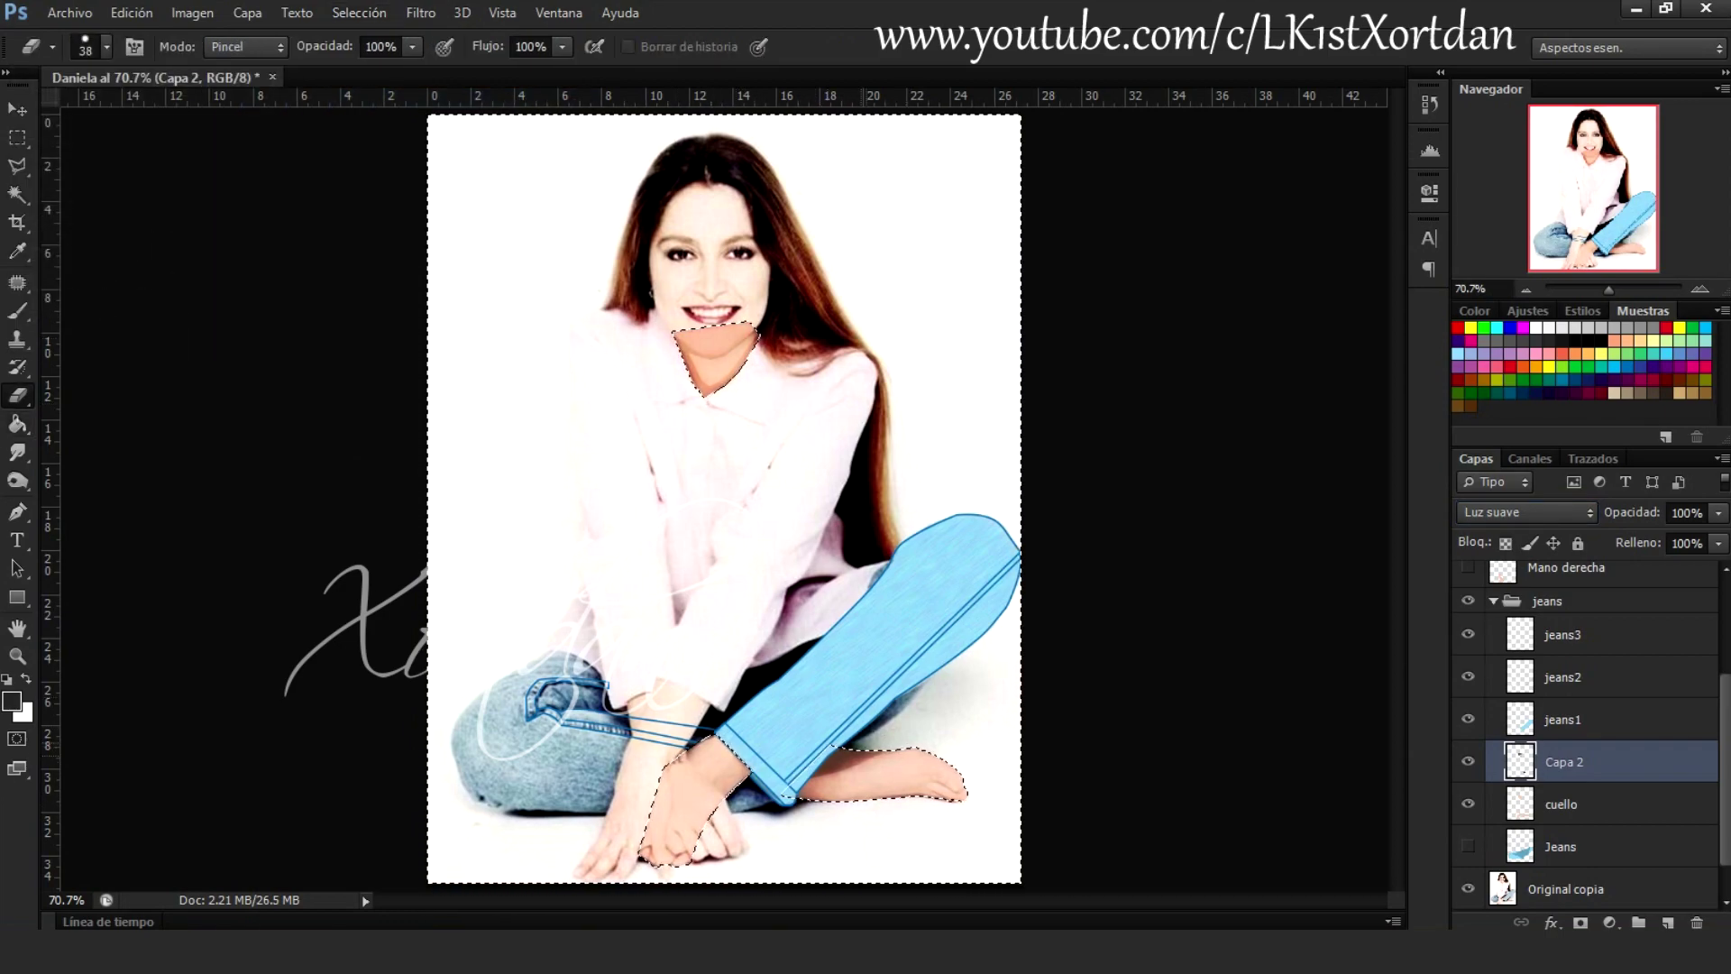
key(alt+BackSpace)
drag(1720, 568, 1686, 568)
key(ctrl+d)
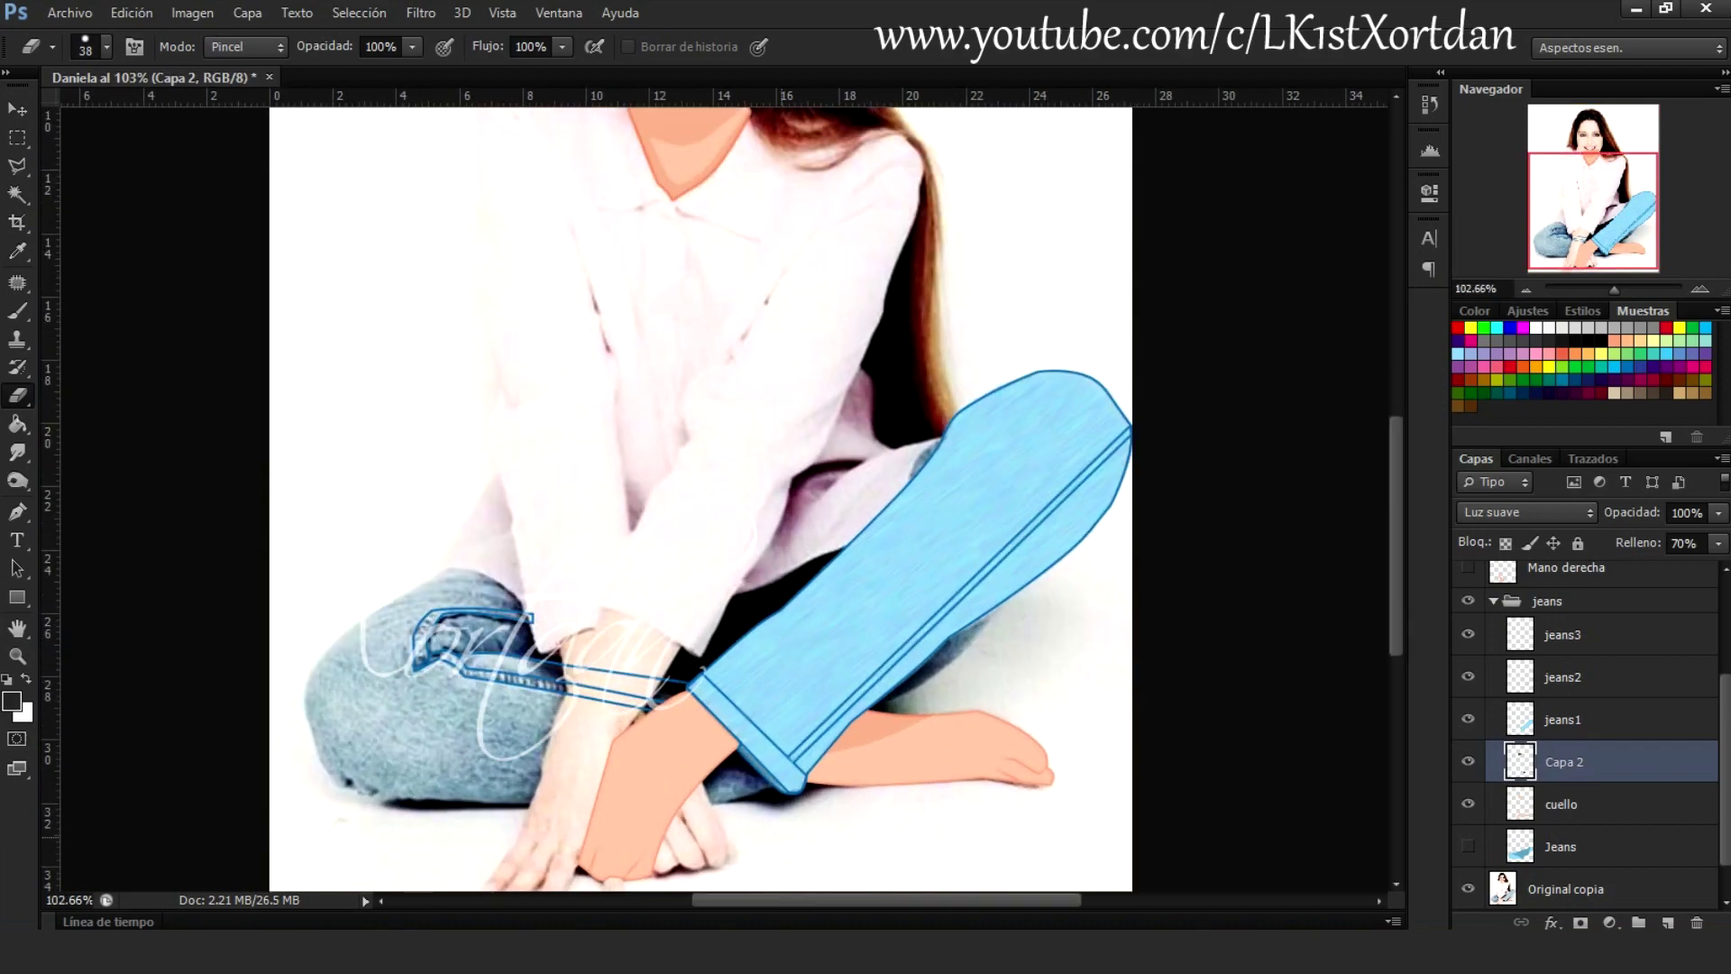
Merge Capa 2 down into cuello and make Jeans and the other layers visible again
right_click(1564, 762)
click(1262, 683)
click(1468, 804)
click(1494, 600)
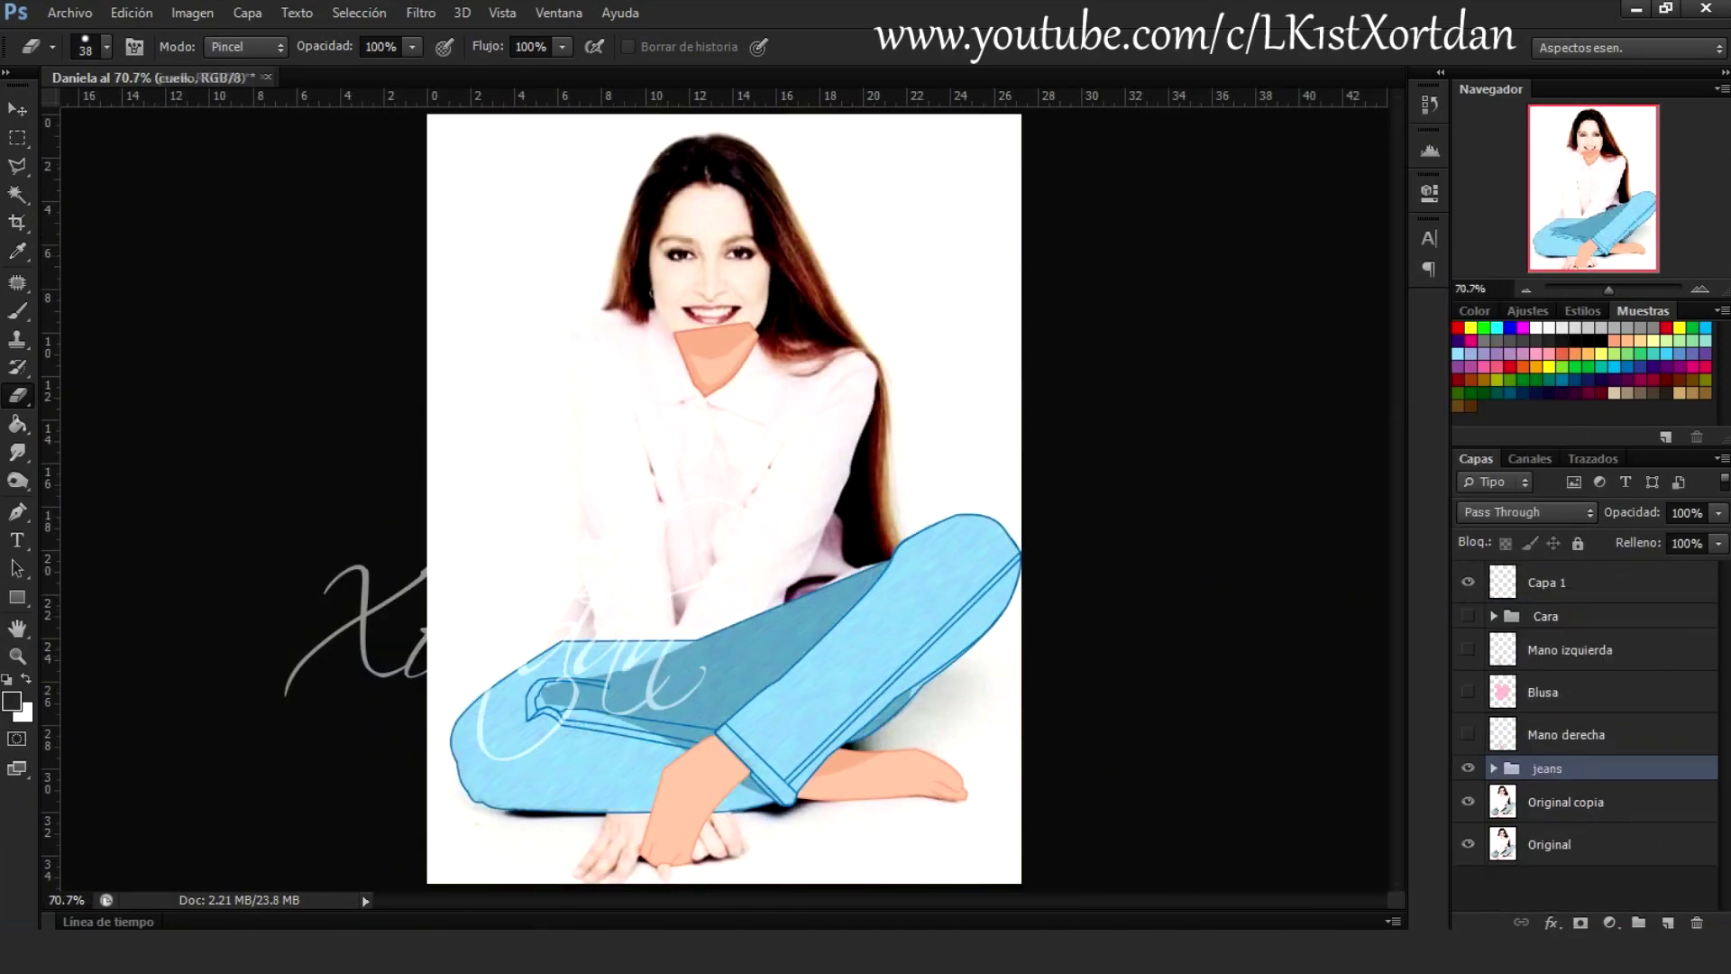
click(1468, 649)
click(1468, 691)
click(1468, 734)
click(1560, 582)
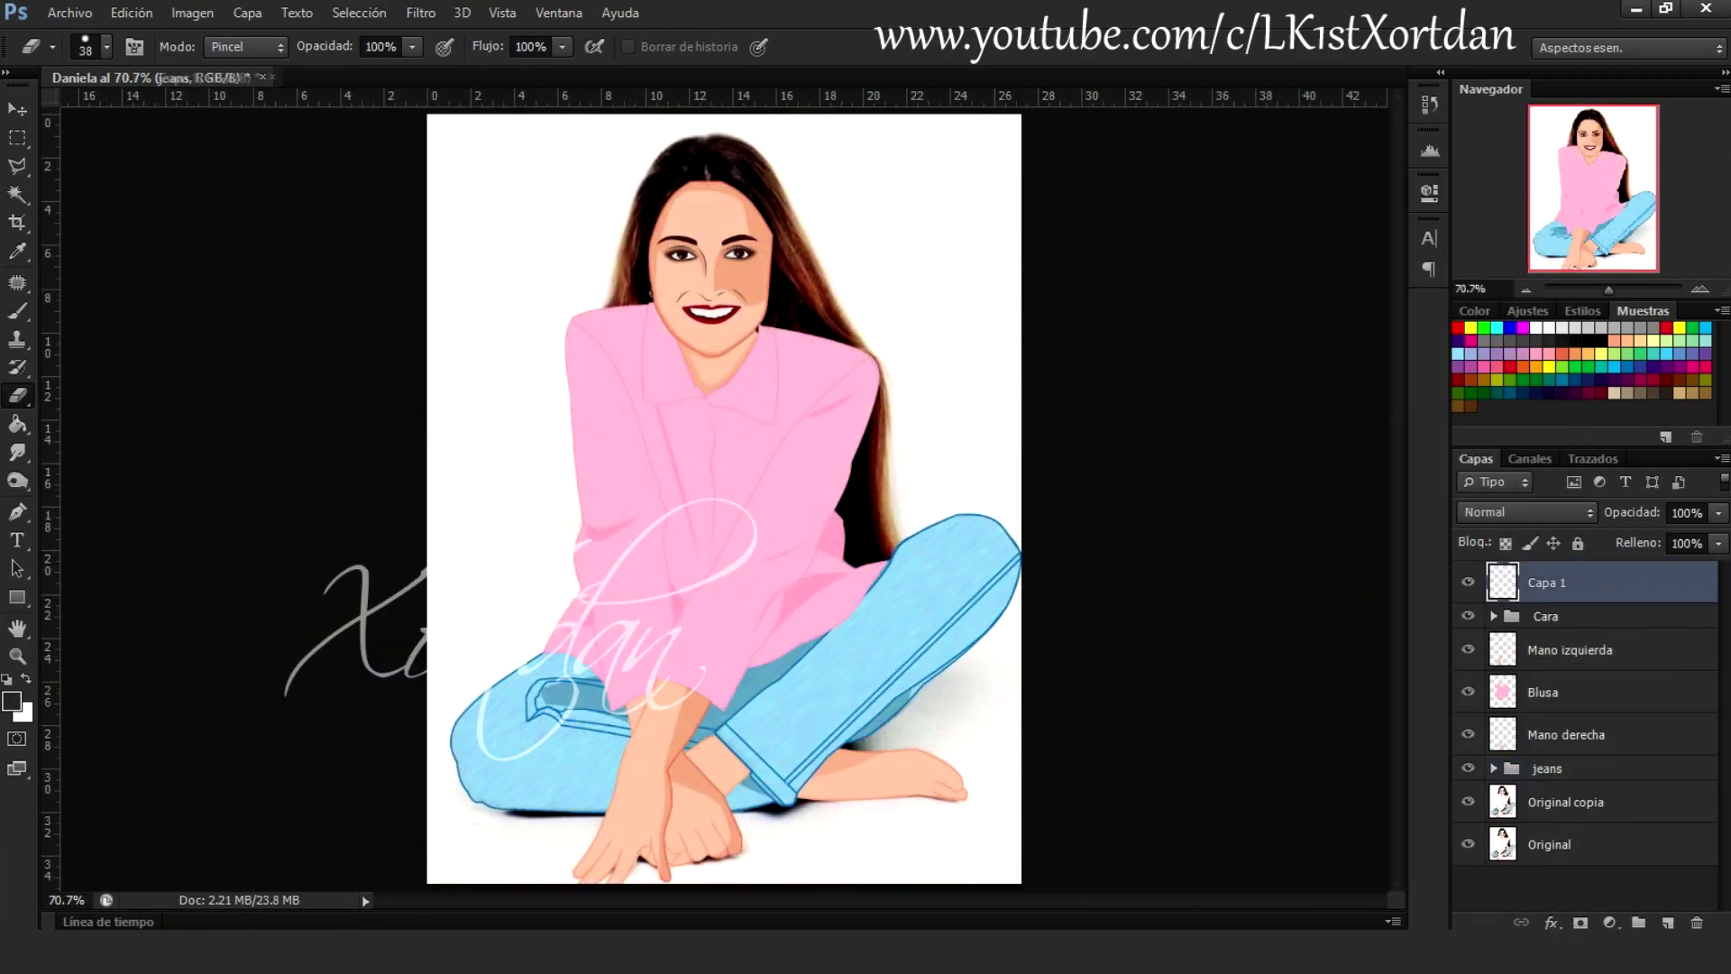
Trace the long back hair with a curved pen outline and fill it dark brown
click(1468, 616)
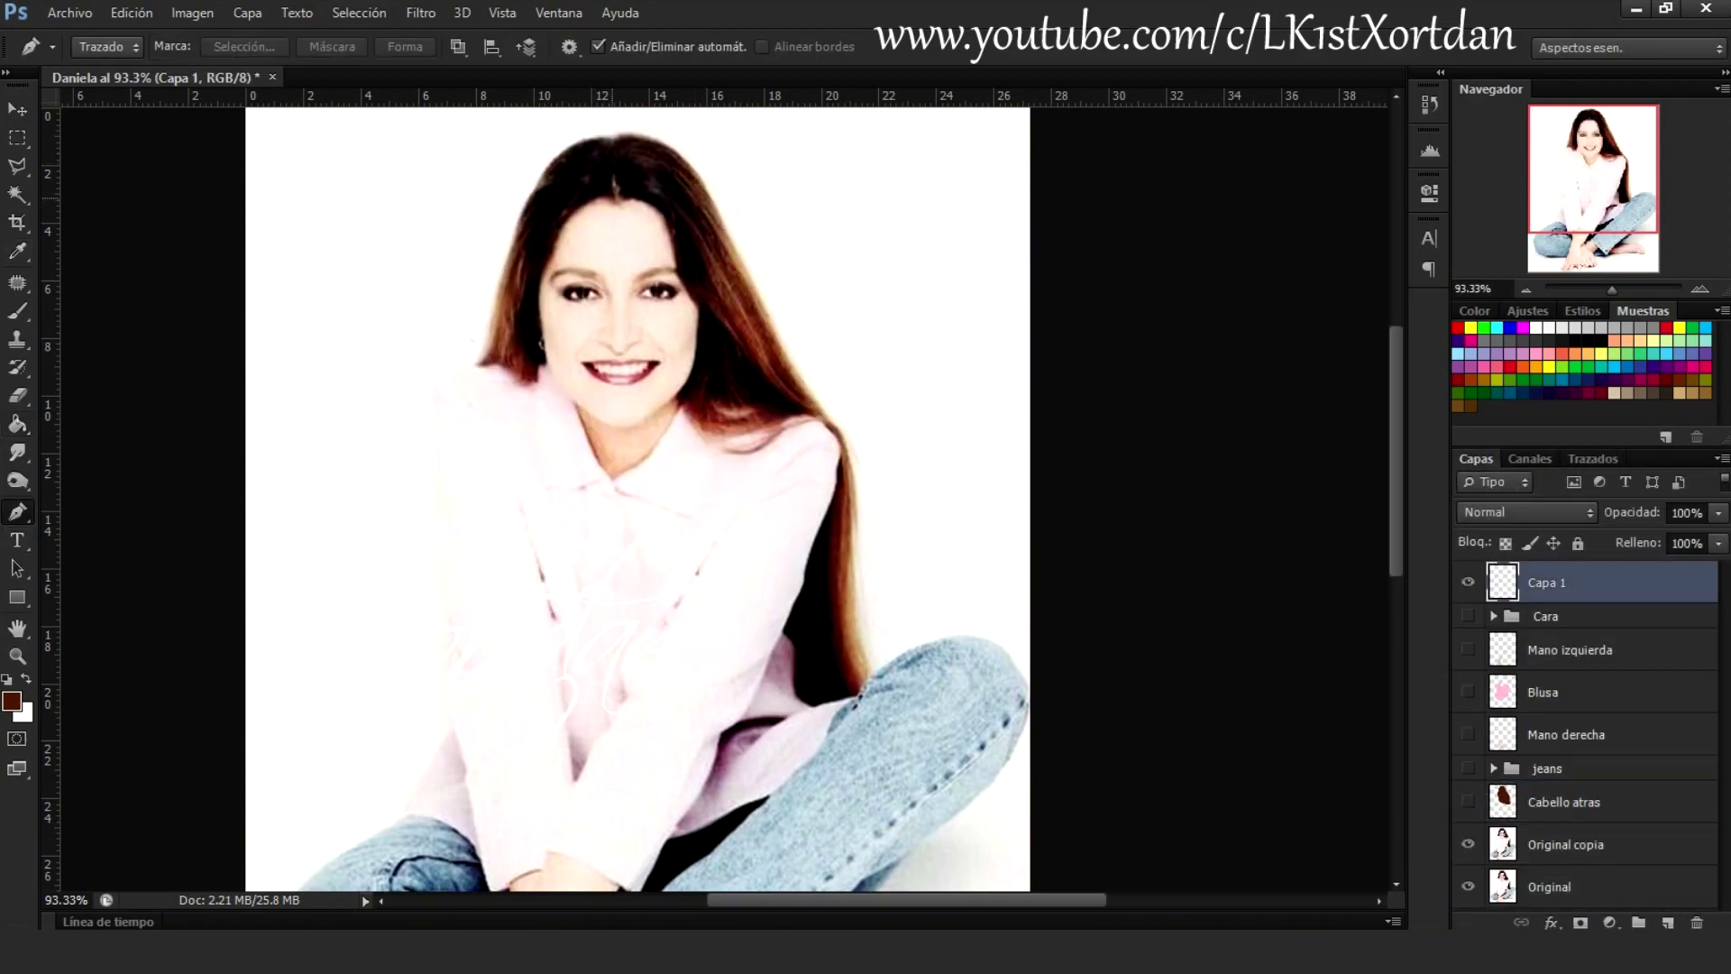
drag(814, 327, 853, 411)
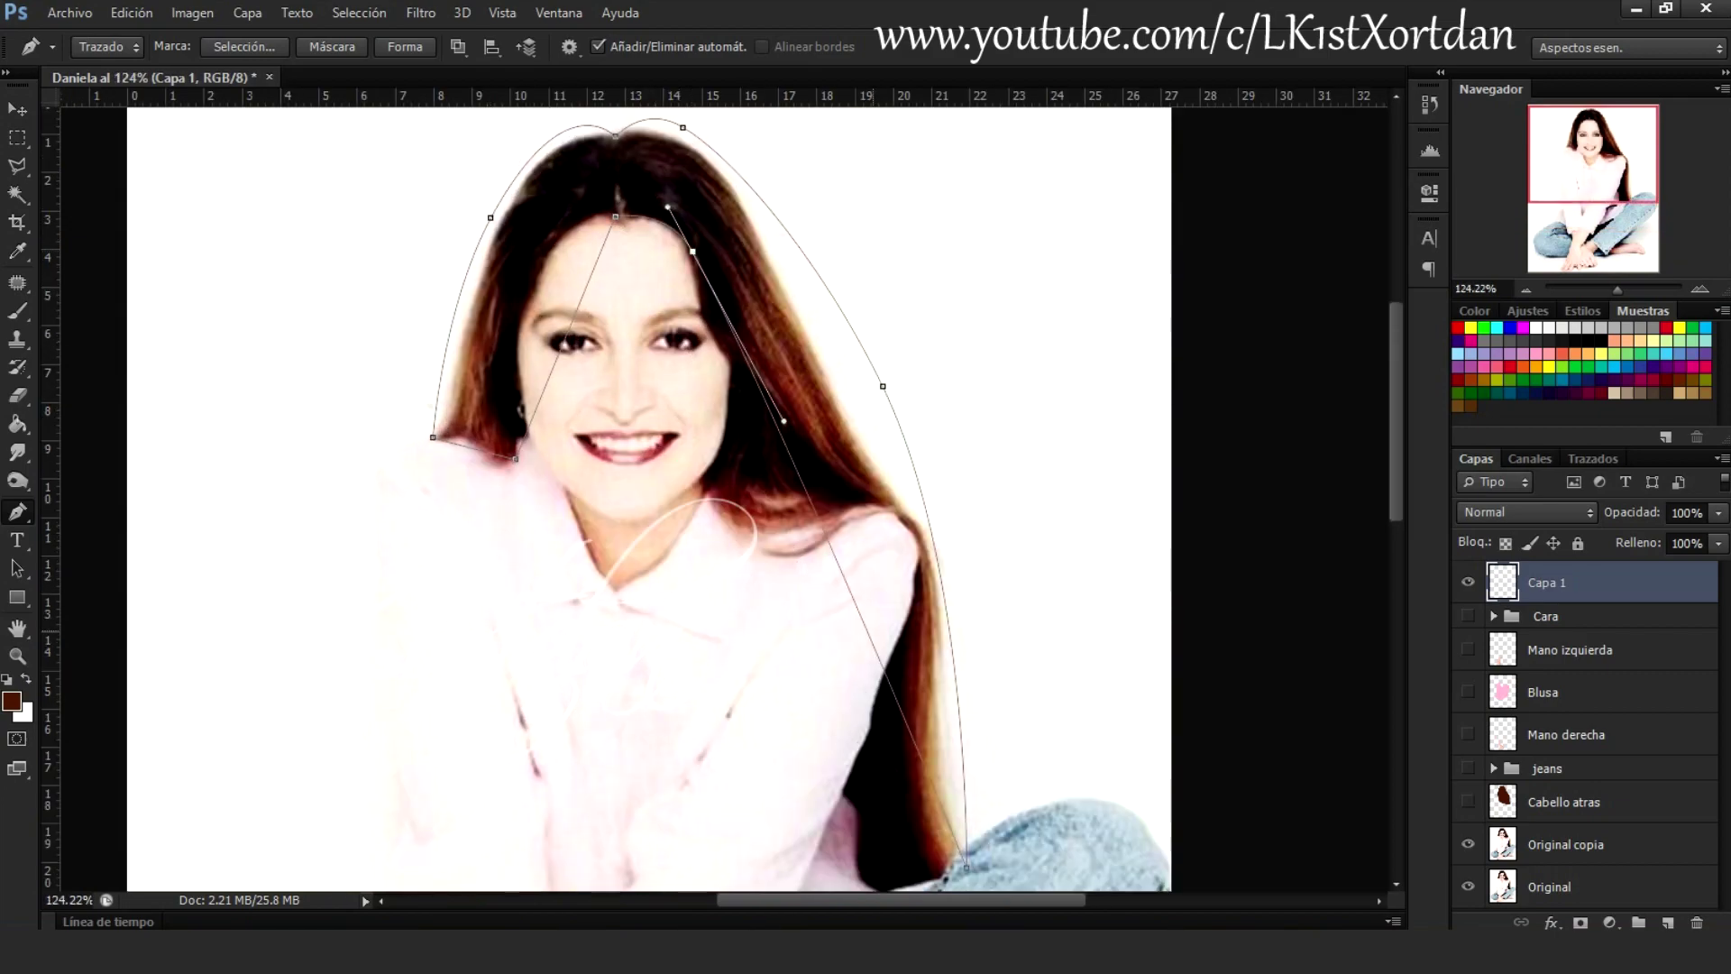
drag(913, 534, 969, 663)
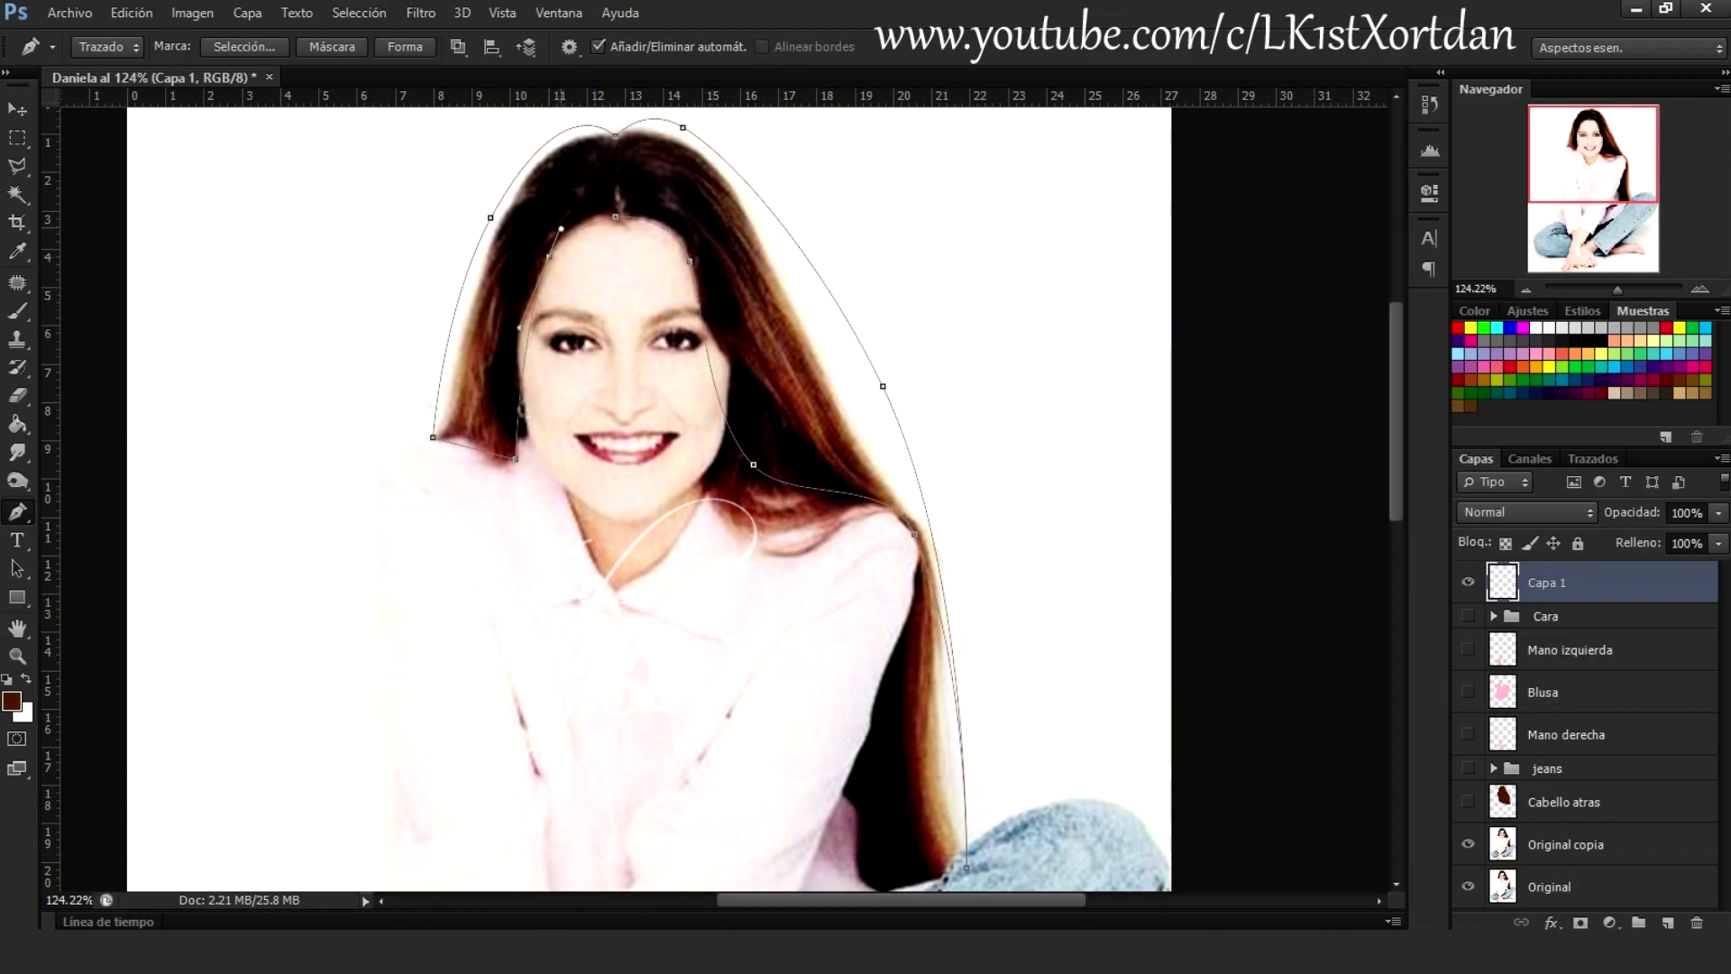
click(467, 388)
key(g)
key(ctrl+Return)
click(631, 180)
Undo the brown fill back to the outline and return to the Pen tool
key(ctrl+alt+z)
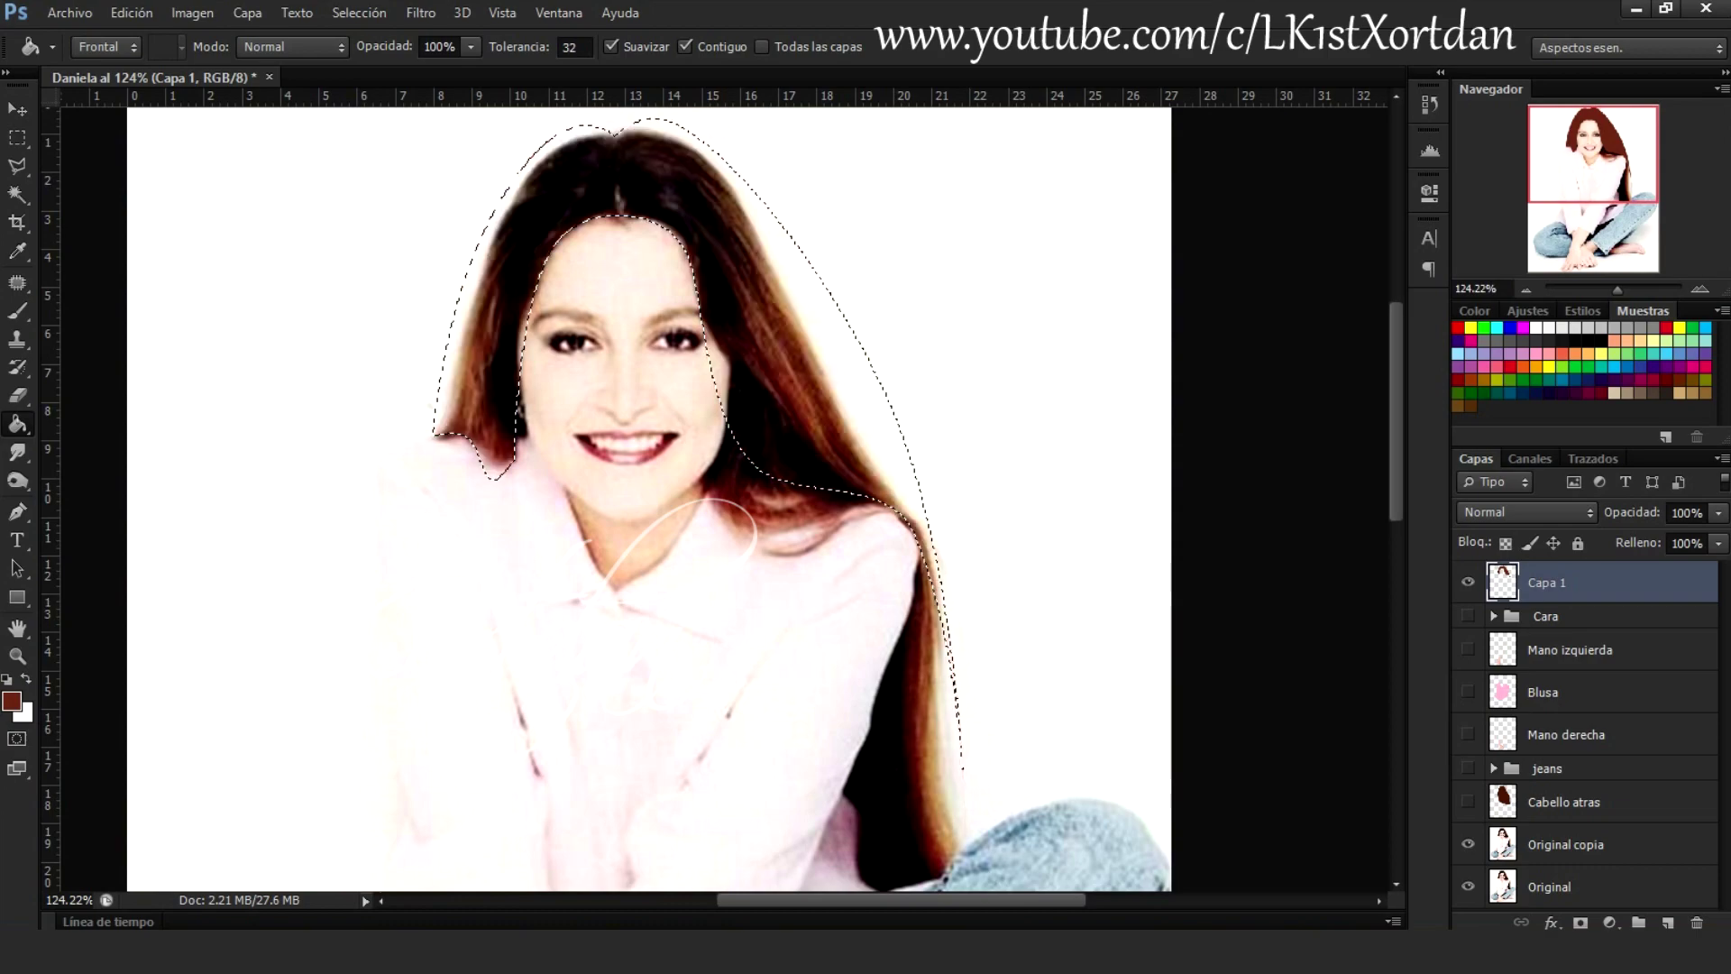
key(ctrl+alt+z)
key(p)
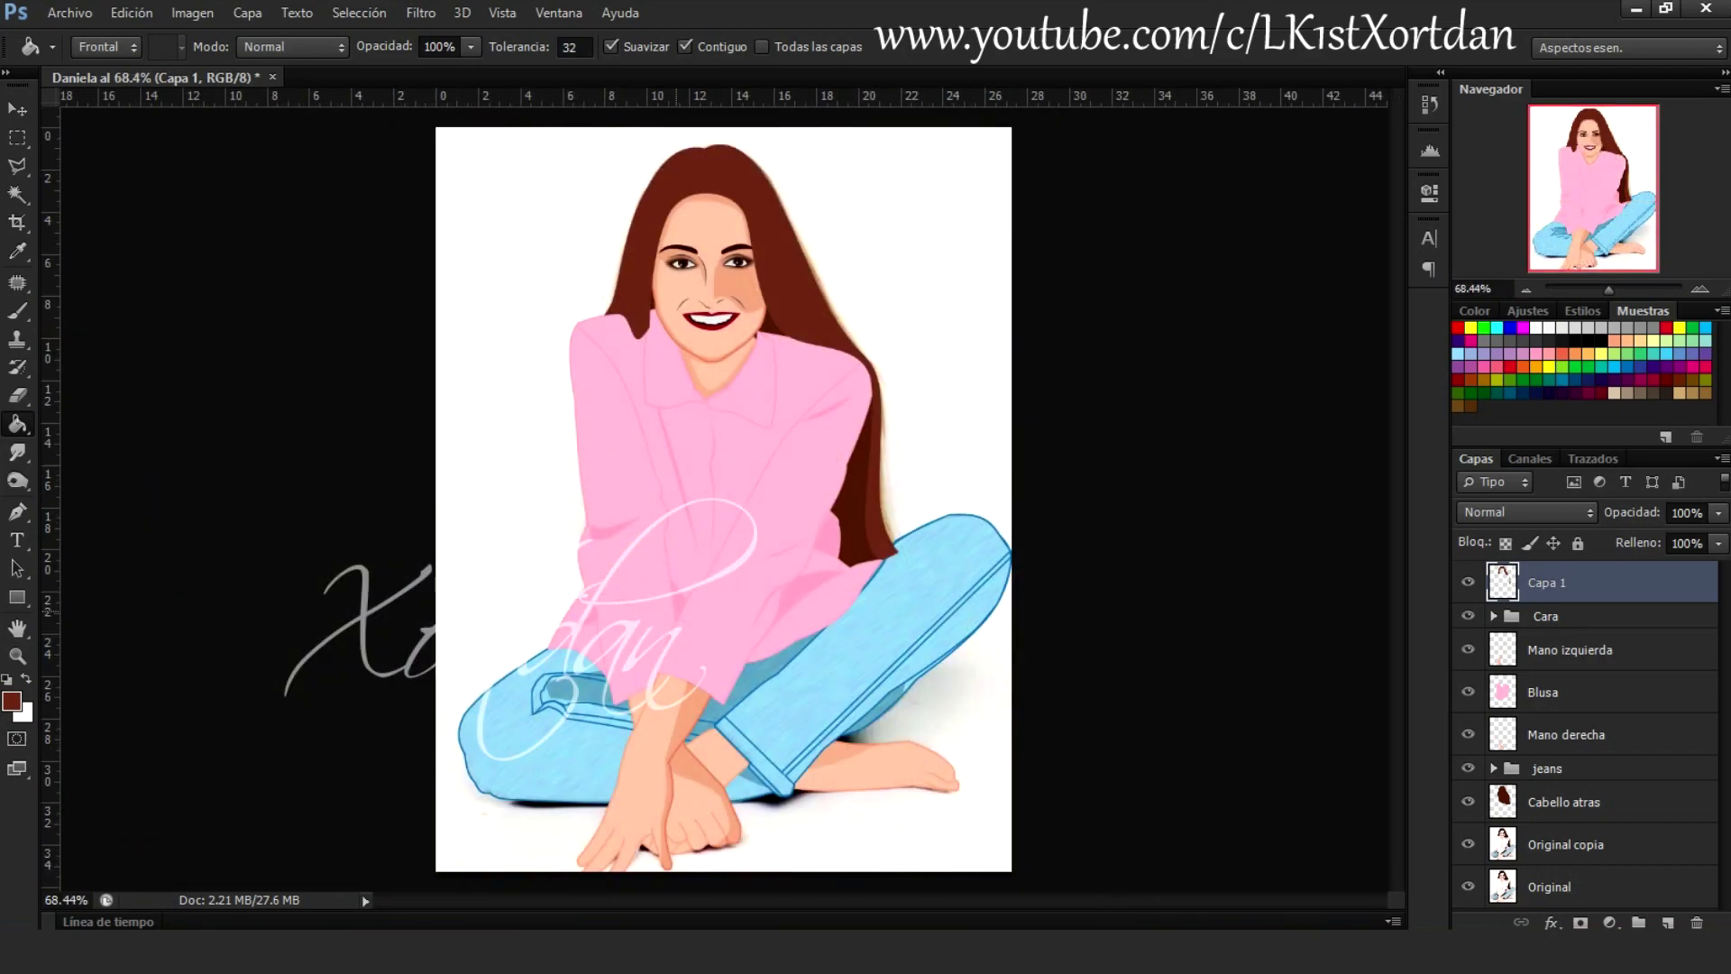
scroll(803, 180, up, 3)
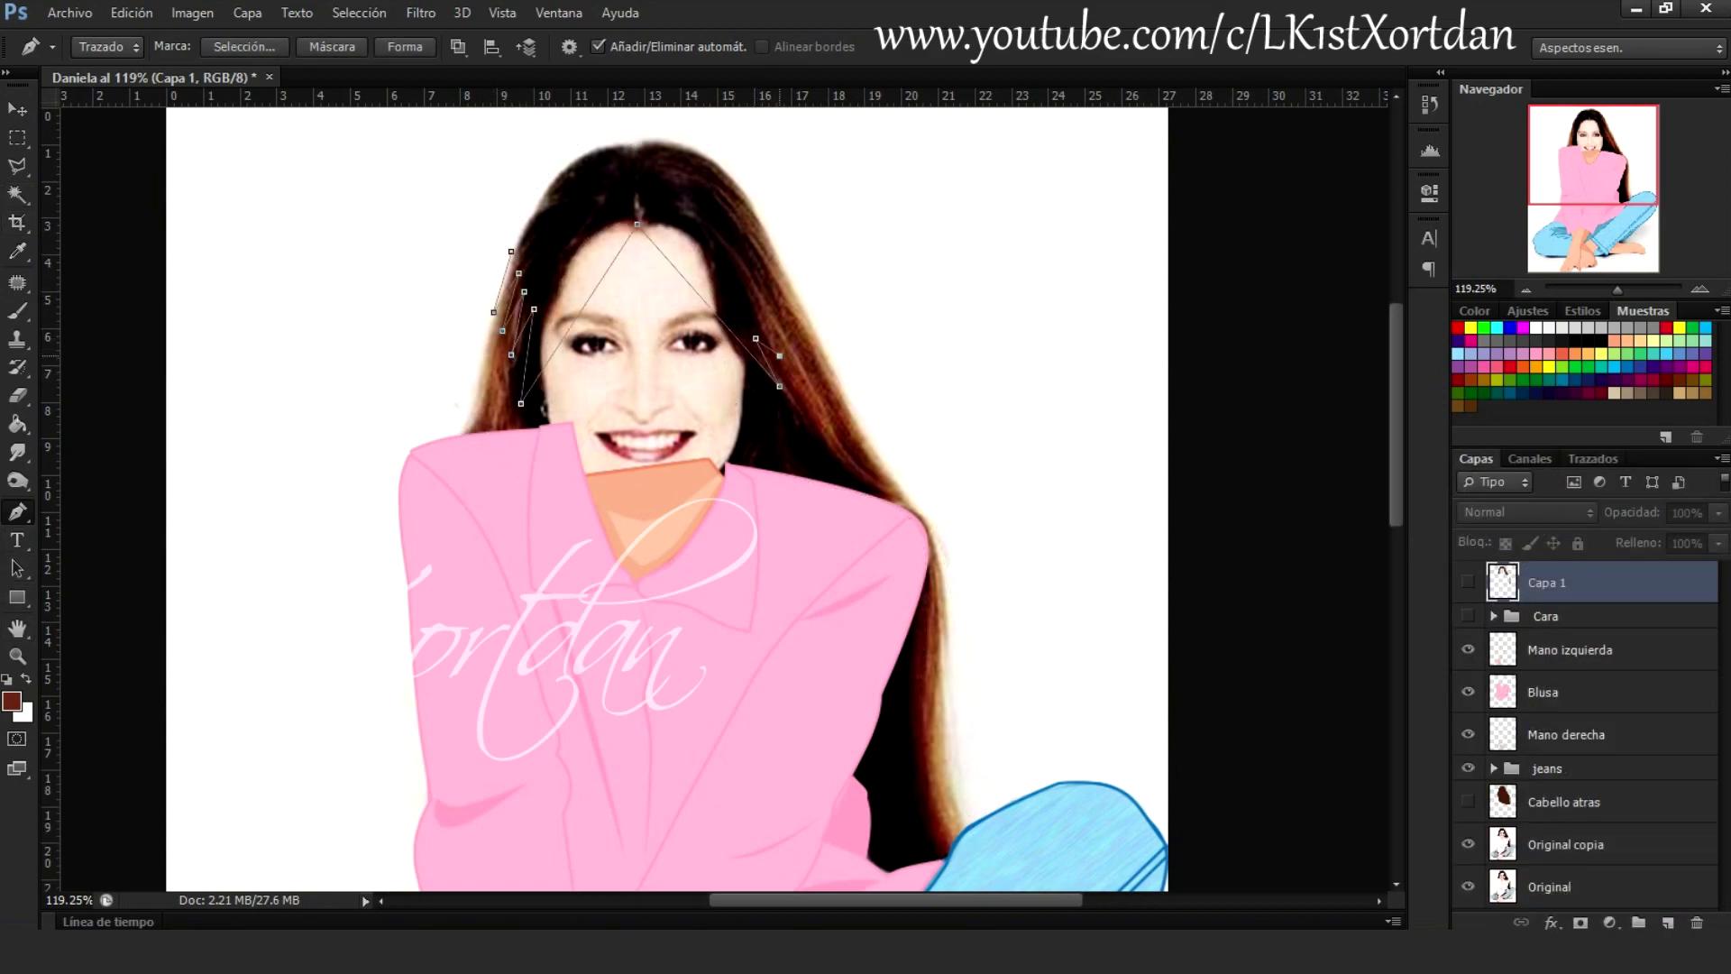
Scroll the view up toward the crown of the hair
scroll(571, 226, up, 2)
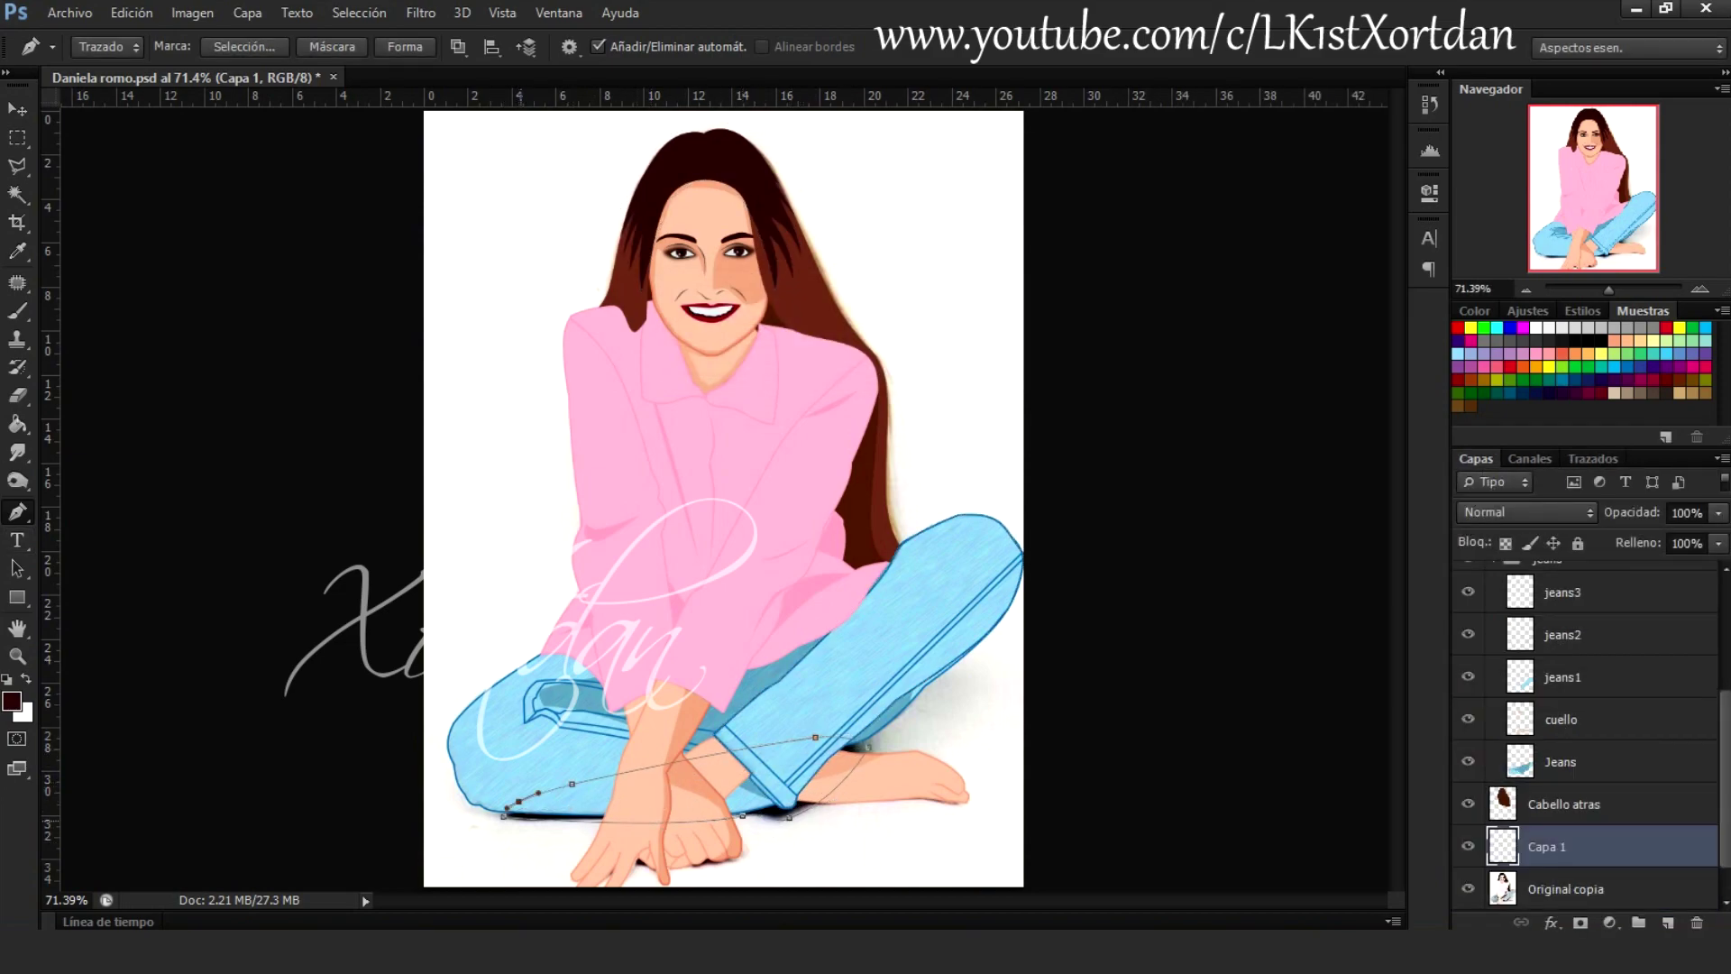
Fill the shadow outline under the legs black and blend the cream layer to lighten the background
key(ctrl+Return)
key(d)
key(g)
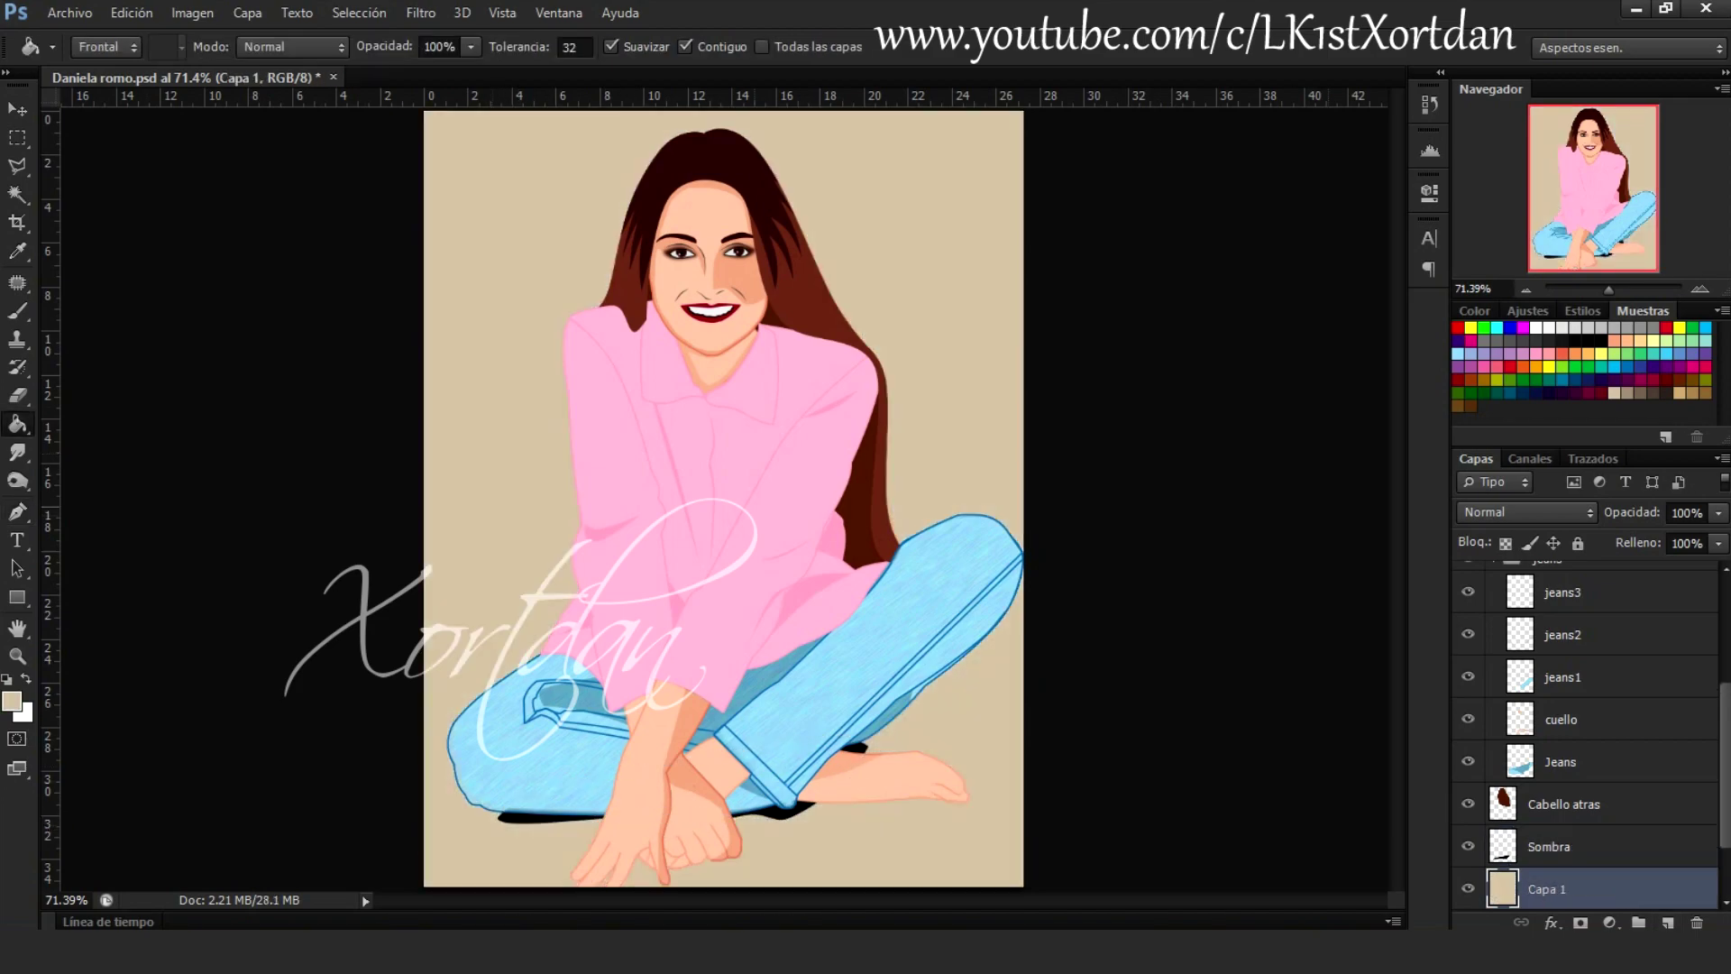
click(1524, 511)
click(1479, 9)
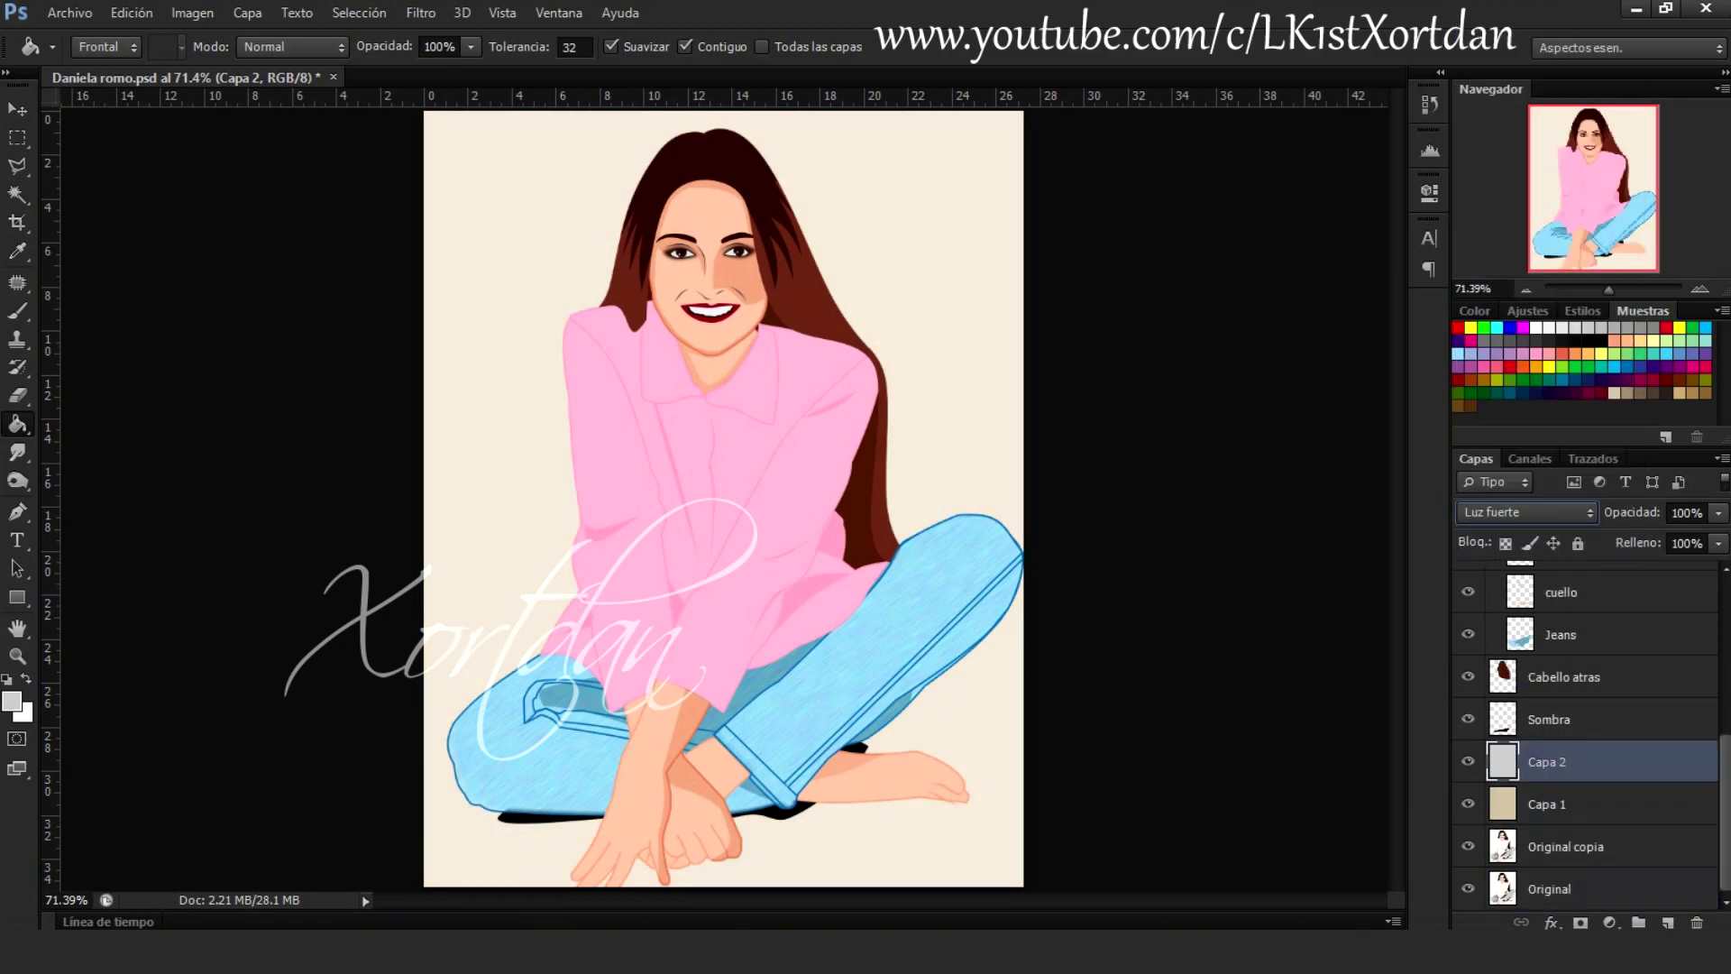
Select the background layer and save the working outline as a named path
click(1551, 835)
click(1594, 458)
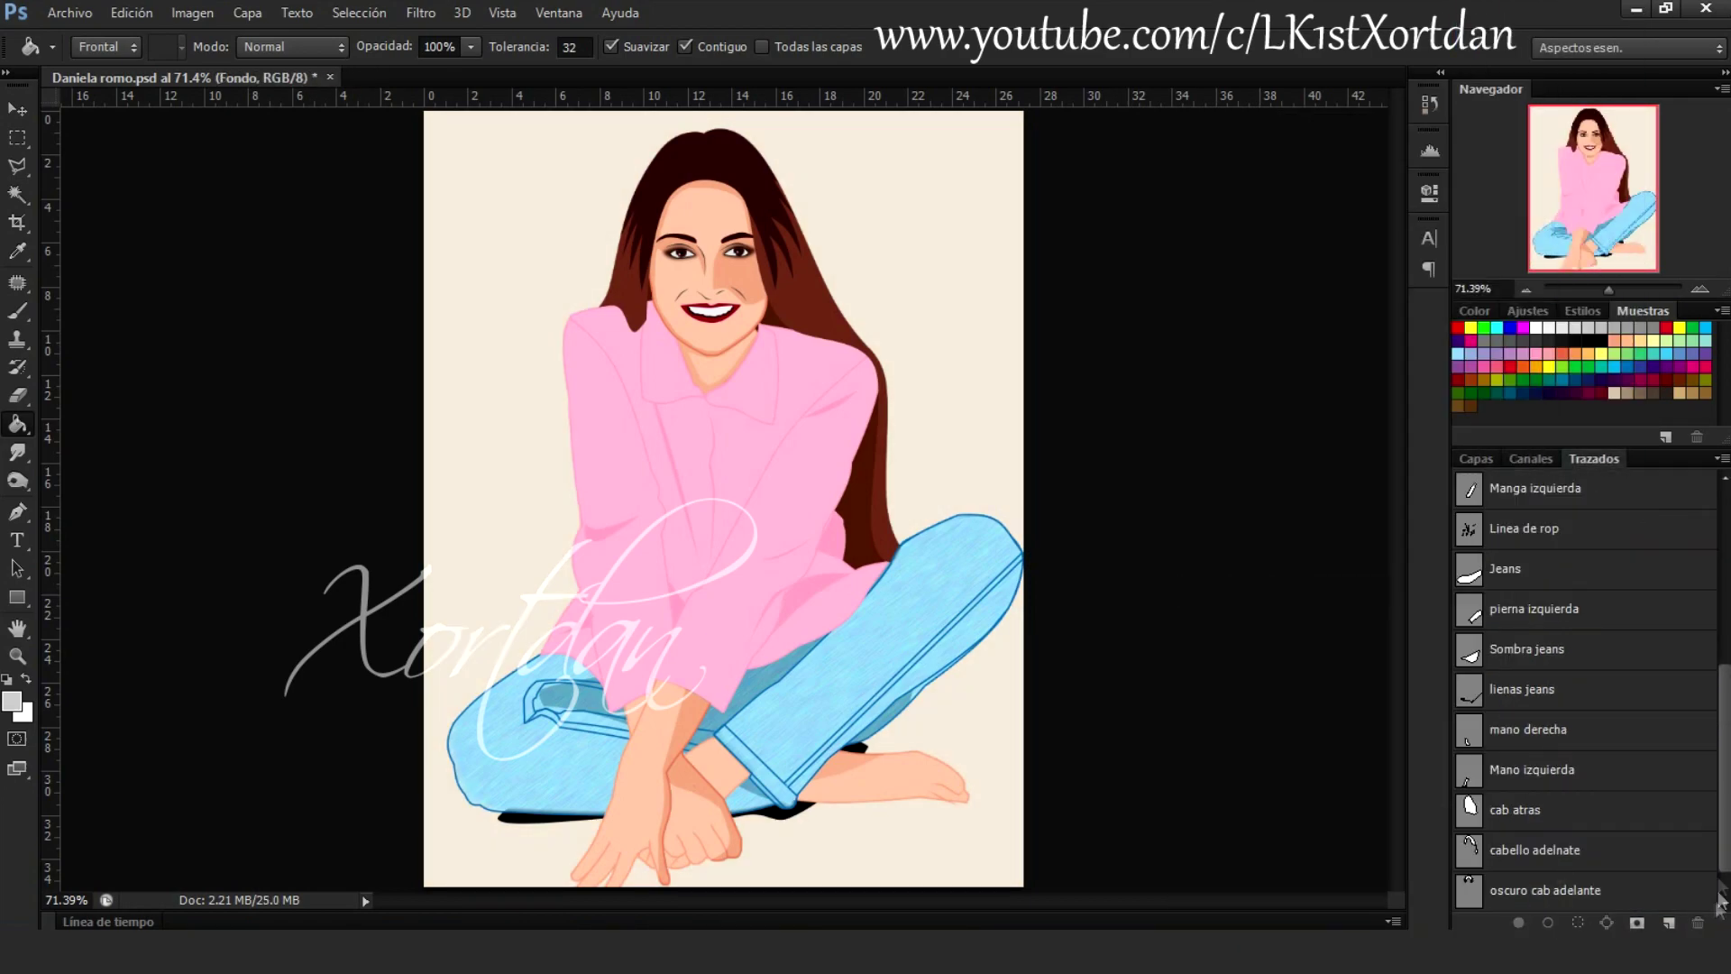
scroll(1587, 685, down, 1)
double_click(1541, 890)
key(Return)
Return to the Layers panel, move up to the blouse layer, and open the Place dialog
key(F7)
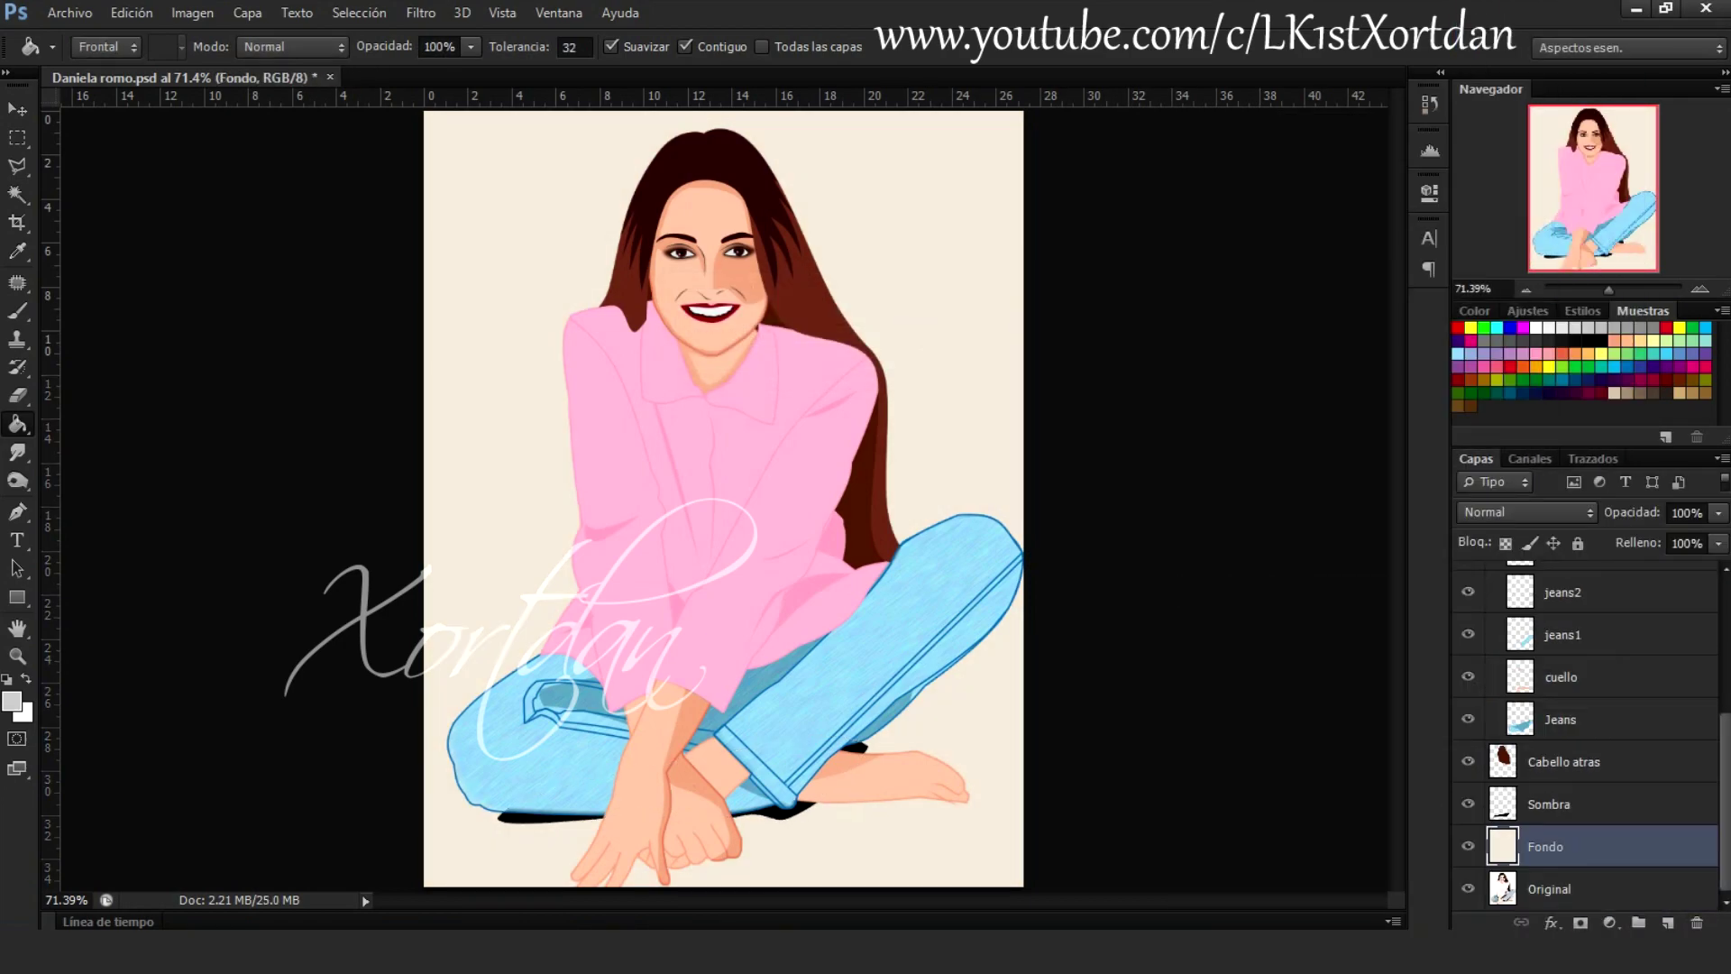
key(alt+bracketright)
key(alt+bracketright)
key(alt+bracketright)
key(alt+bracketright)
key(alt+bracketright)
key(alt+bracketright)
key(alt+bracketright)
key(alt+bracketright)
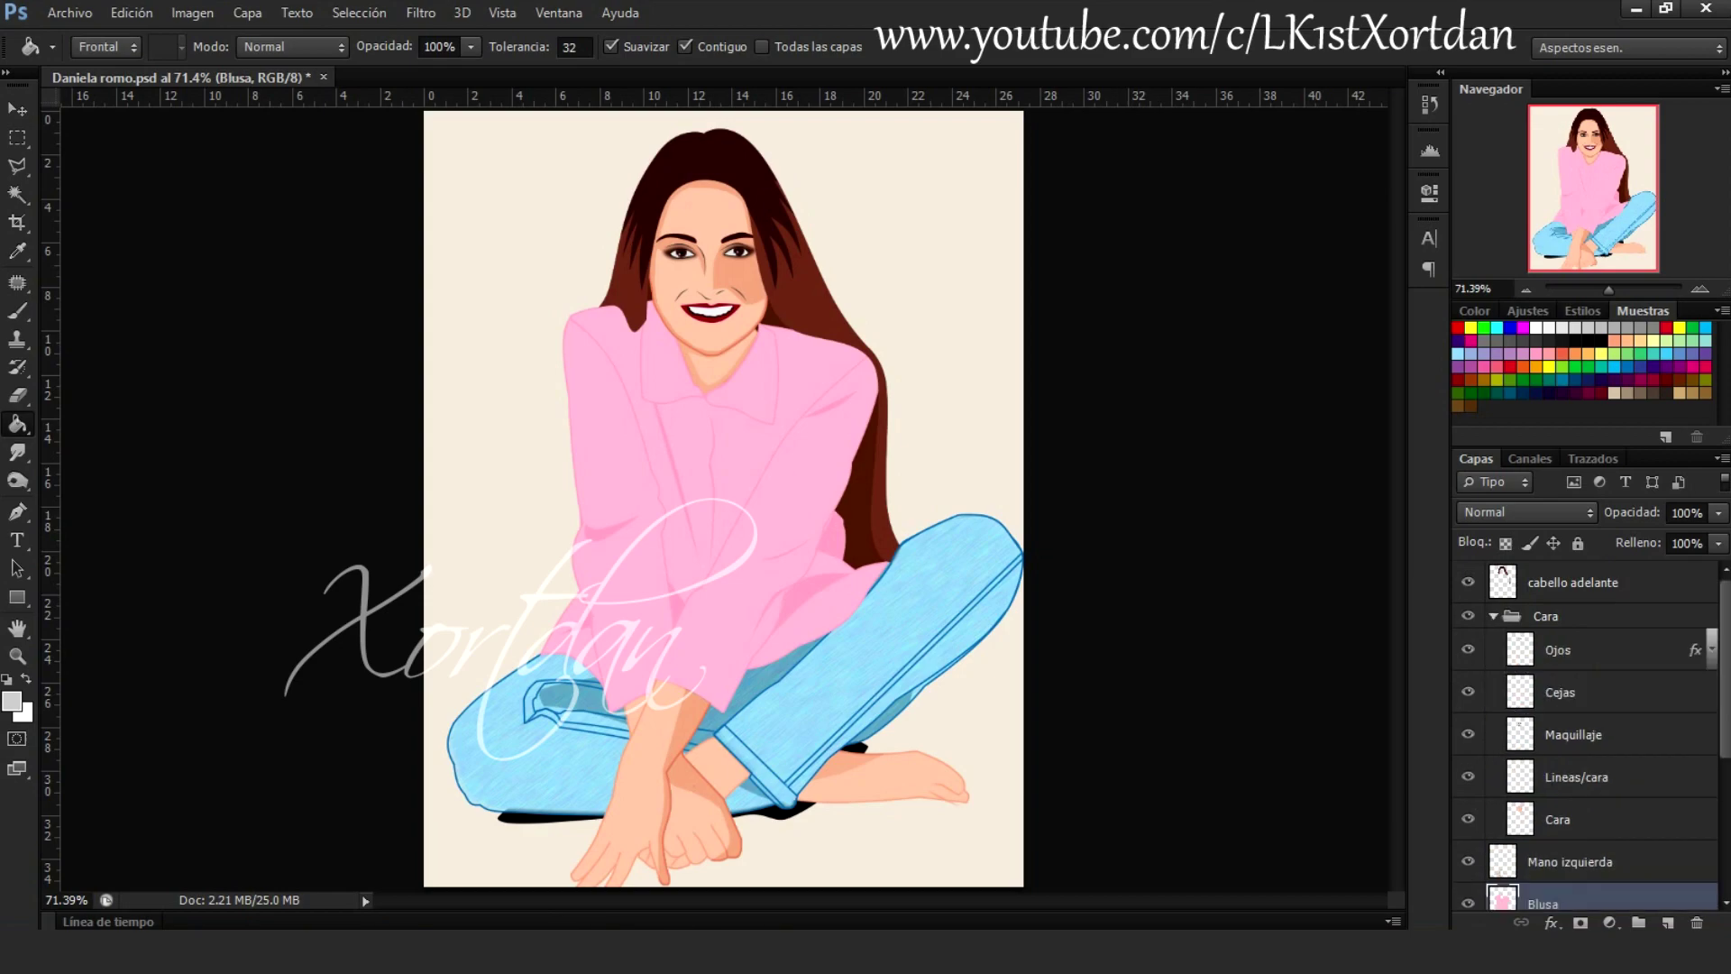
key(alt+bracketright)
key(alt+bracketright)
key(alt+bracketright)
key(alt+a)
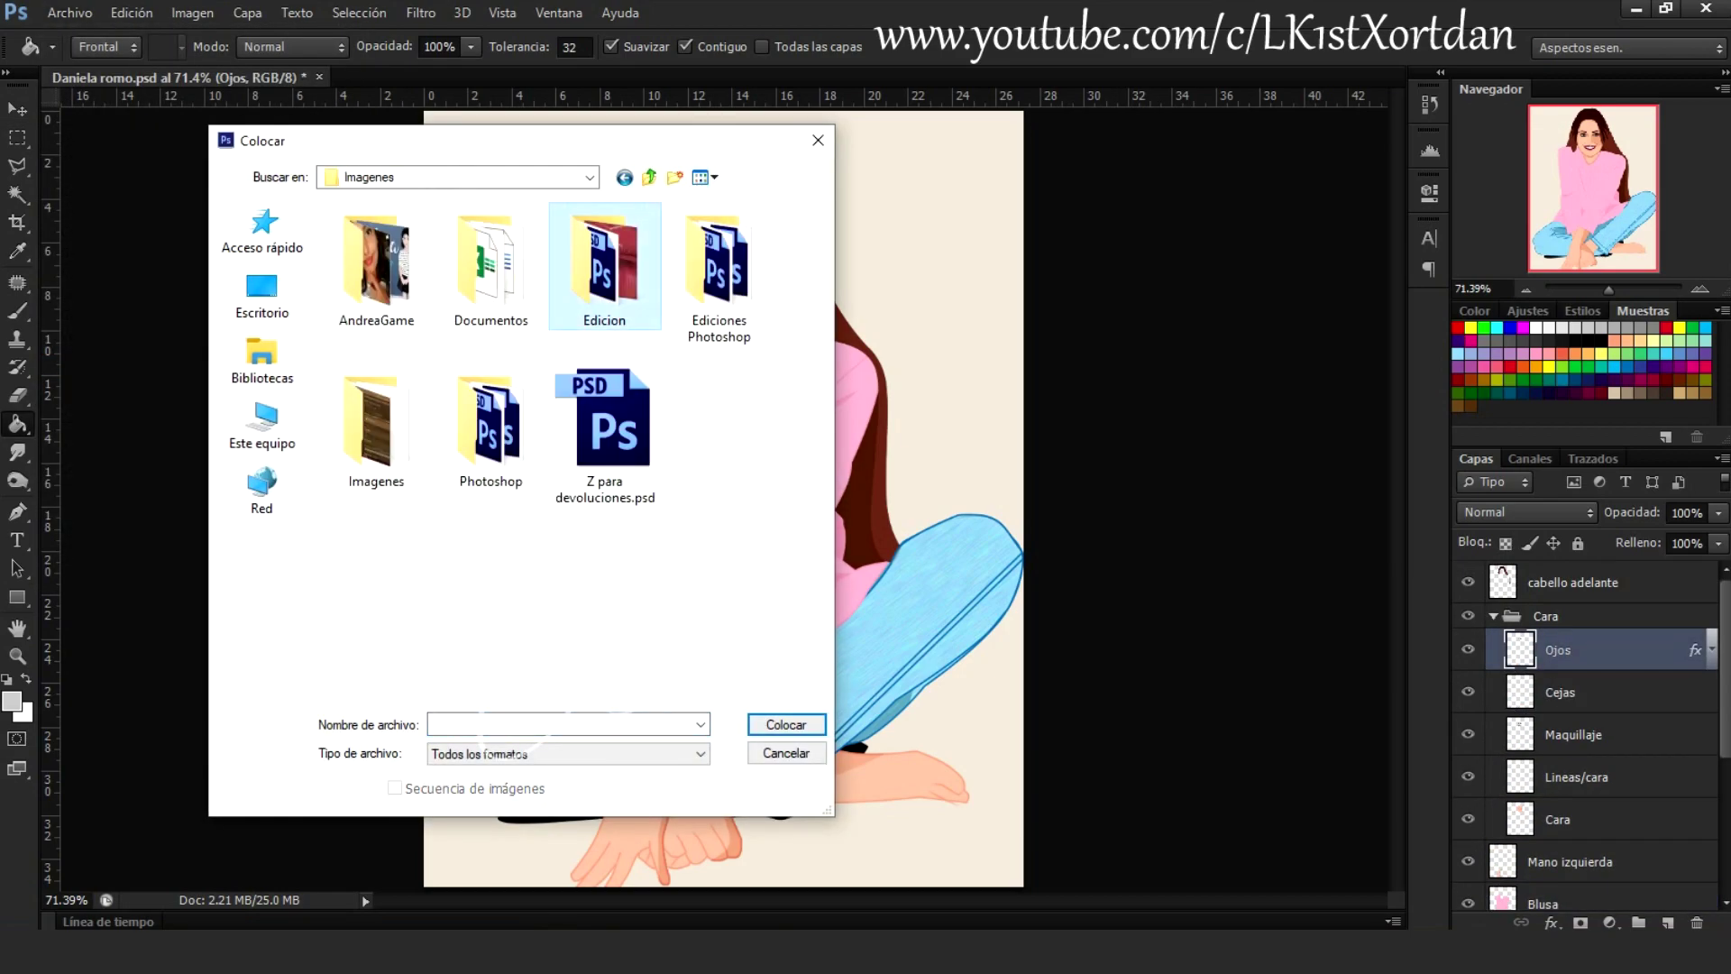
Place the eye image and copy its lashes onto a new layer
key(Return)
key(Return)
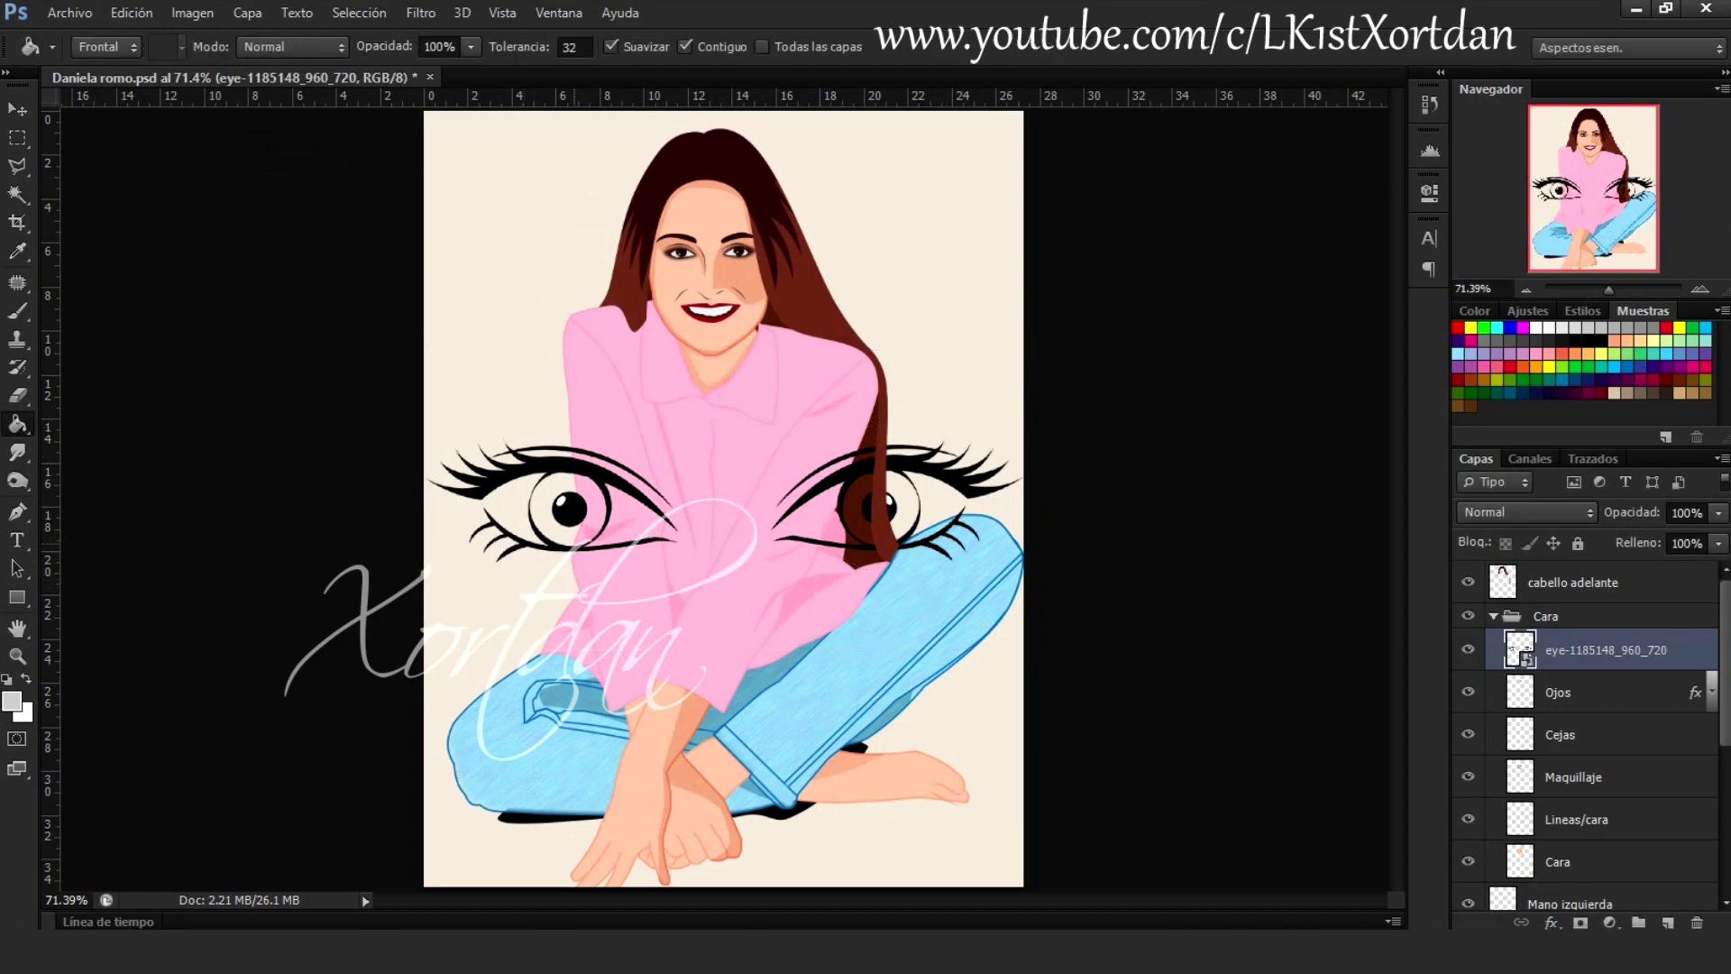
scroll(493, 554, up, 3)
scroll(493, 554, up, 2)
key(l)
click(325, 395)
click(455, 444)
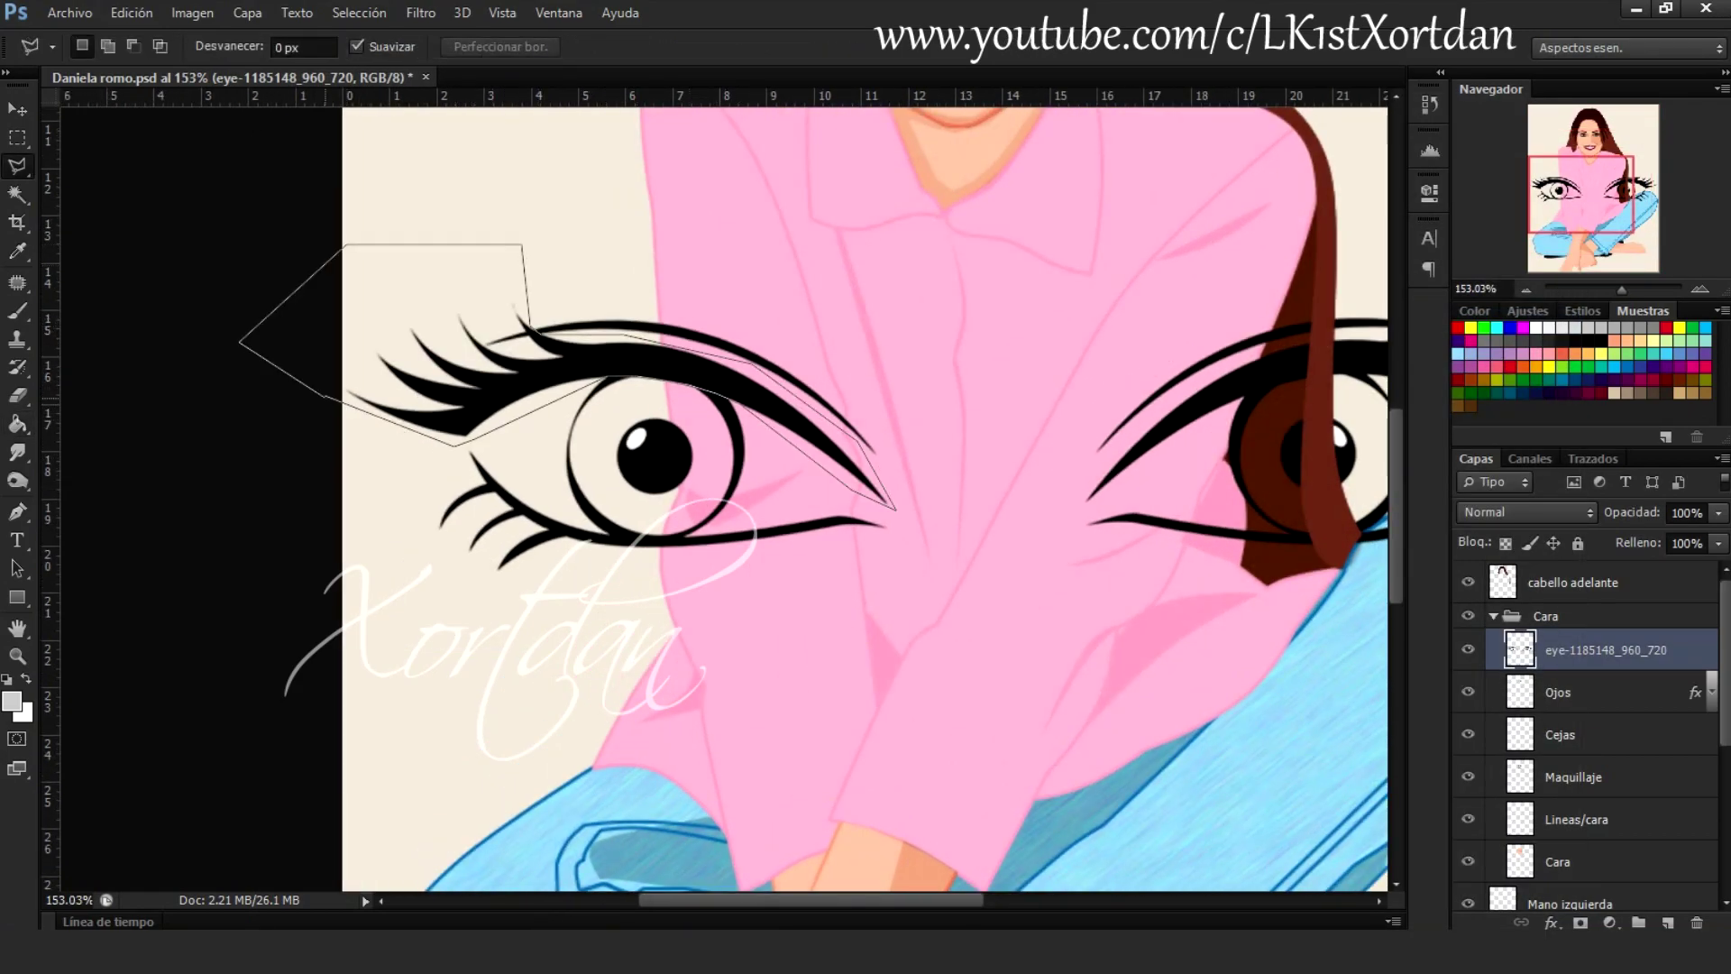
key(ctrl+j)
Free-transform the copied lashes onto the left eye
scroll(631, 406, up, 4)
click(1564, 649)
scroll(1093, 165, down, 5)
key(ctrl+t)
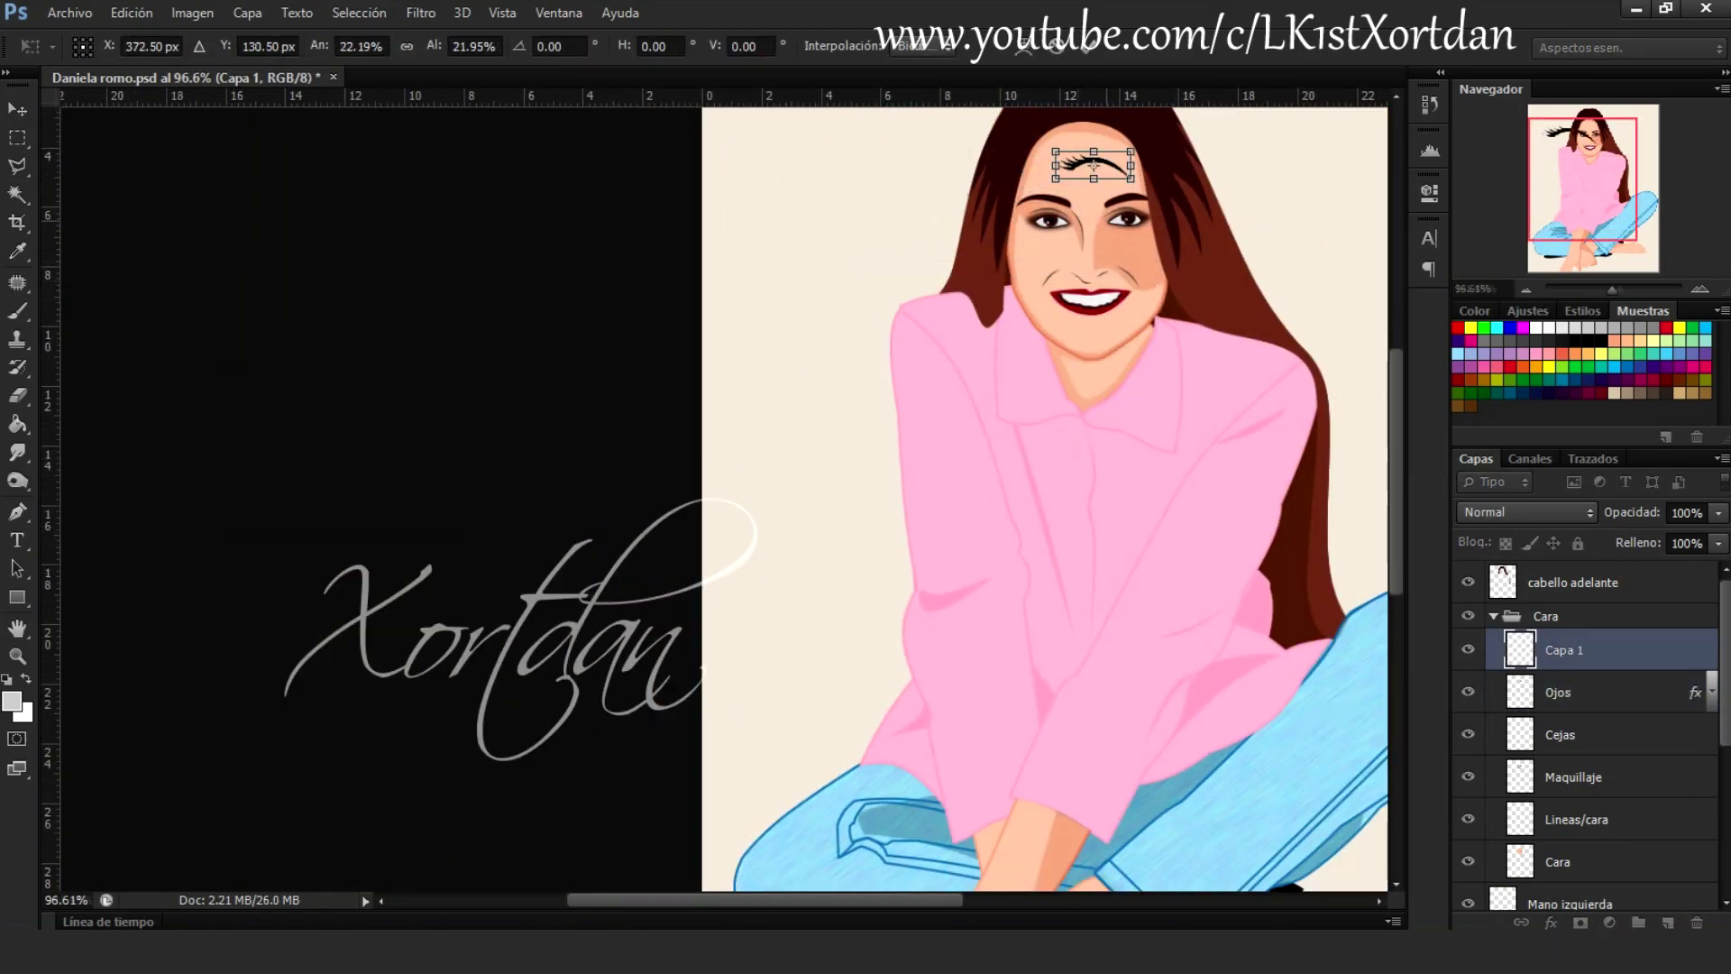
scroll(1093, 165, up, 5)
drag(946, 440, 760, 622)
key(Return)
Duplicate the lashes, flip them horizontally, and place them on the right eye
key(ctrl+j)
key(ctrl+t)
right_click(760, 622)
click(831, 677)
drag(760, 623, 1028, 622)
key(Return)
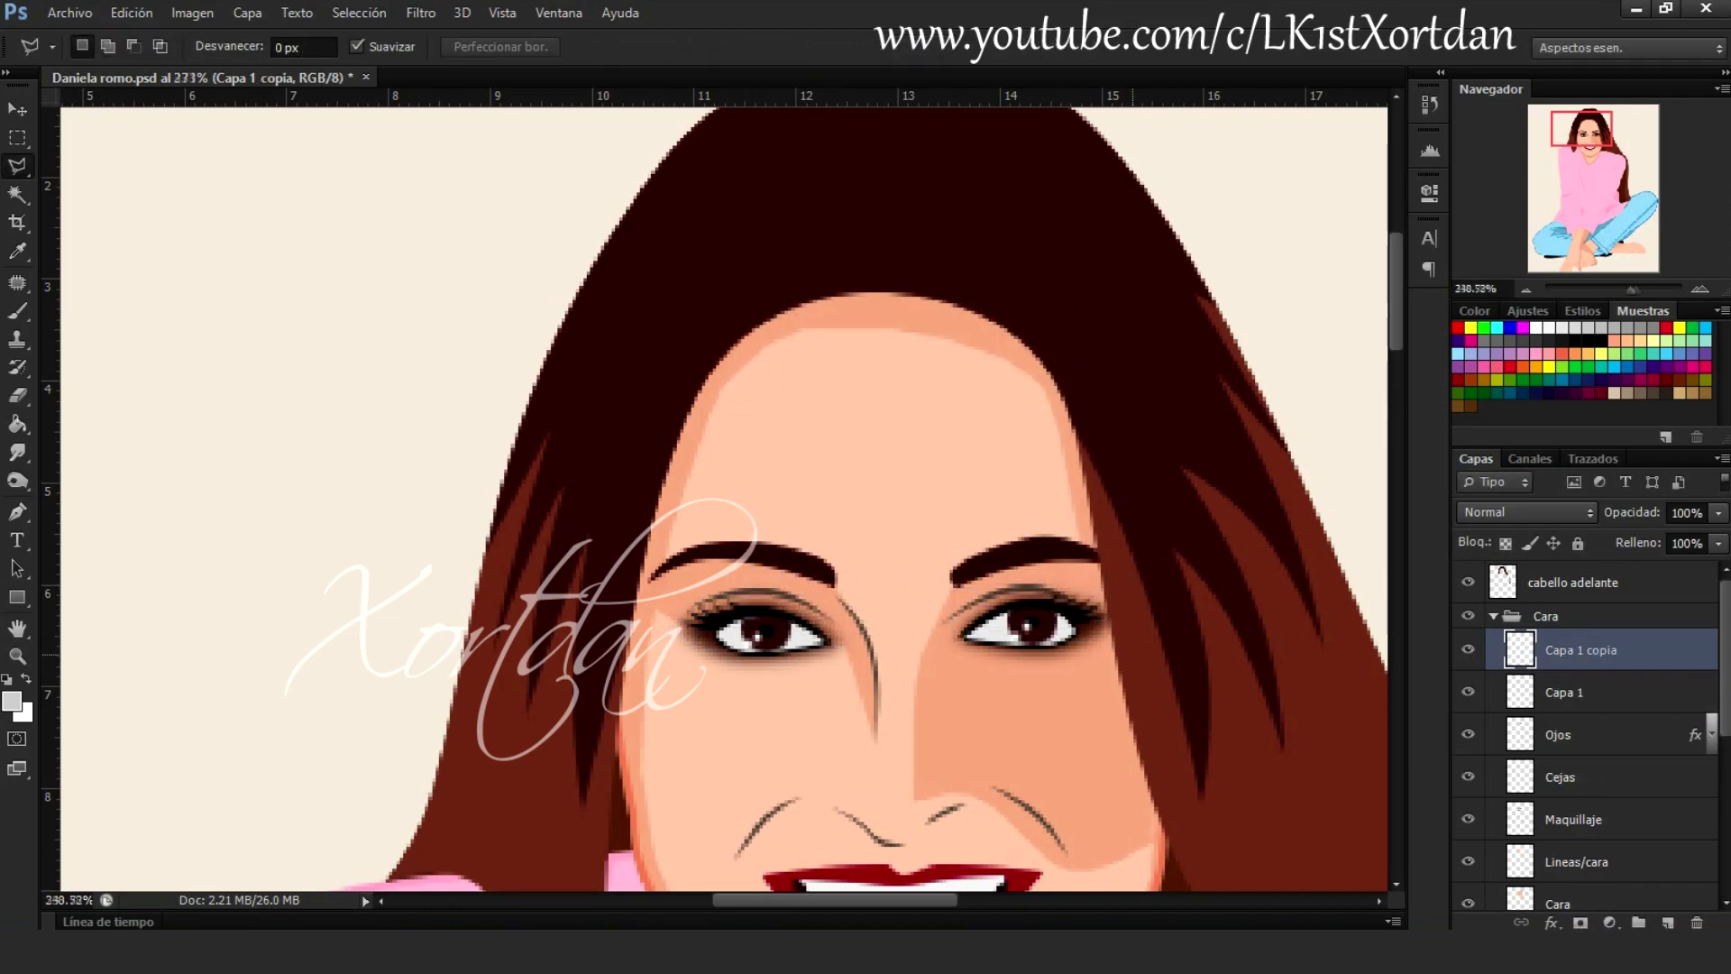
Merge the lash layers with the eyes layer
scroll(722, 496, down, 1)
shift+click(1558, 734)
right_click(1533, 734)
click(1275, 587)
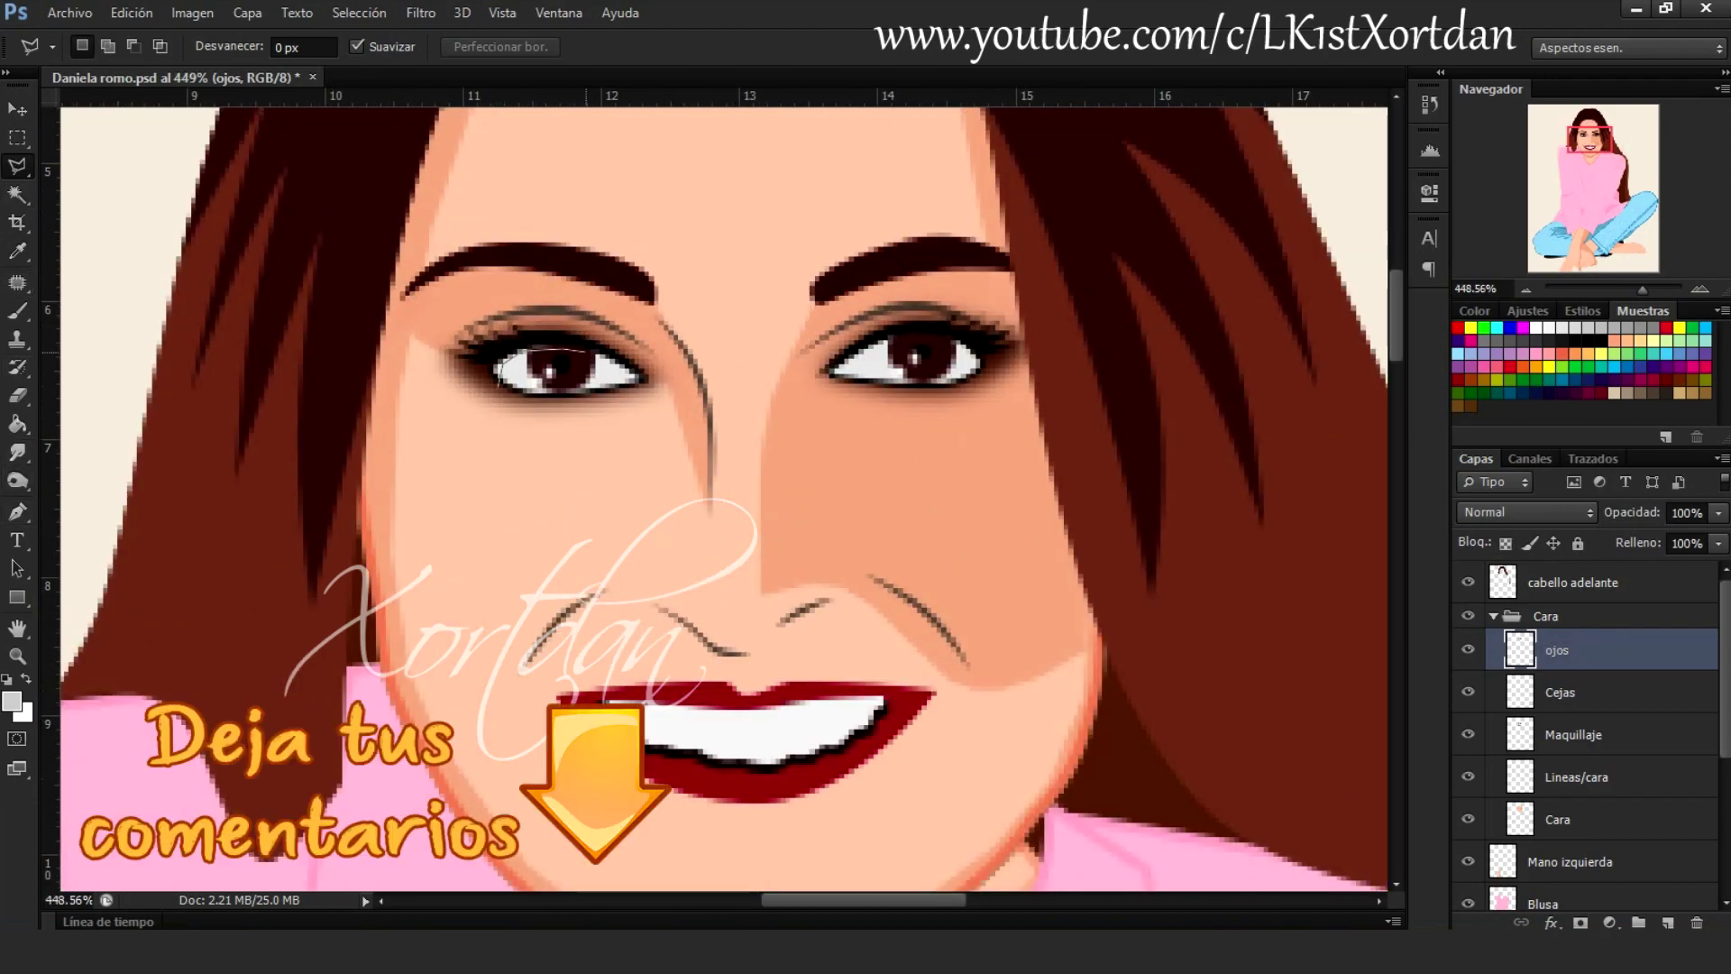
Draw a polygonal selection surrounding both eyes, brows and upper nose
click(500, 380)
click(559, 349)
click(622, 368)
click(631, 387)
click(848, 393)
click(947, 341)
click(1010, 405)
click(1149, 346)
click(676, 213)
click(435, 335)
click(468, 394)
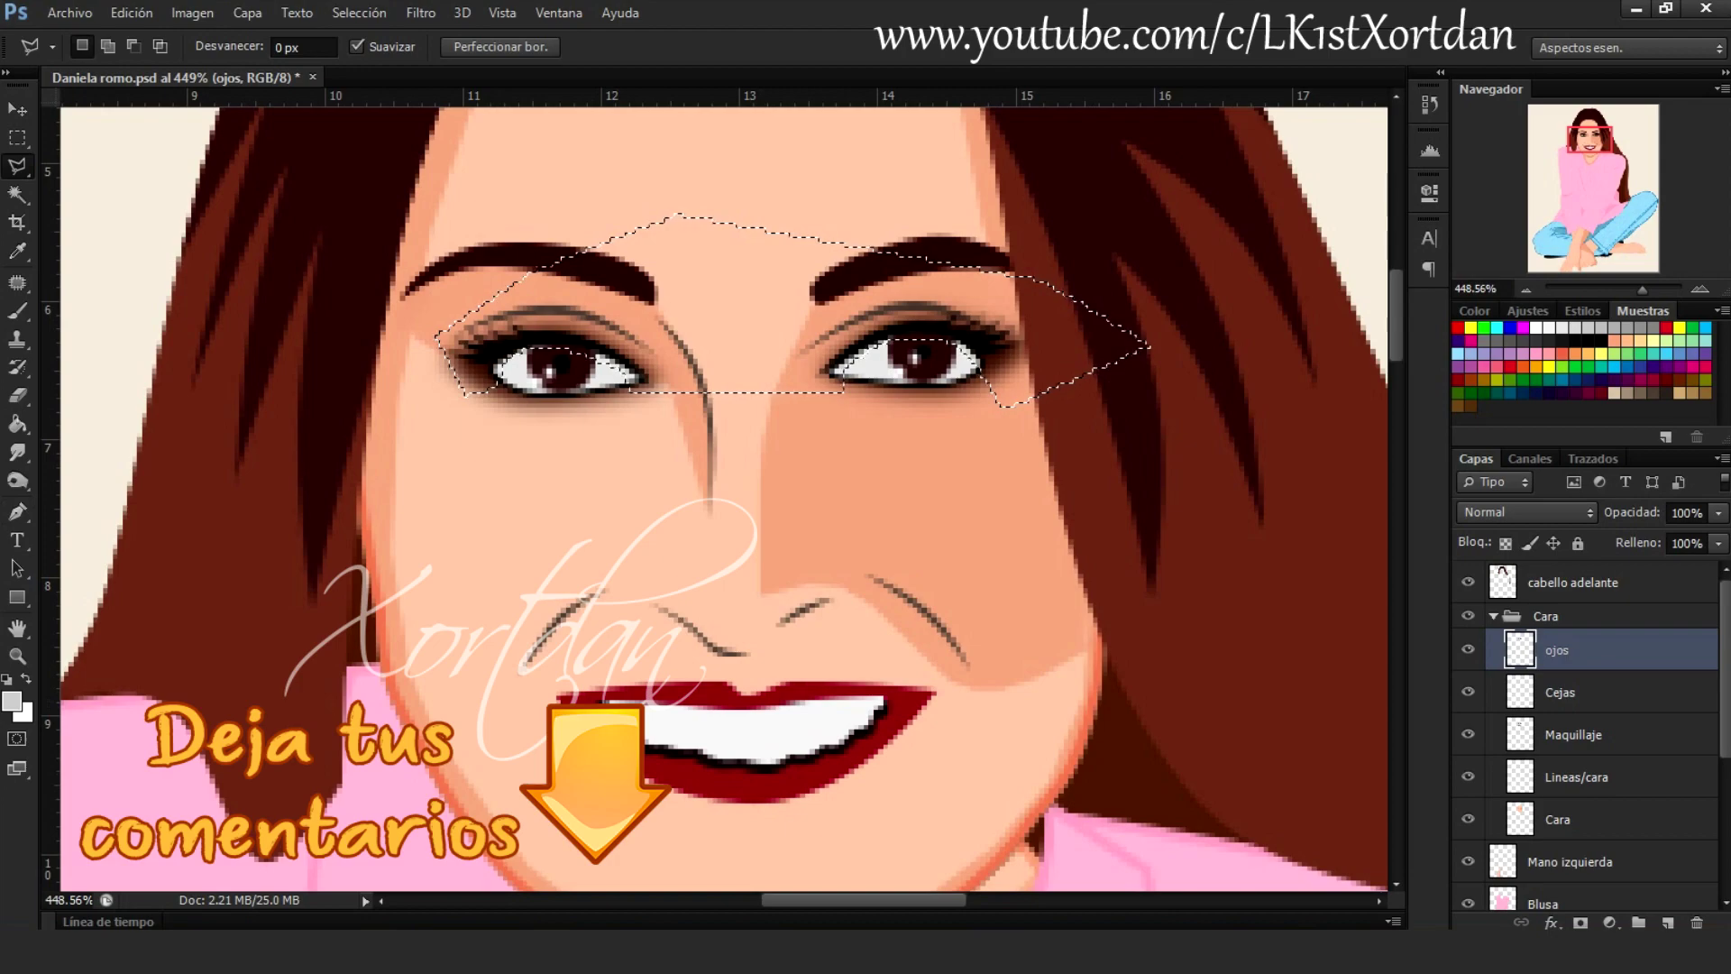
Fill the eye selection black on a new layer and lower its Fill to 37%
key(d)
key(ctrl+shift+alt+n)
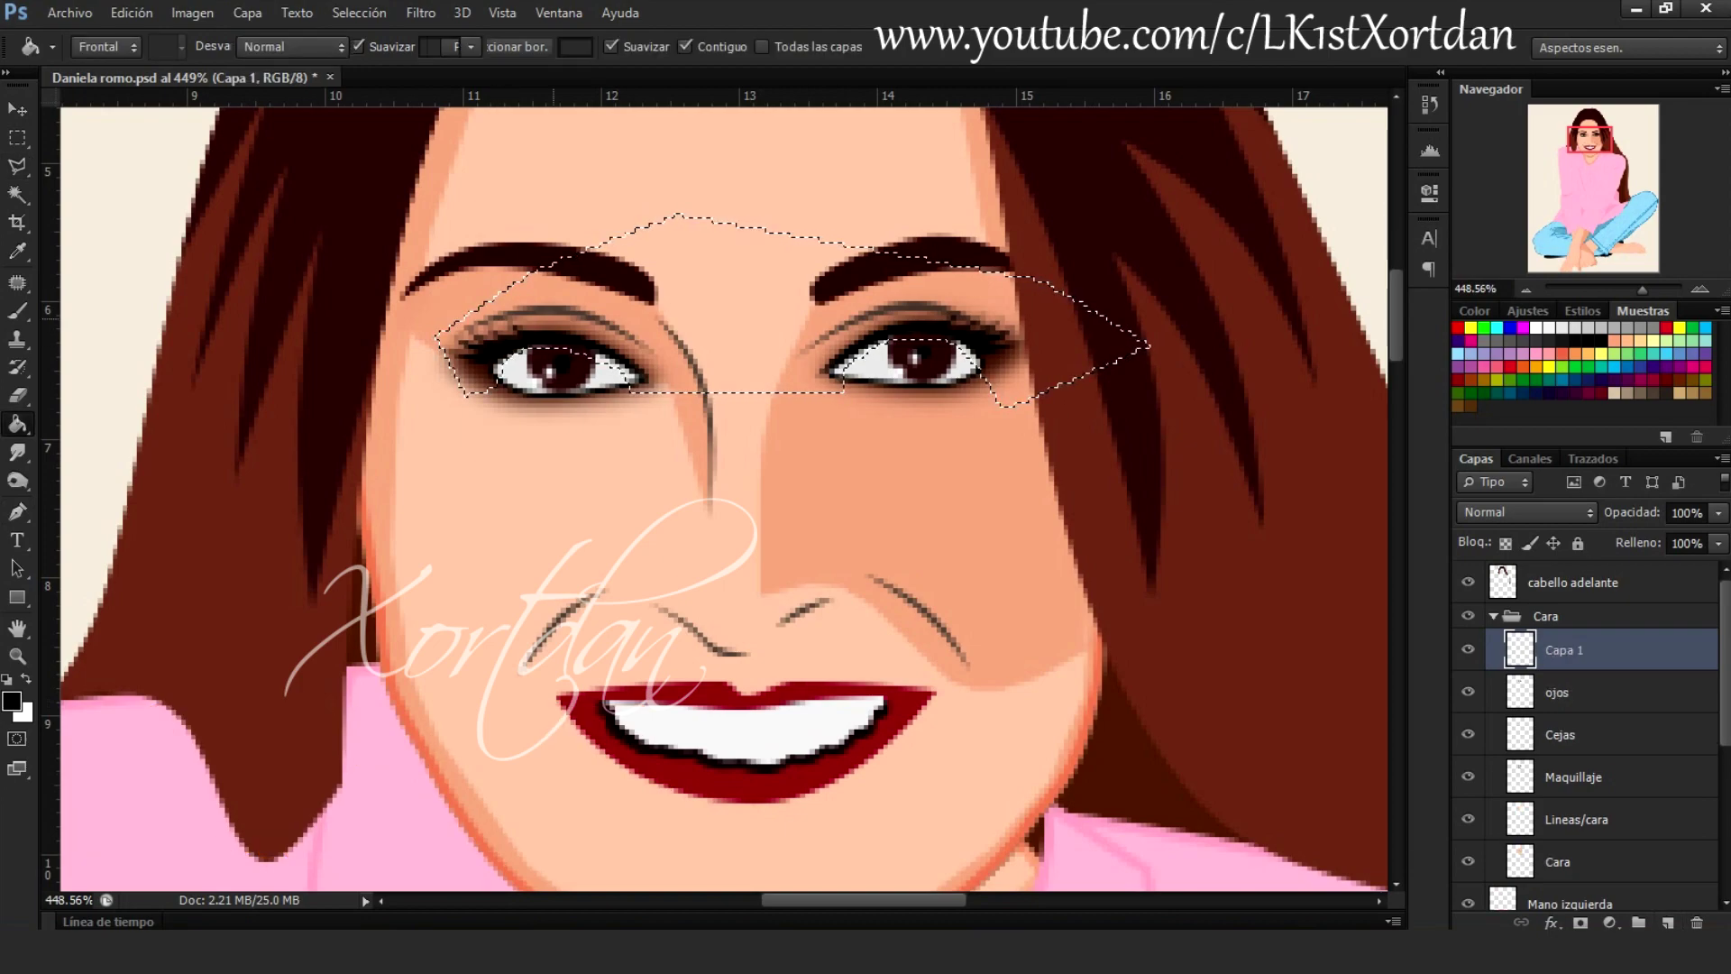
key(g)
click(722, 297)
ctrl+click(1520, 690)
click(359, 13)
click(379, 101)
key(Delete)
click(1719, 543)
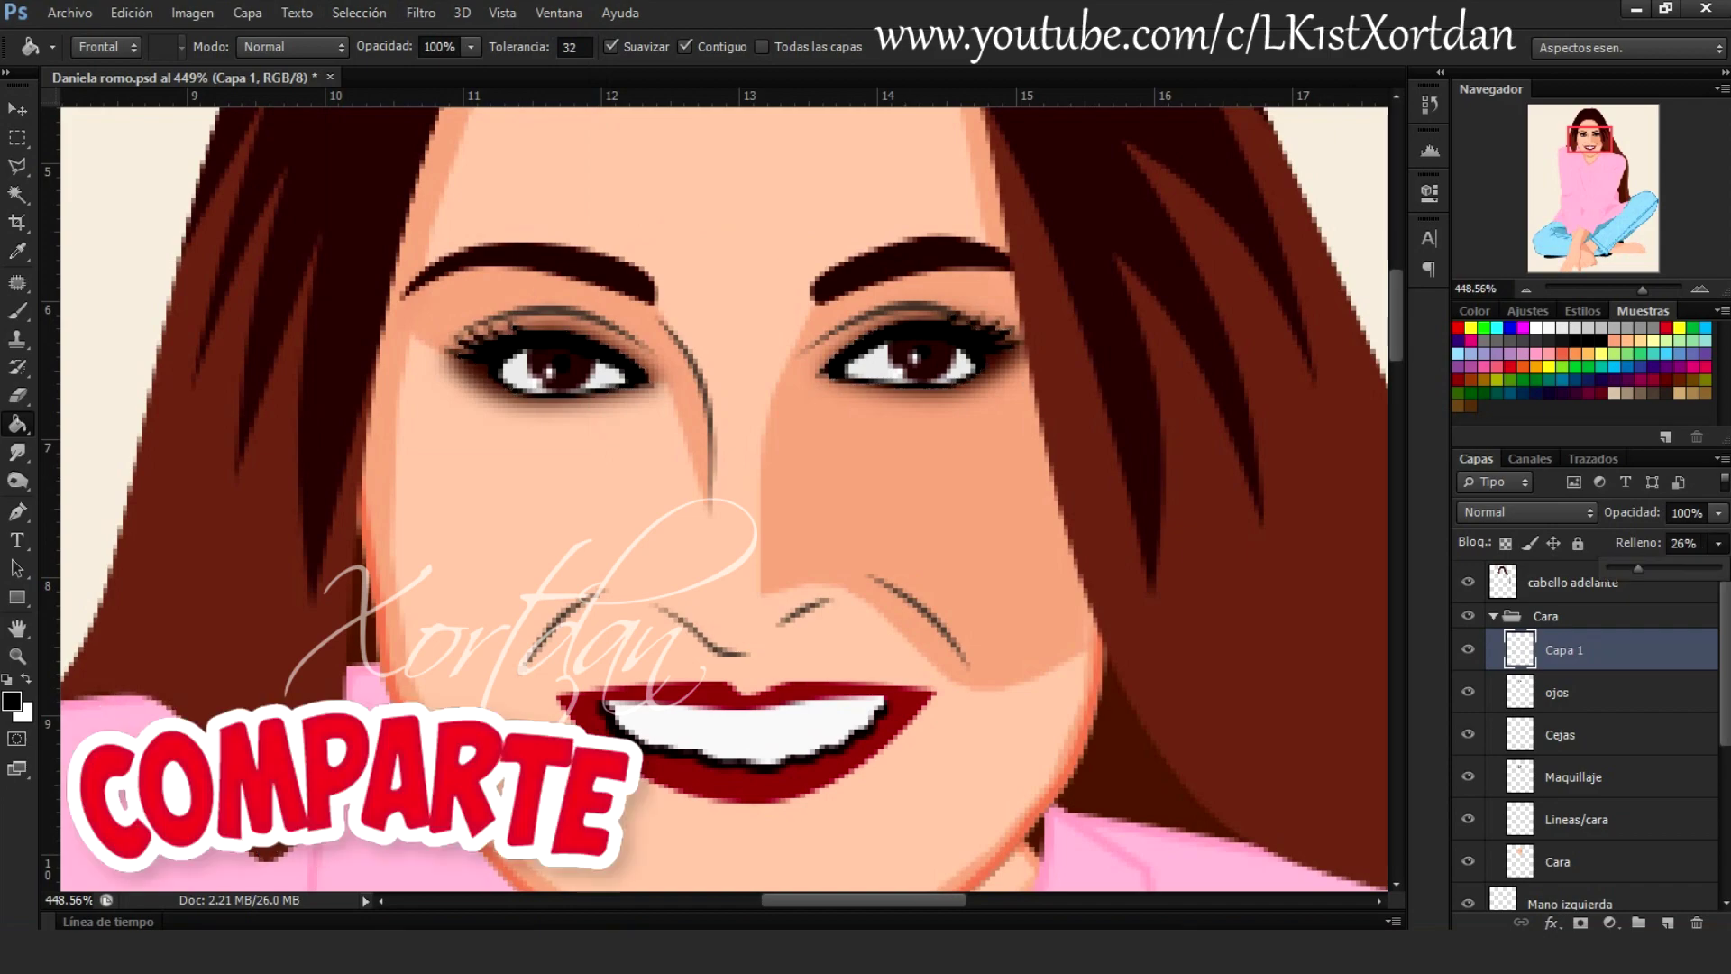
drag(1720, 568, 1650, 568)
Select the upper teeth and fill them with a darker shade
key(l)
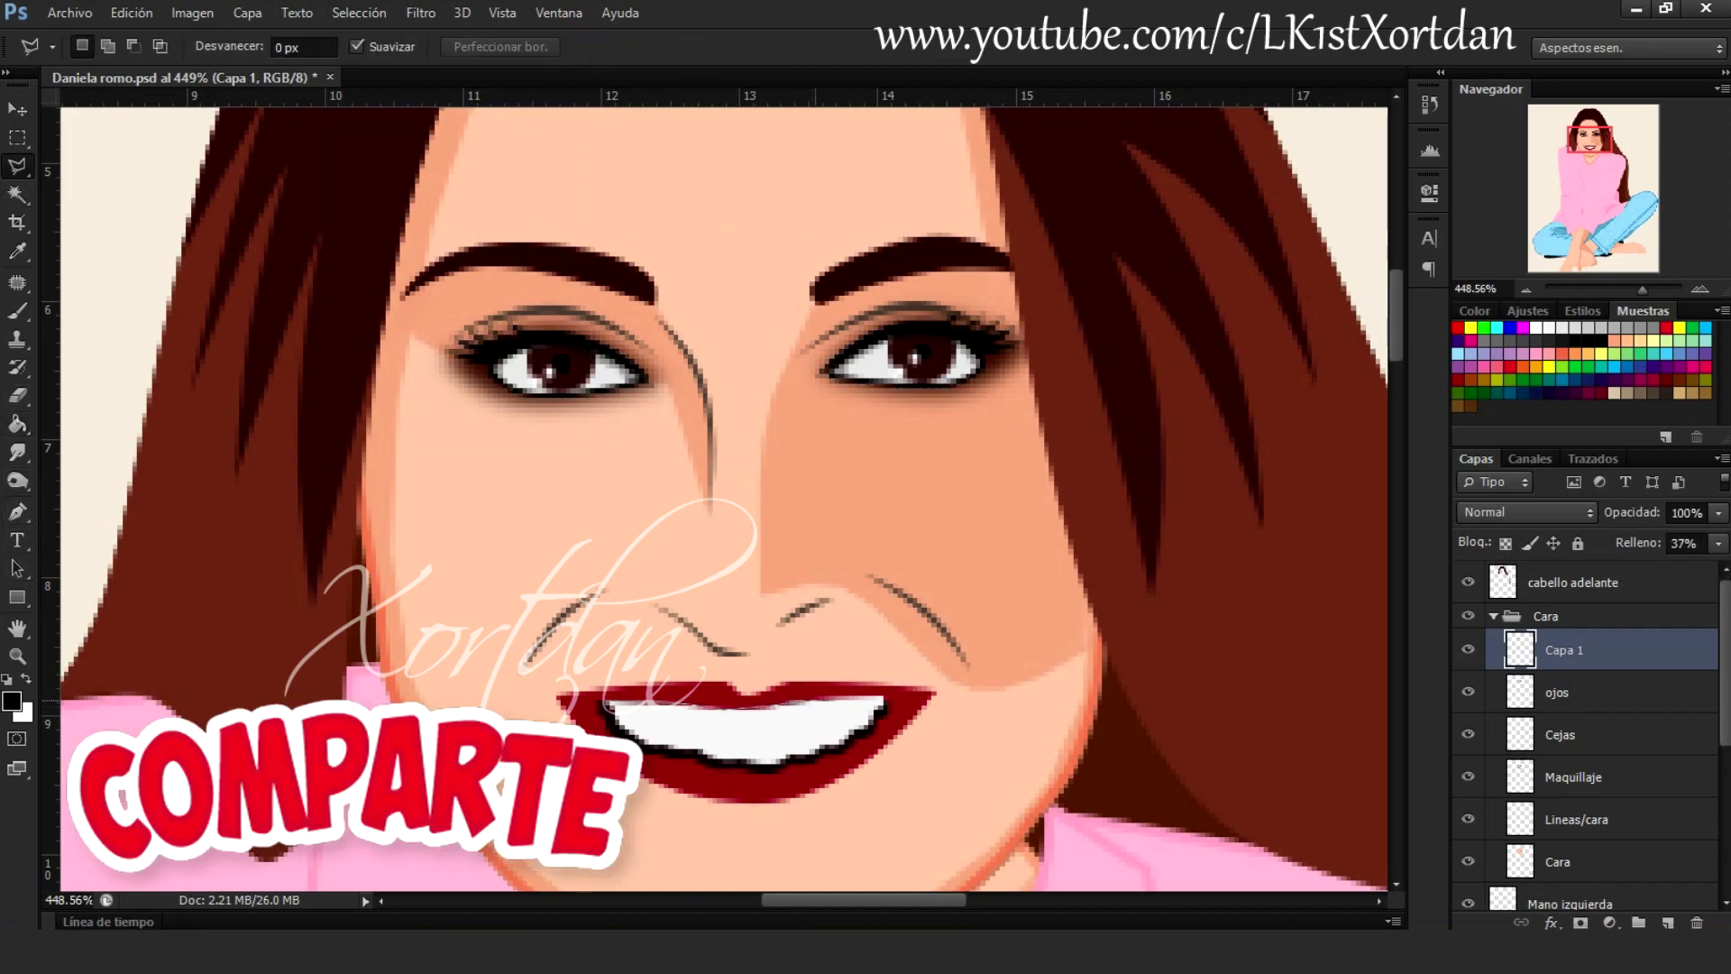
click(811, 714)
click(699, 715)
click(610, 705)
key(g)
key(alt+BackSpace)
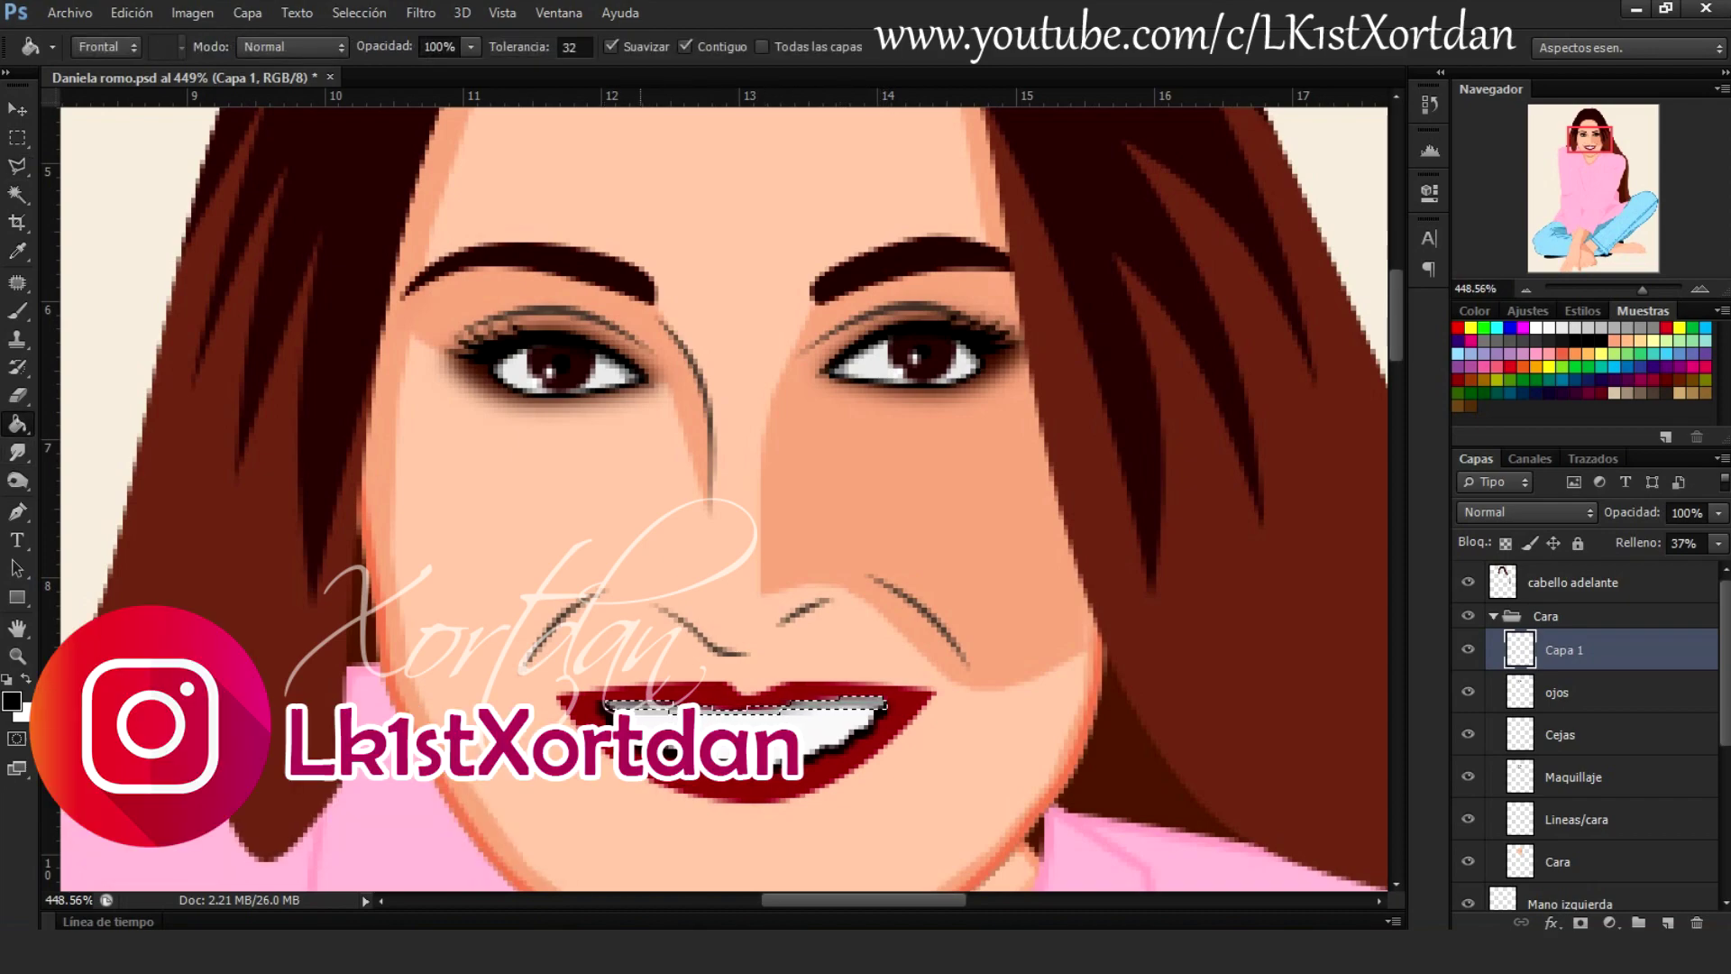
scroll(722, 496, down, 5)
scroll(690, 514, down, 3)
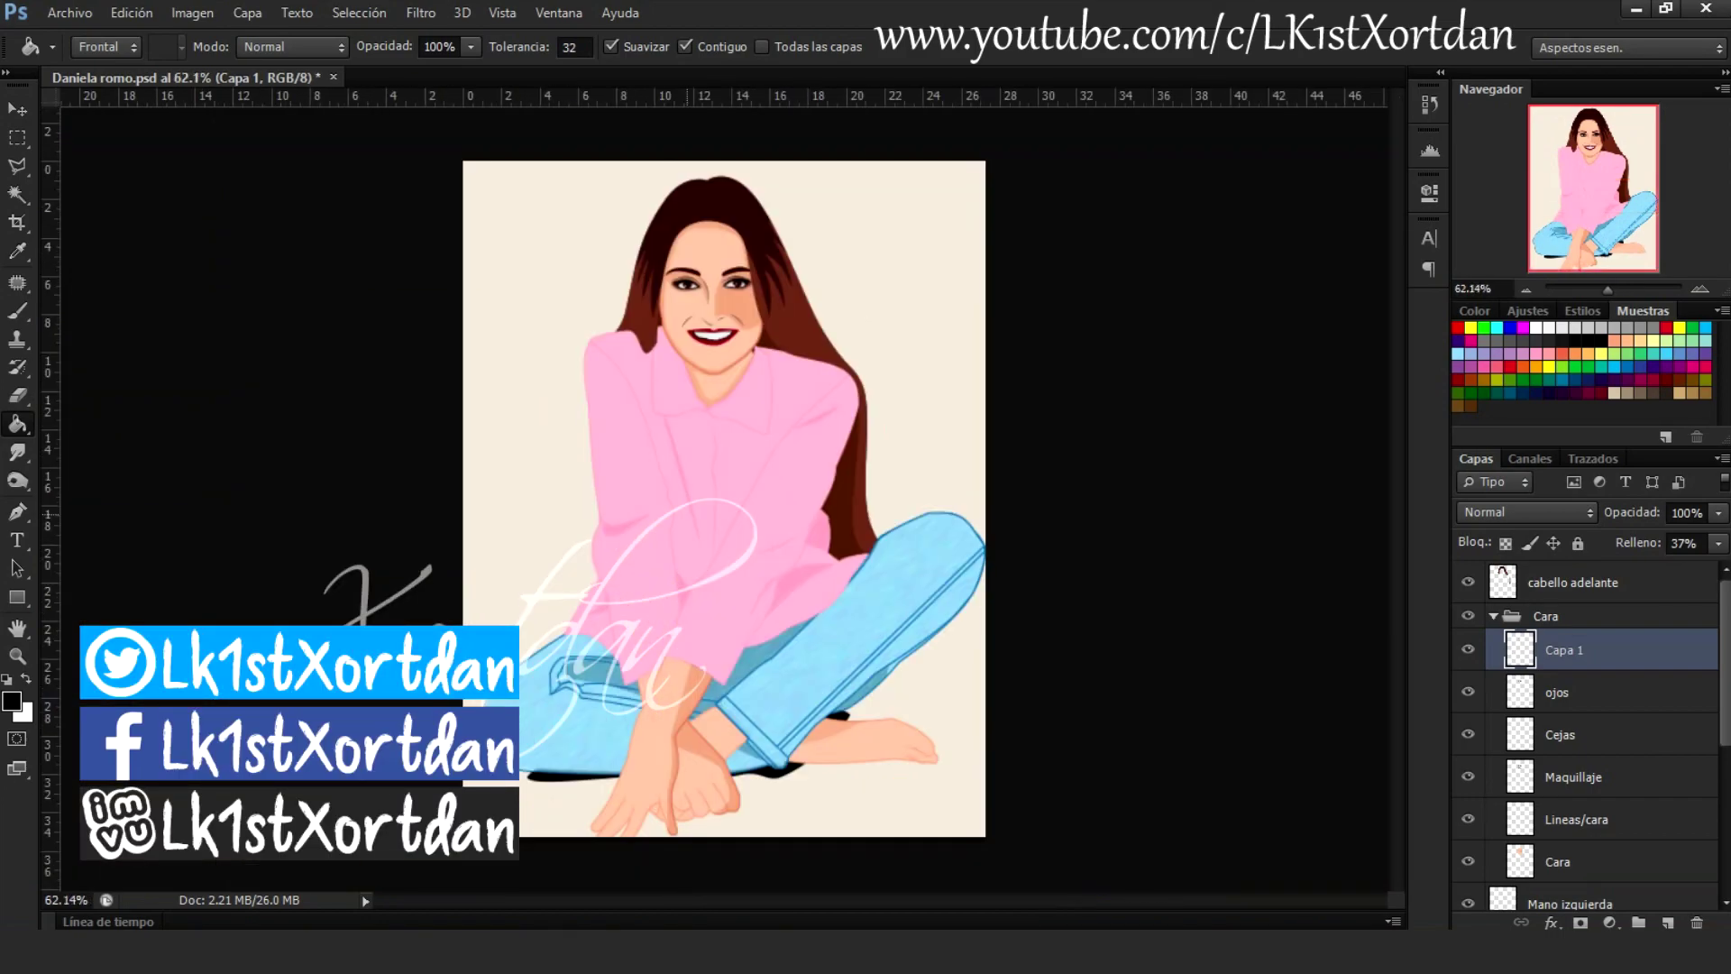
Rename the eye shadow layer 'Sombra cara' and select the cabello adelante layer
double_click(1563, 650)
text(Sombra cara)
key(Return)
click(1493, 615)
click(1573, 582)
Type the woman's first name and surname on two lines at the upper left
key(t)
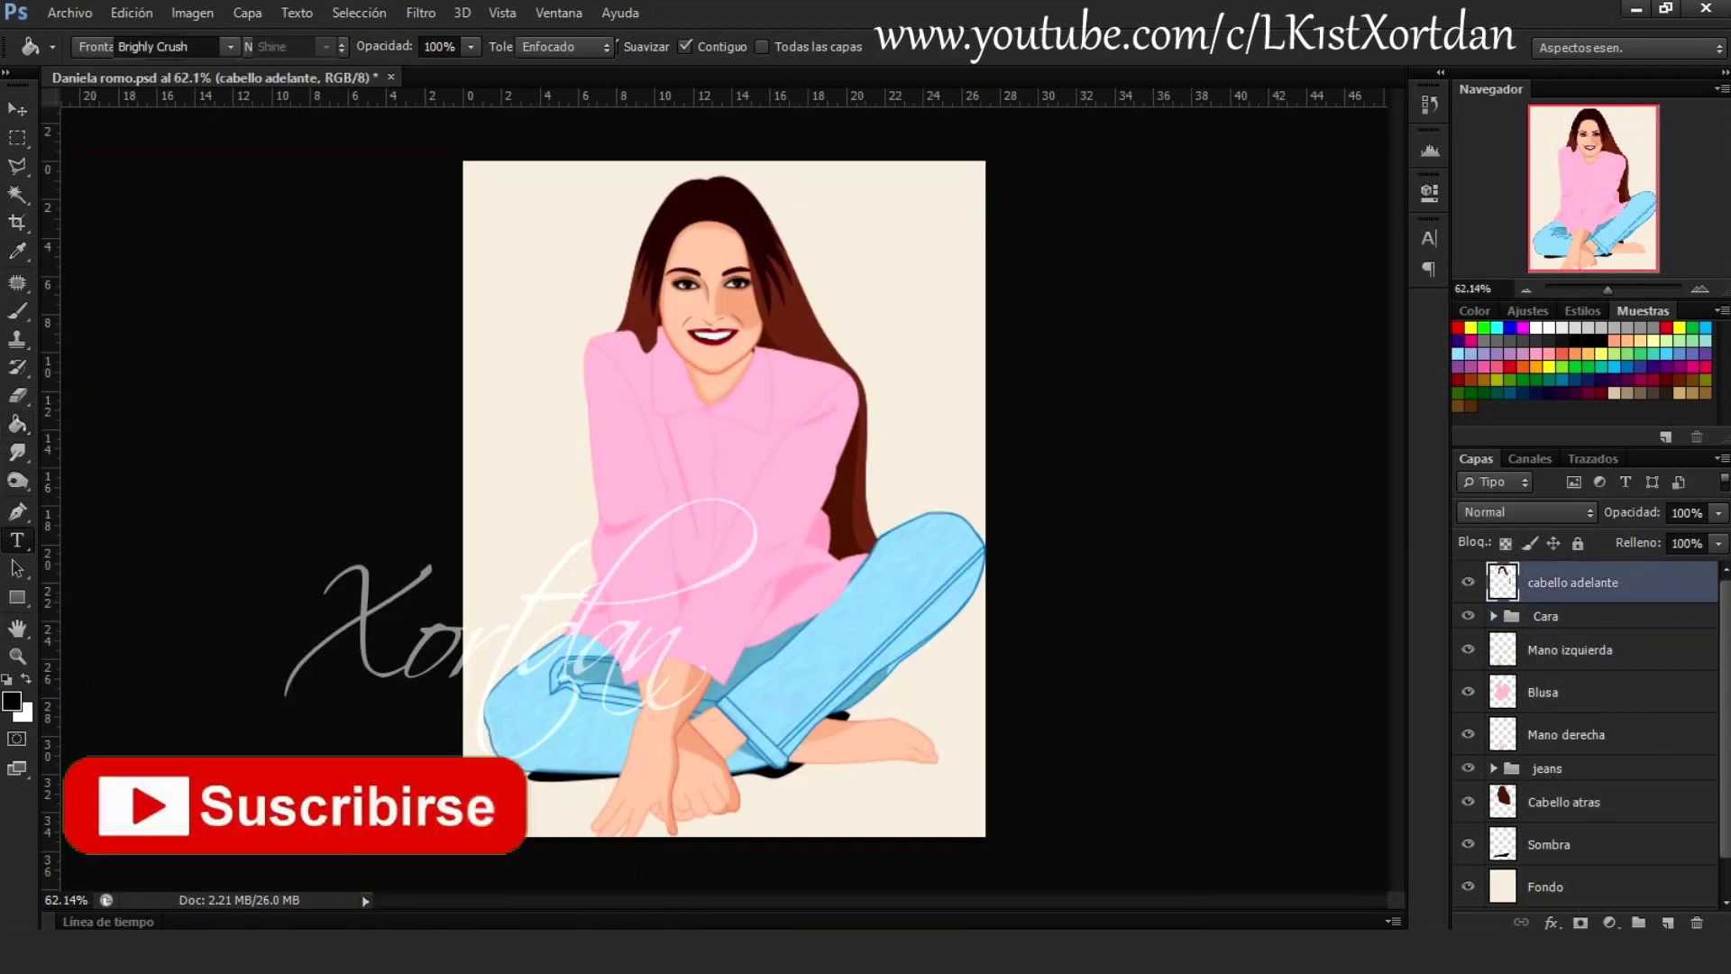
click(487, 306)
text(Daniela)
key(Return)
text(Romo)
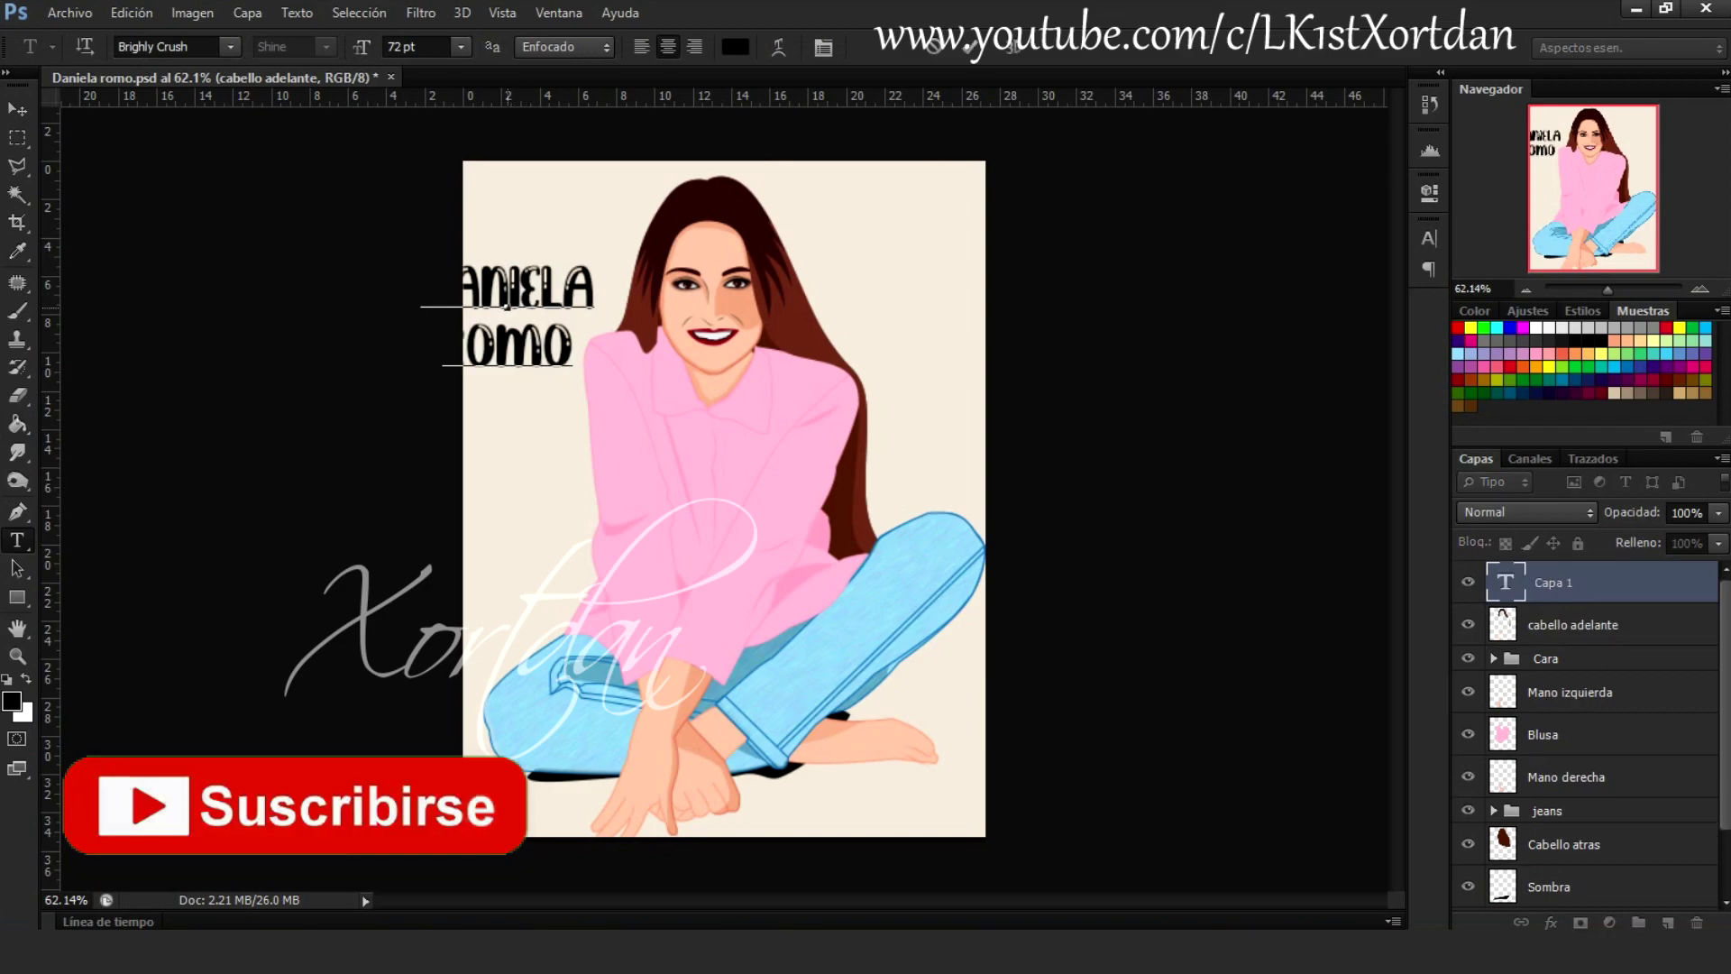
Set the title font to Scriptina after trying Paper Daisy DEMO
click(231, 46)
scroll(379, 379, down, 10)
scroll(378, 378, down, 10)
scroll(378, 378, down, 5)
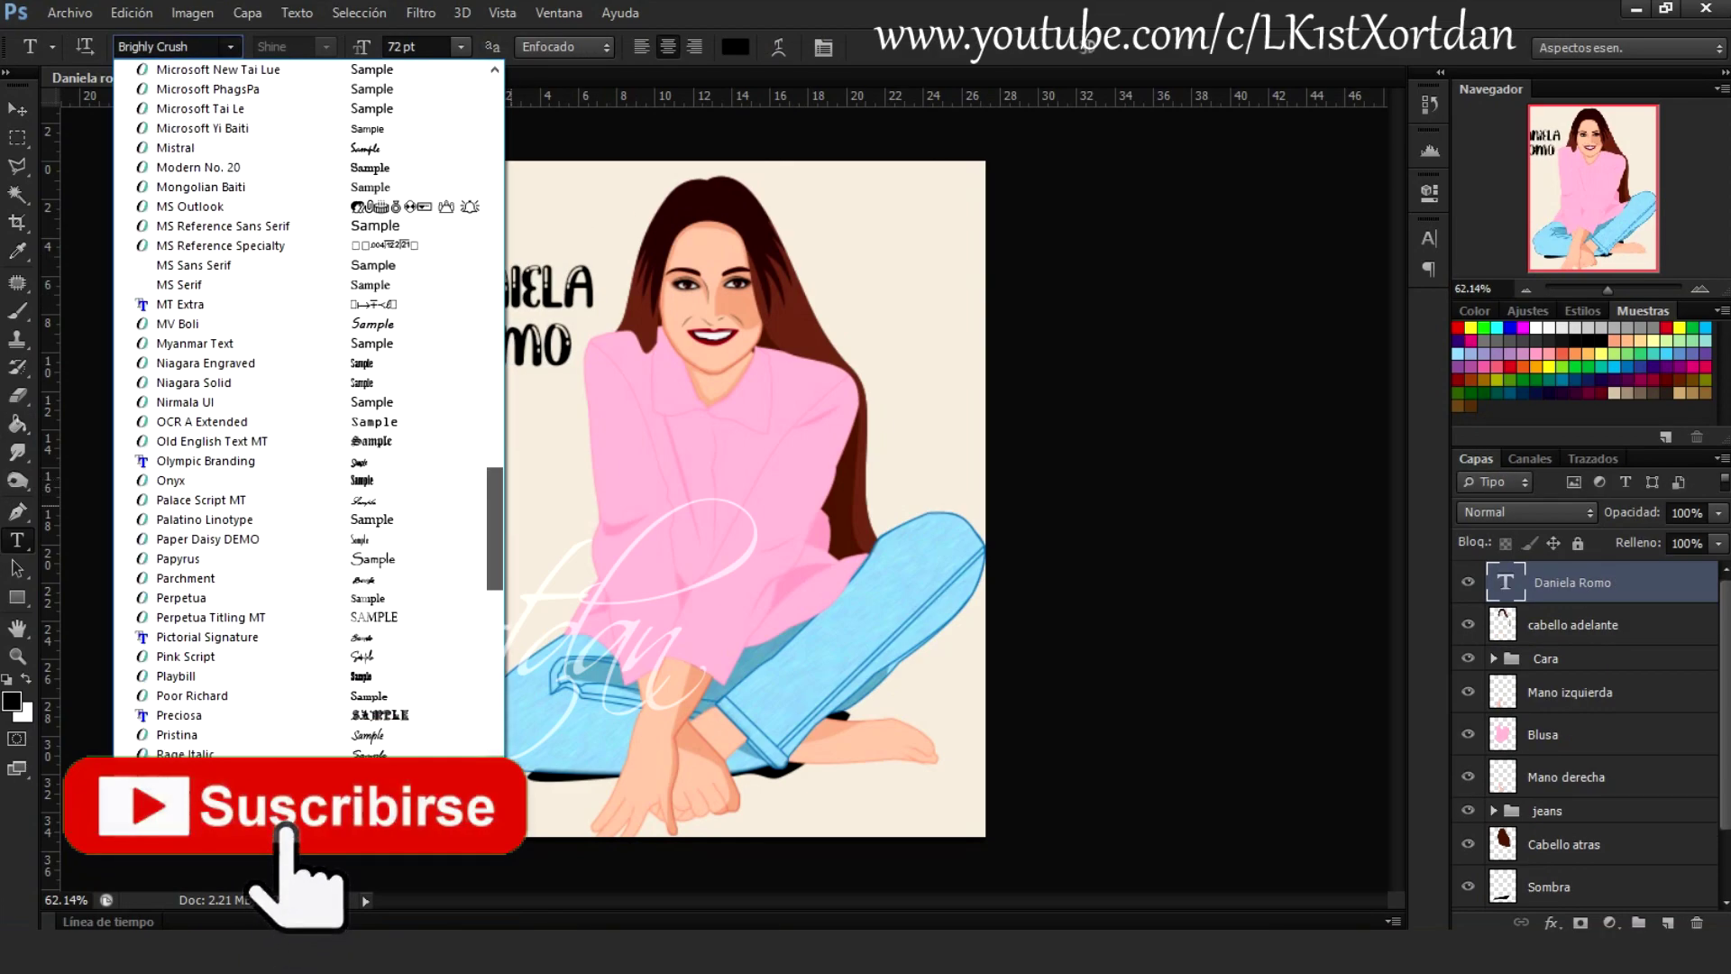
click(270, 631)
click(231, 46)
click(225, 441)
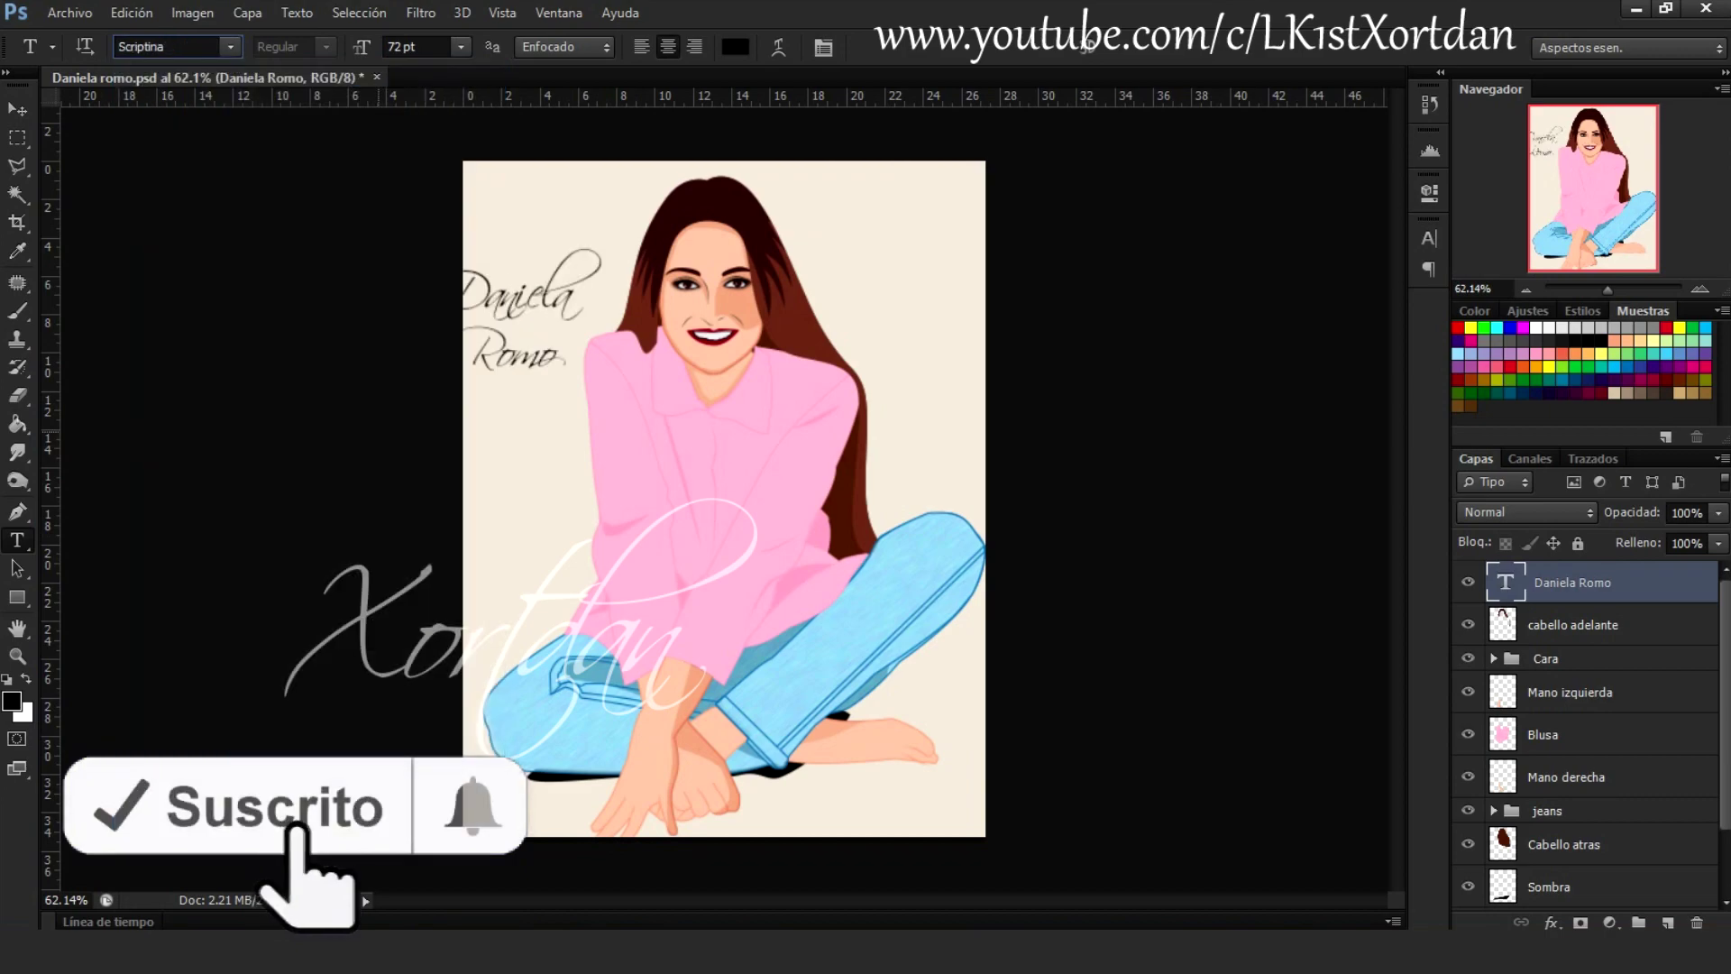
Rotate the name title counter-clockwise by about -29°
key(ctrl+t)
drag(631, 298, 622, 230)
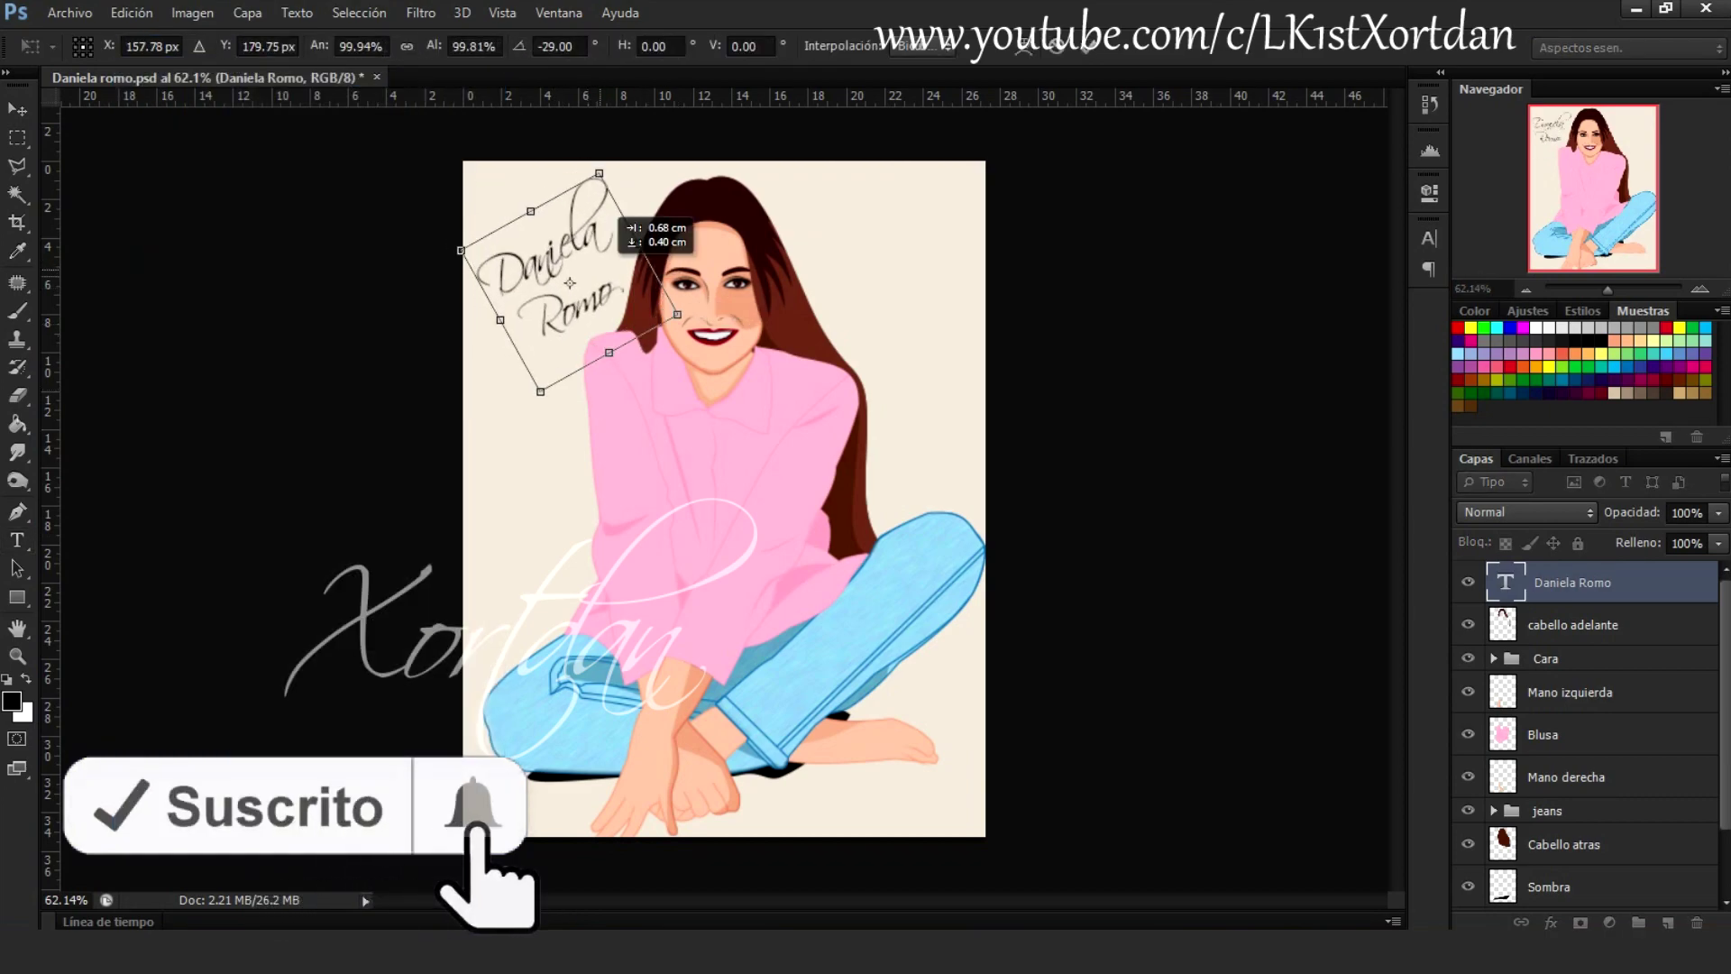
key(Return)
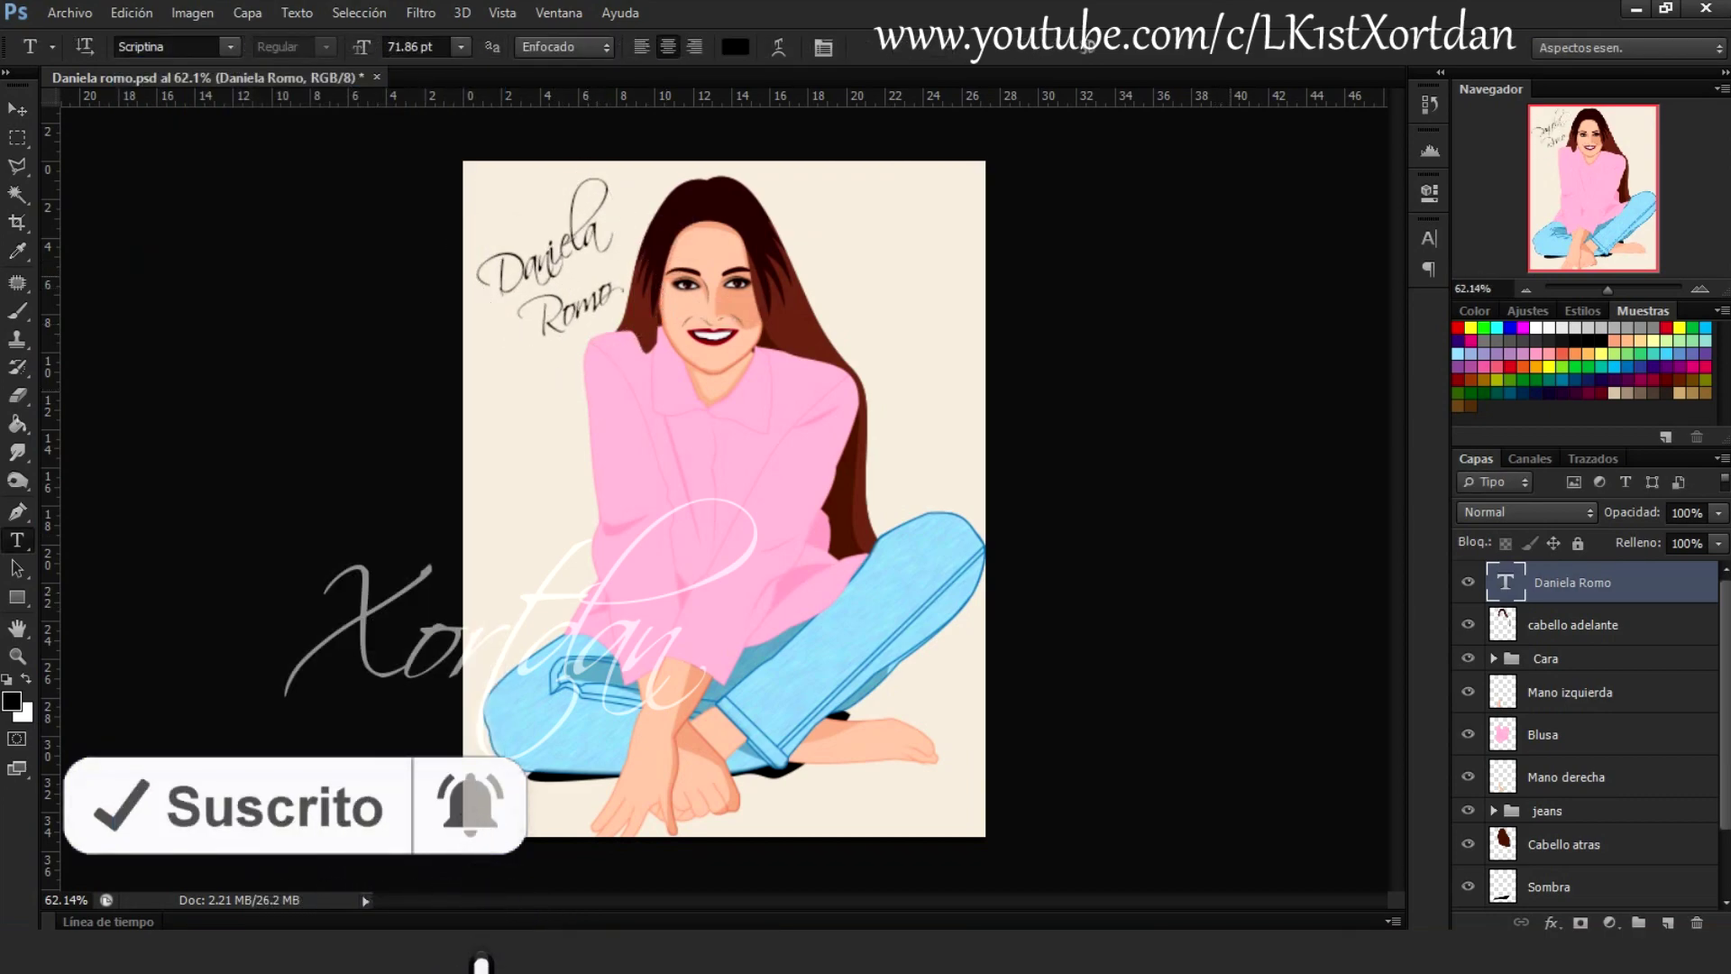